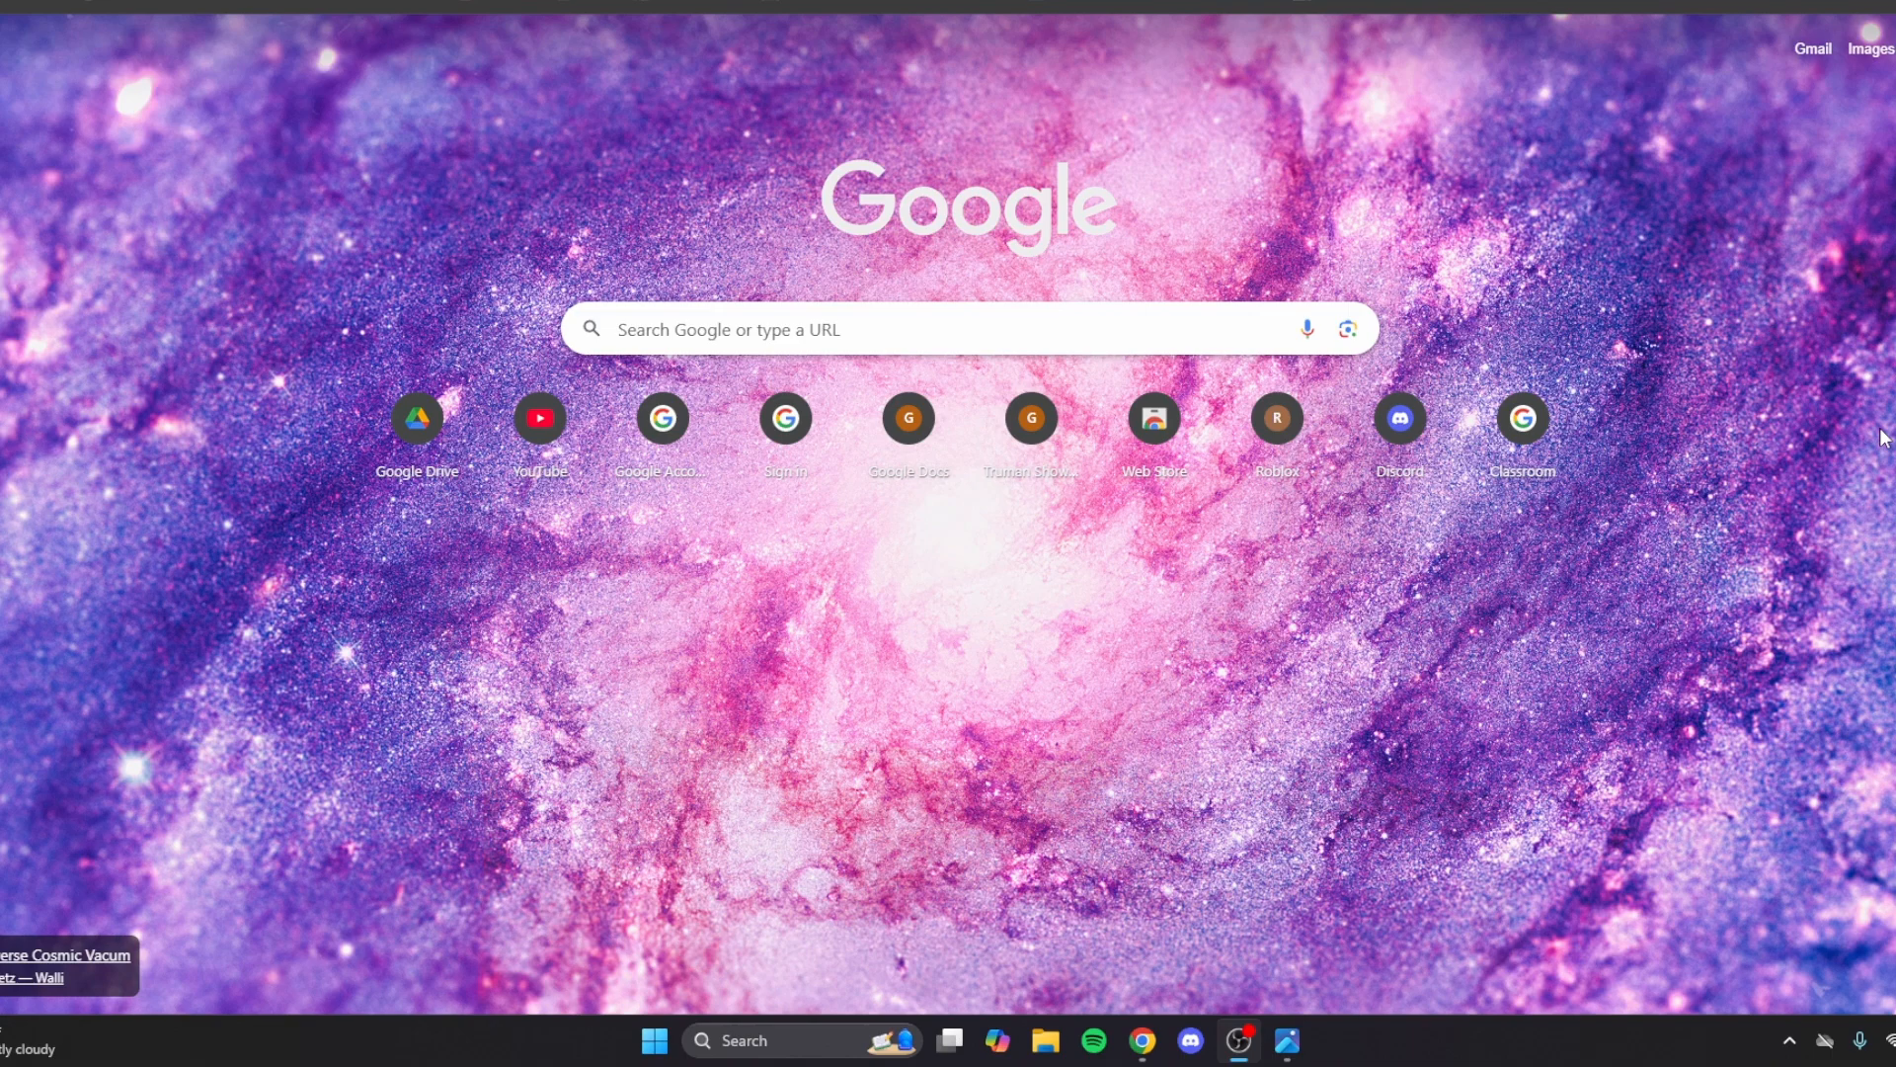
Open Pixlr Editor and create a new document from the Wide 1080p preset at 1920 x 1080 px.
click(588, 5)
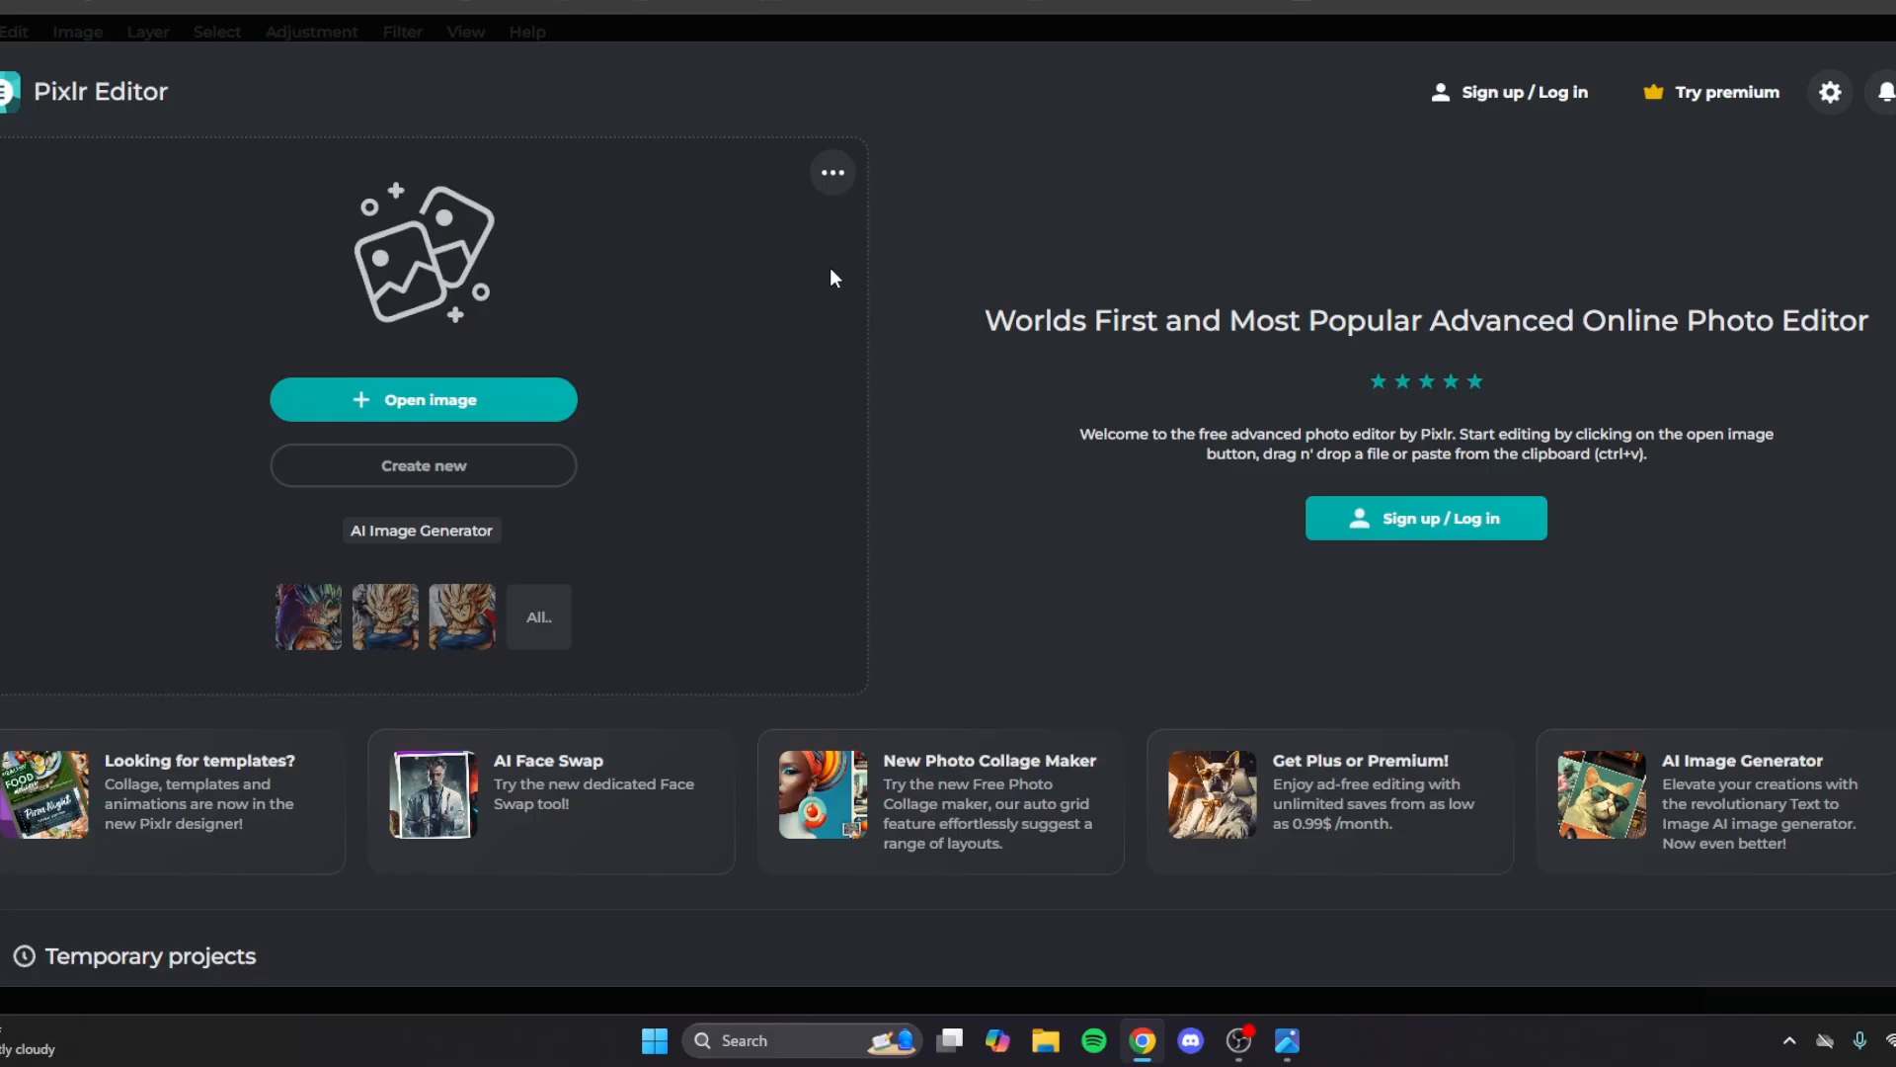
click(493, 472)
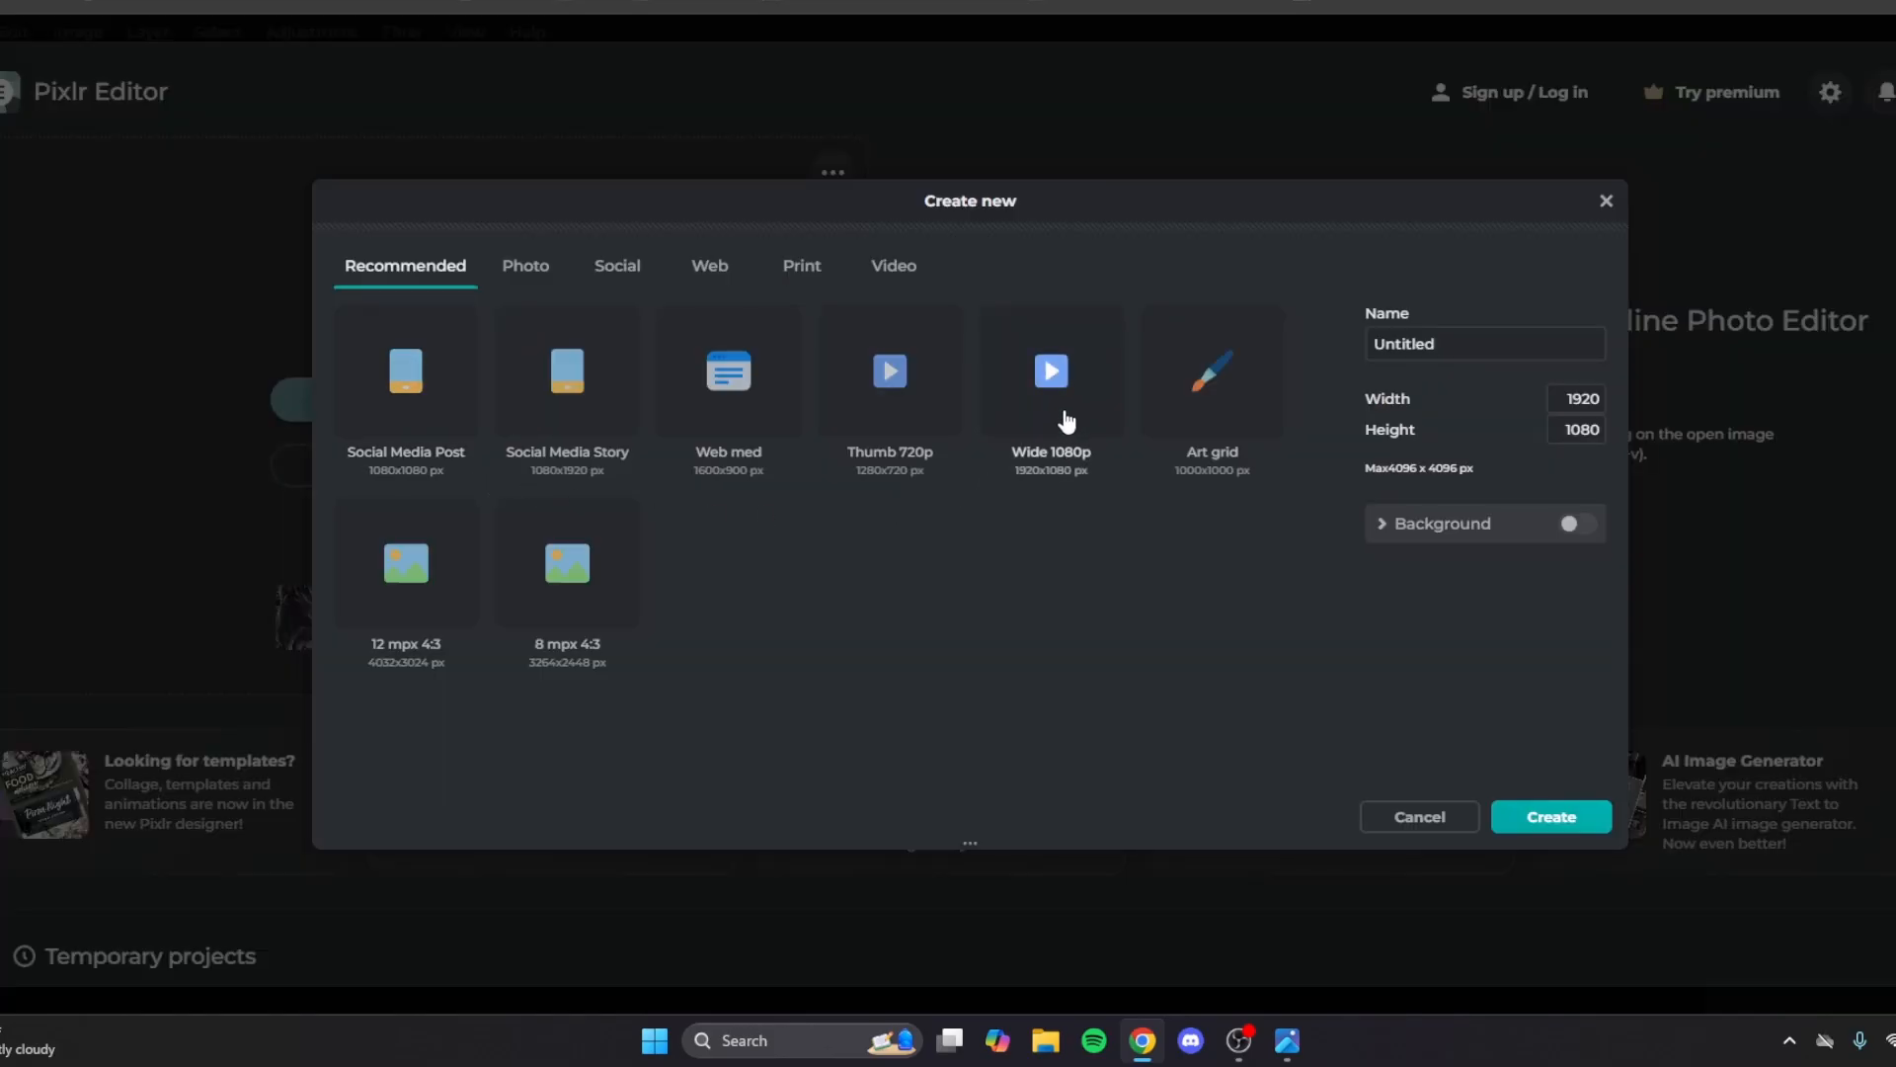
click(1066, 422)
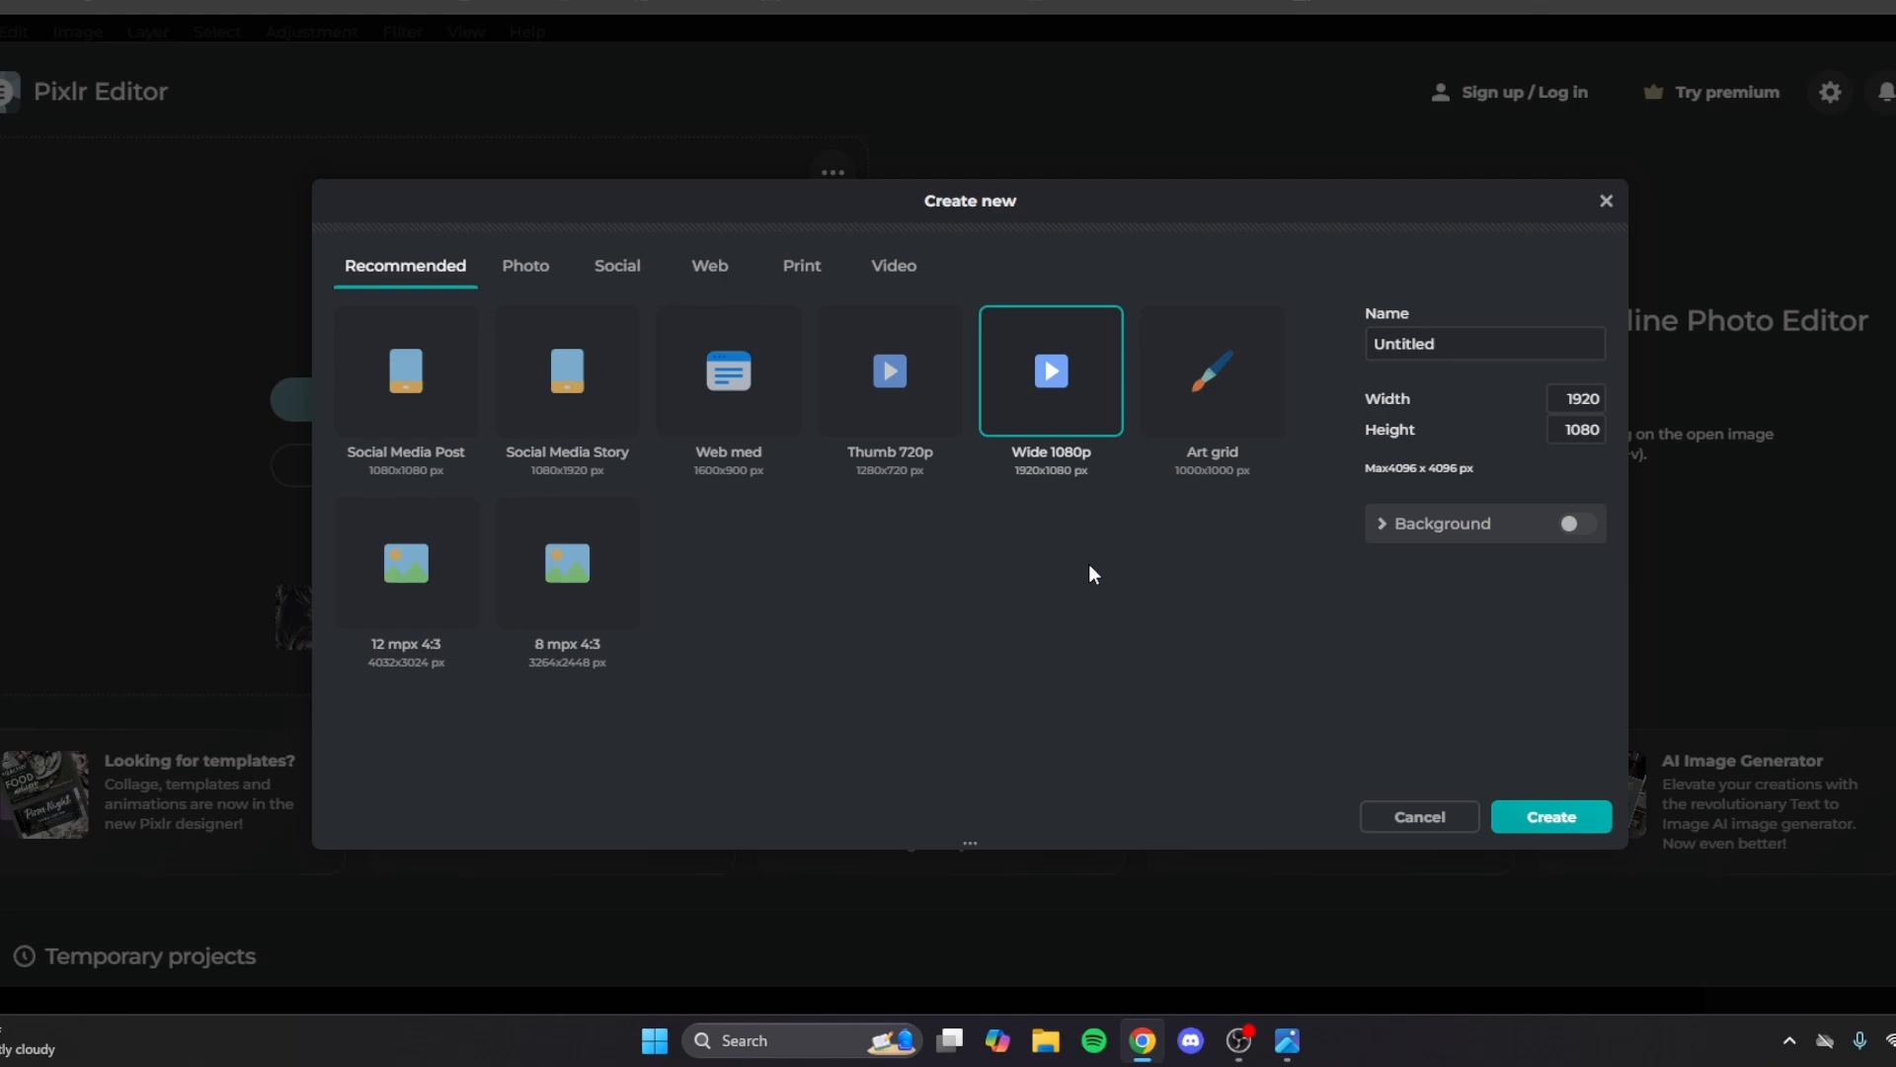
click(1570, 820)
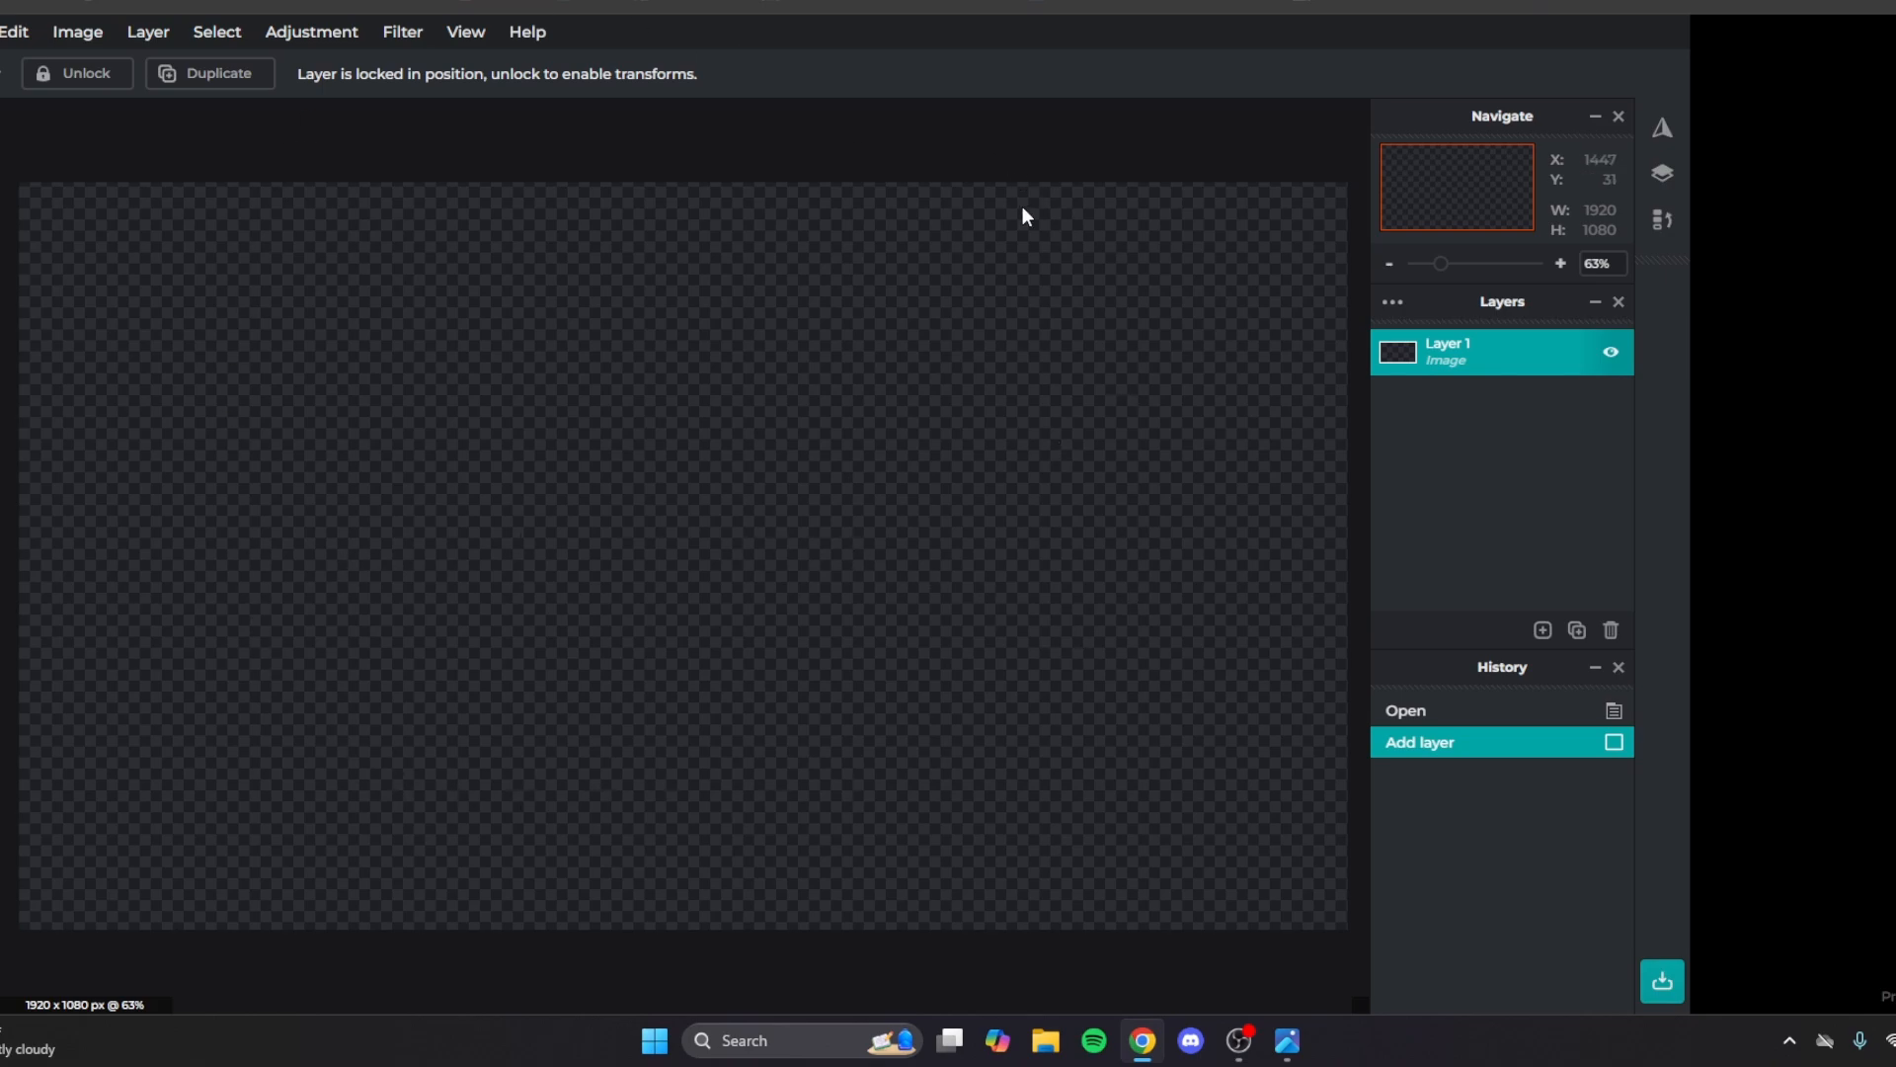
Paste the IMG_0096.png game screenshot into the canvas and scale it to about 496 x 1078 px to fill the canvas height.
scroll(1280, 235, down, 1)
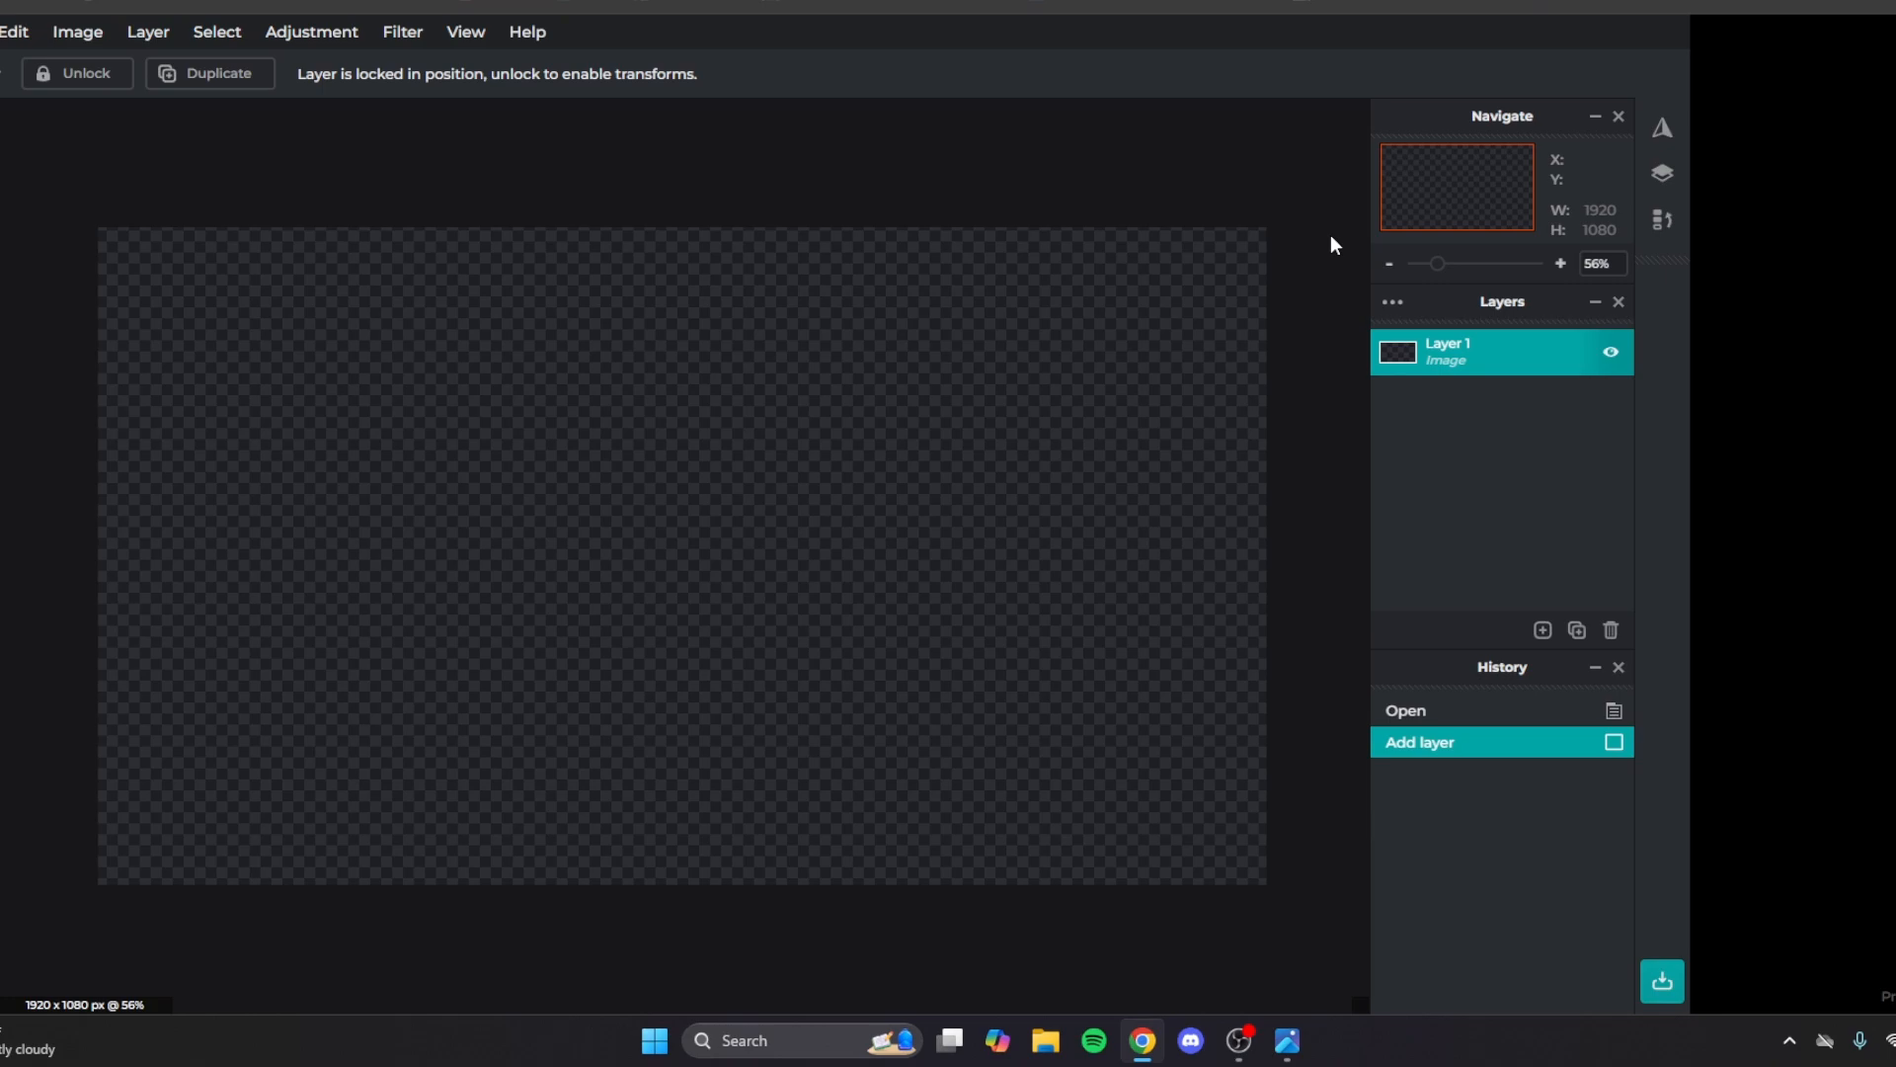
key(ctrl+v)
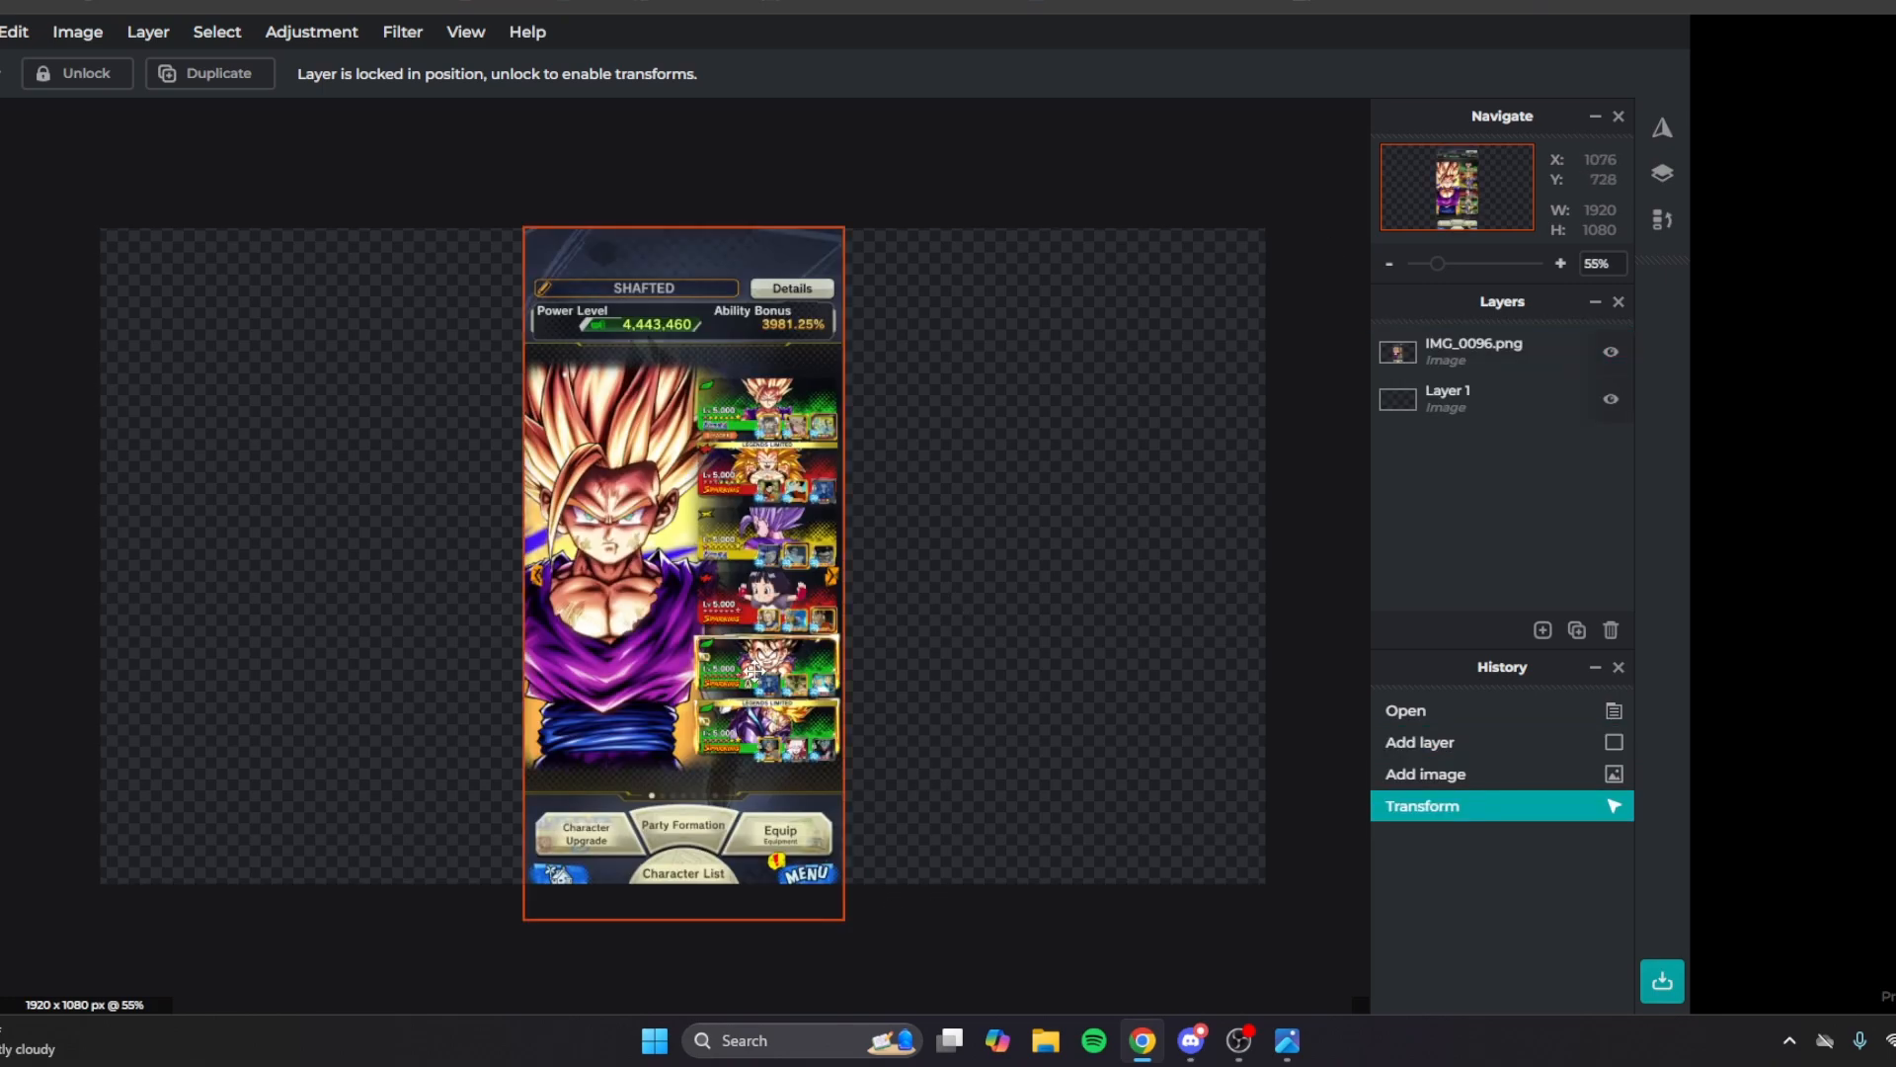
click(783, 438)
click(839, 225)
click(825, 245)
drag(842, 228, 786, 351)
drag(668, 556, 684, 484)
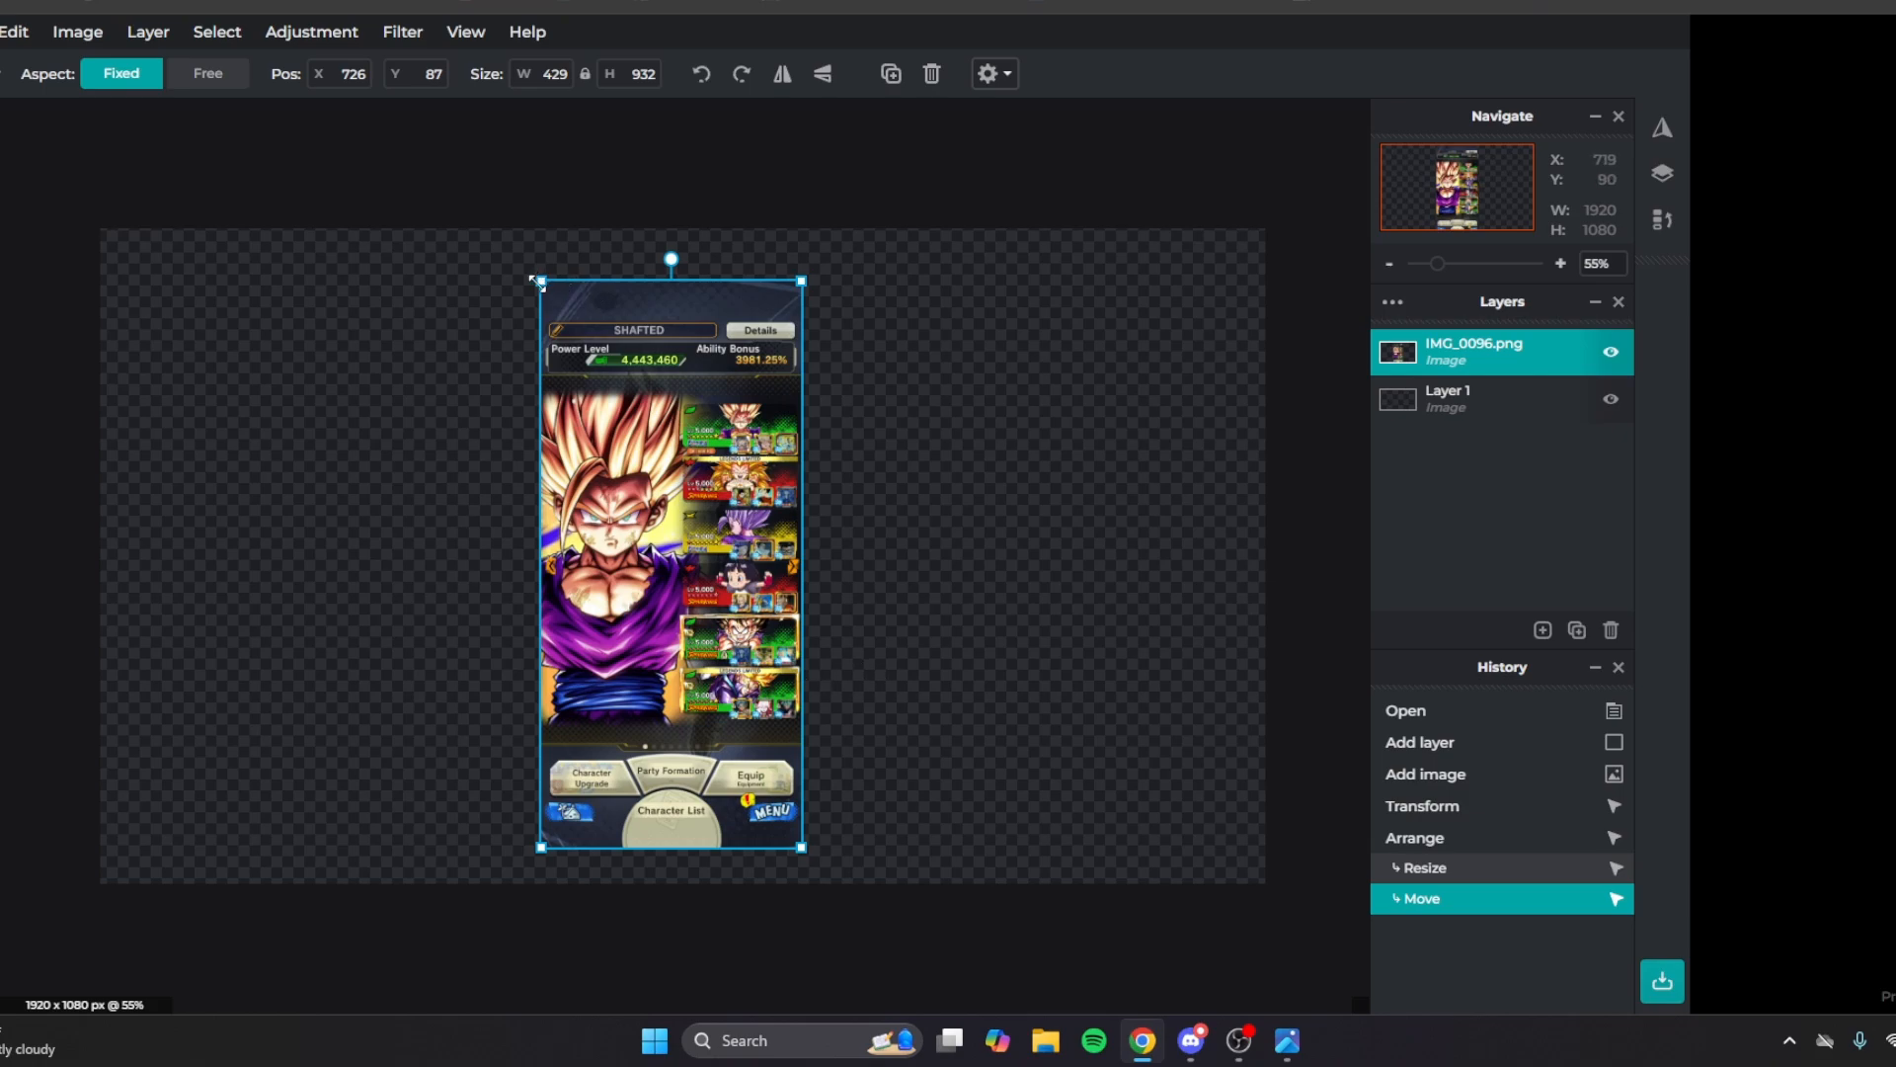
mouse_move(530, 271)
mouse_down()
mouse_move(514, 240)
mouse_move(522, 256)
mouse_up()
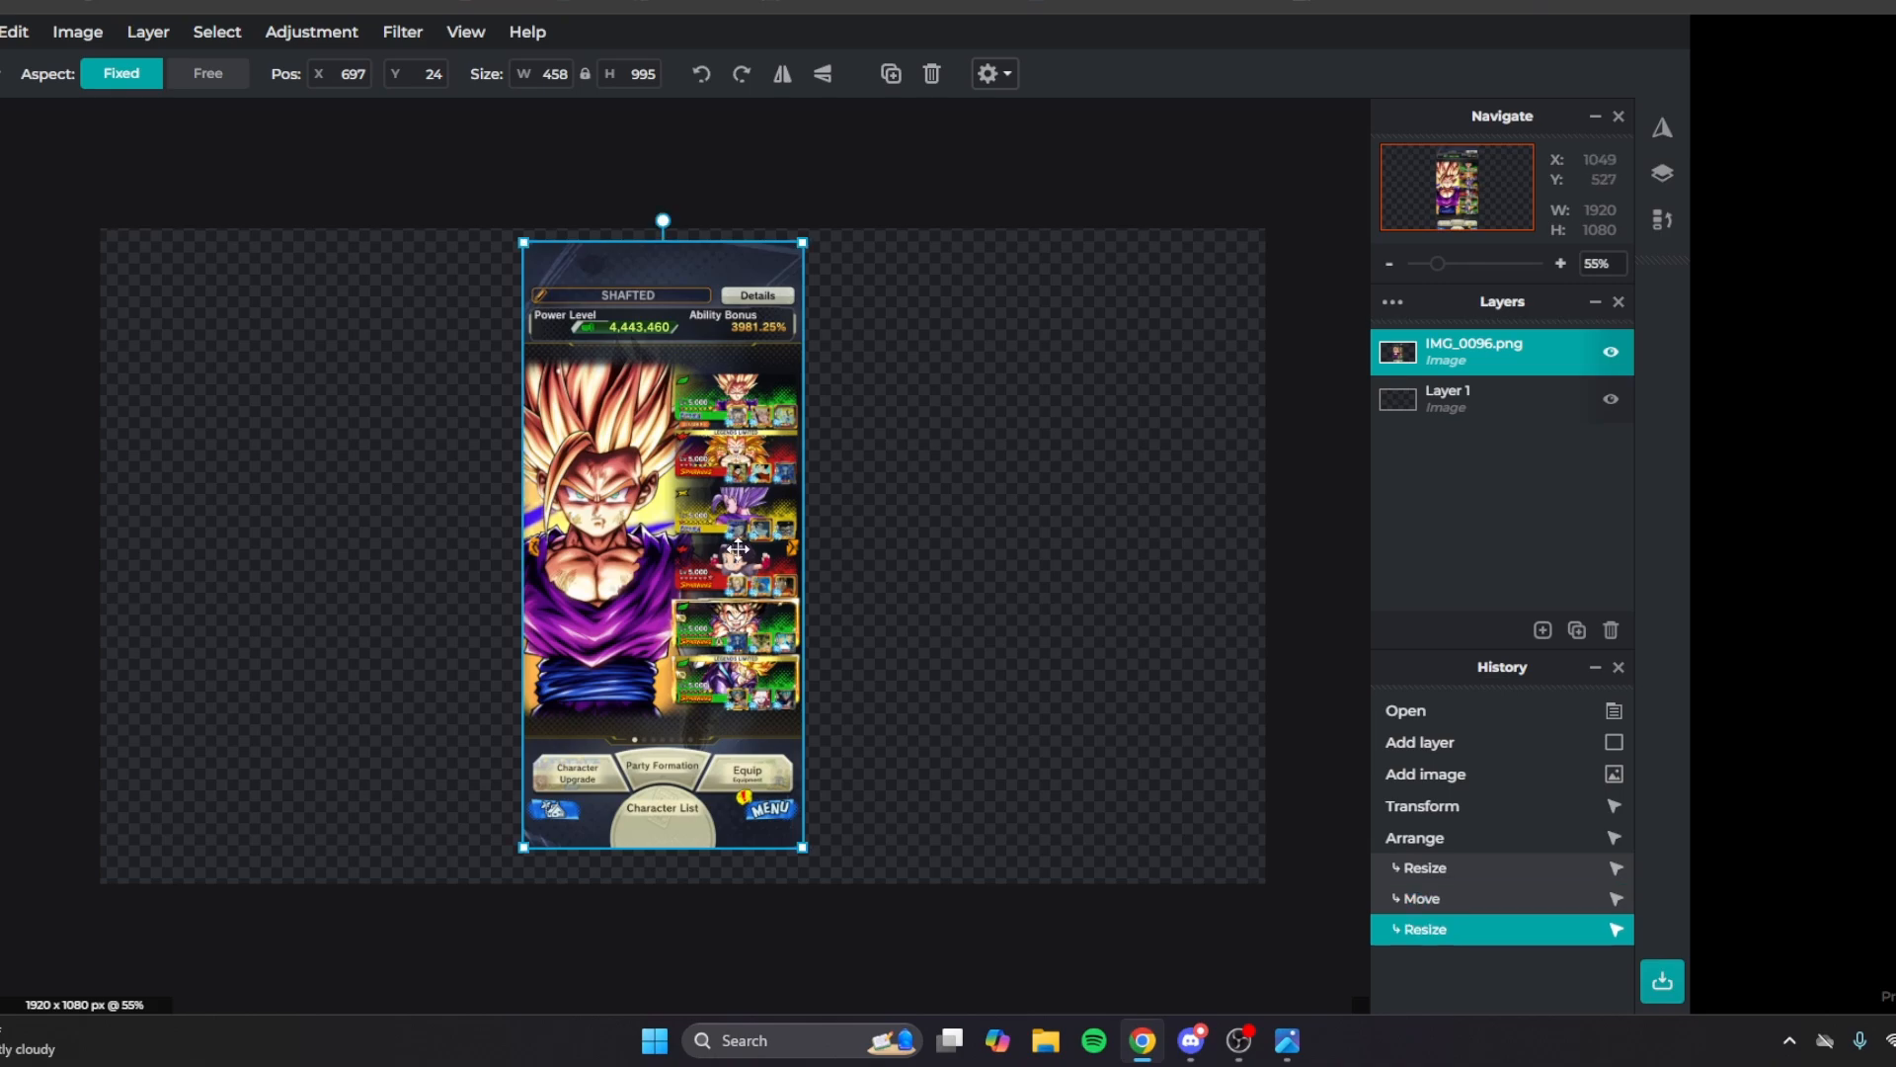
drag(731, 542, 739, 580)
drag(800, 280, 841, 234)
mouse_move(753, 437)
mouse_down()
mouse_move(745, 386)
mouse_move(749, 436)
mouse_up()
click(999, 891)
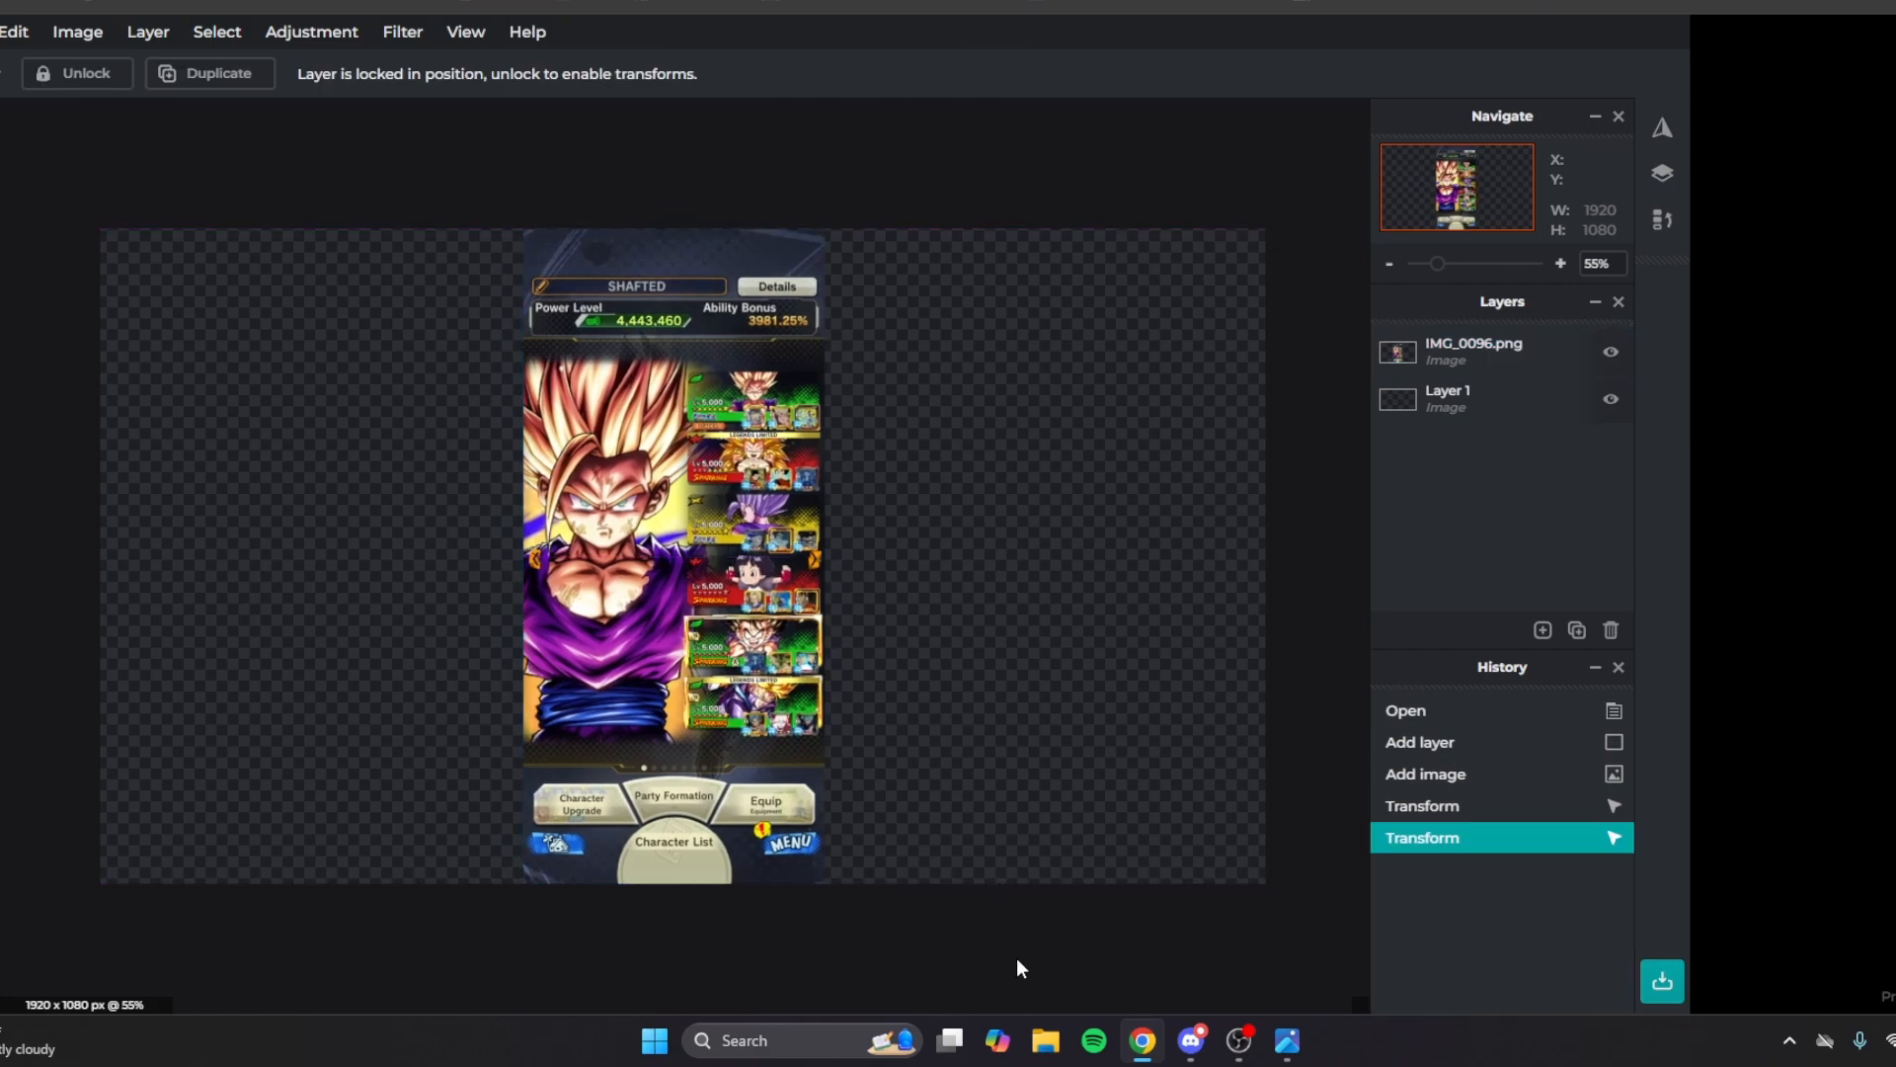
drag(692, 688, 888, 687)
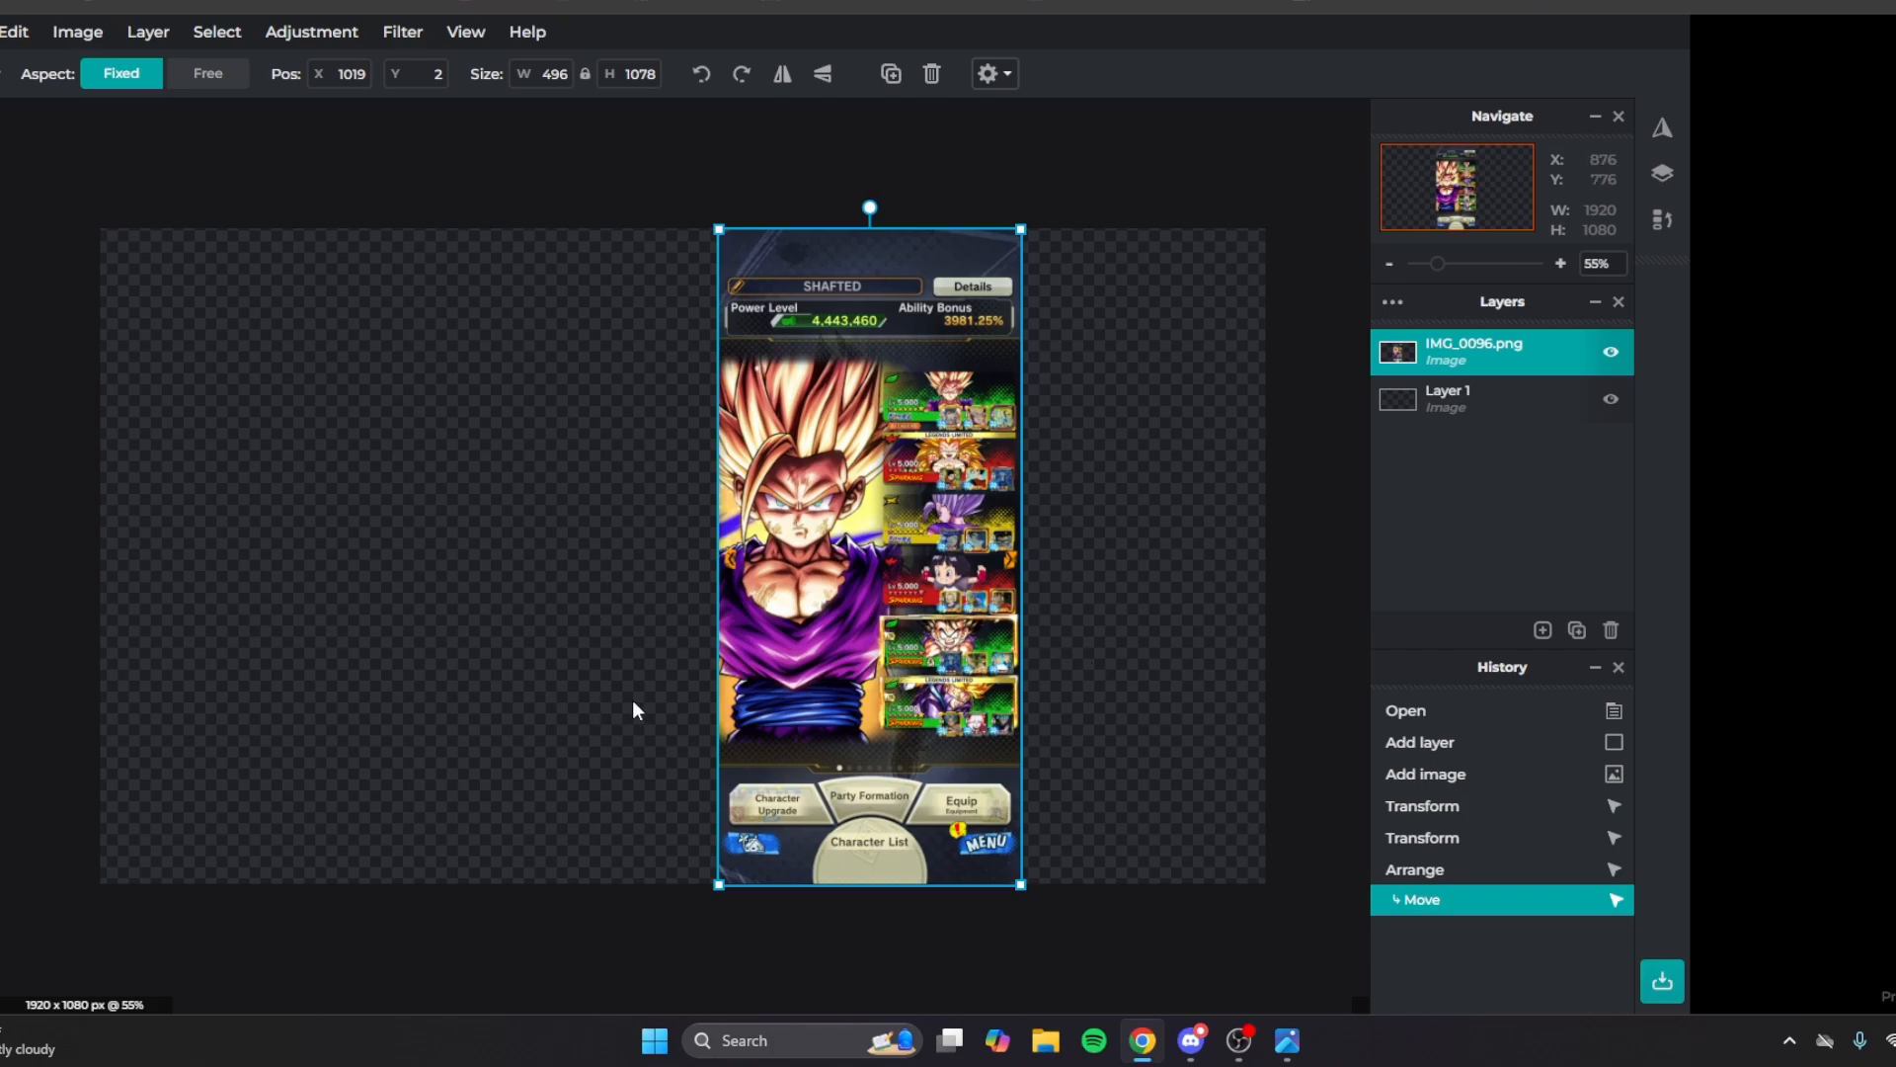
key(ctrl+z)
click(879, 938)
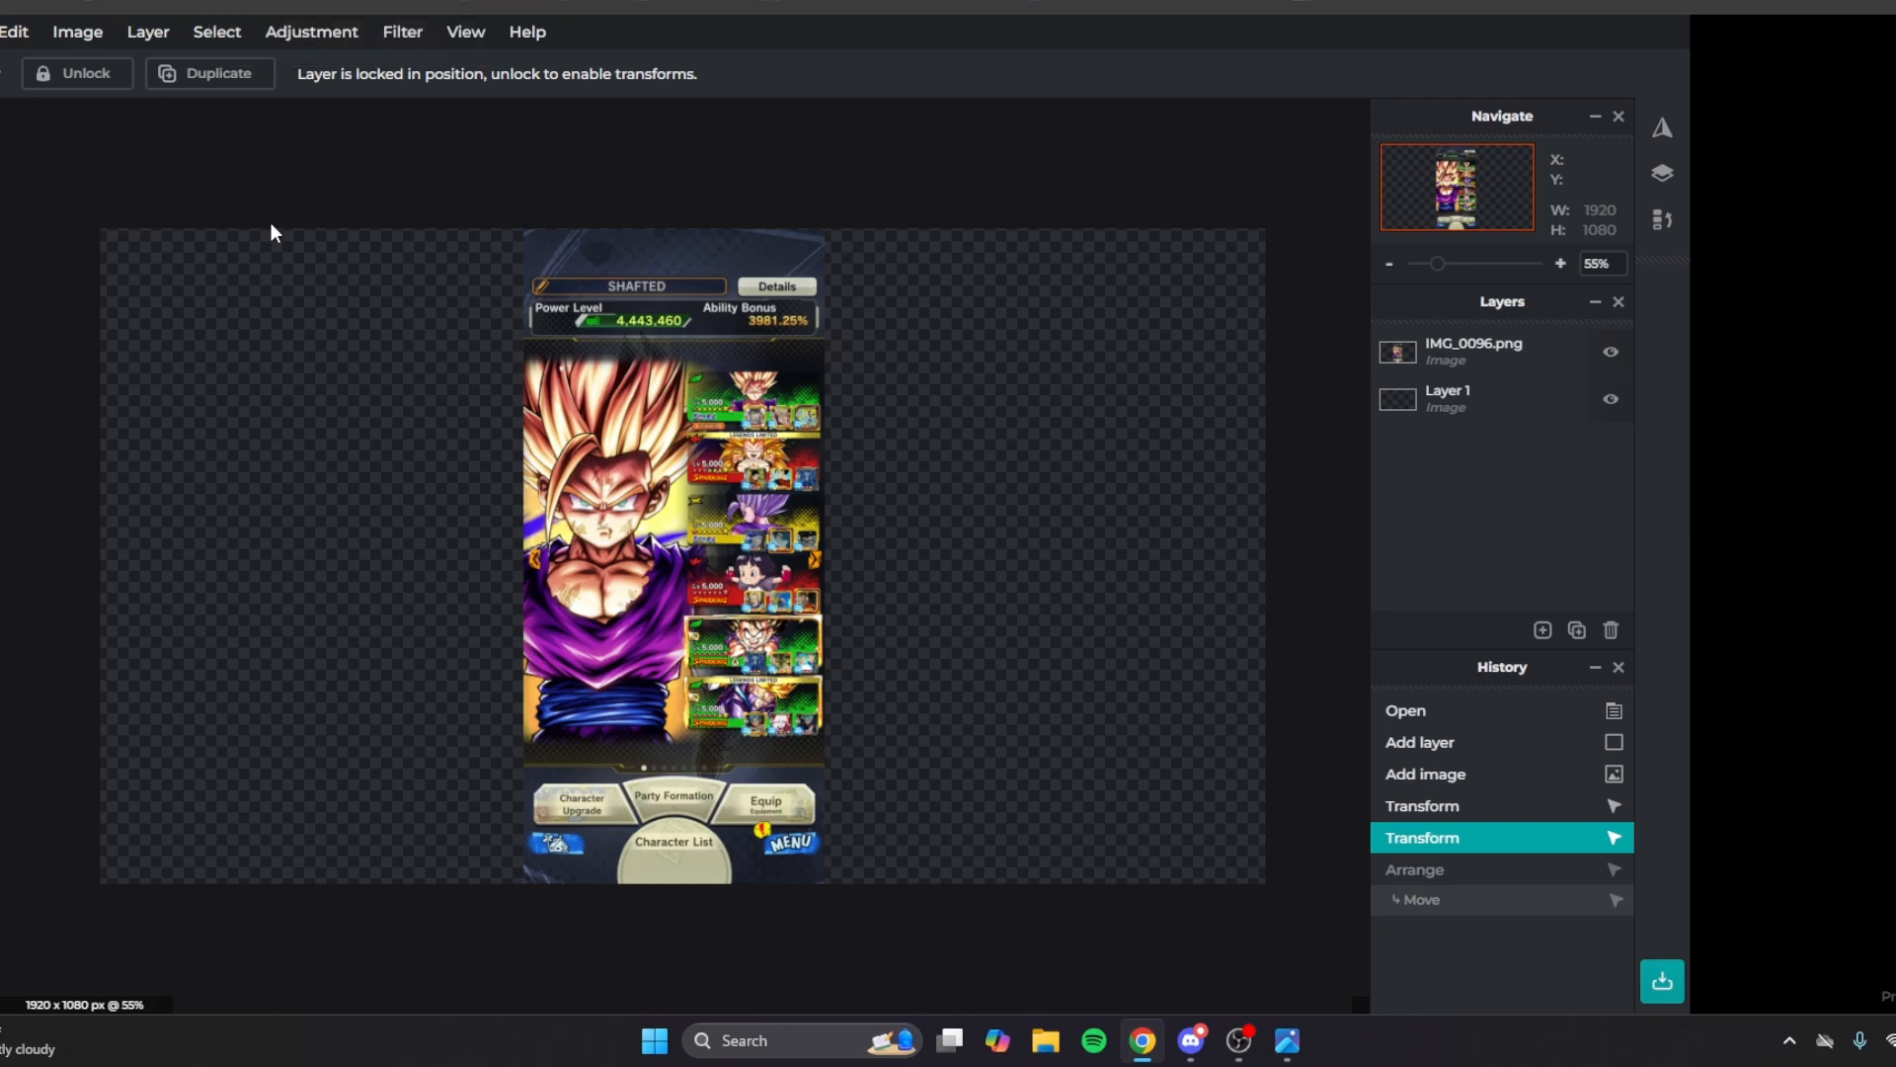
Switch to the Dragon Ball Legends Database, search the characters for "jan" and open the red SP Super Janemba page.
right_click(346, 2)
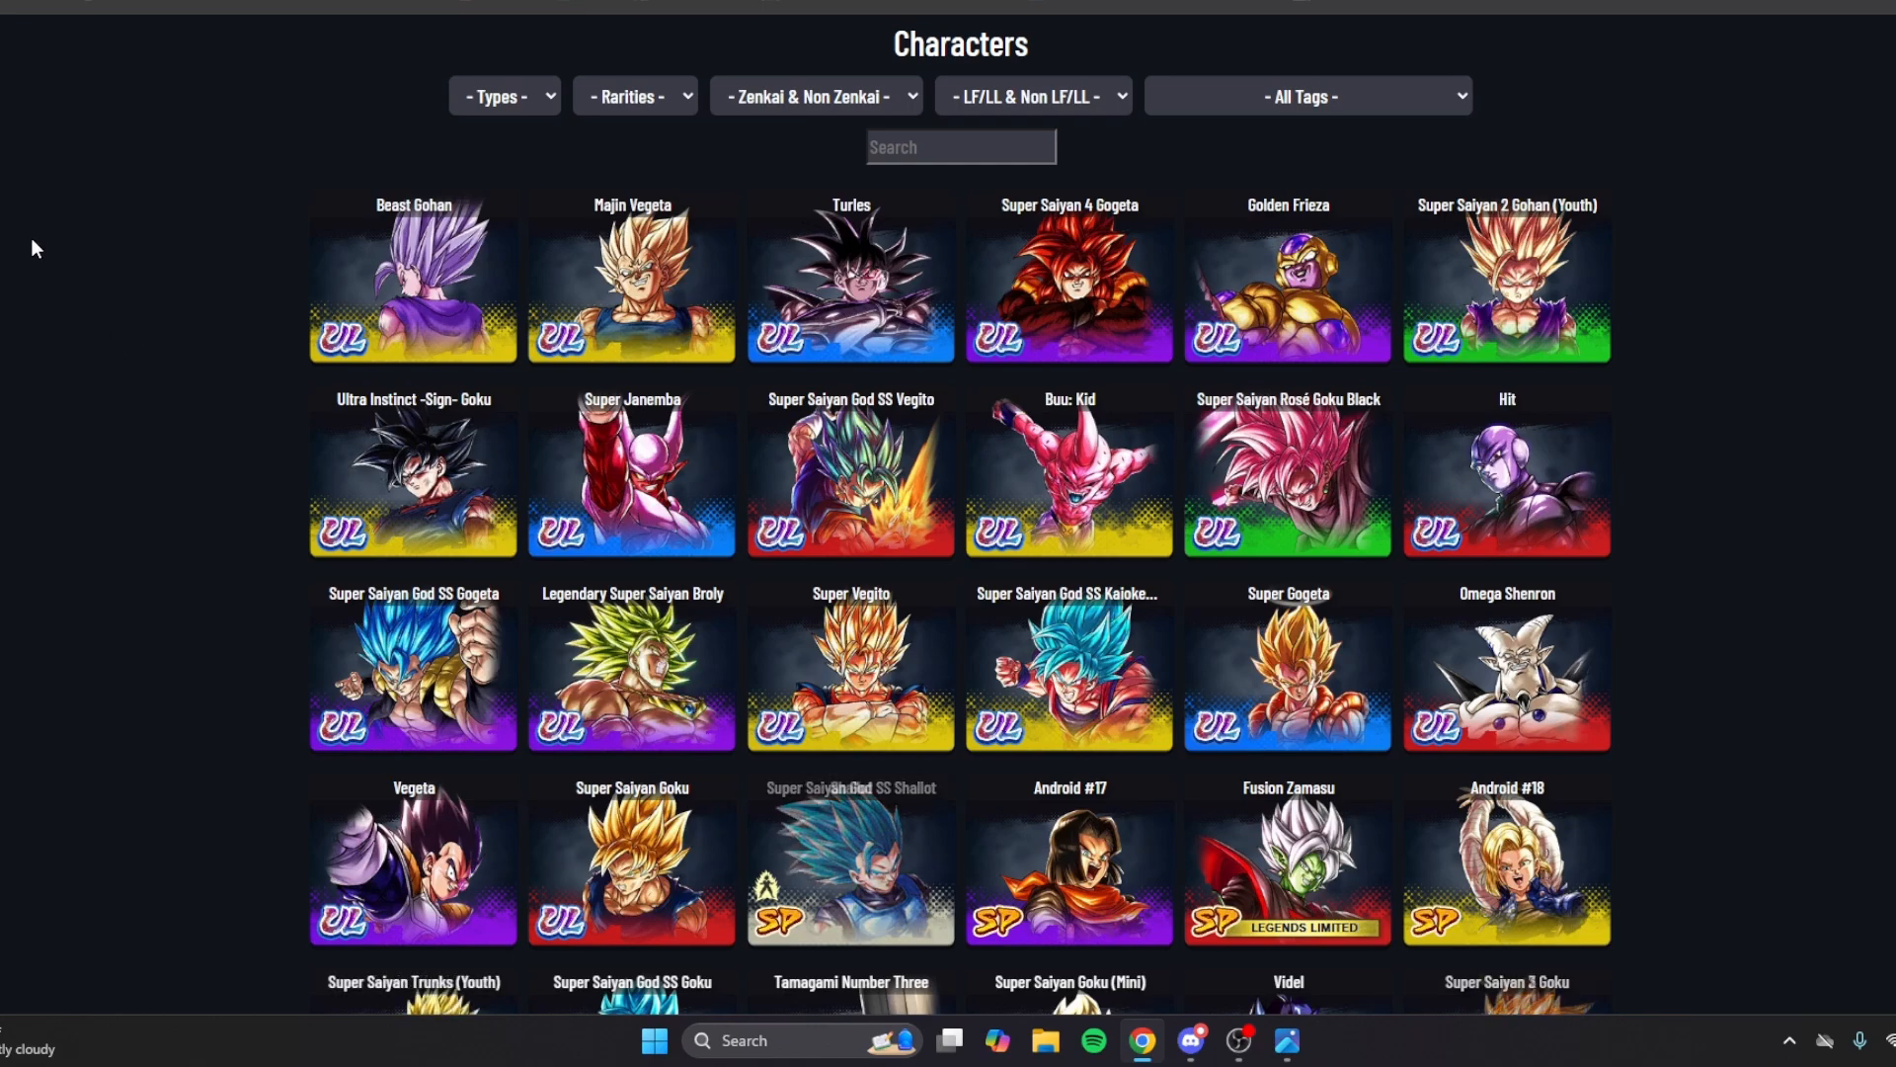
click(909, 150)
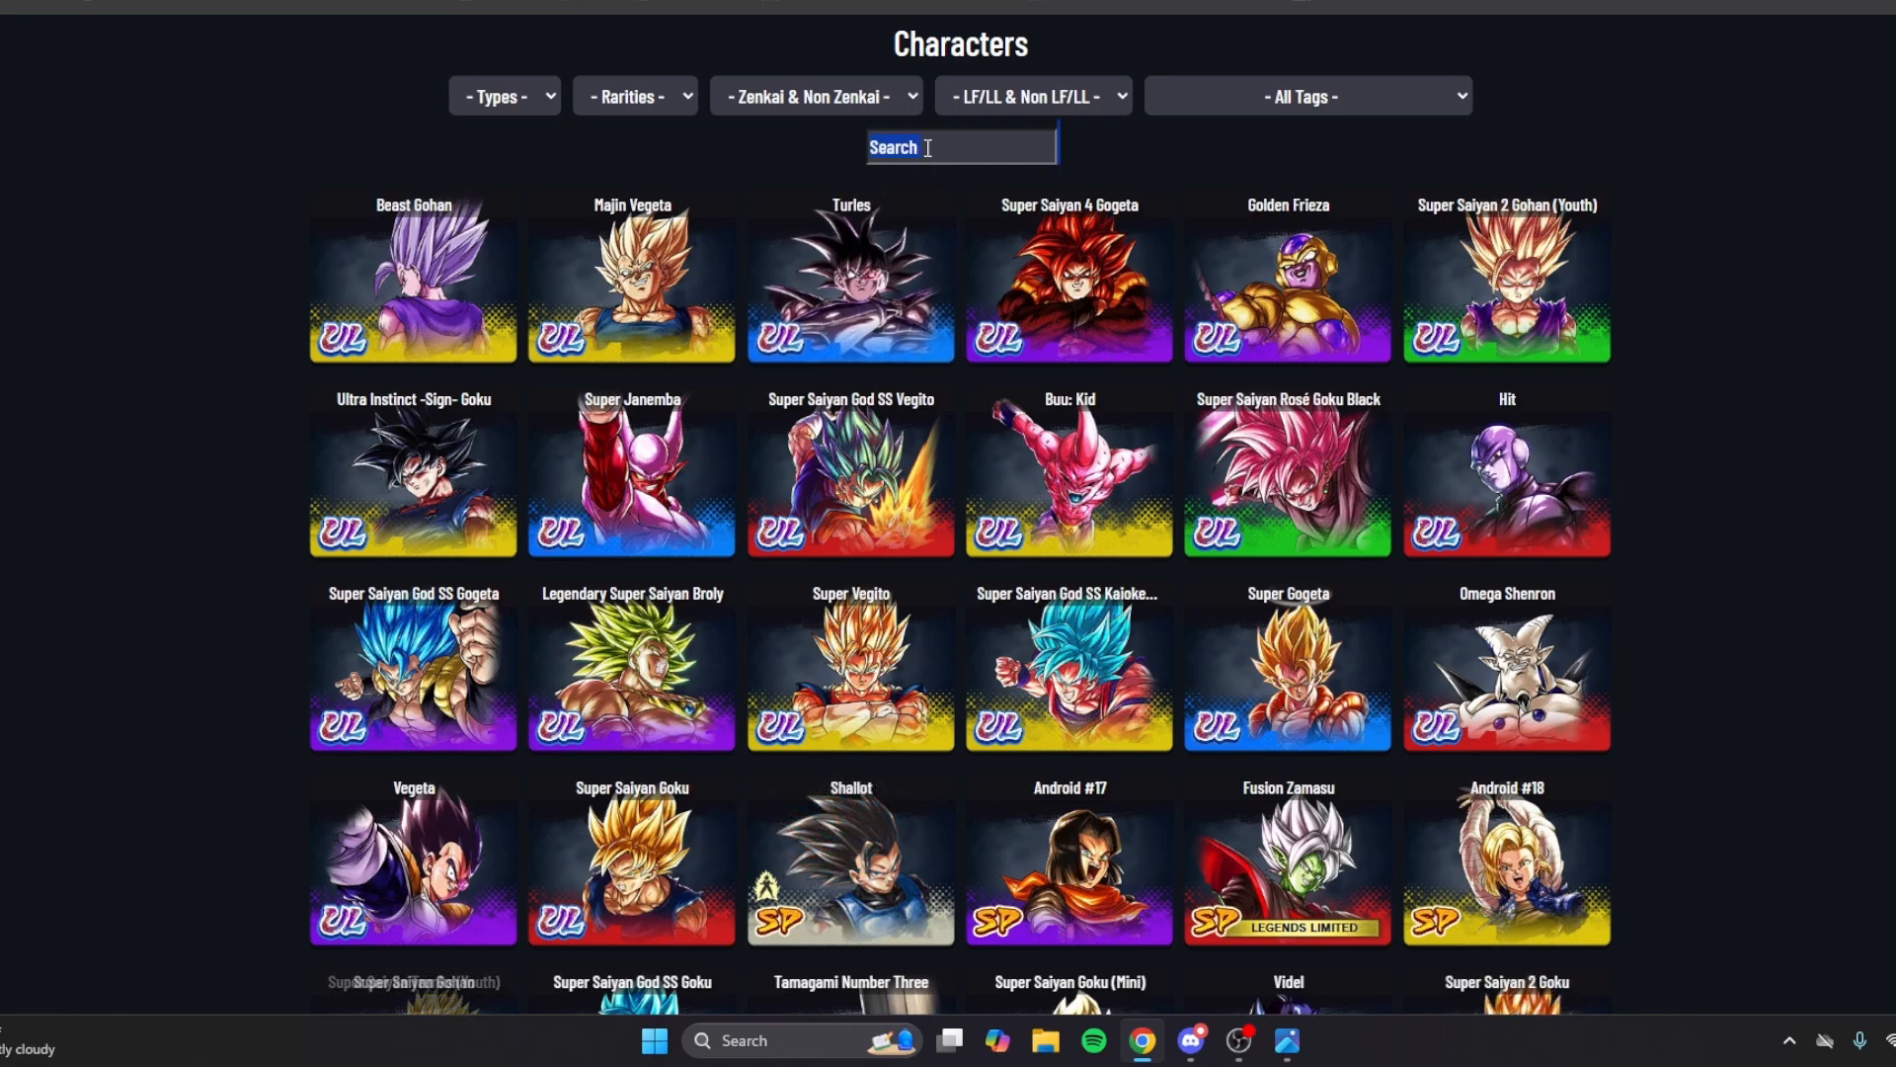
click(1014, 148)
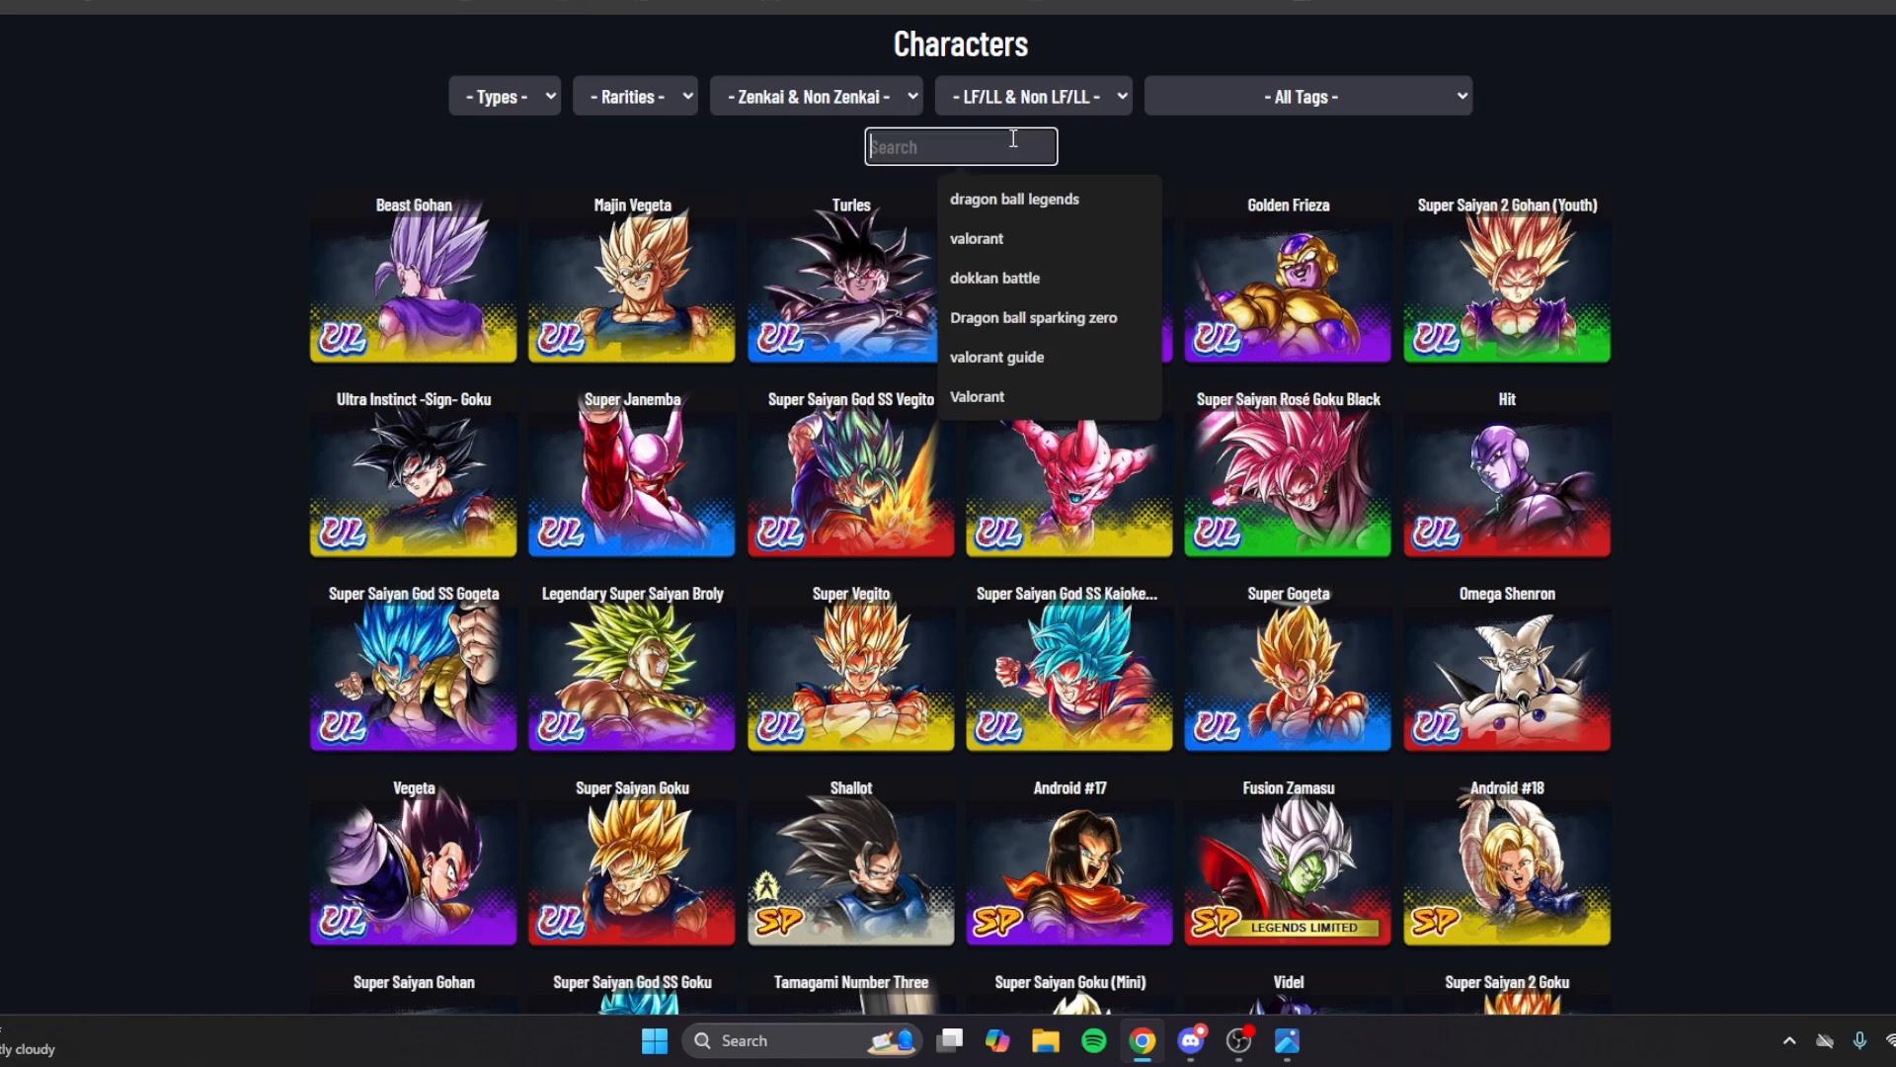
text(jan)
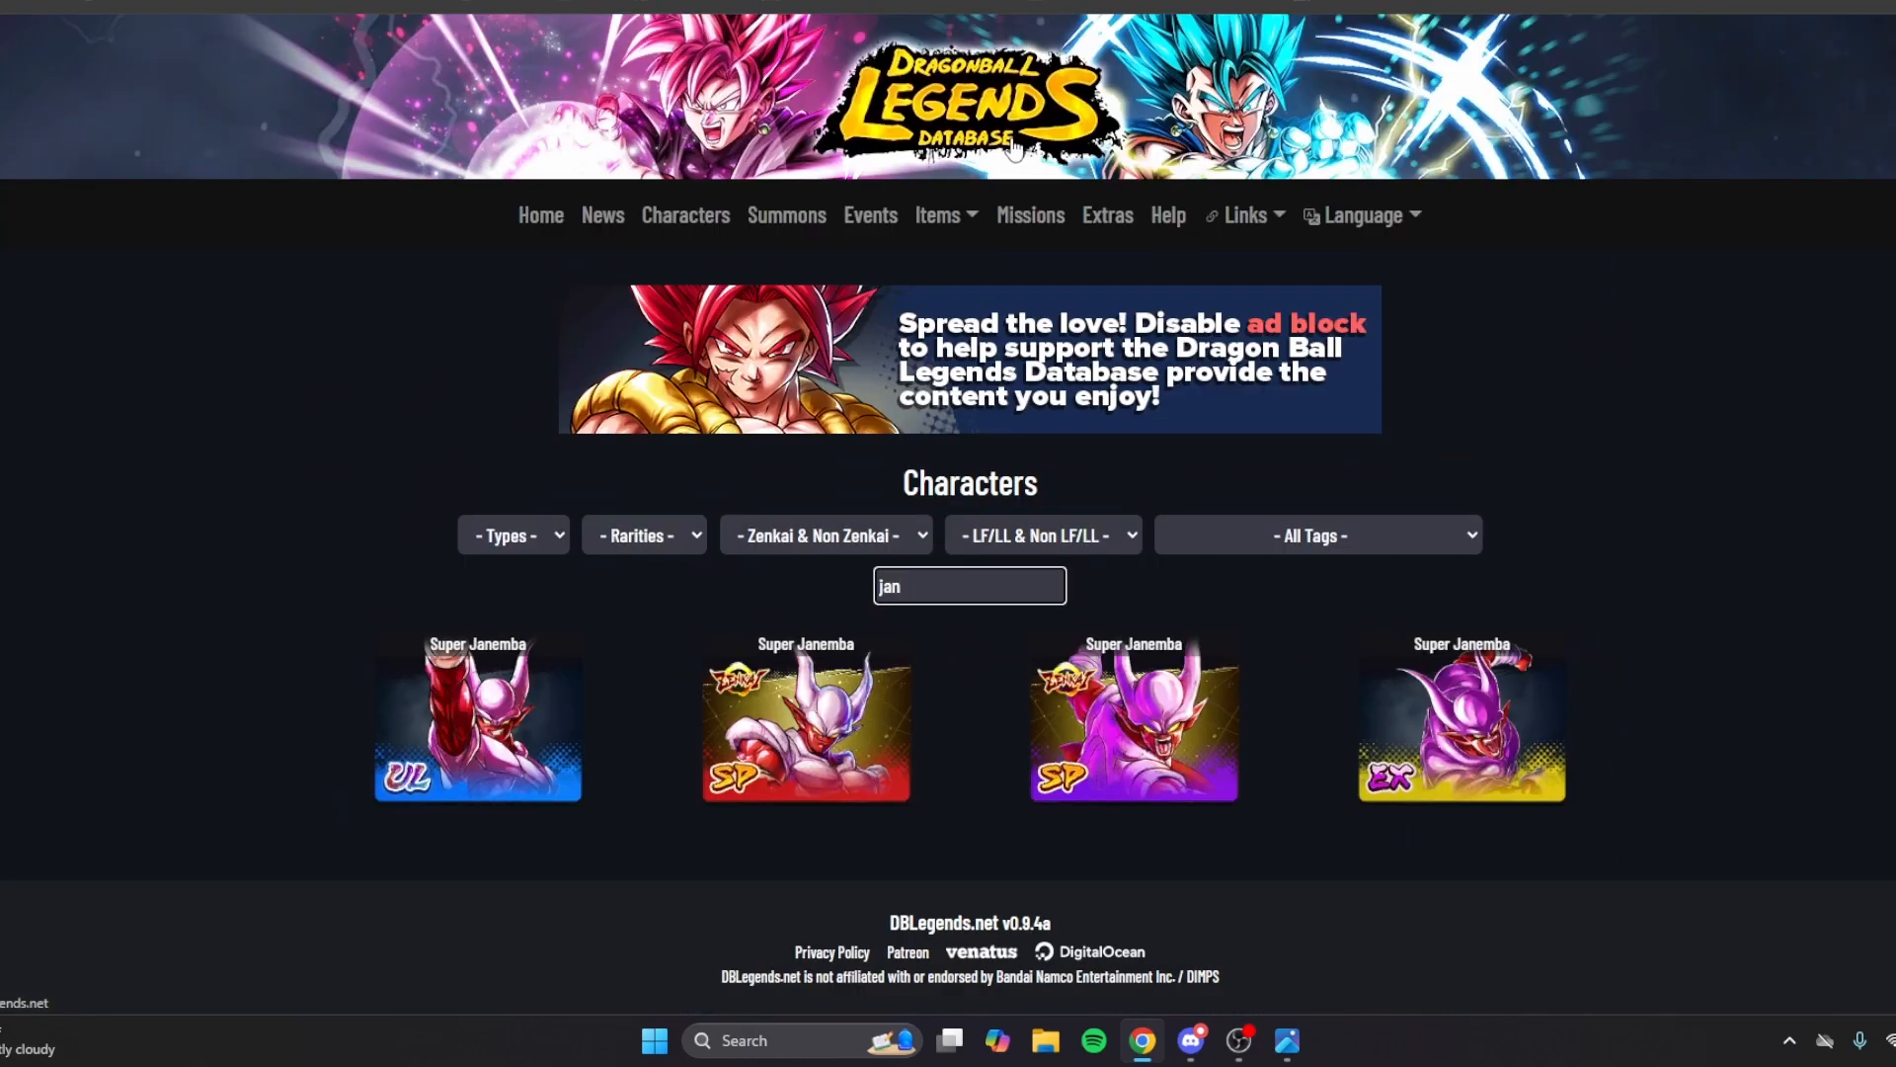
drag(828, 822, 743, 851)
click(994, 896)
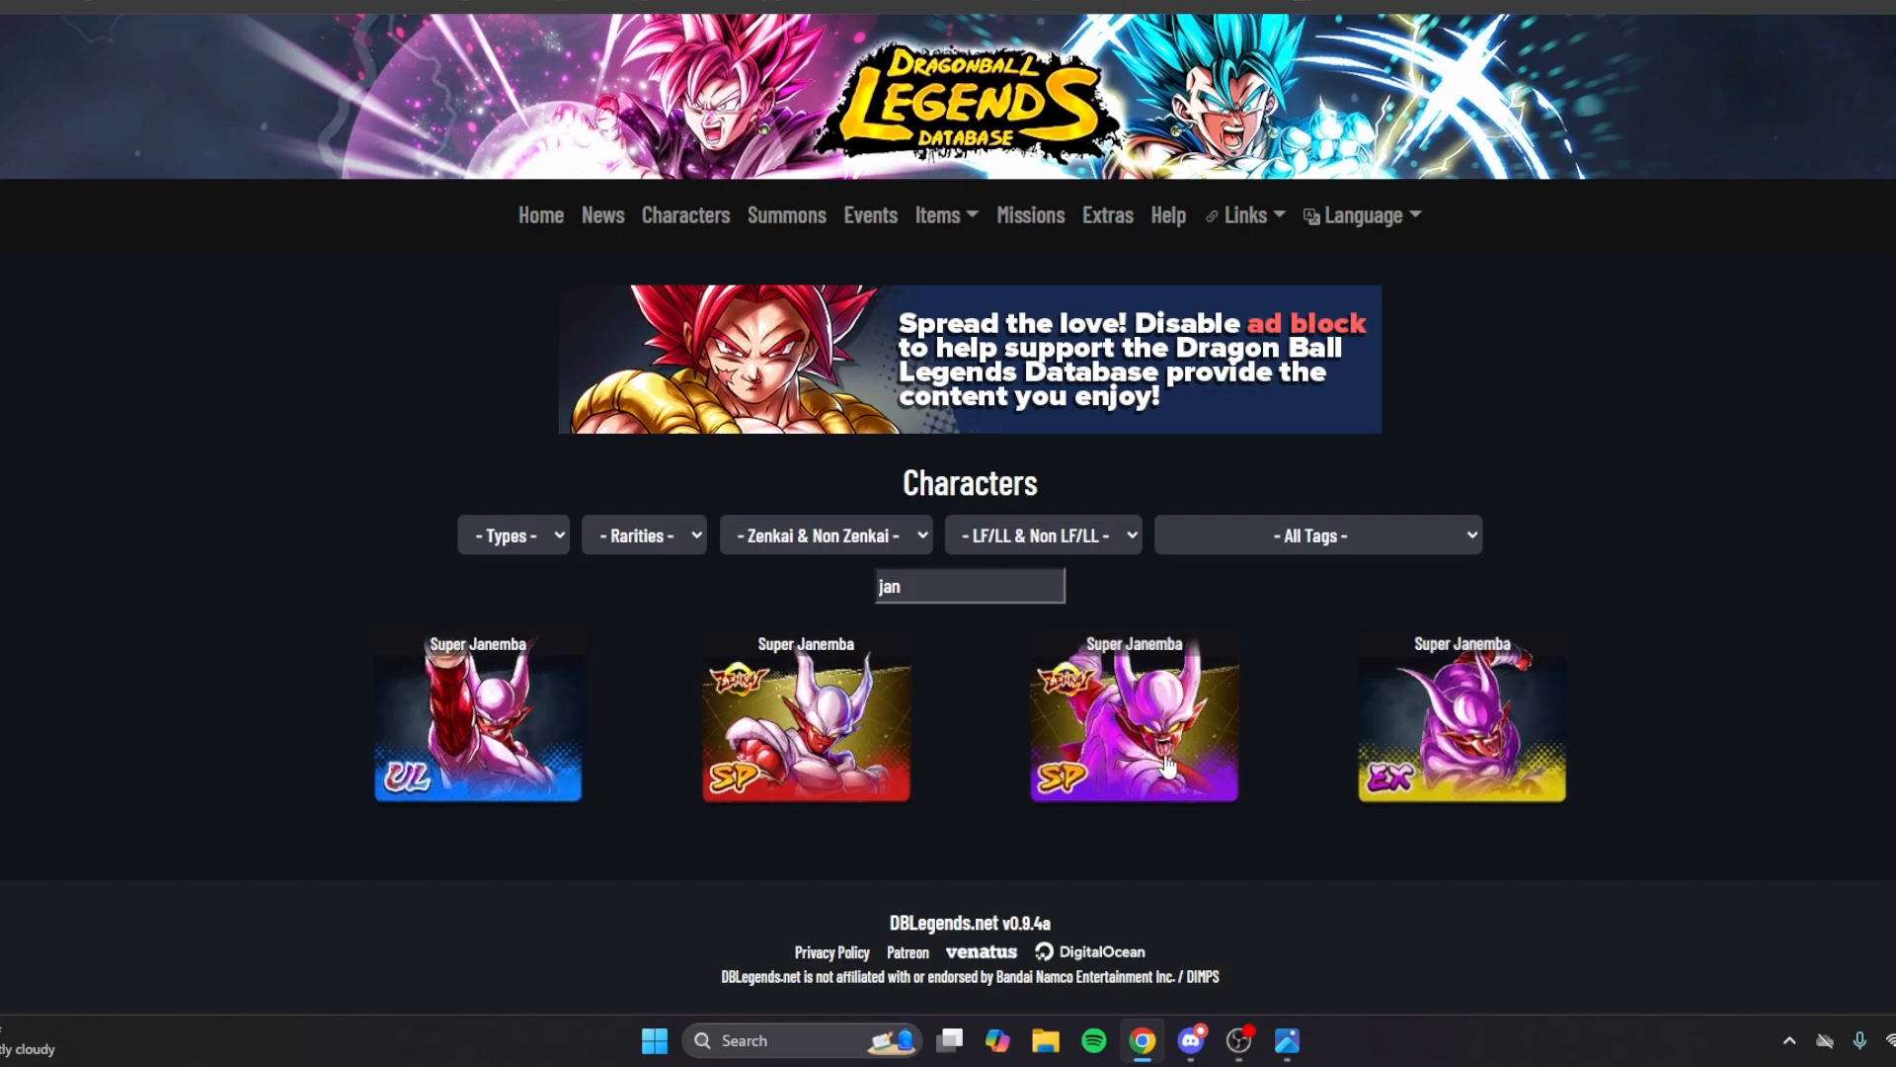
click(837, 736)
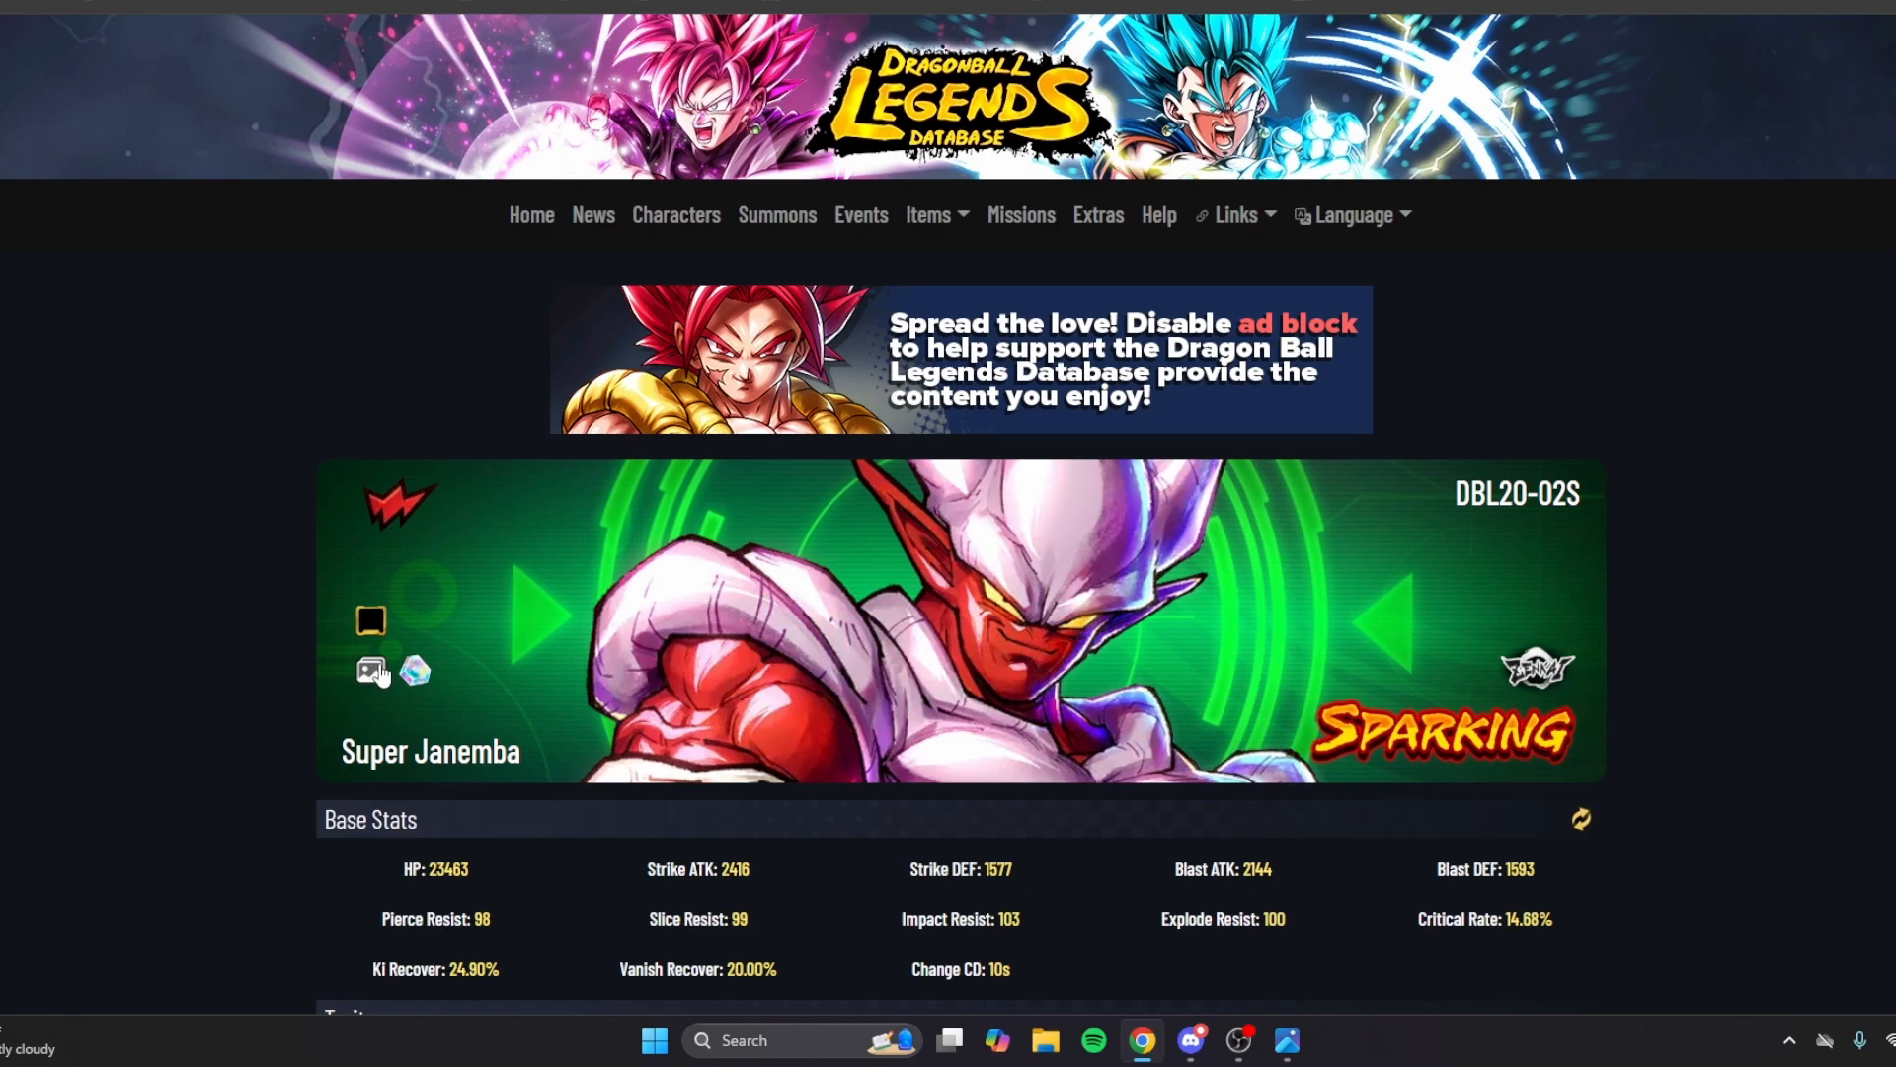
Save Super Janemba's purple background art from the character's assets as the PNG image 0289_JanembaS_289_Effect10.
click(384, 673)
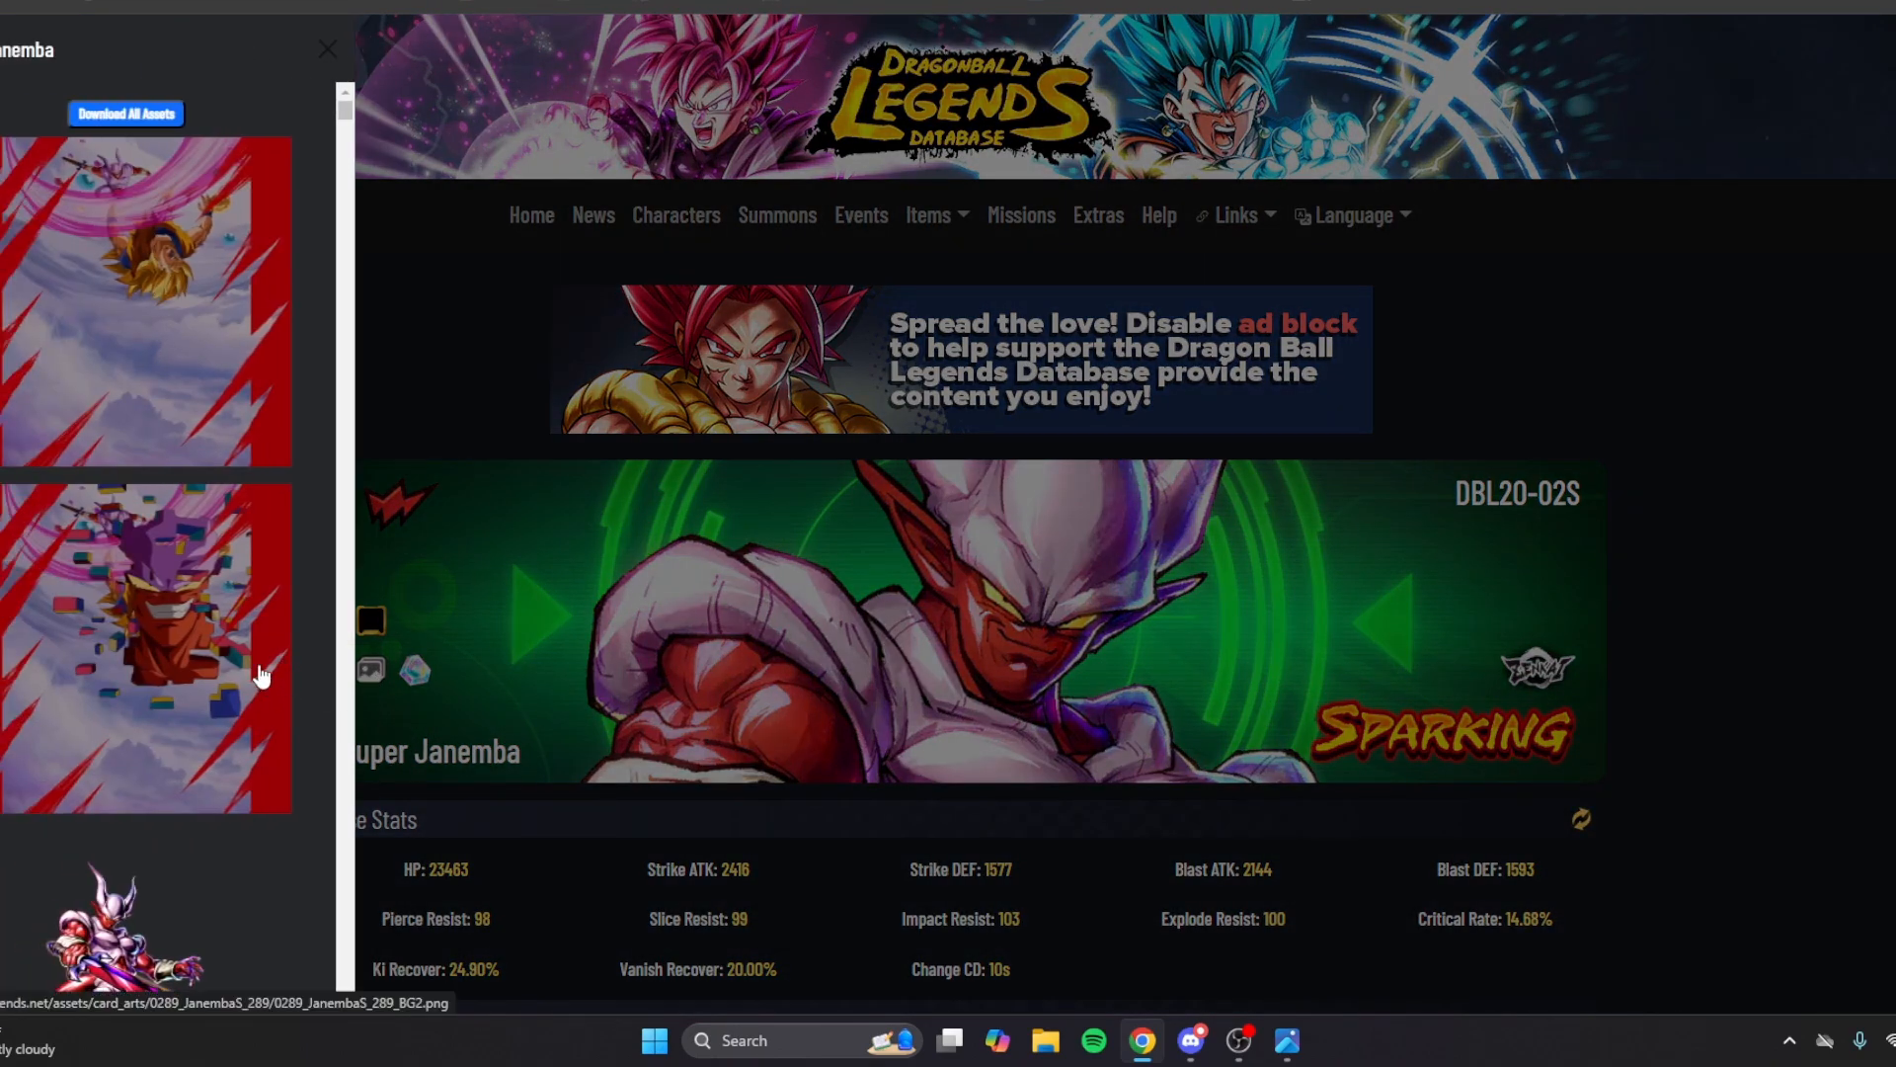
scroll(134, 304, down, 2)
scroll(134, 303, down, 5)
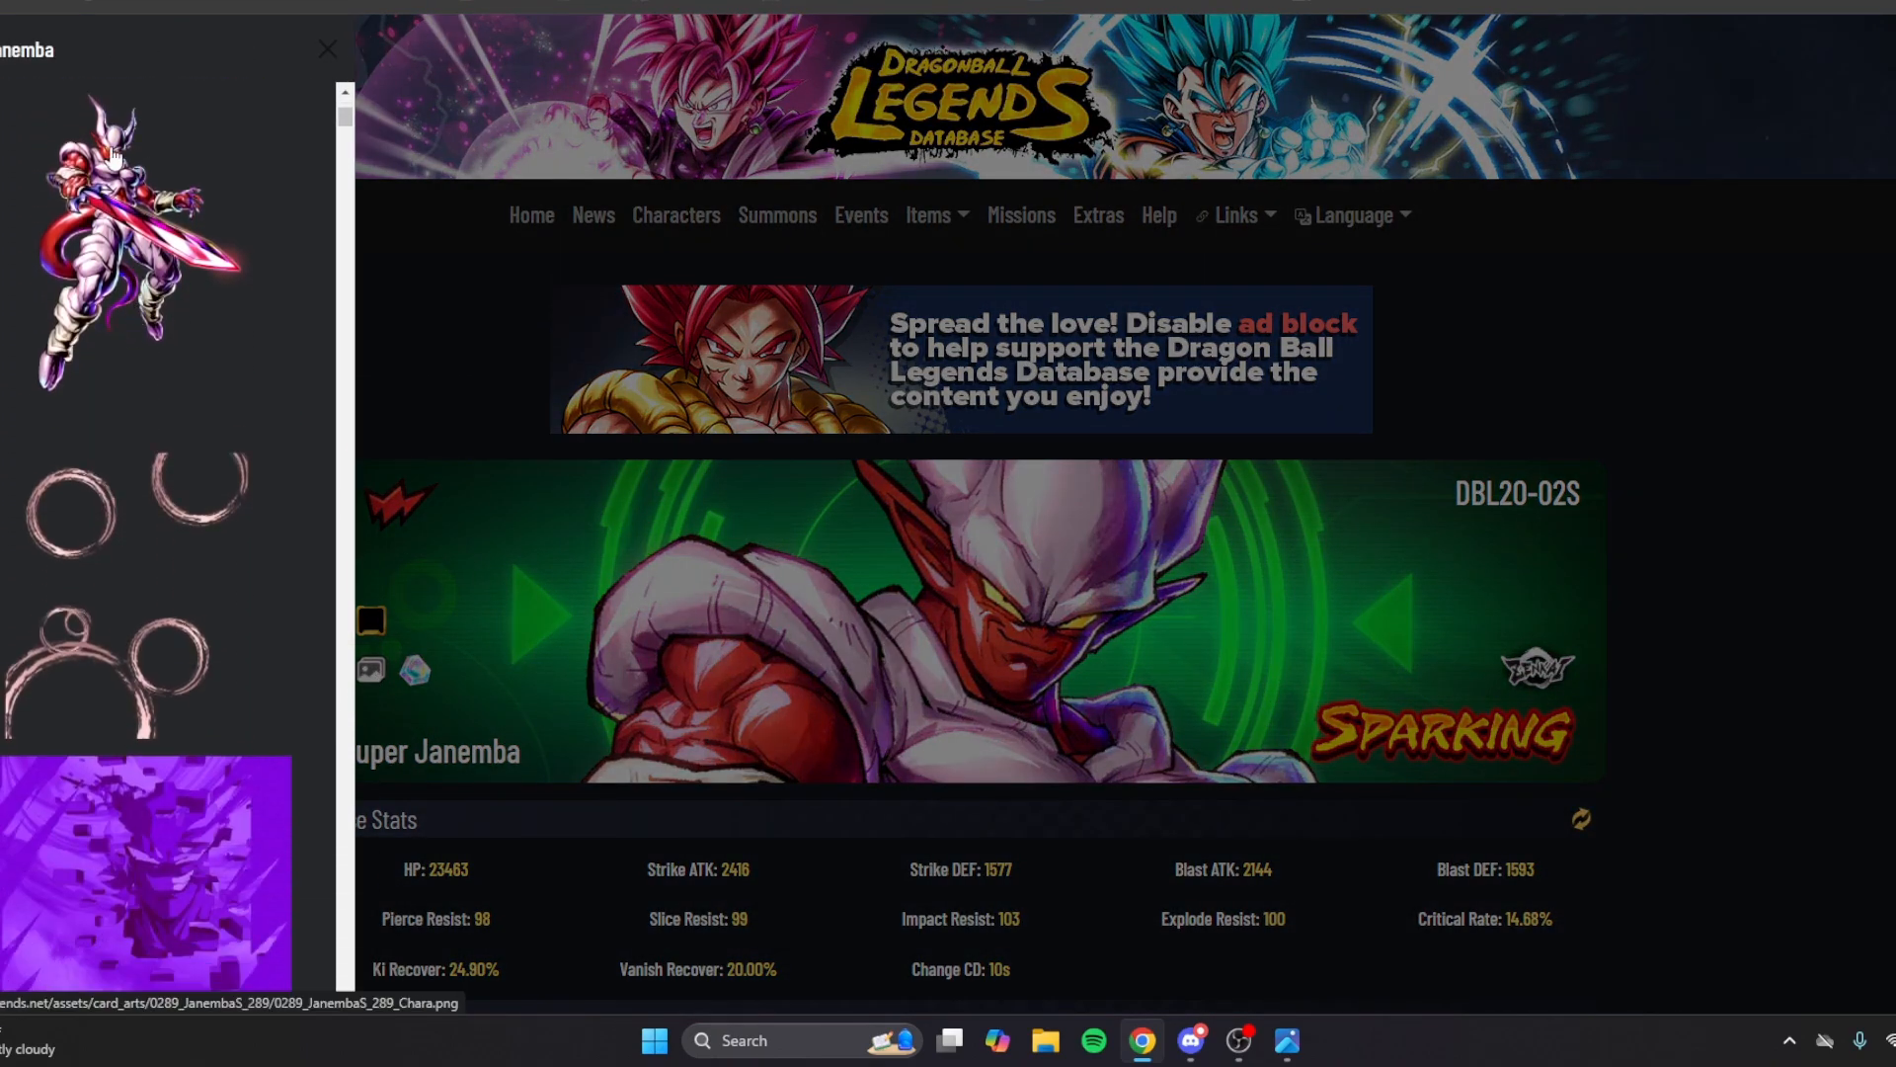
scroll(169, 183, down, 2)
scroll(97, 368, down, 5)
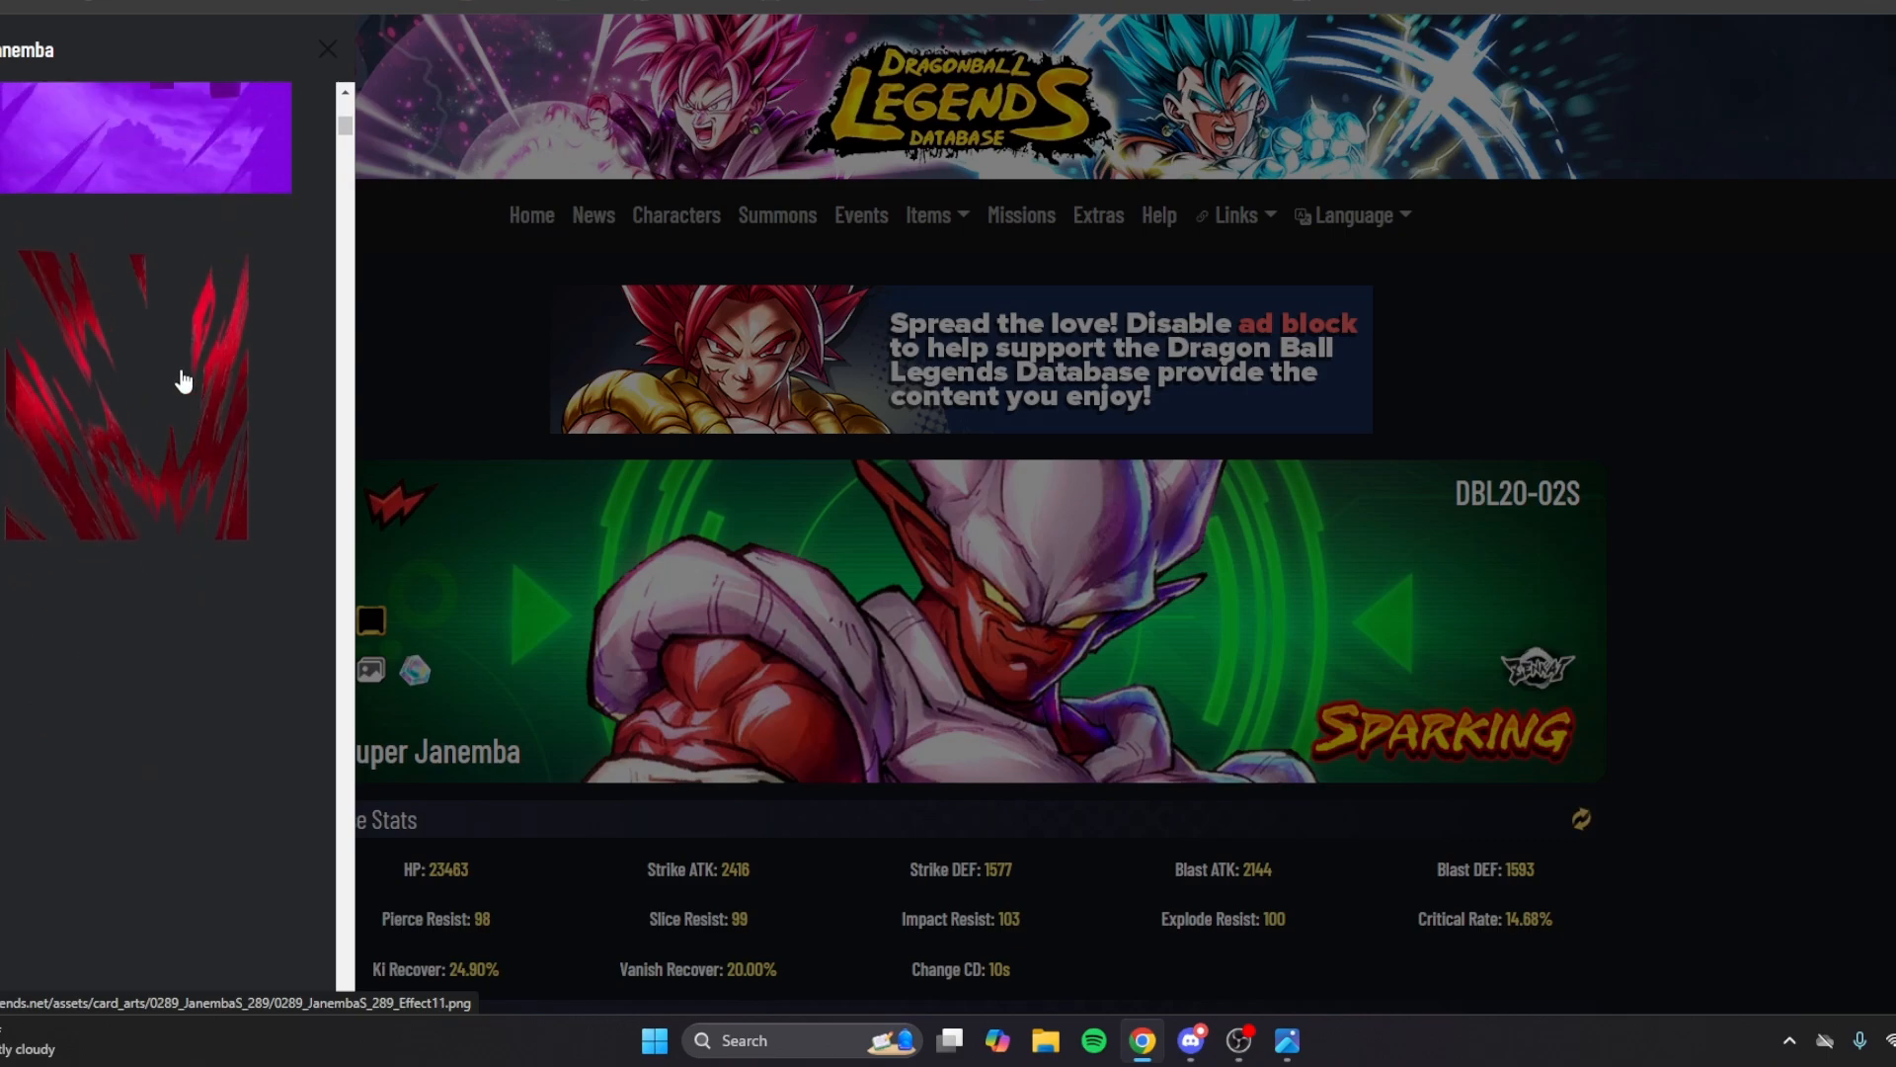
right_click(144, 601)
click(288, 748)
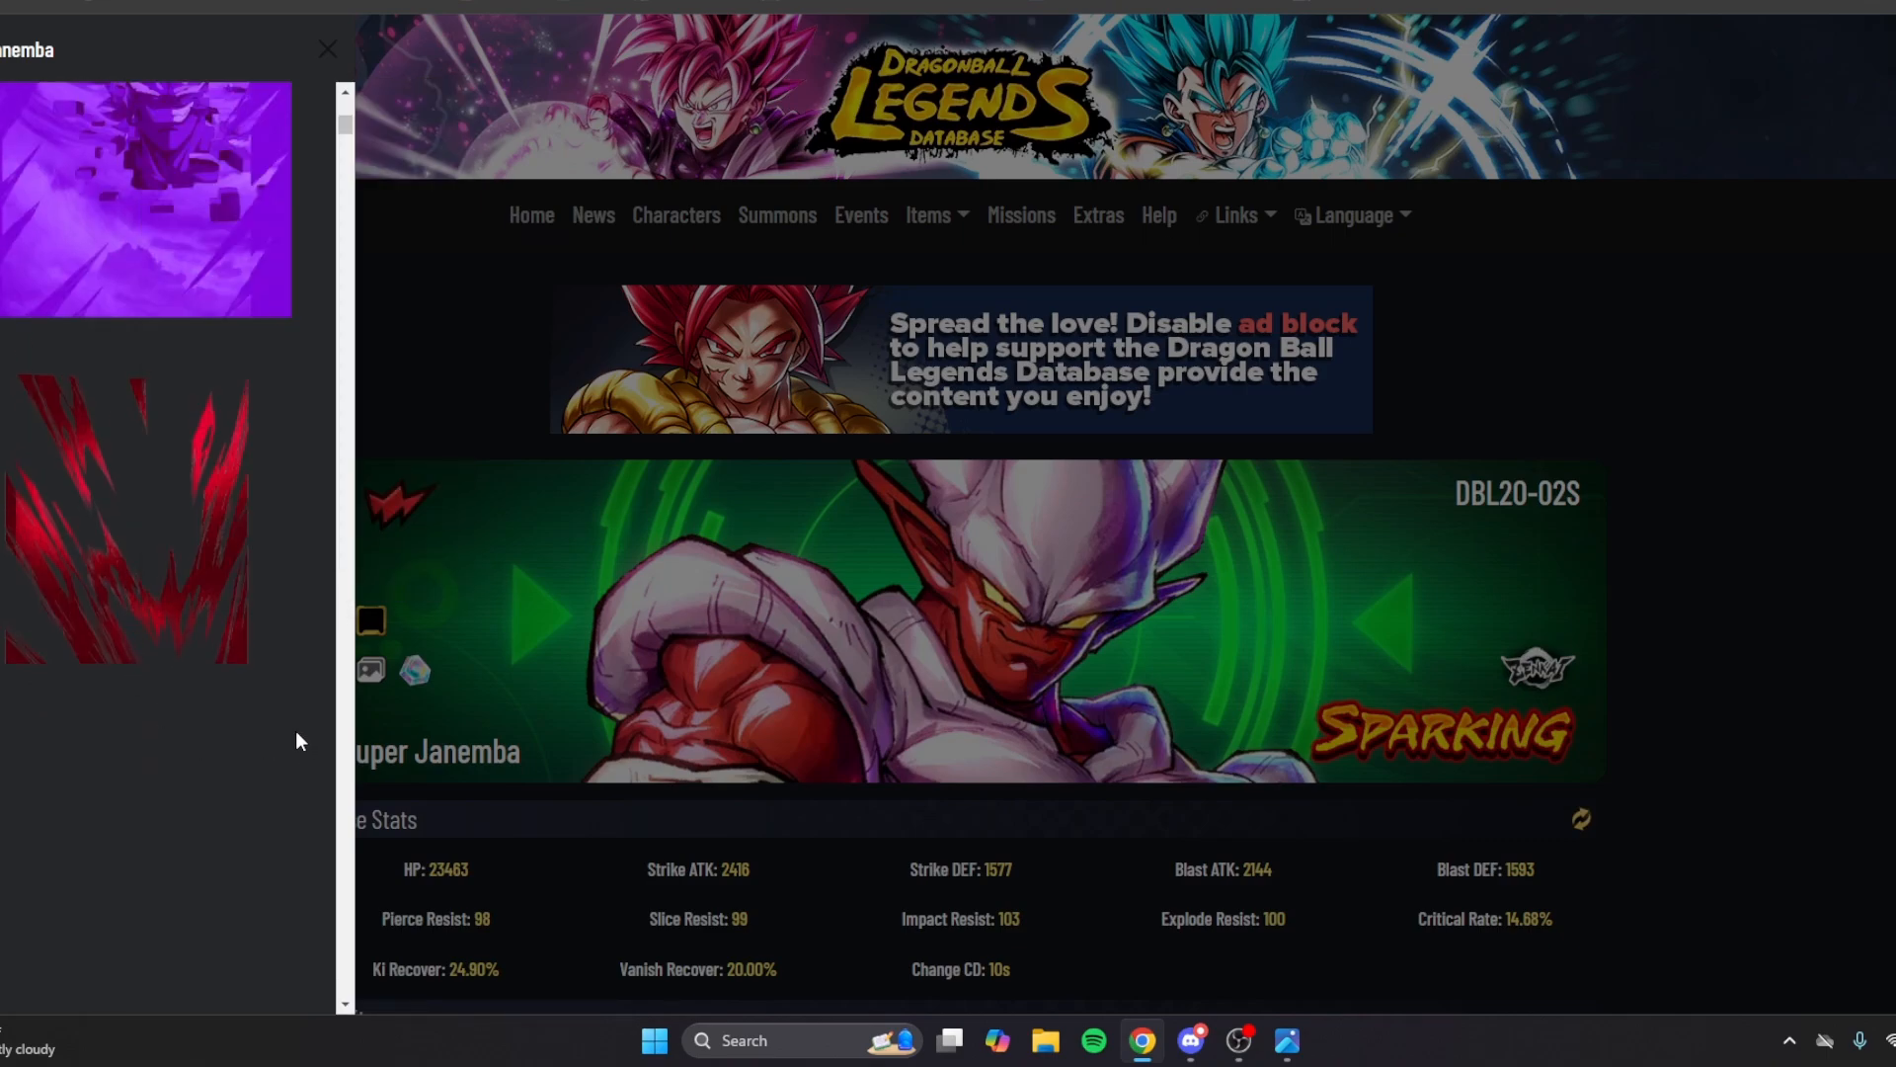
scroll(289, 737, up, 8)
scroll(283, 740, down, 3)
right_click(140, 589)
click(259, 371)
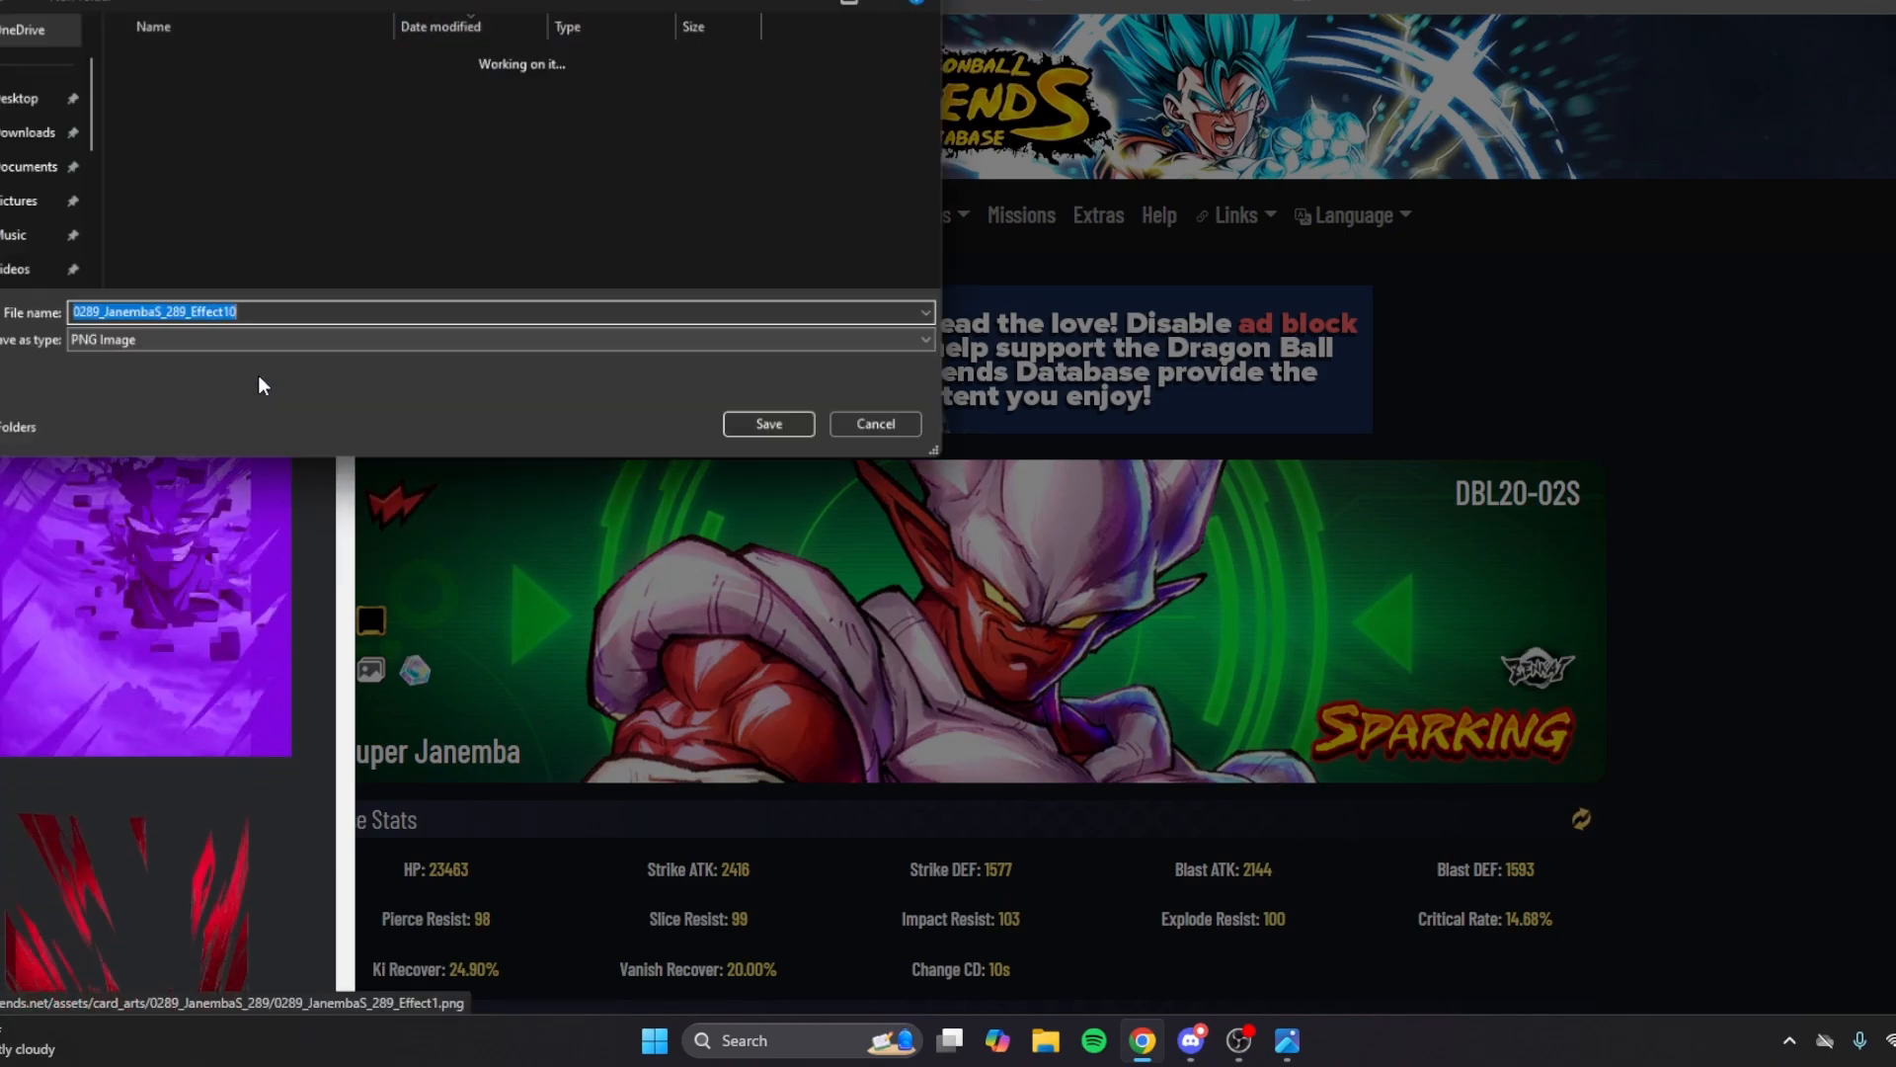
click(762, 430)
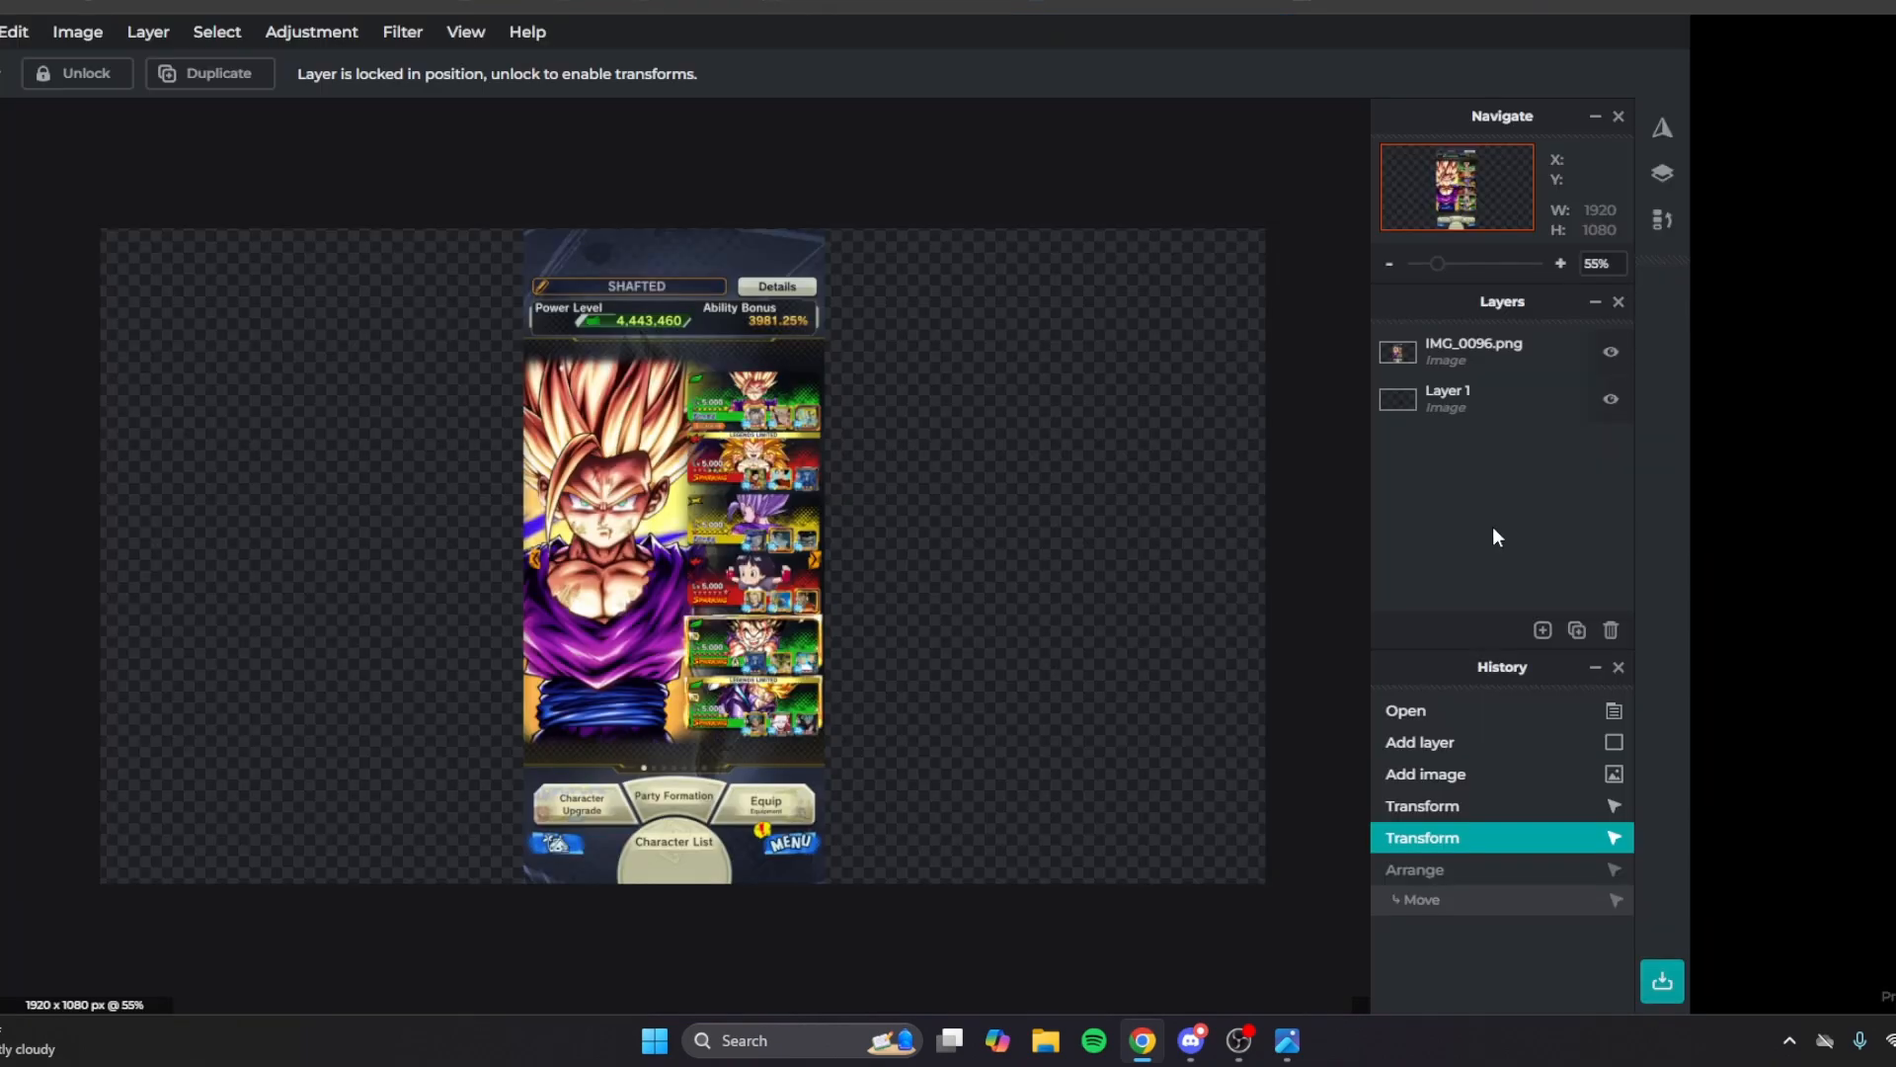
Add the purple Janemba background to the Pixlr canvas as an image layer, about 1150 x 1150 px, covering the area left of the game screenshot.
click(1542, 630)
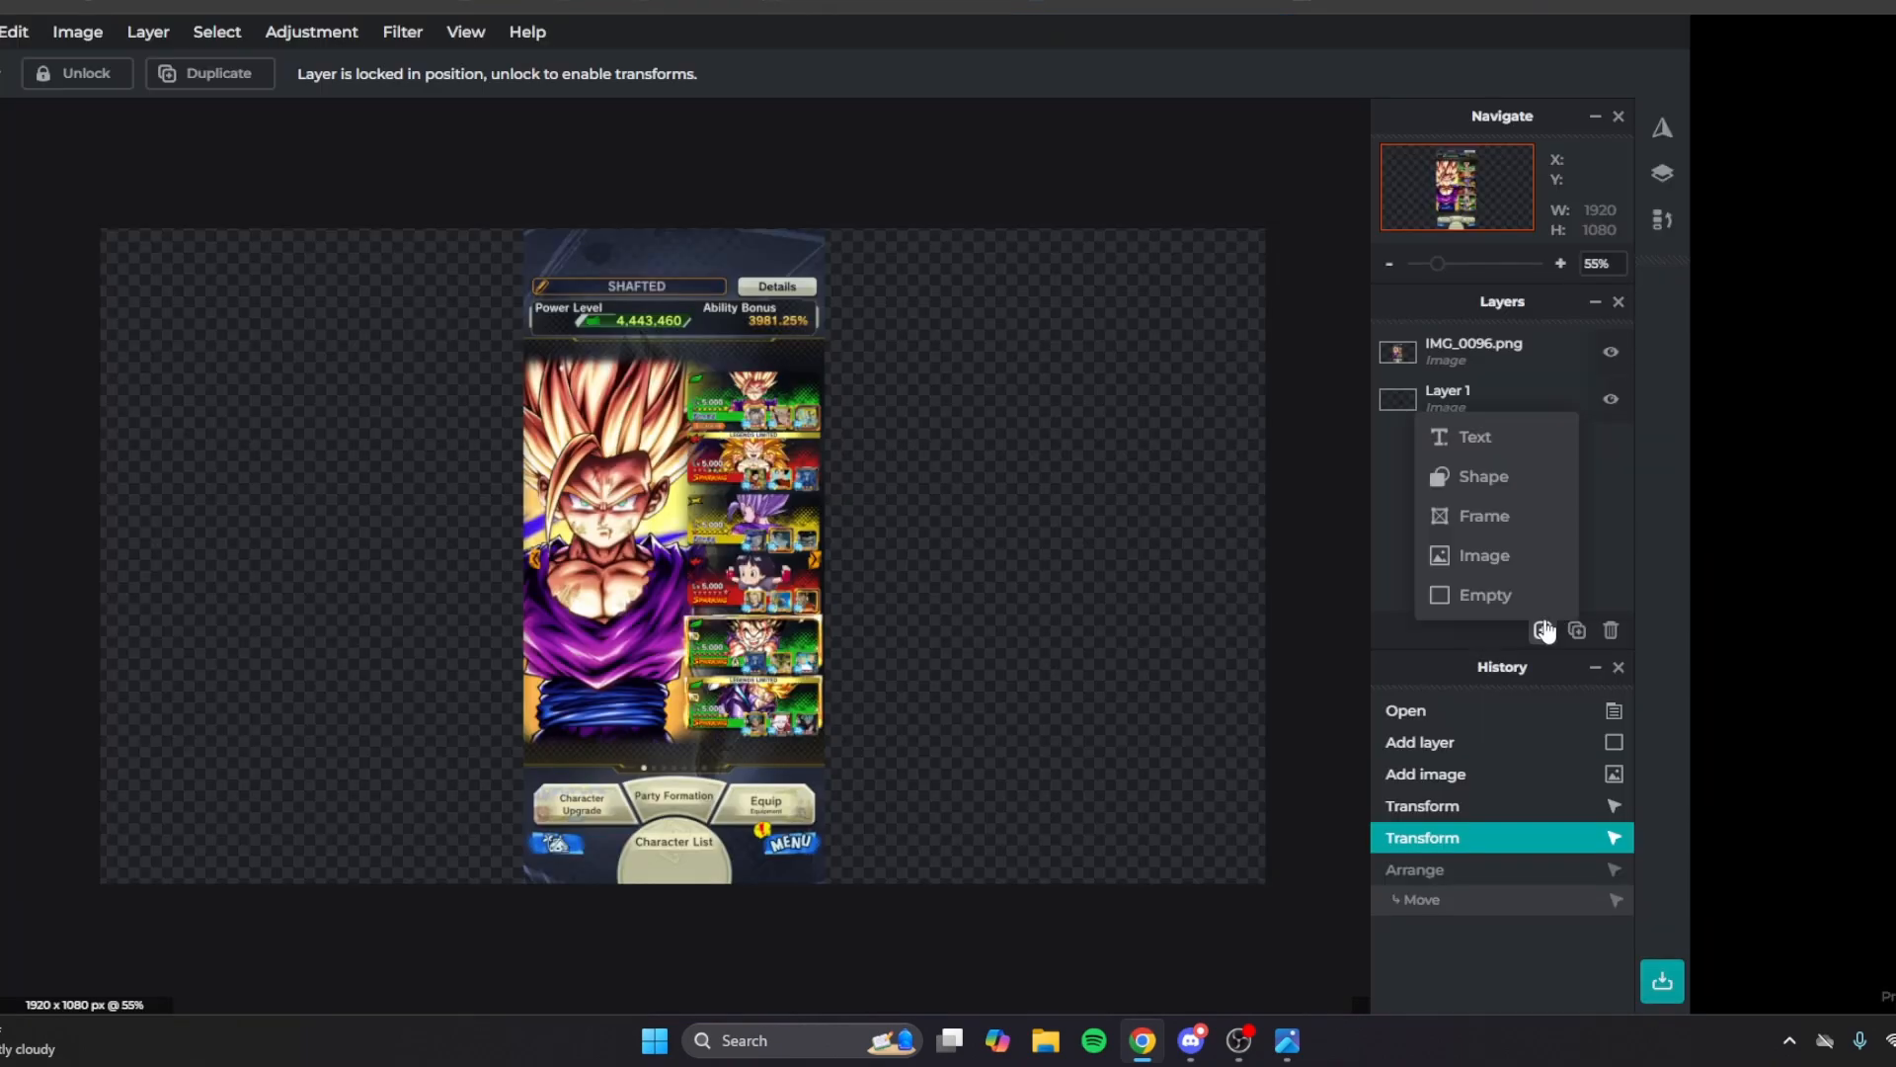
click(1484, 555)
drag(716, 632, 270, 576)
drag(448, 850, 523, 903)
click(761, 943)
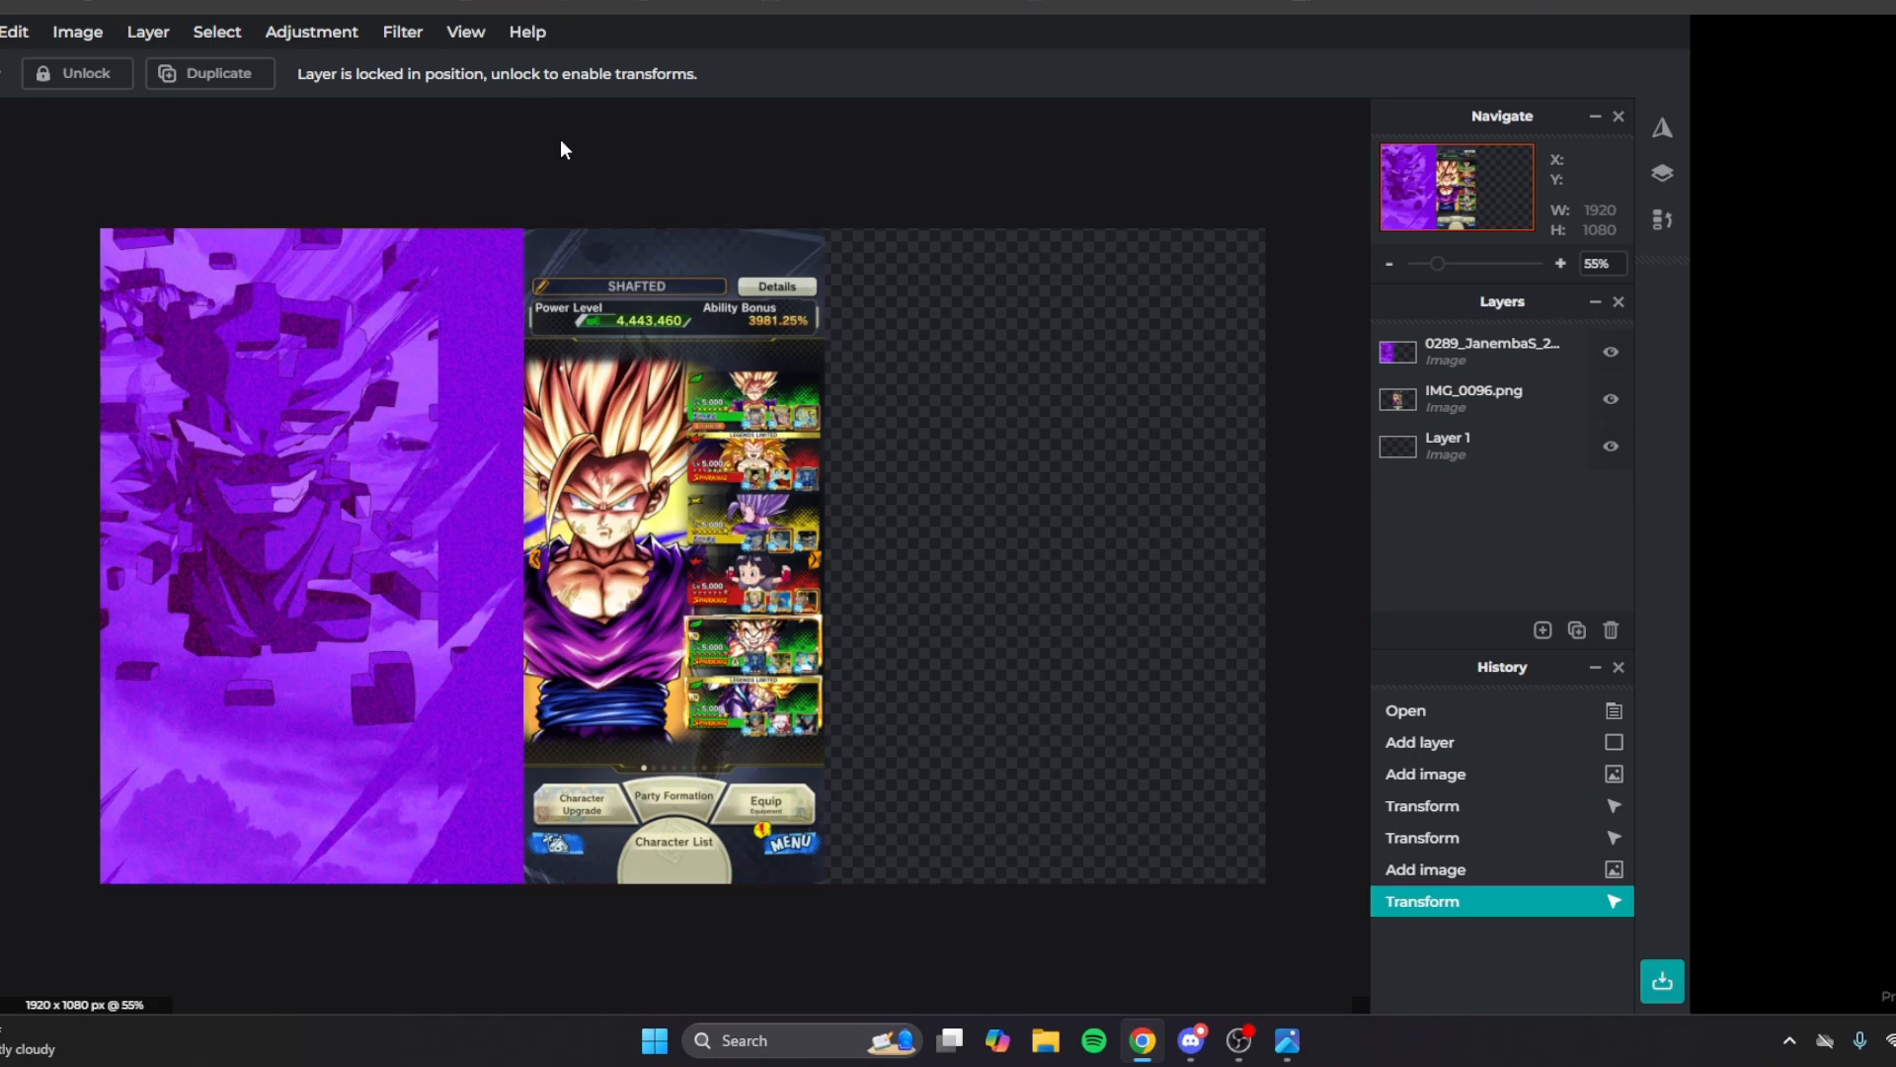
Duplicate the purple background layer and move the copy to about X 1193, Y 14, covering the area right of the game screenshot.
click(431, 303)
click(1575, 630)
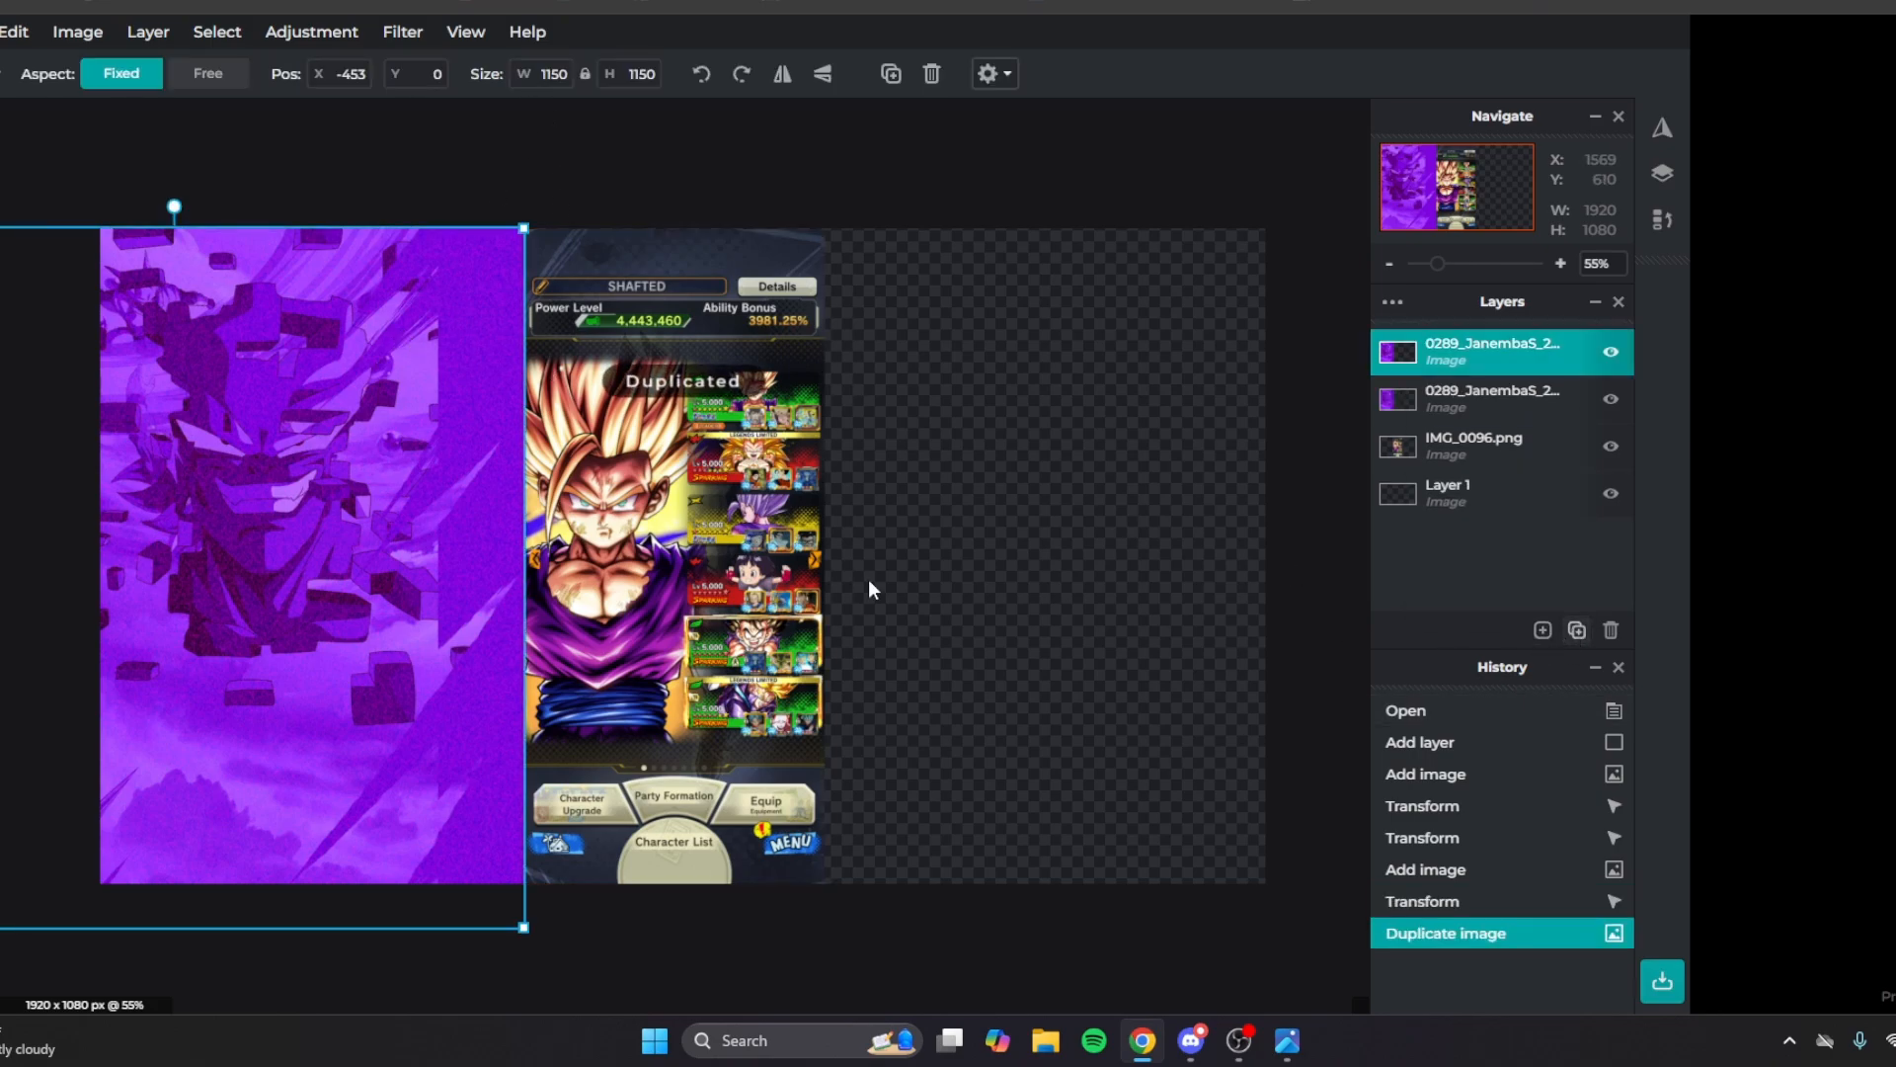
drag(212, 499, 1168, 509)
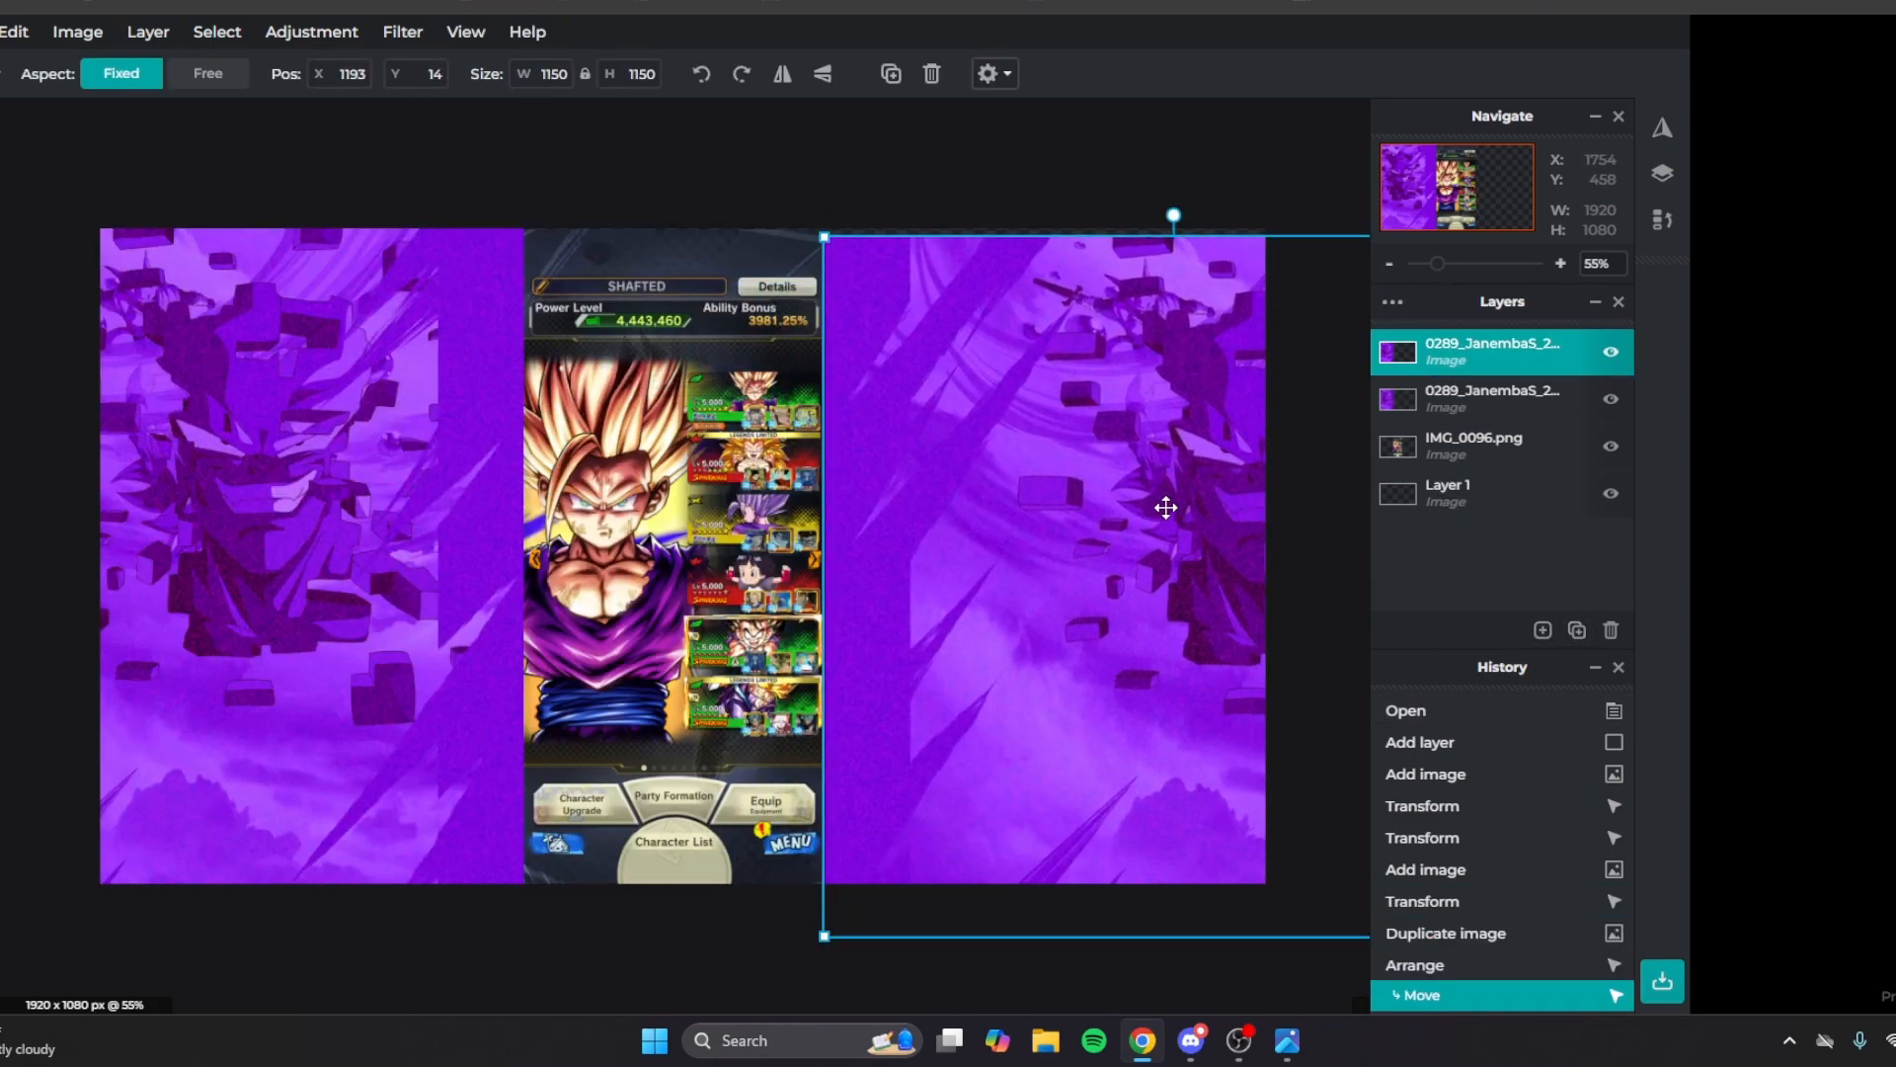
key(ctrl+z)
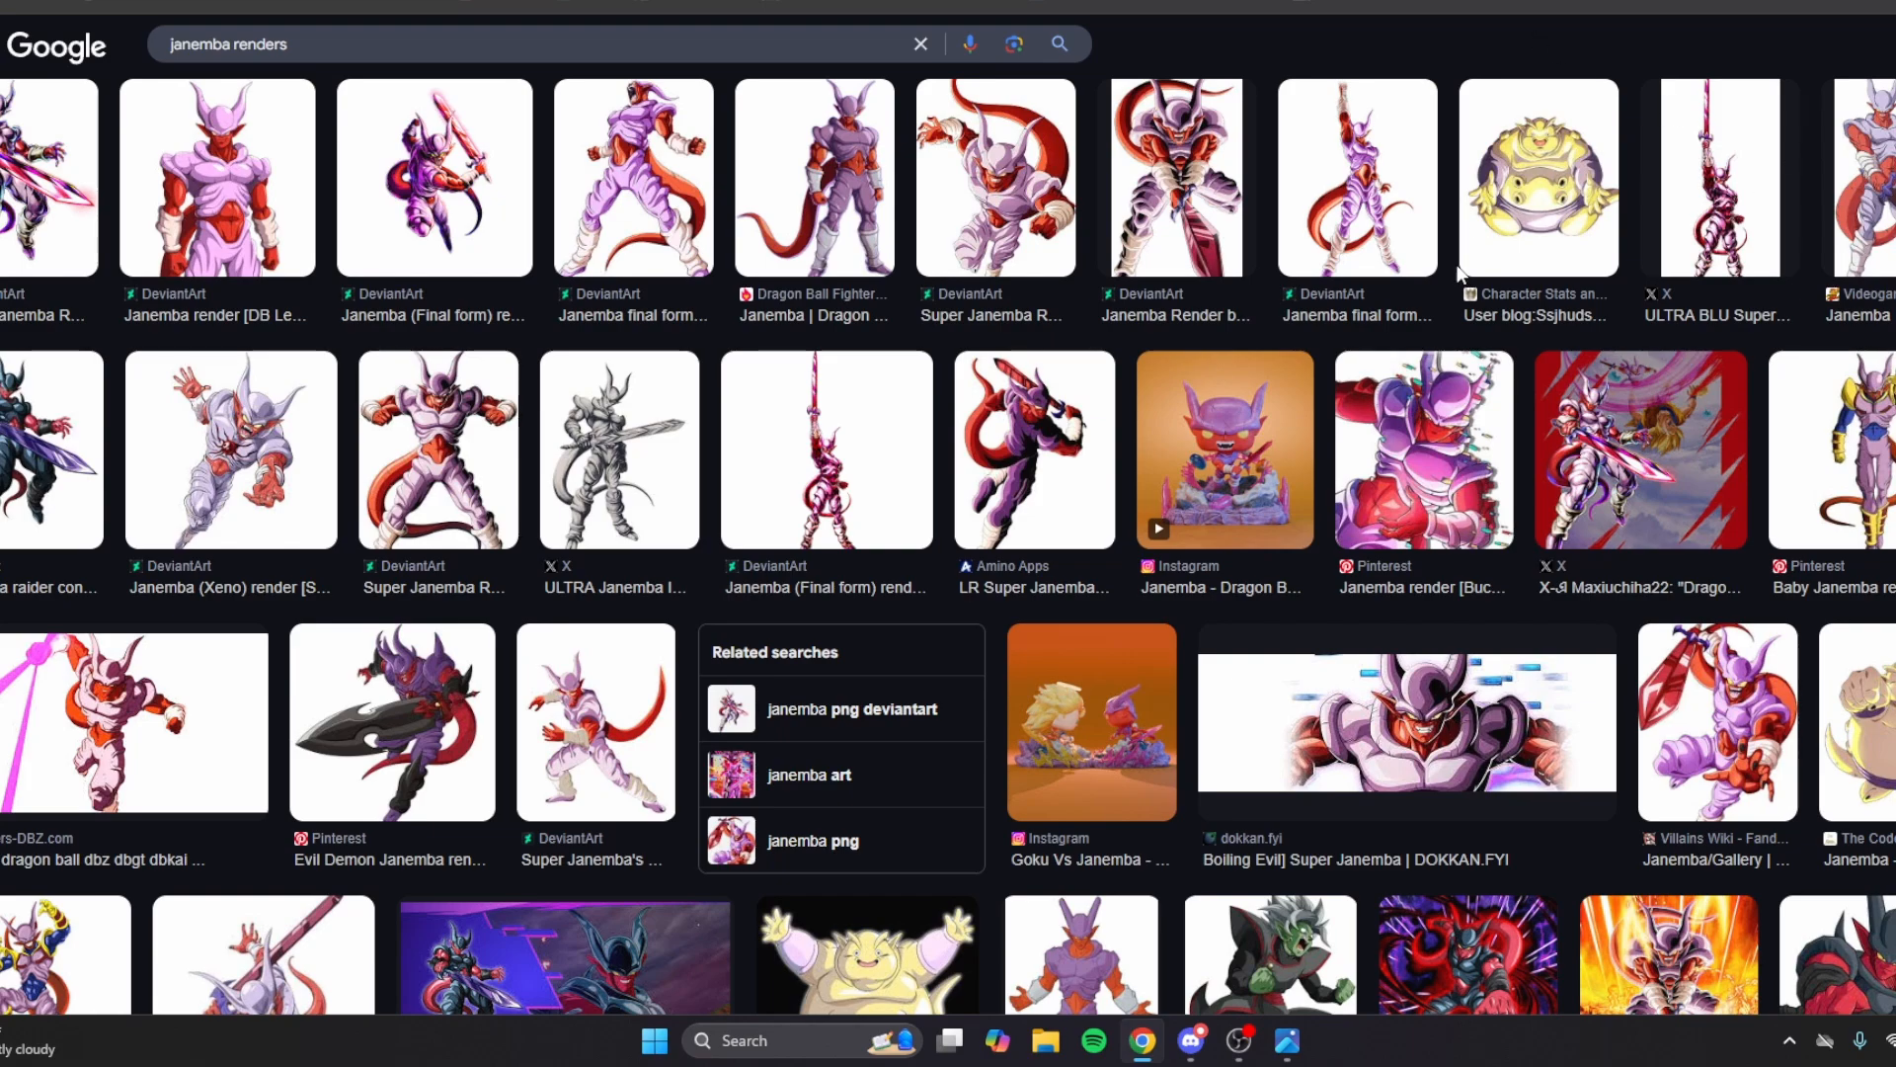
Save the DeviantArt Super Janemba Render [Dokkan Battle] from the Google image results as a PNG under its suggested file name.
click(1007, 178)
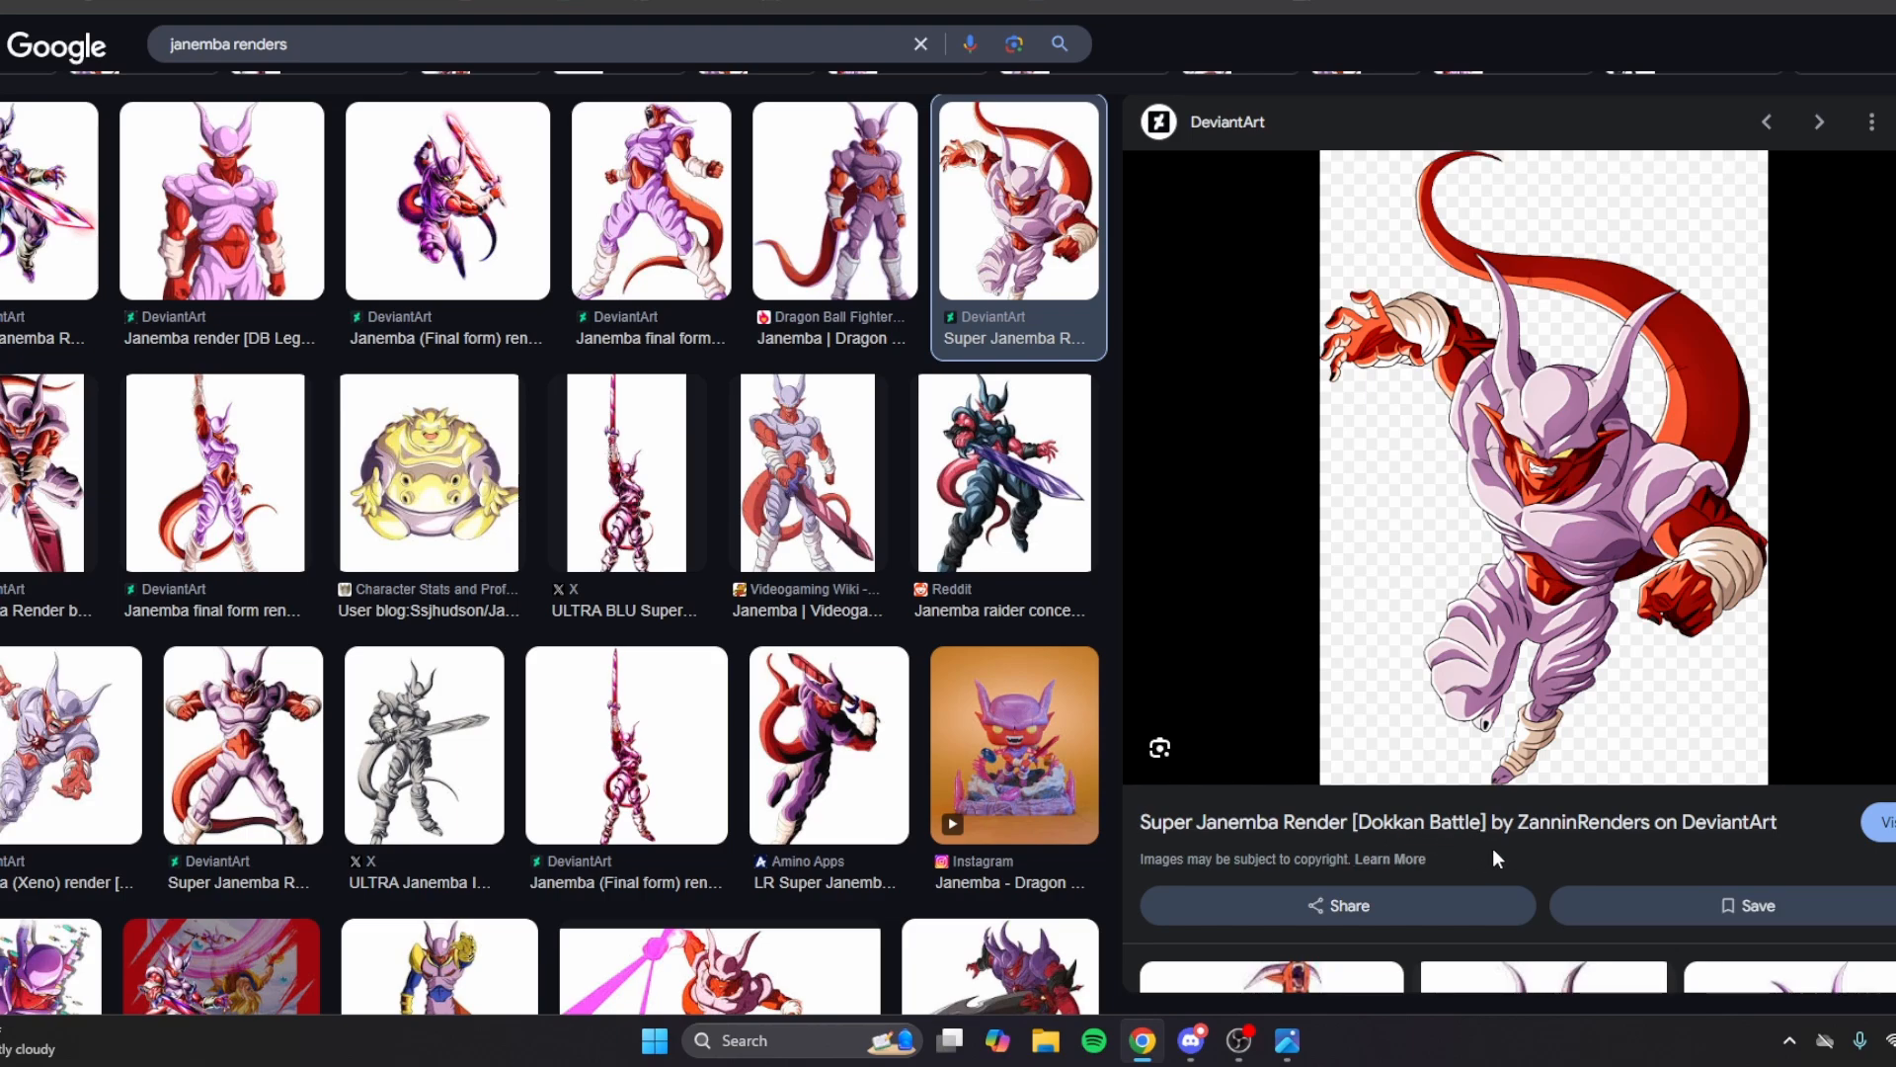
right_click(1489, 476)
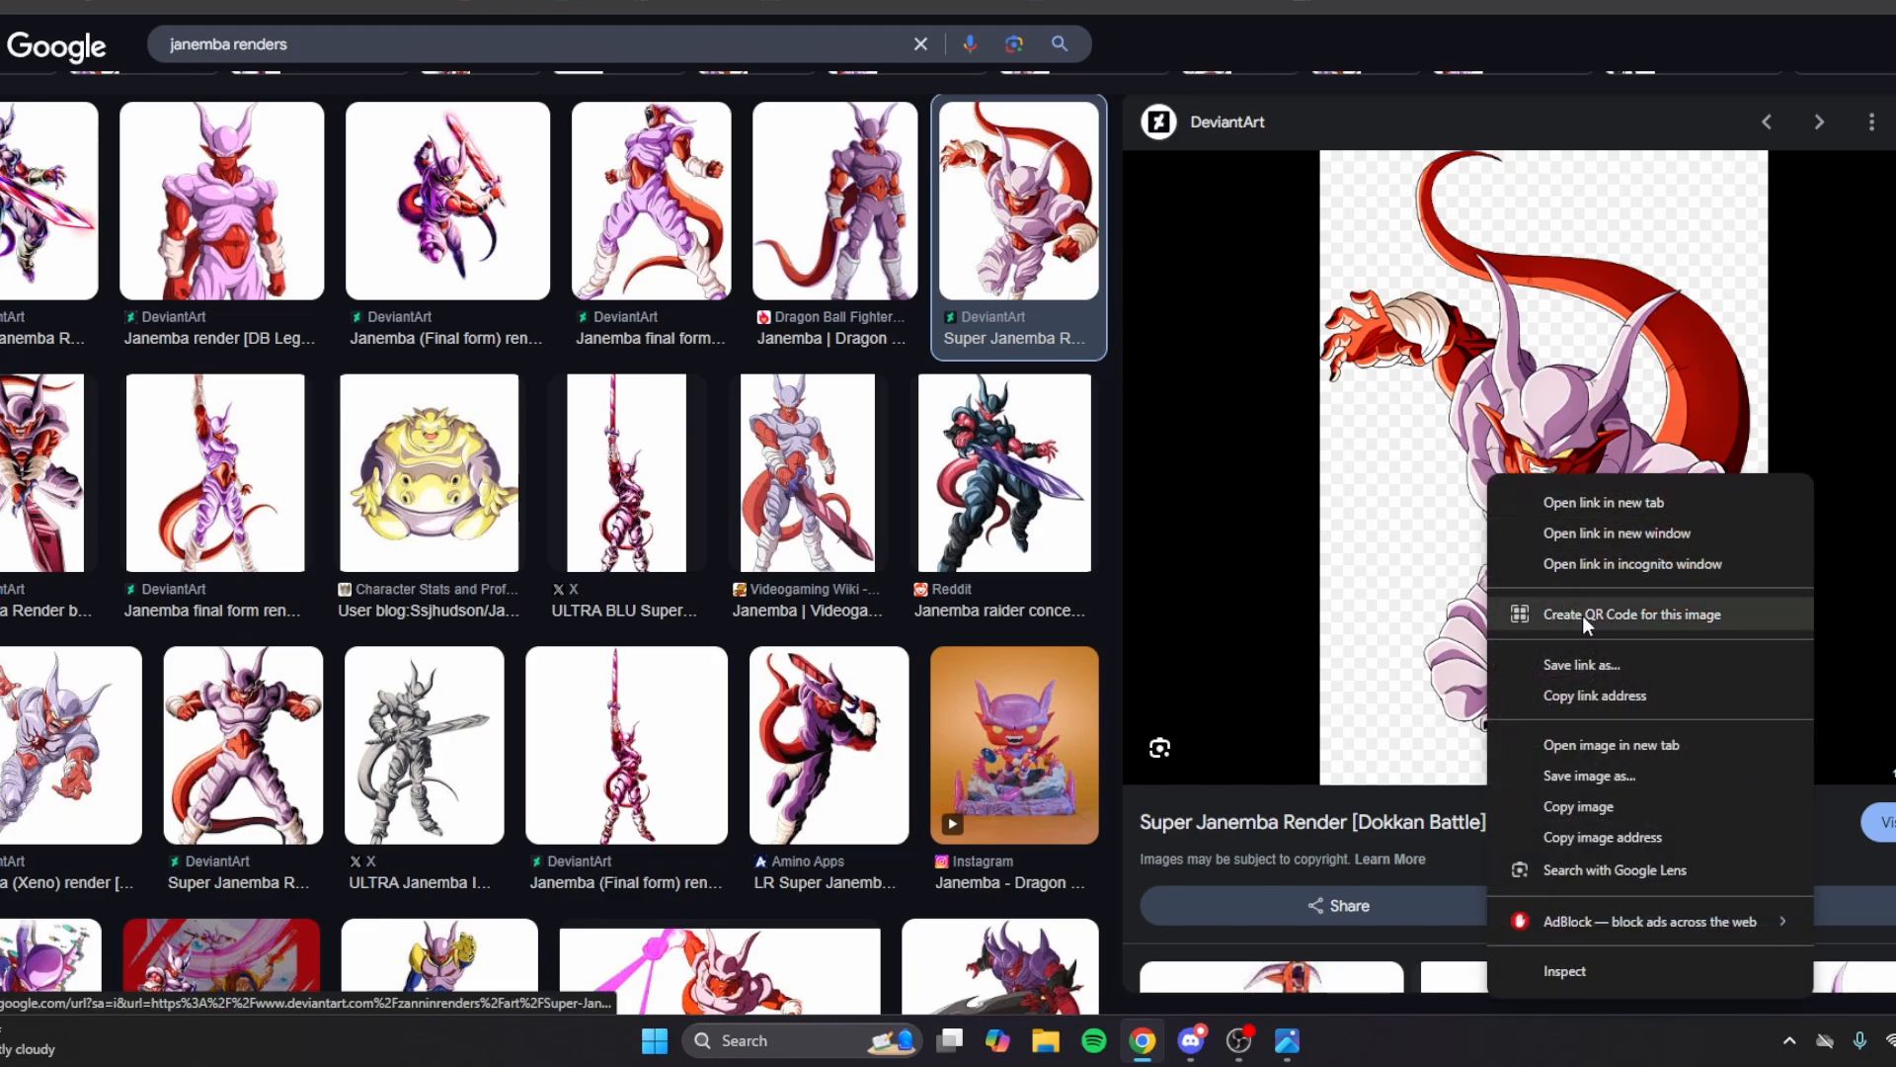
click(1591, 772)
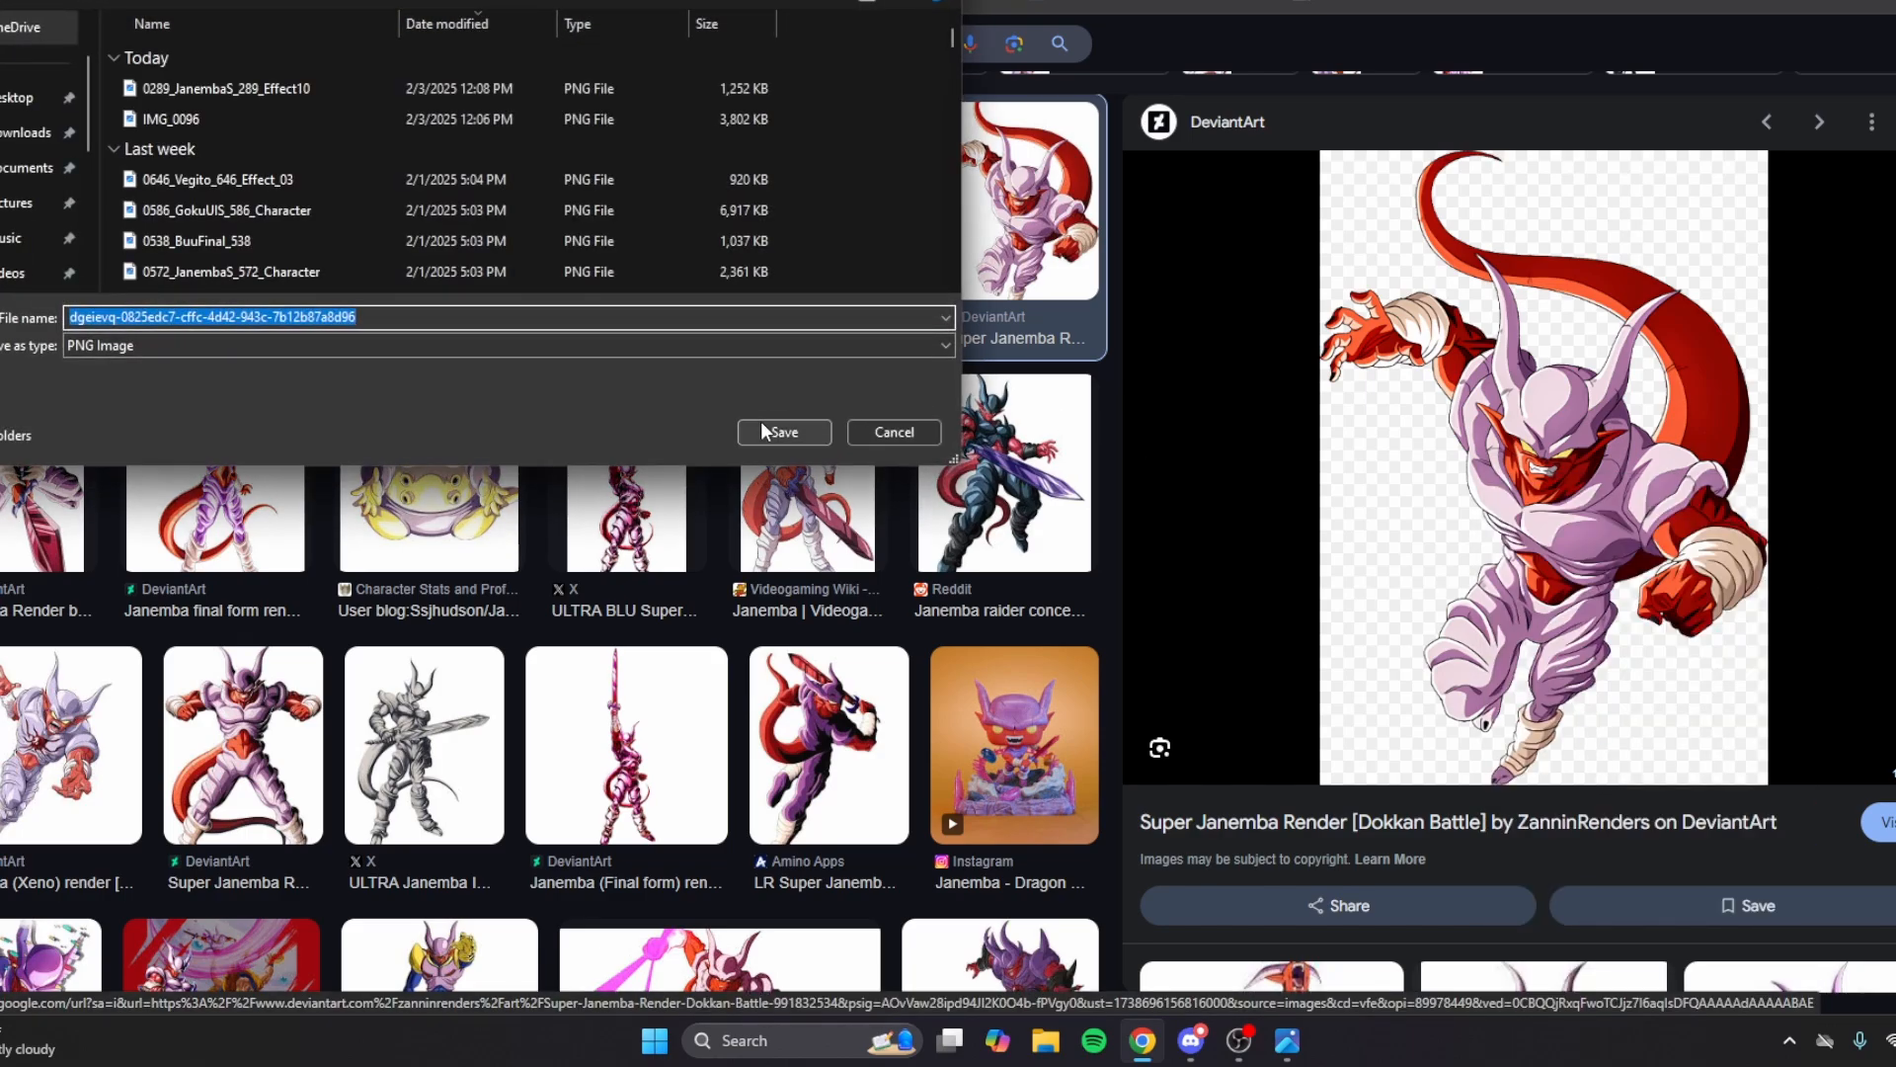
click(780, 430)
Switch back to Pixlr Editor and add the saved Super Janemba render as a new image layer.
key(ctrl+shift+Tab)
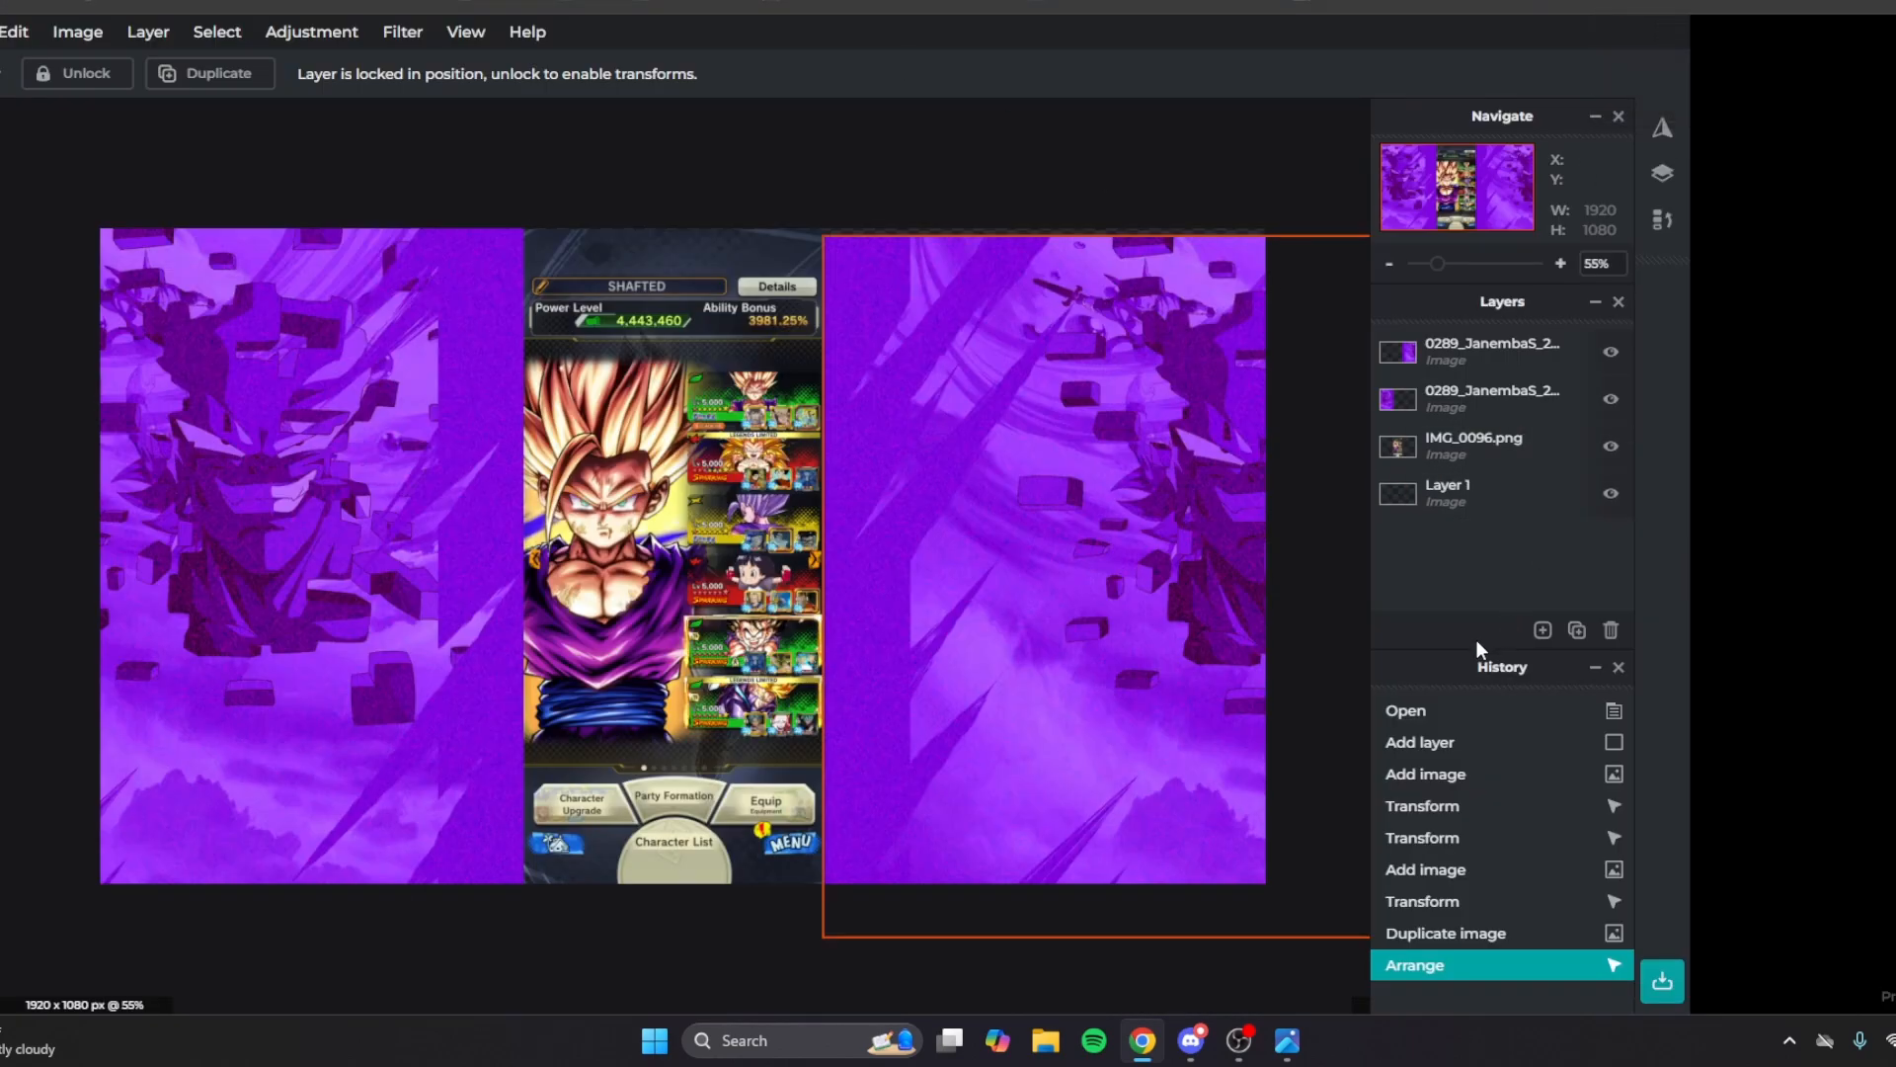
click(1543, 630)
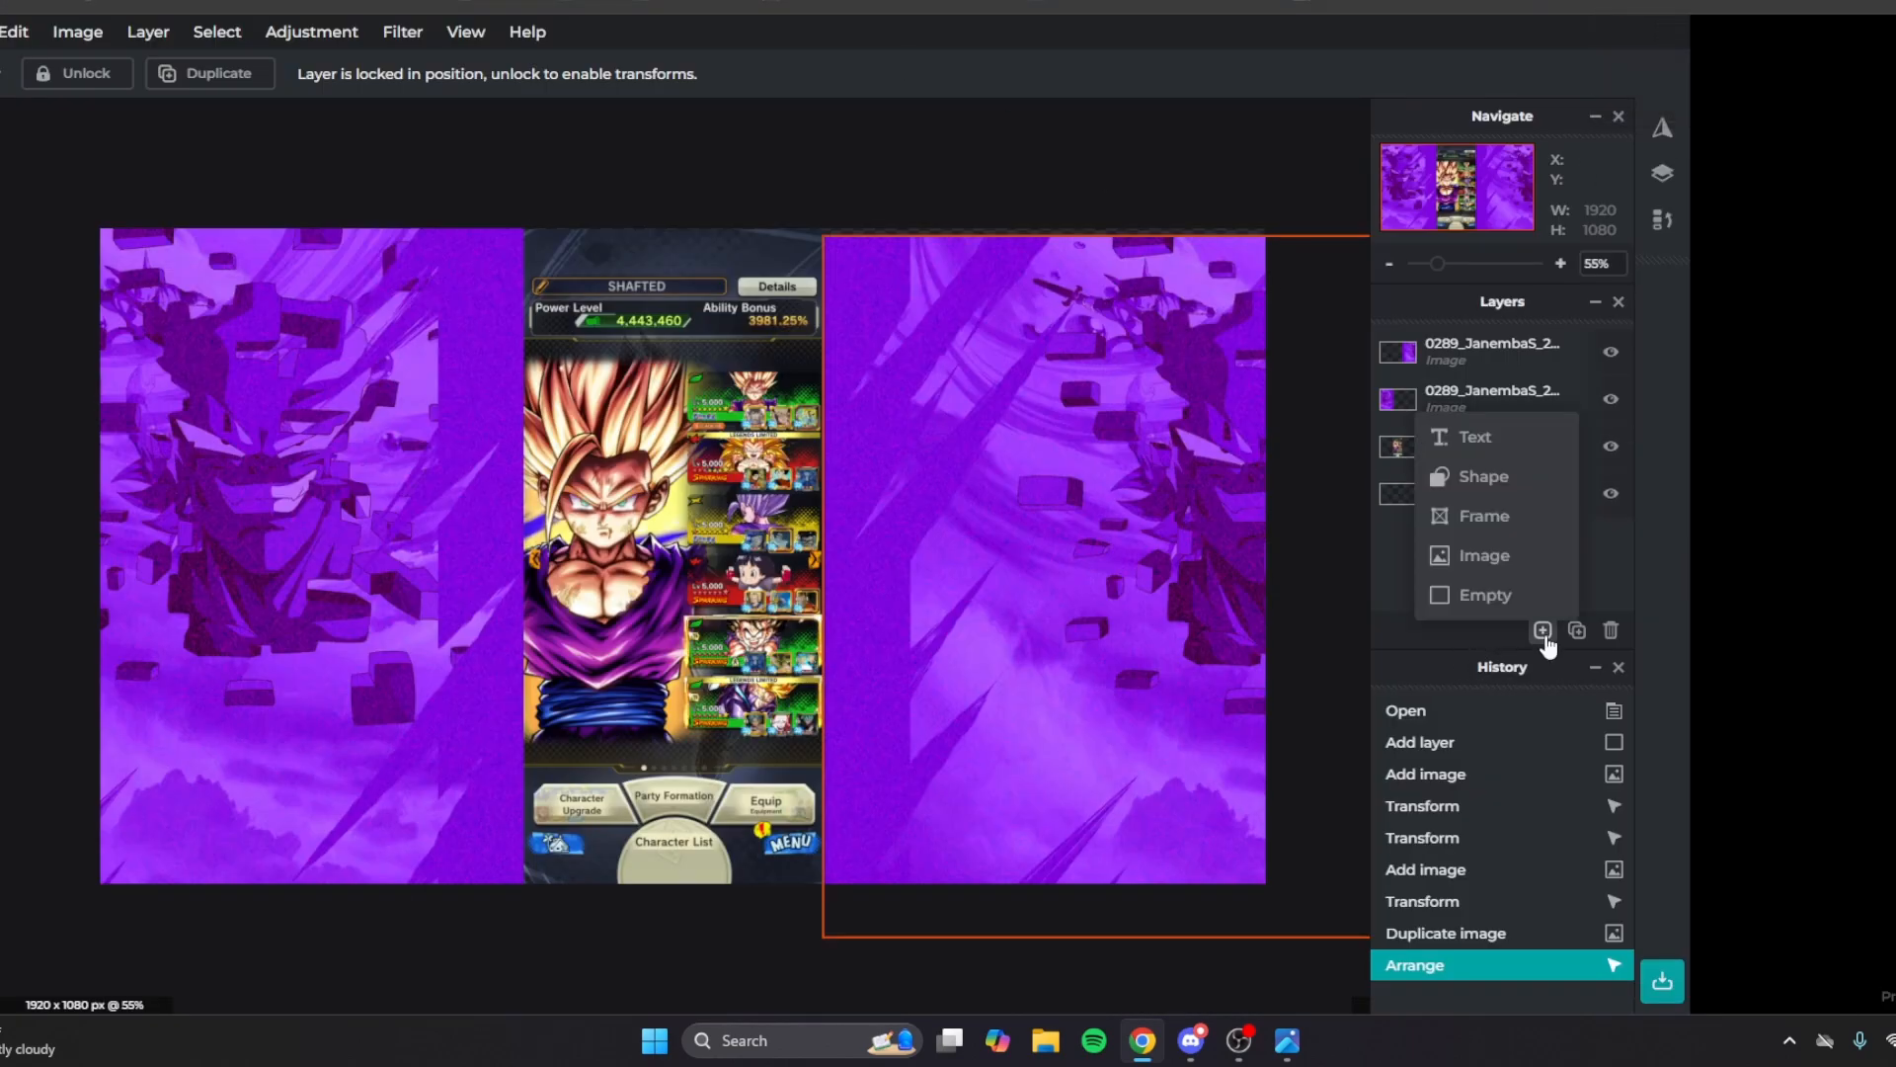
click(1528, 556)
click(318, 87)
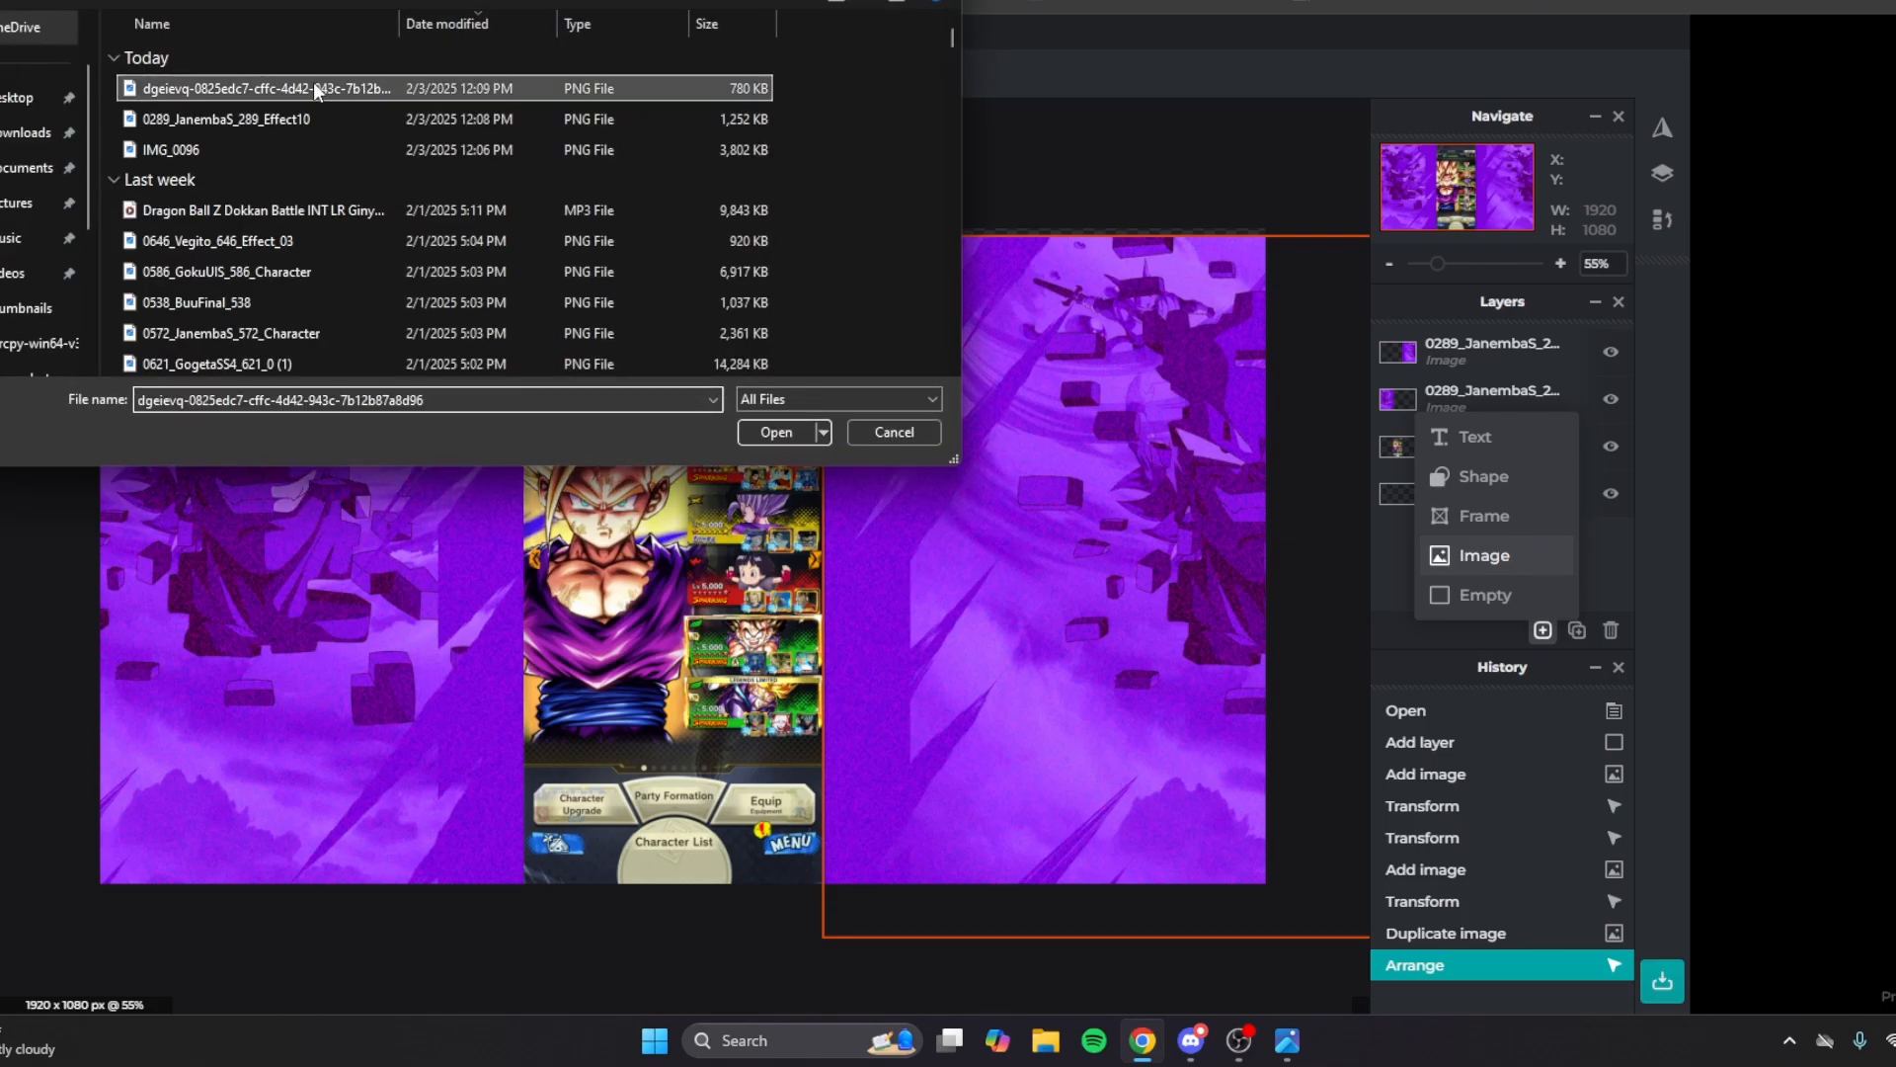
click(786, 431)
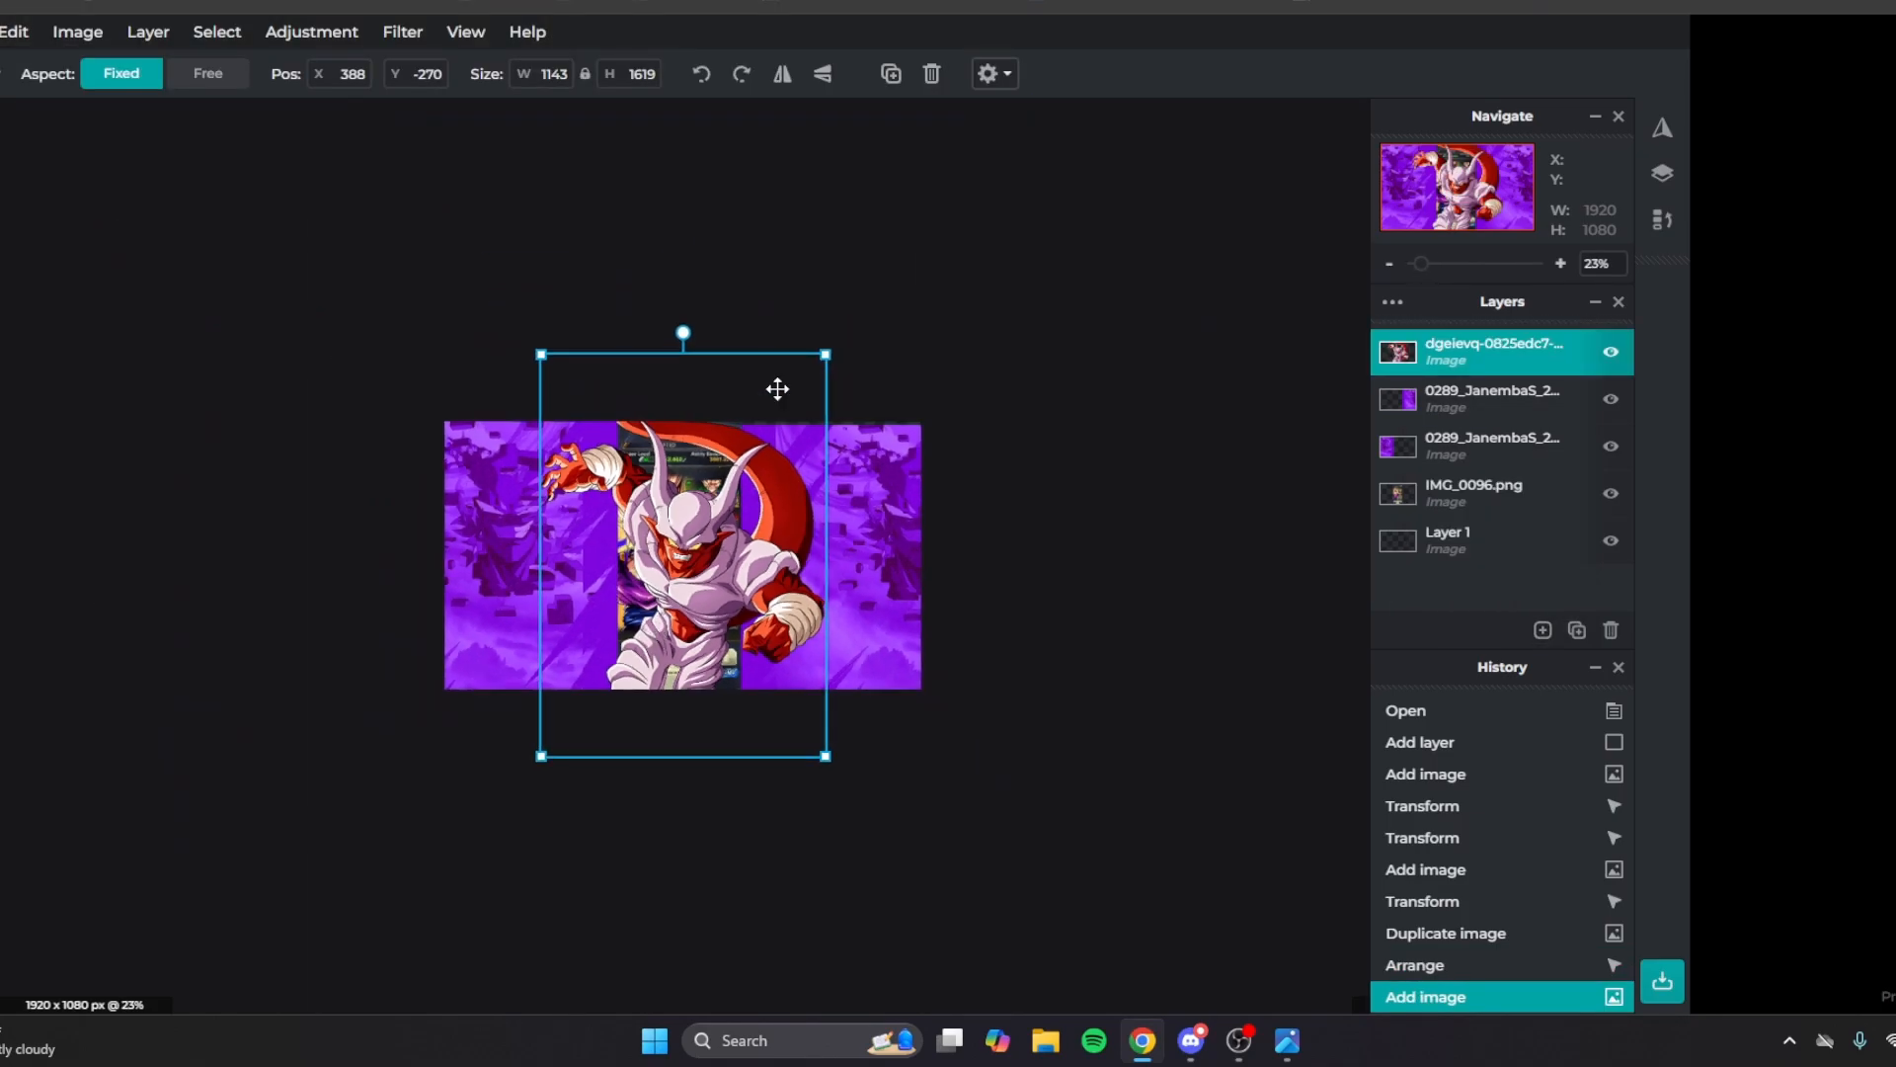
Enlarge the Super Janemba render to about 2335 x 3307 px and place its face left of the game screenshot, about X -918, Y -1078.
scroll(764, 472, up, 2)
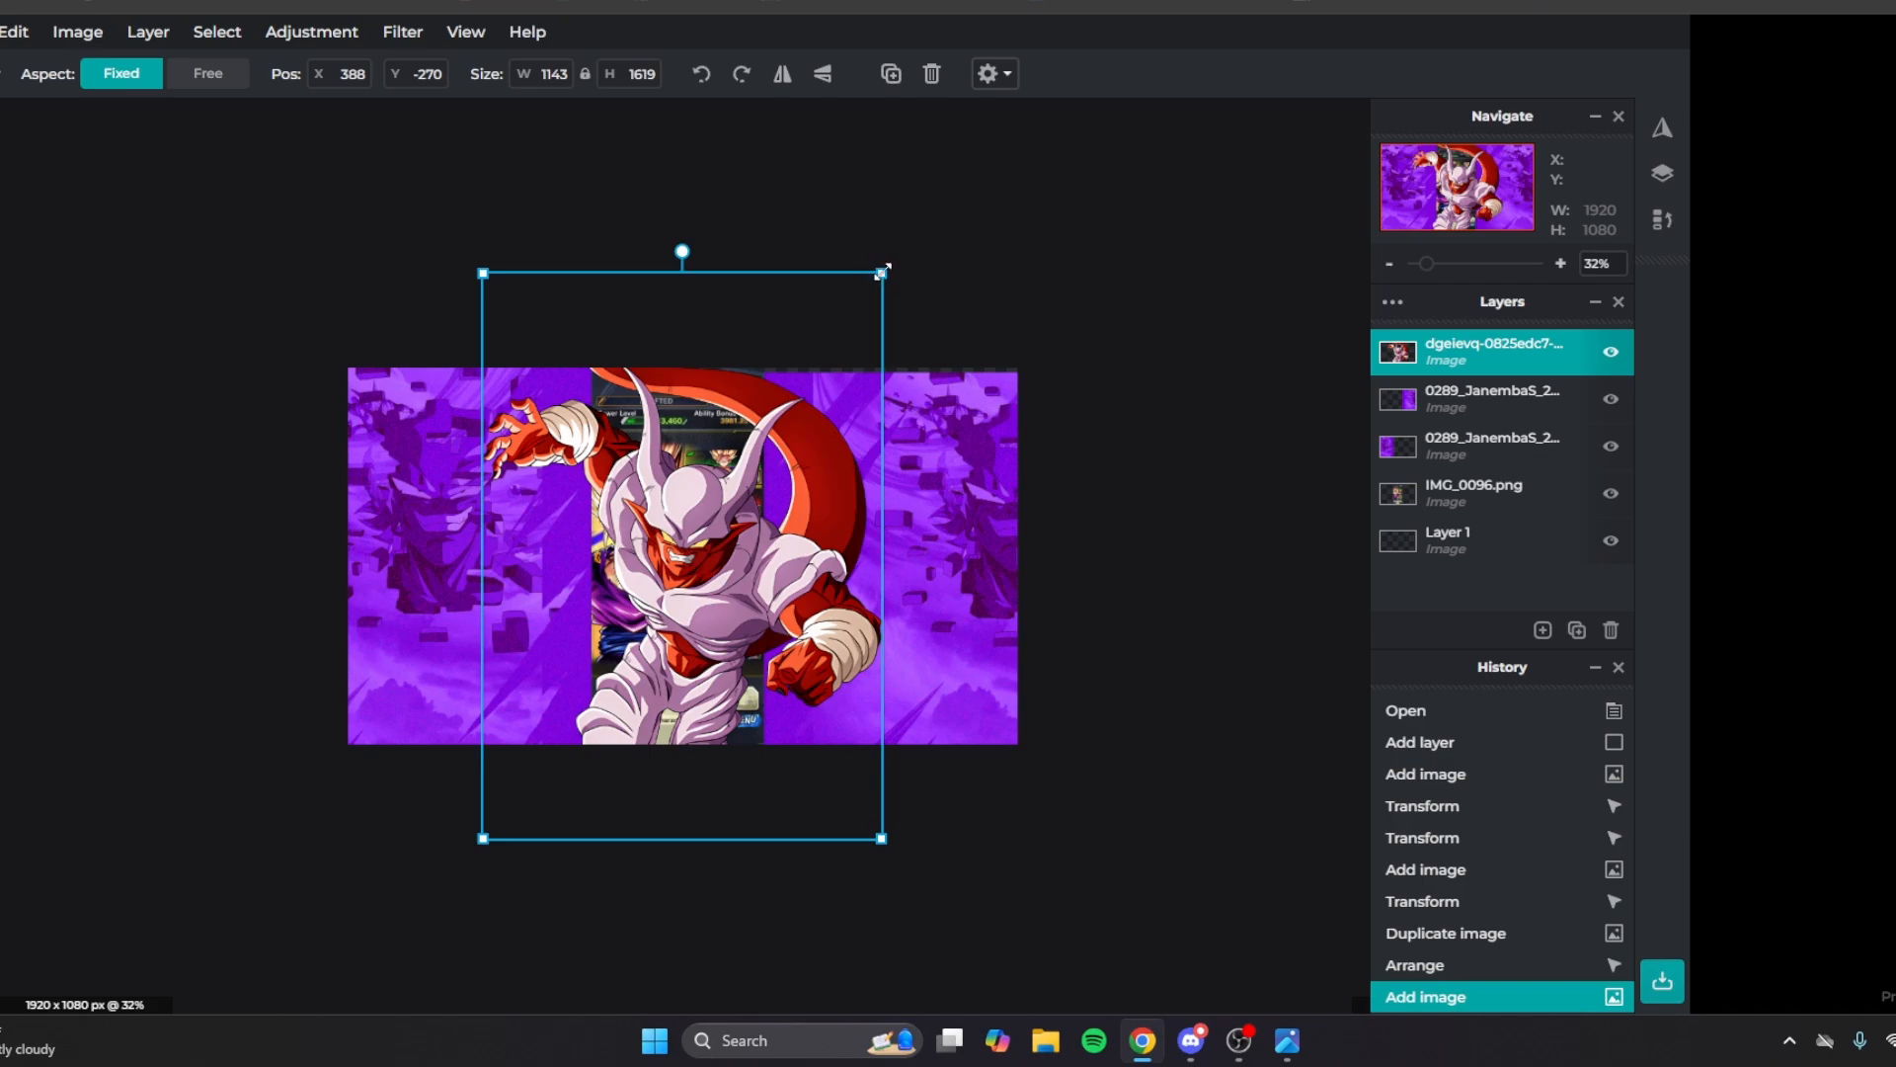
drag(882, 273, 1301, 130)
drag(1015, 388, 500, 629)
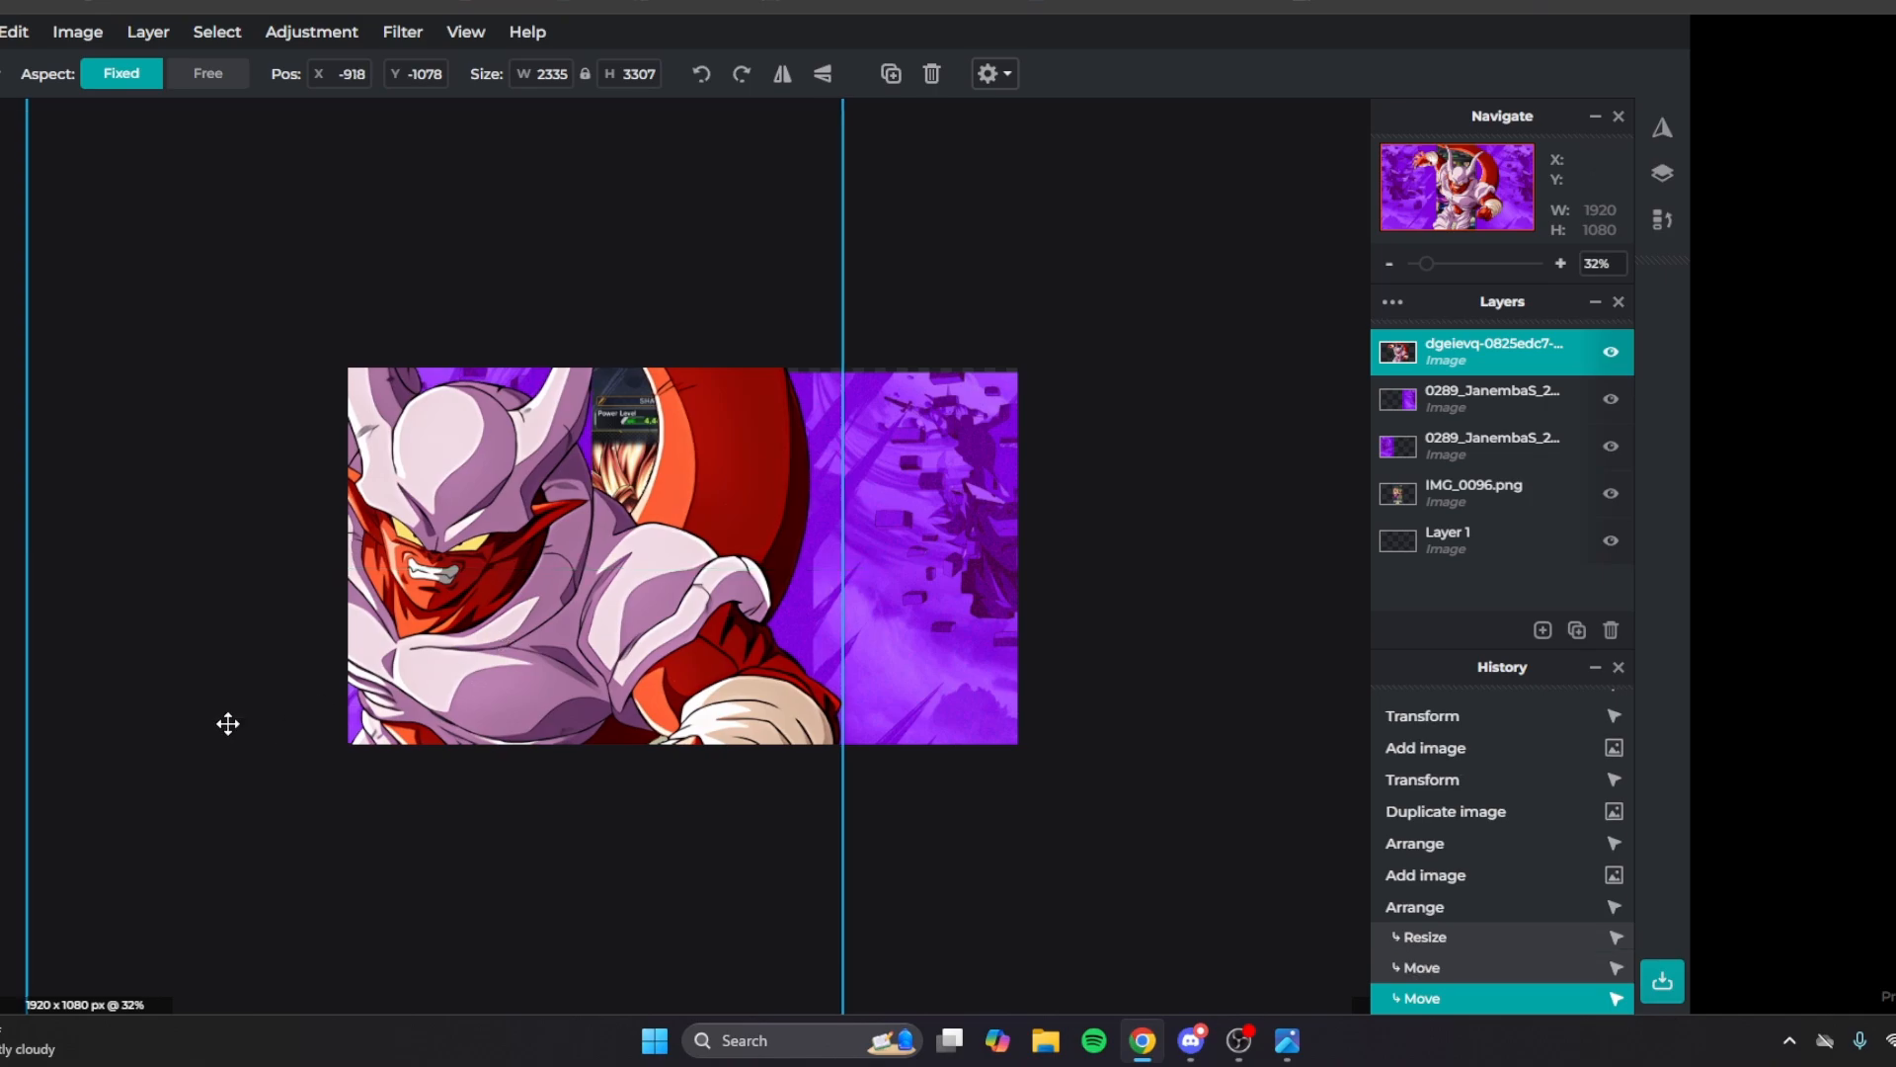
click(8, 735)
Move the purple background layer on the right half of the canvas up to Y 0.
scroll(237, 719, up, 3)
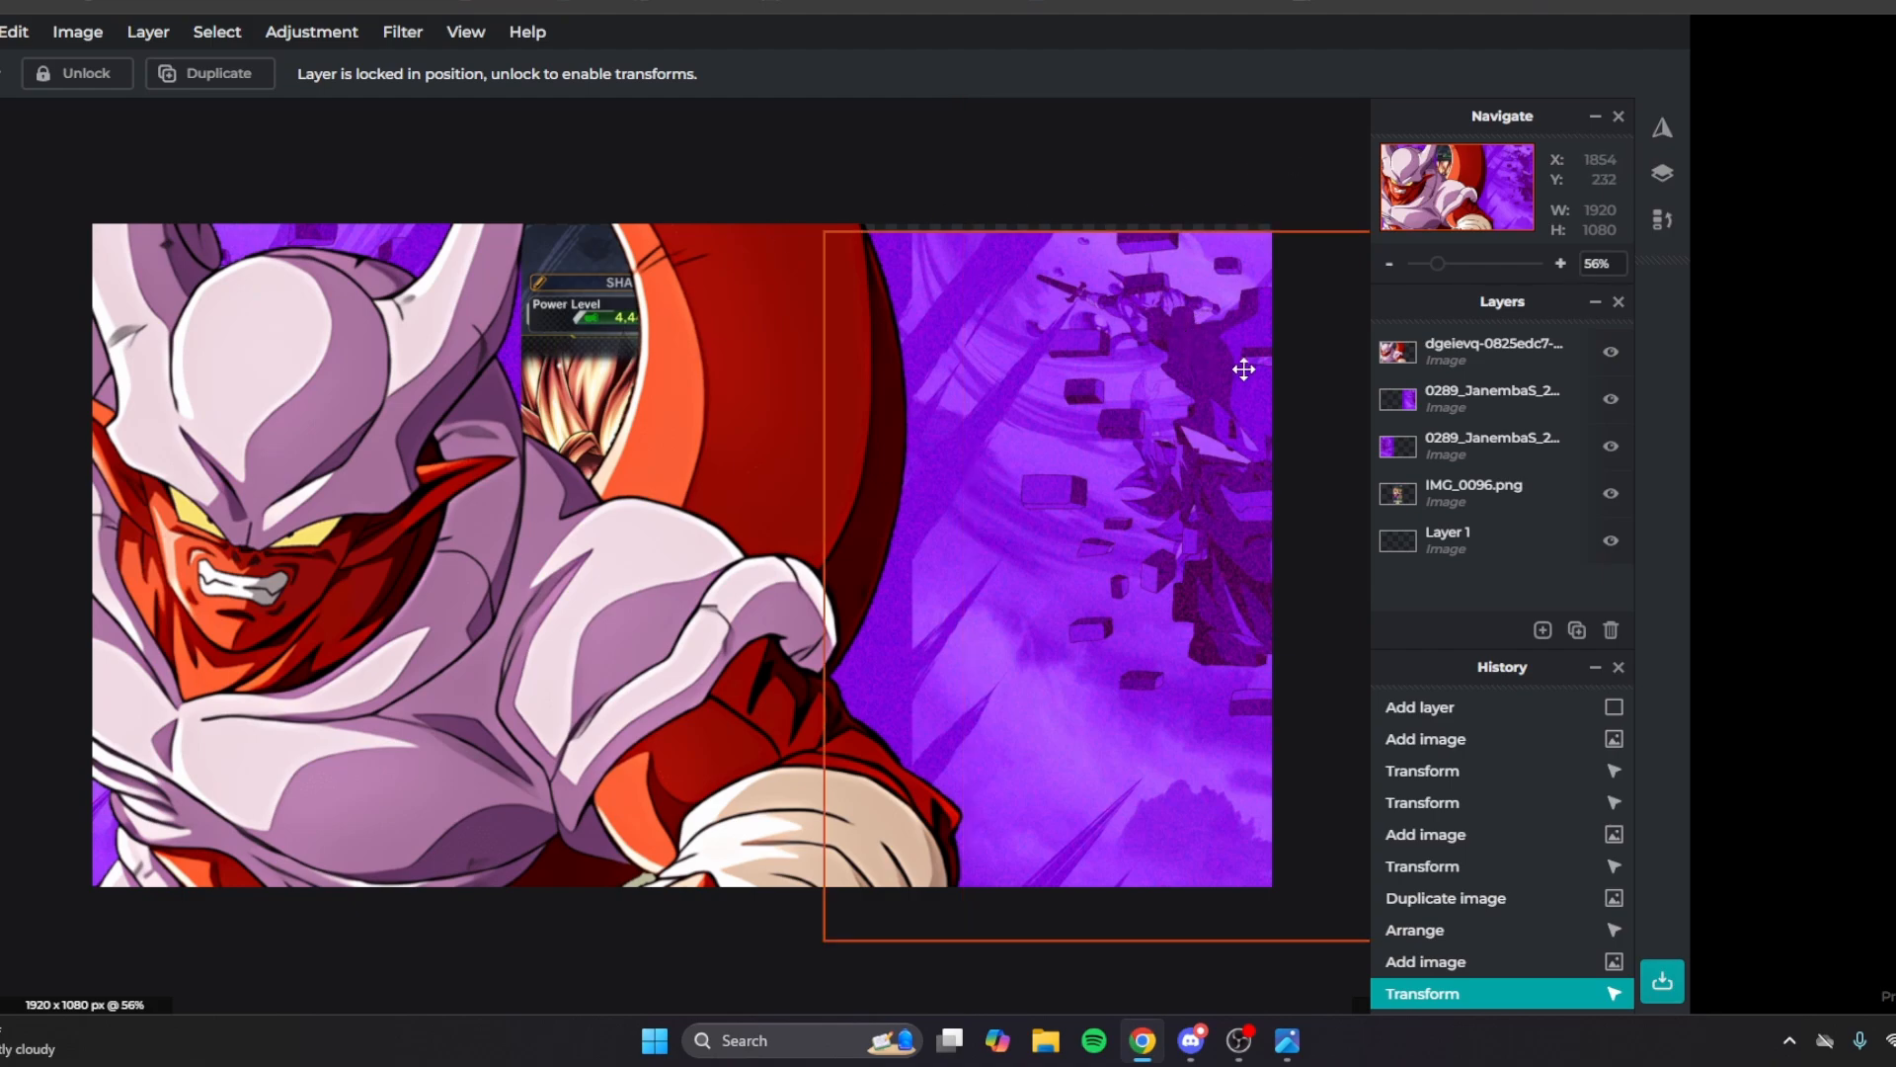
drag(1197, 409, 1197, 391)
key(ctrl+z)
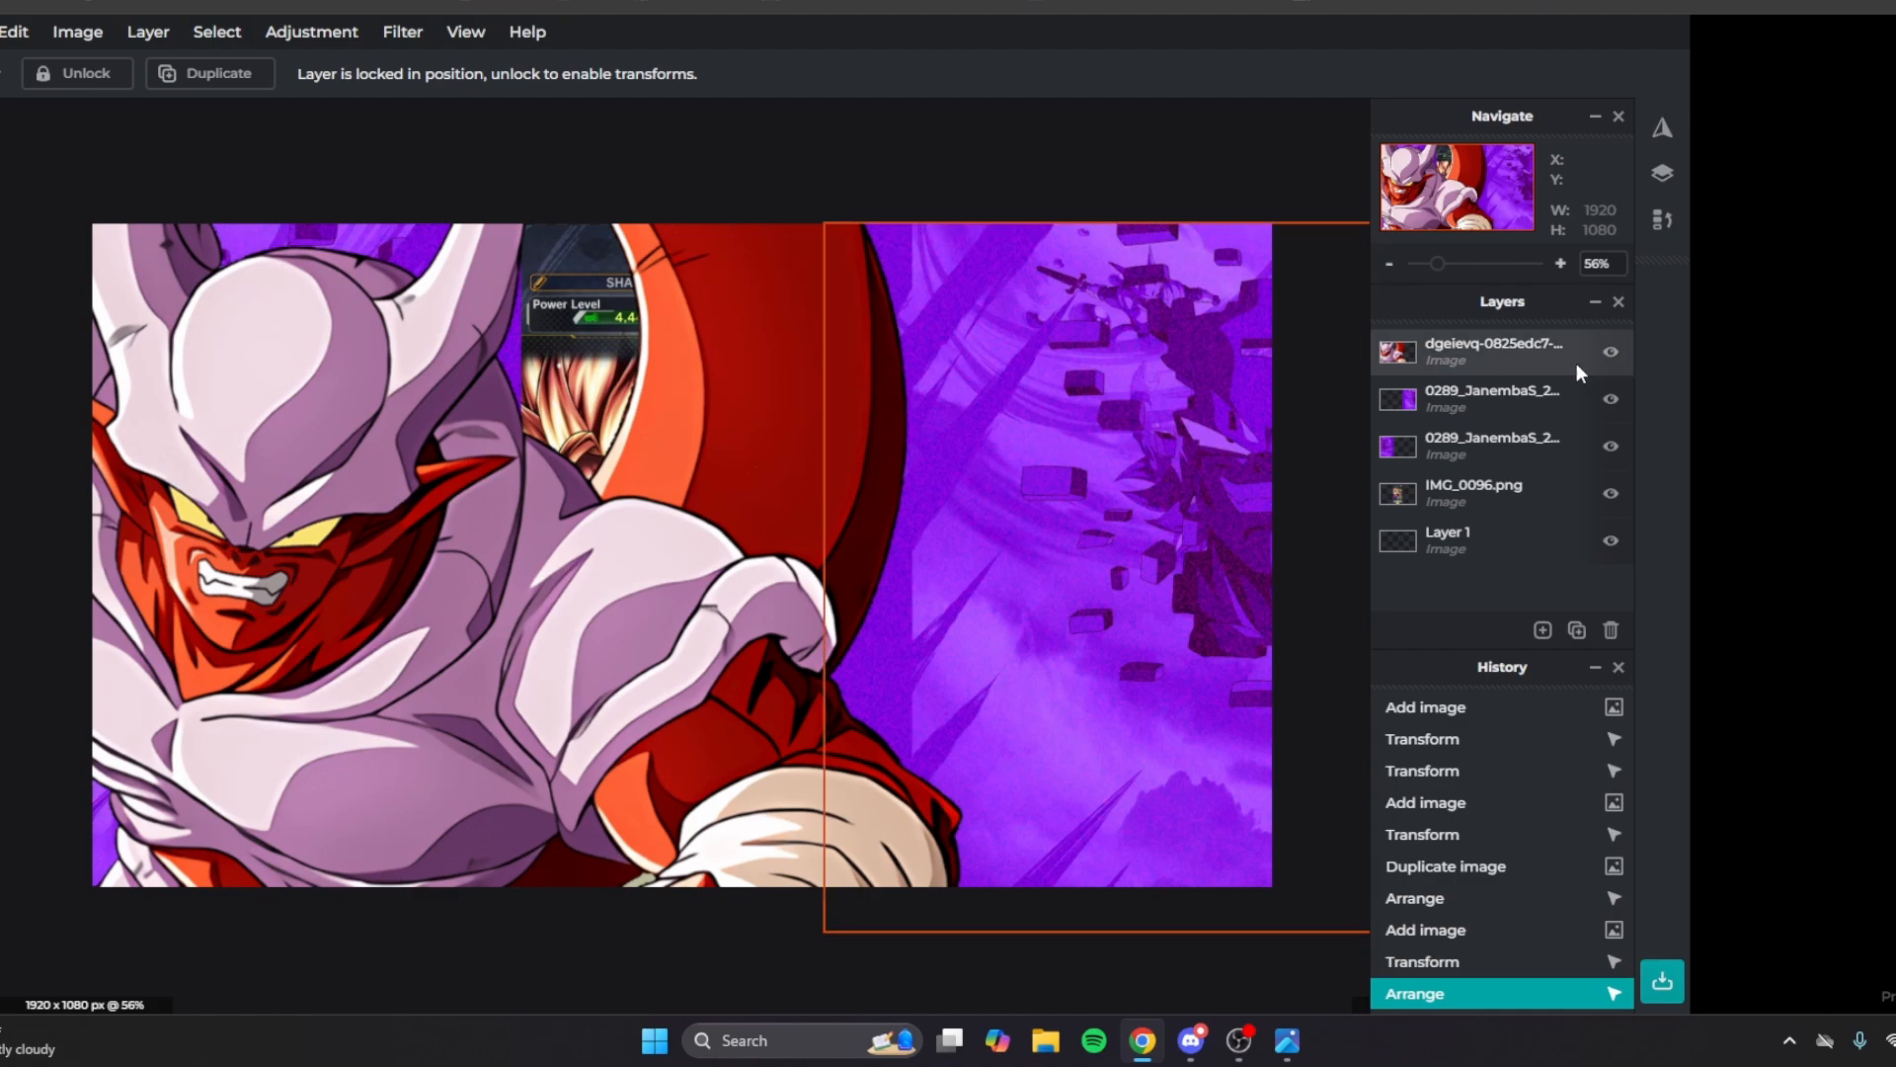
Hide the Janemba render briefly to check the background alignment around the game screenshot, and make the render visible again.
click(1610, 352)
click(1107, 393)
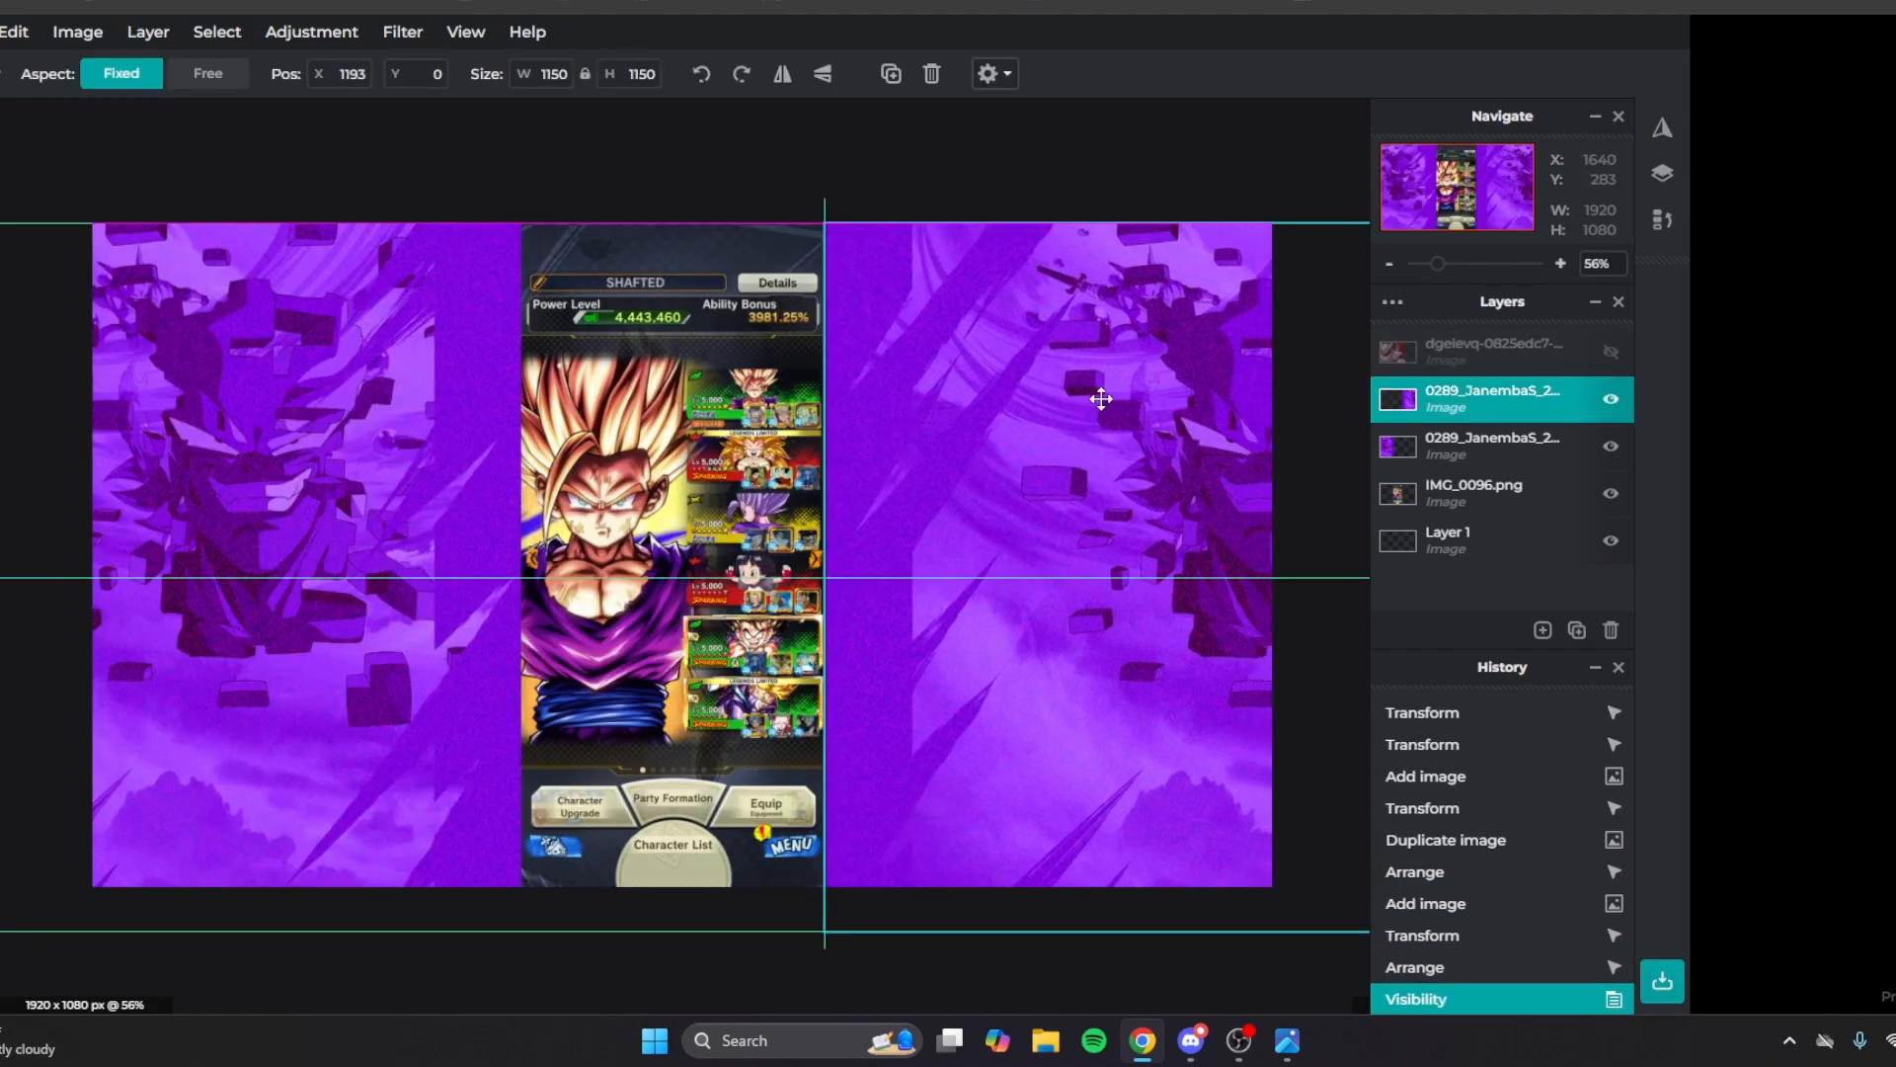
click(1063, 155)
click(1511, 348)
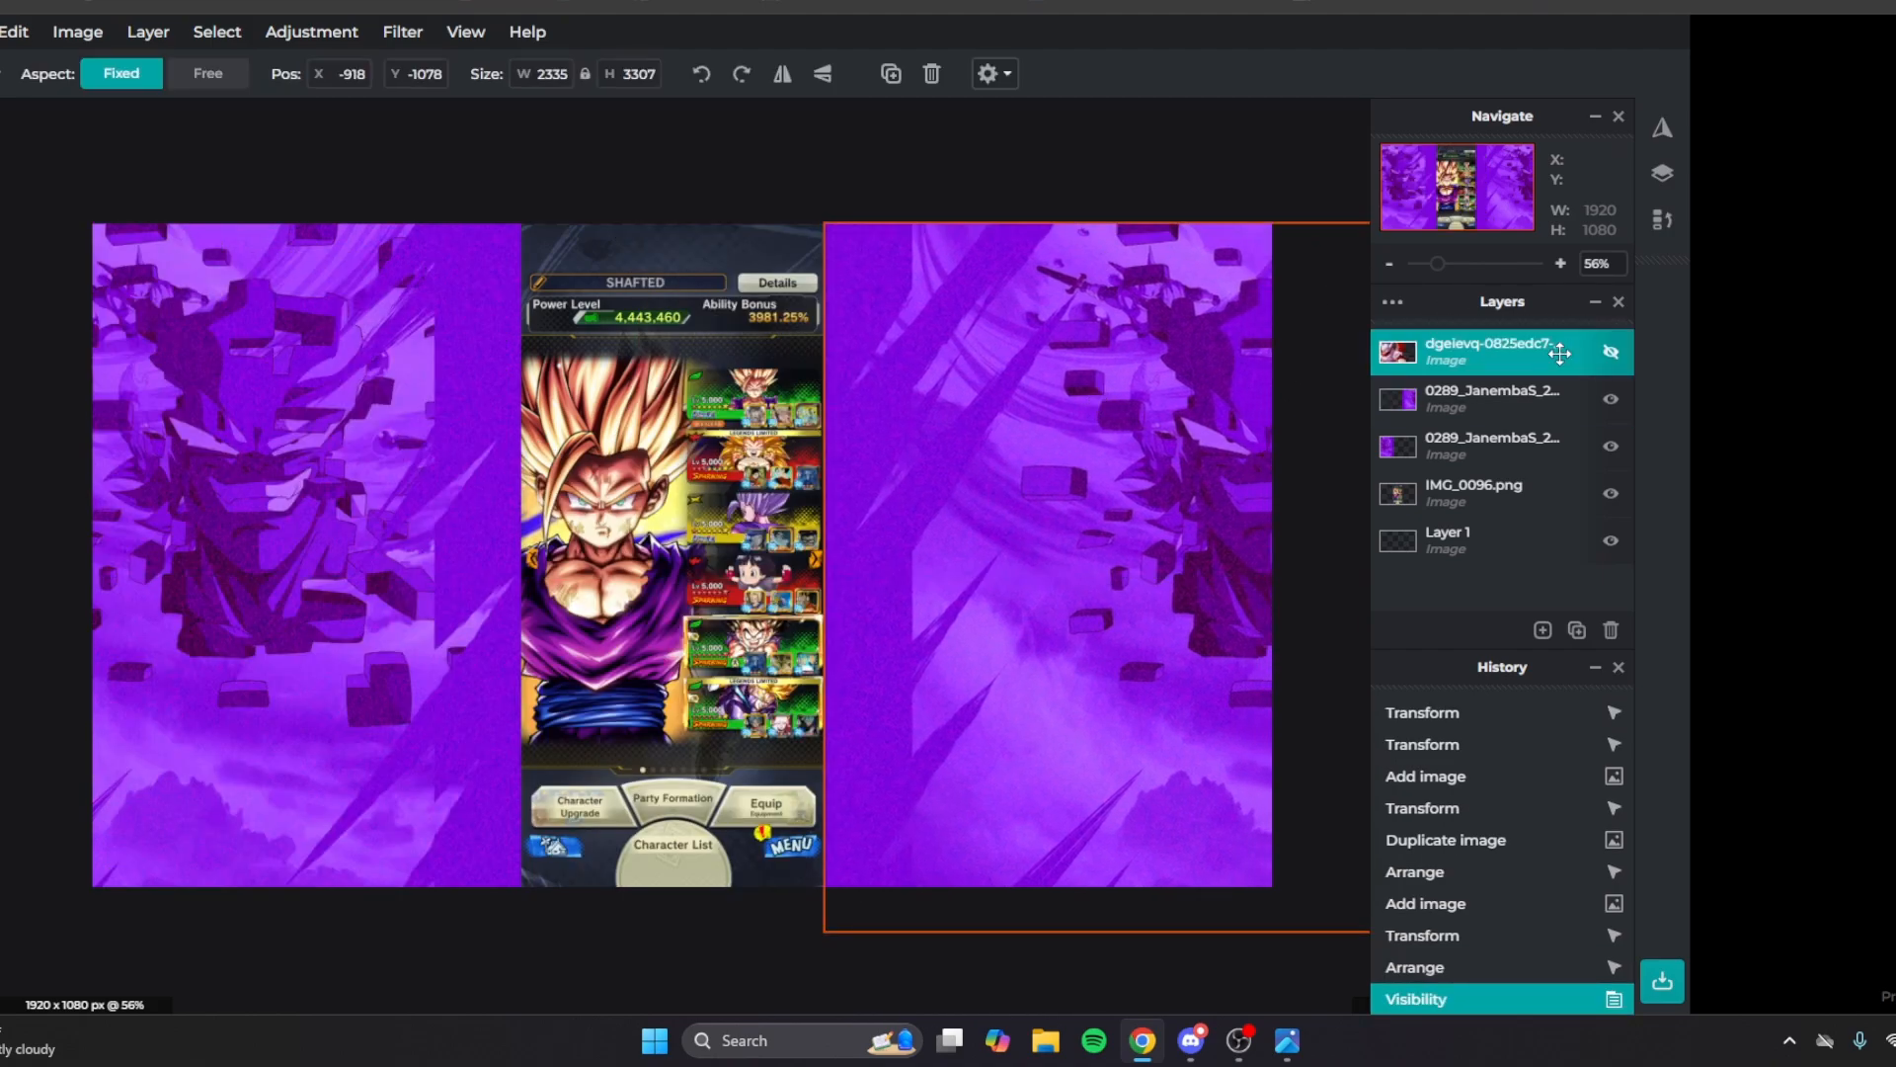
click(1612, 354)
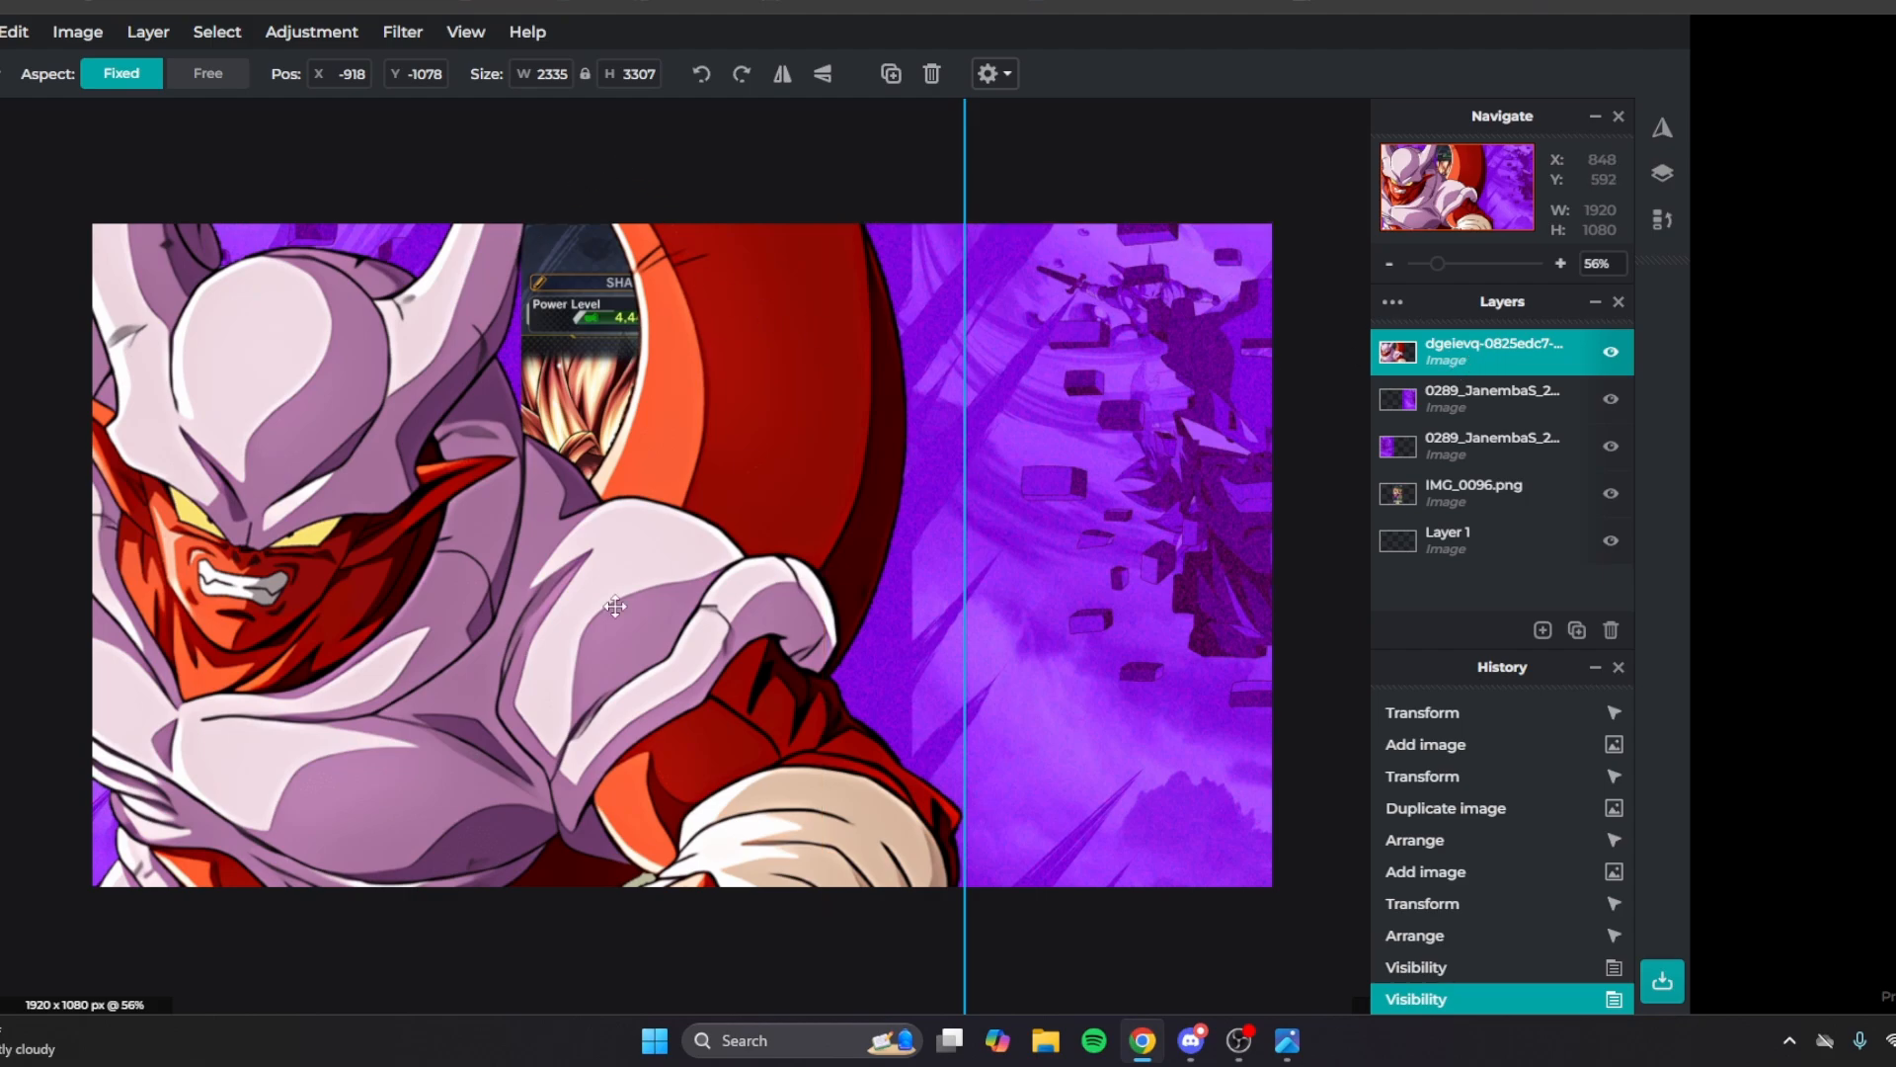
Lower the opacity of the Janemba render layer to 65 so the game screenshot shows through.
click(1398, 353)
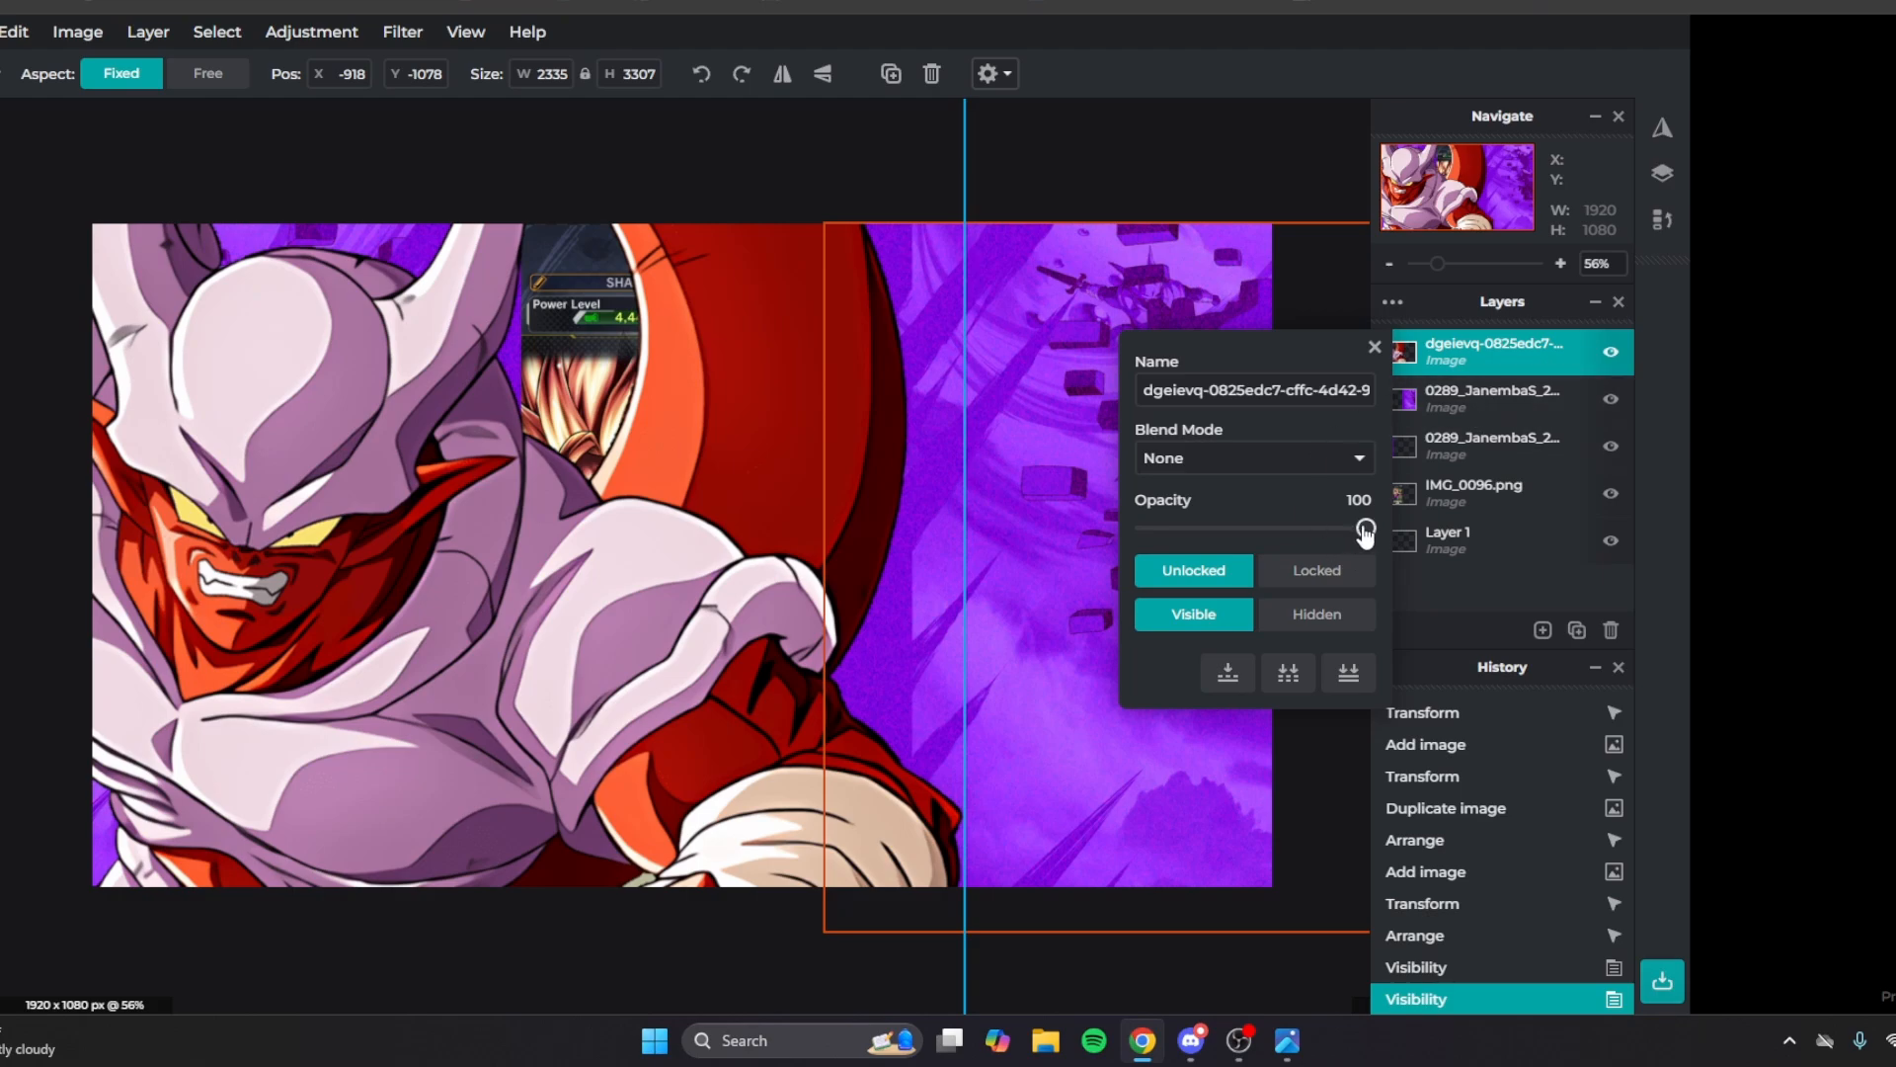
drag(1363, 531, 1293, 530)
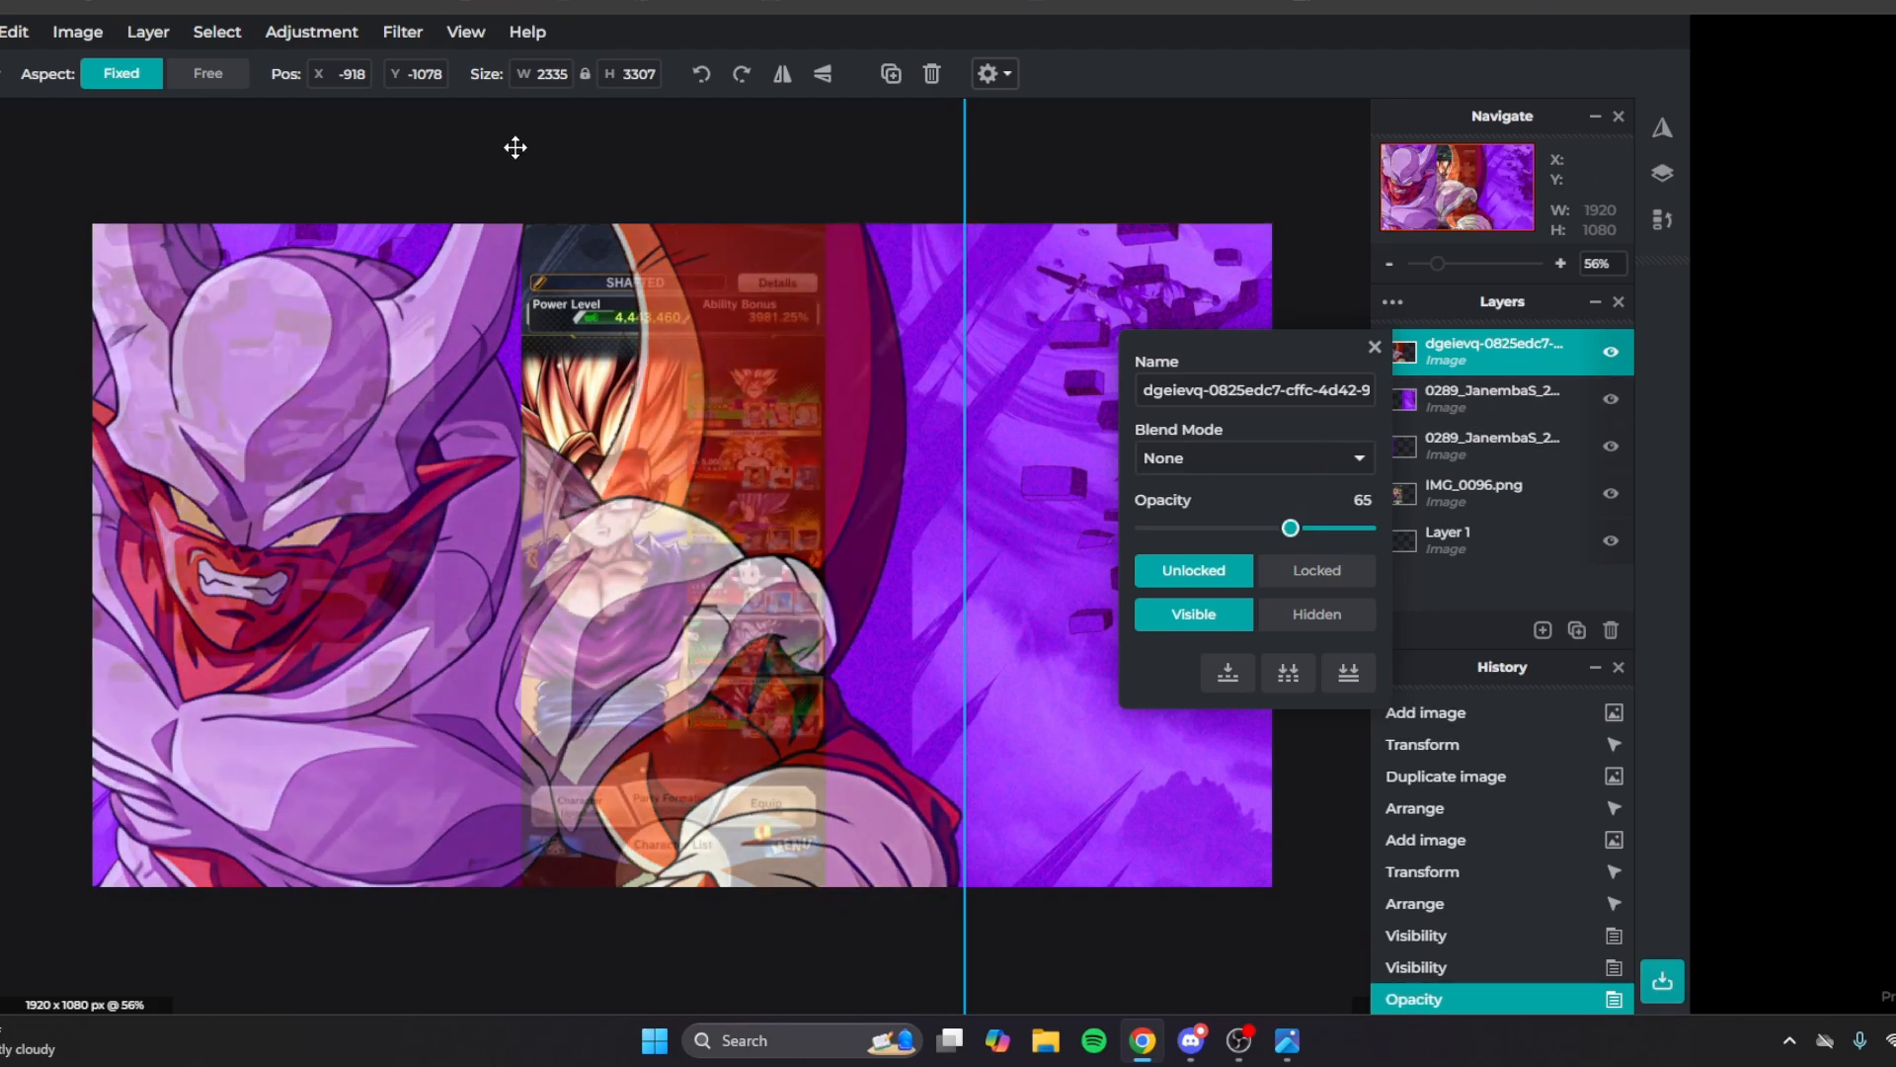
scroll(320, 141, down, 8)
click(842, 322)
scroll(364, 309, up, 7)
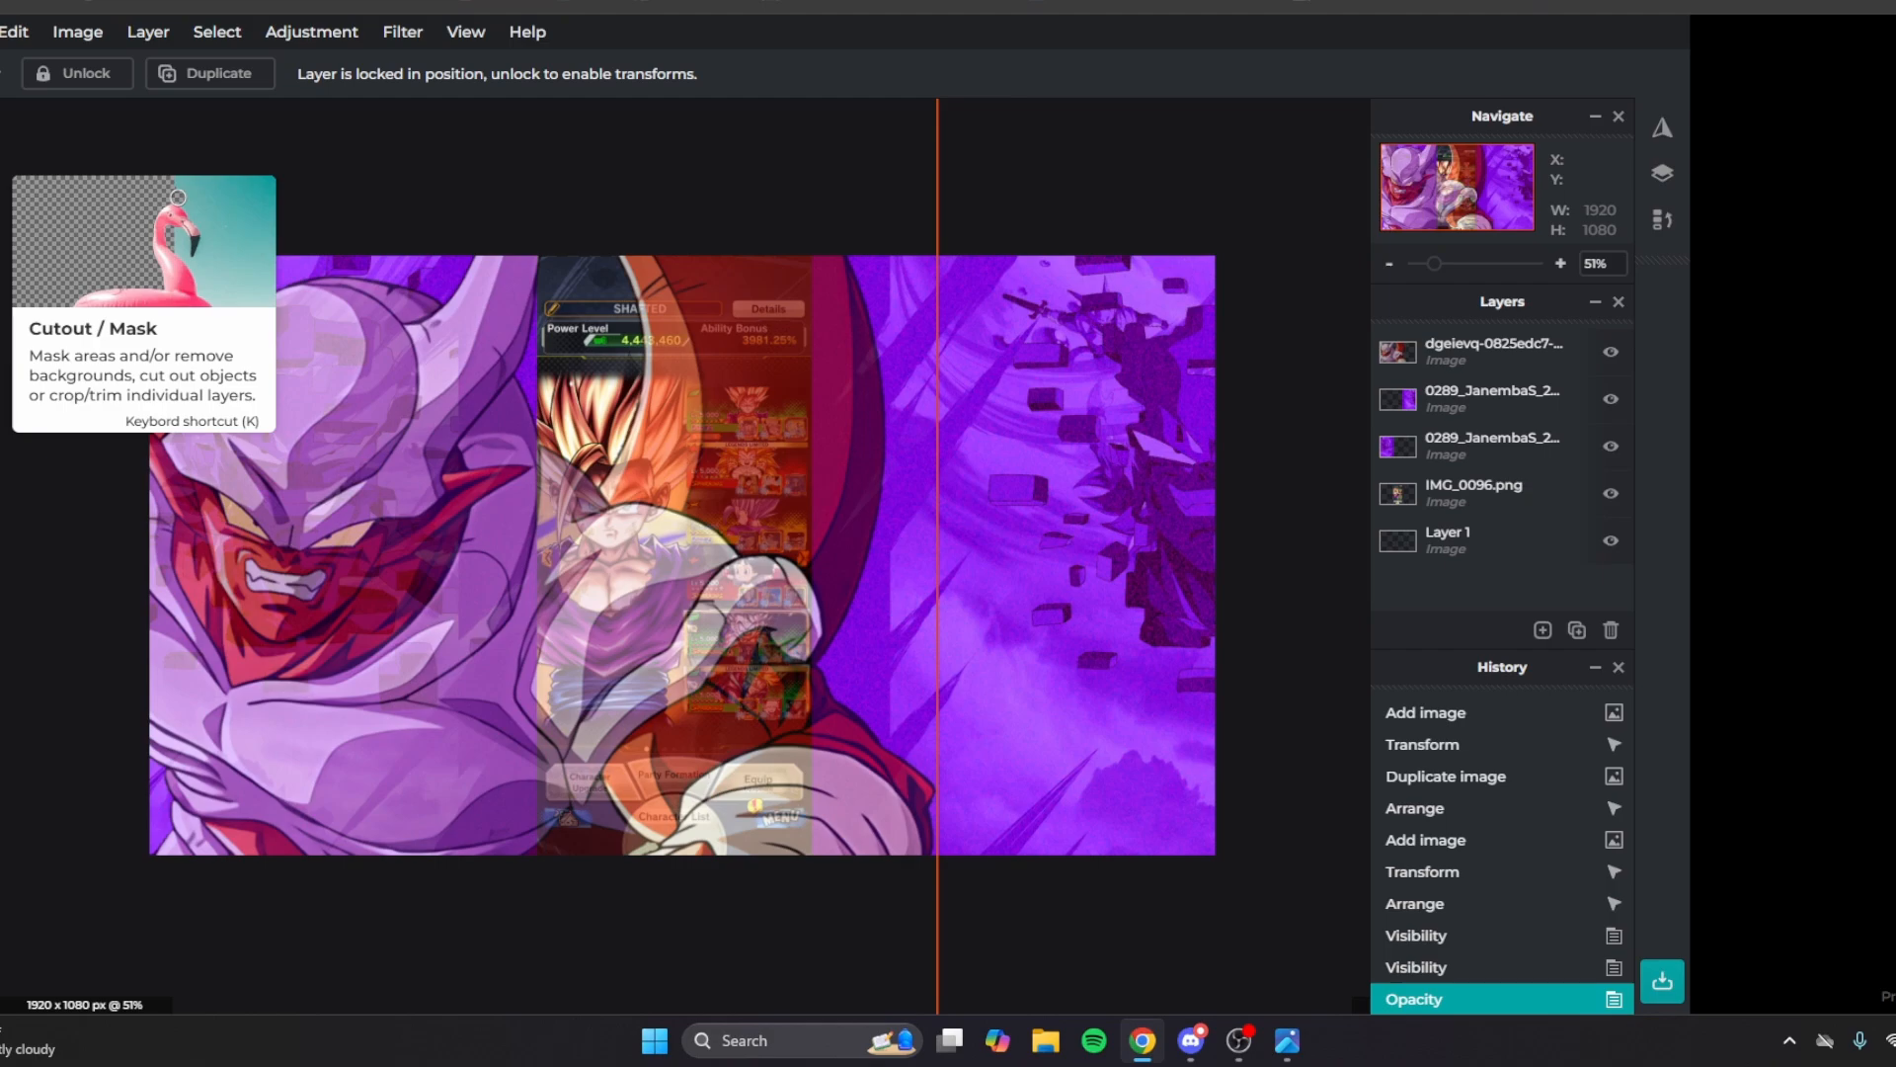
Mask out the parts of the Janemba render over and right of the game screenshot, using a rectangular Cutout / Mask in remove mode.
click(3, 197)
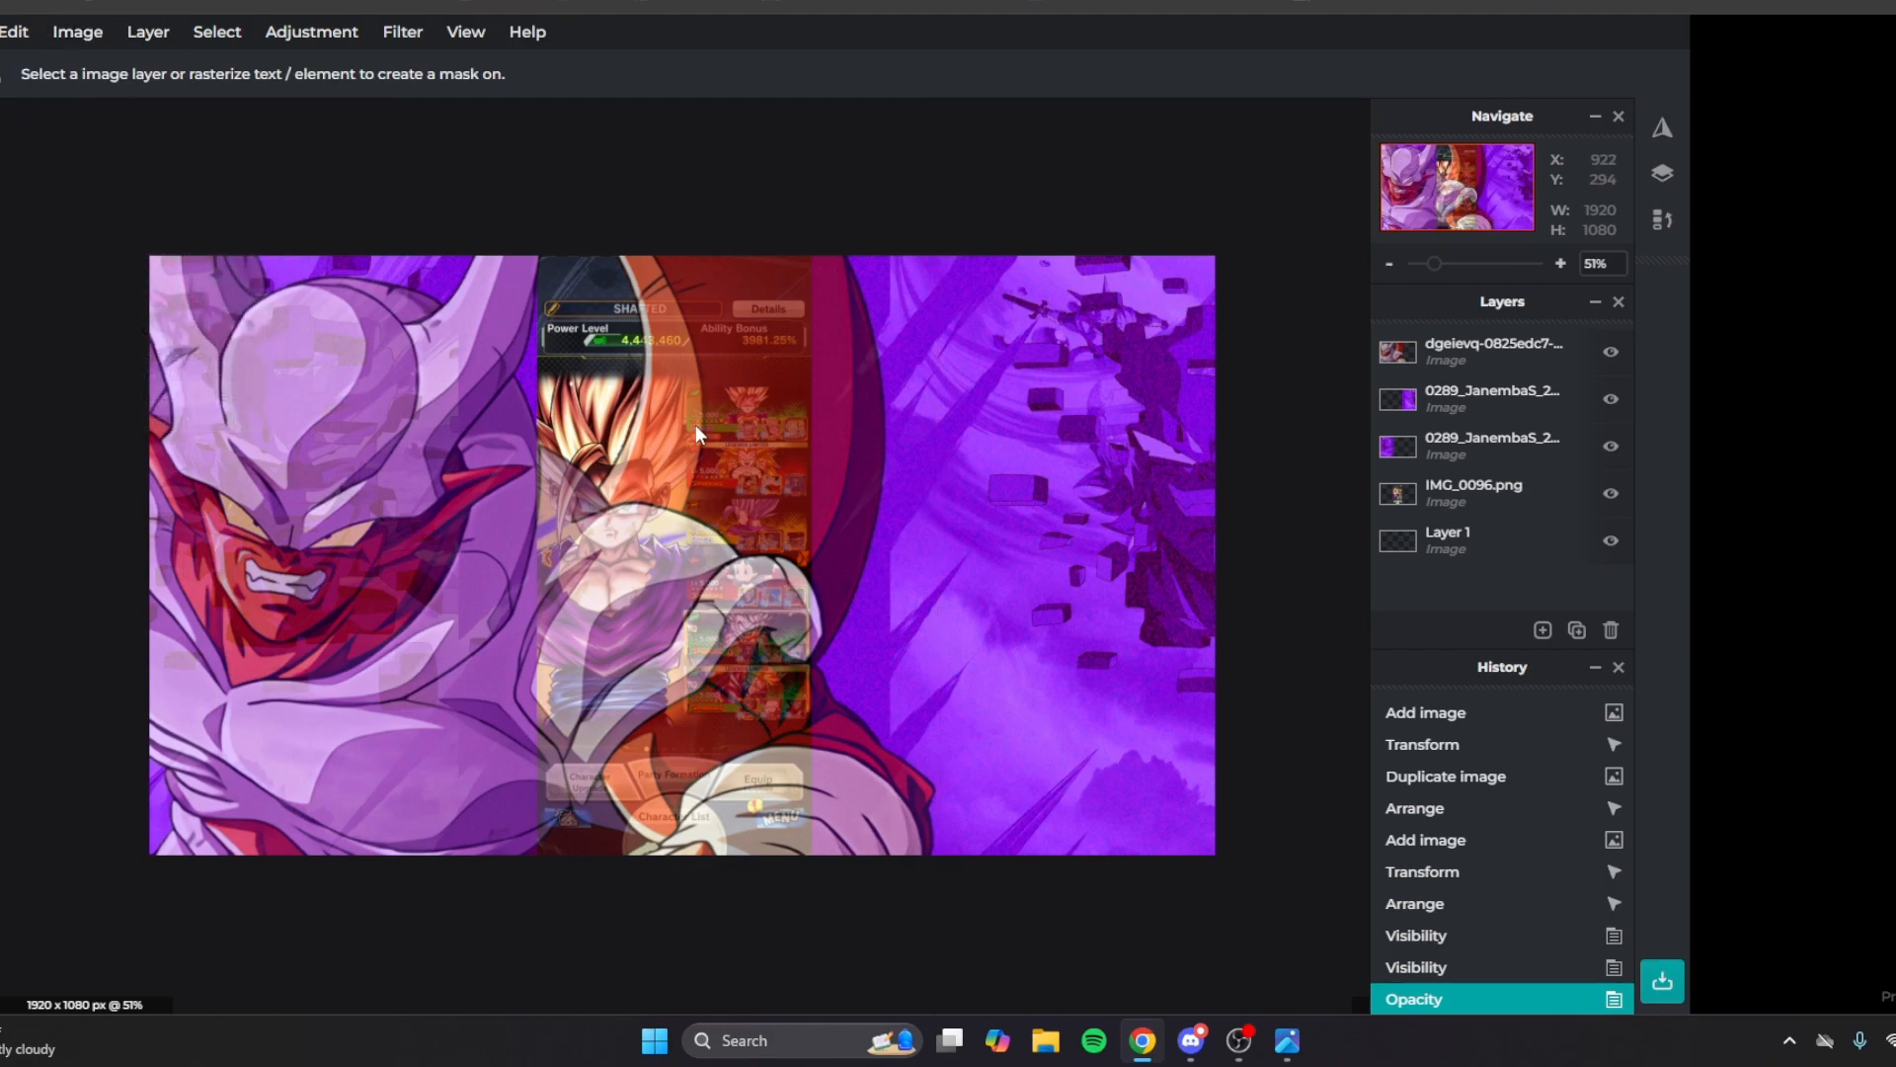
click(1414, 366)
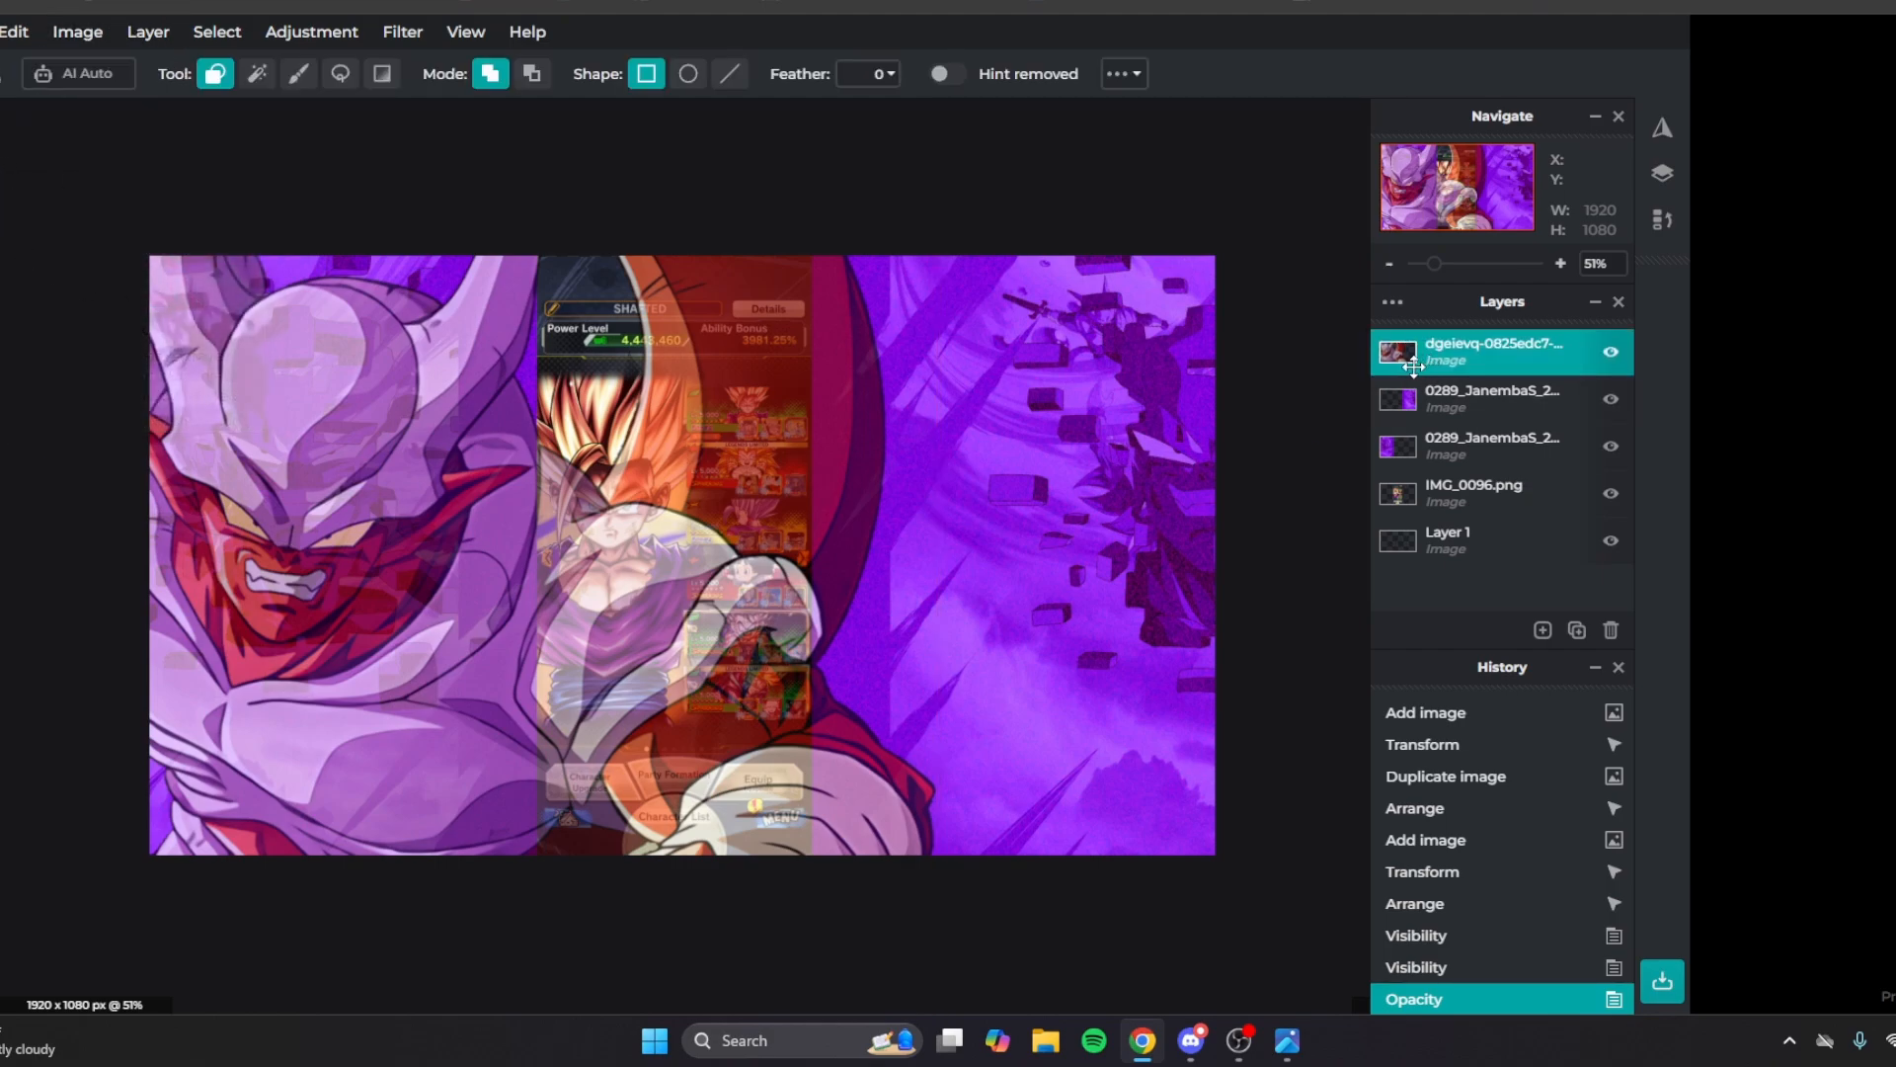
click(532, 77)
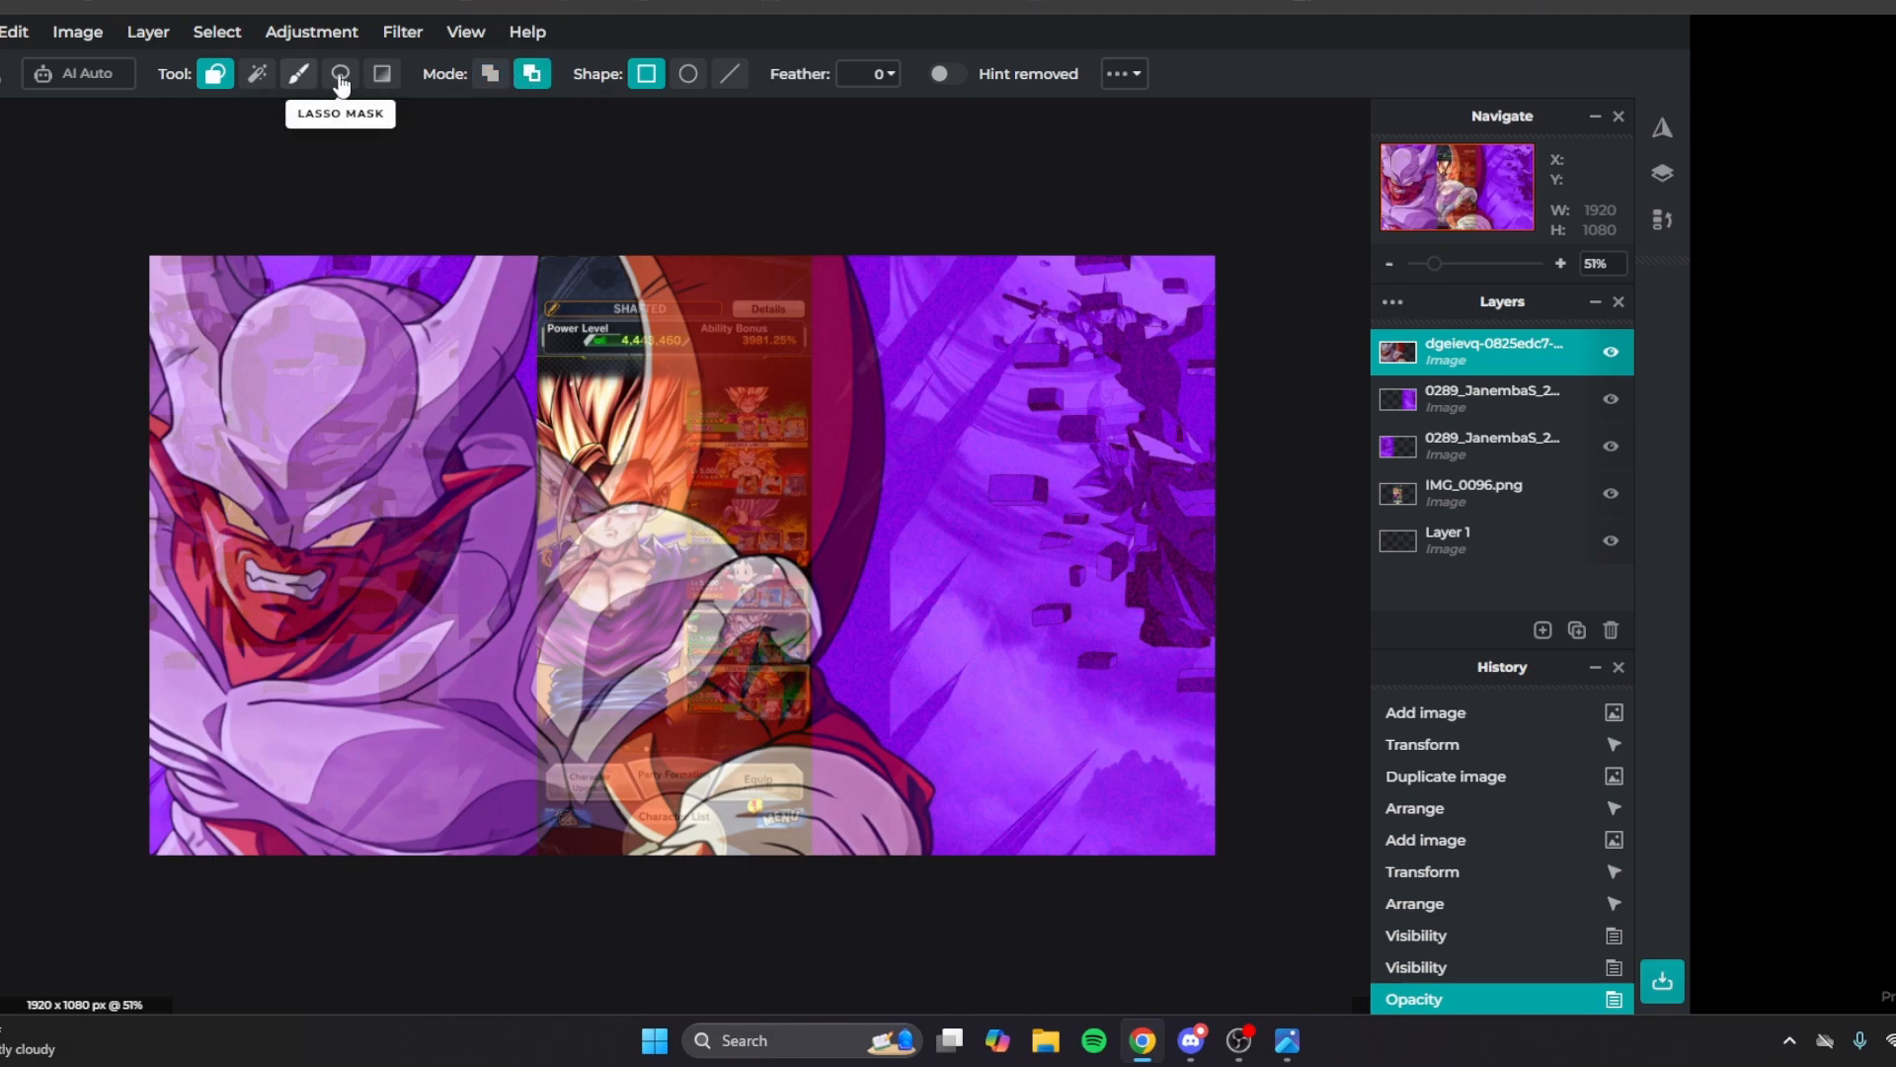
mouse_move(923, 199)
mouse_down()
mouse_move(715, 592)
mouse_move(660, 751)
mouse_up()
key(ctrl+z)
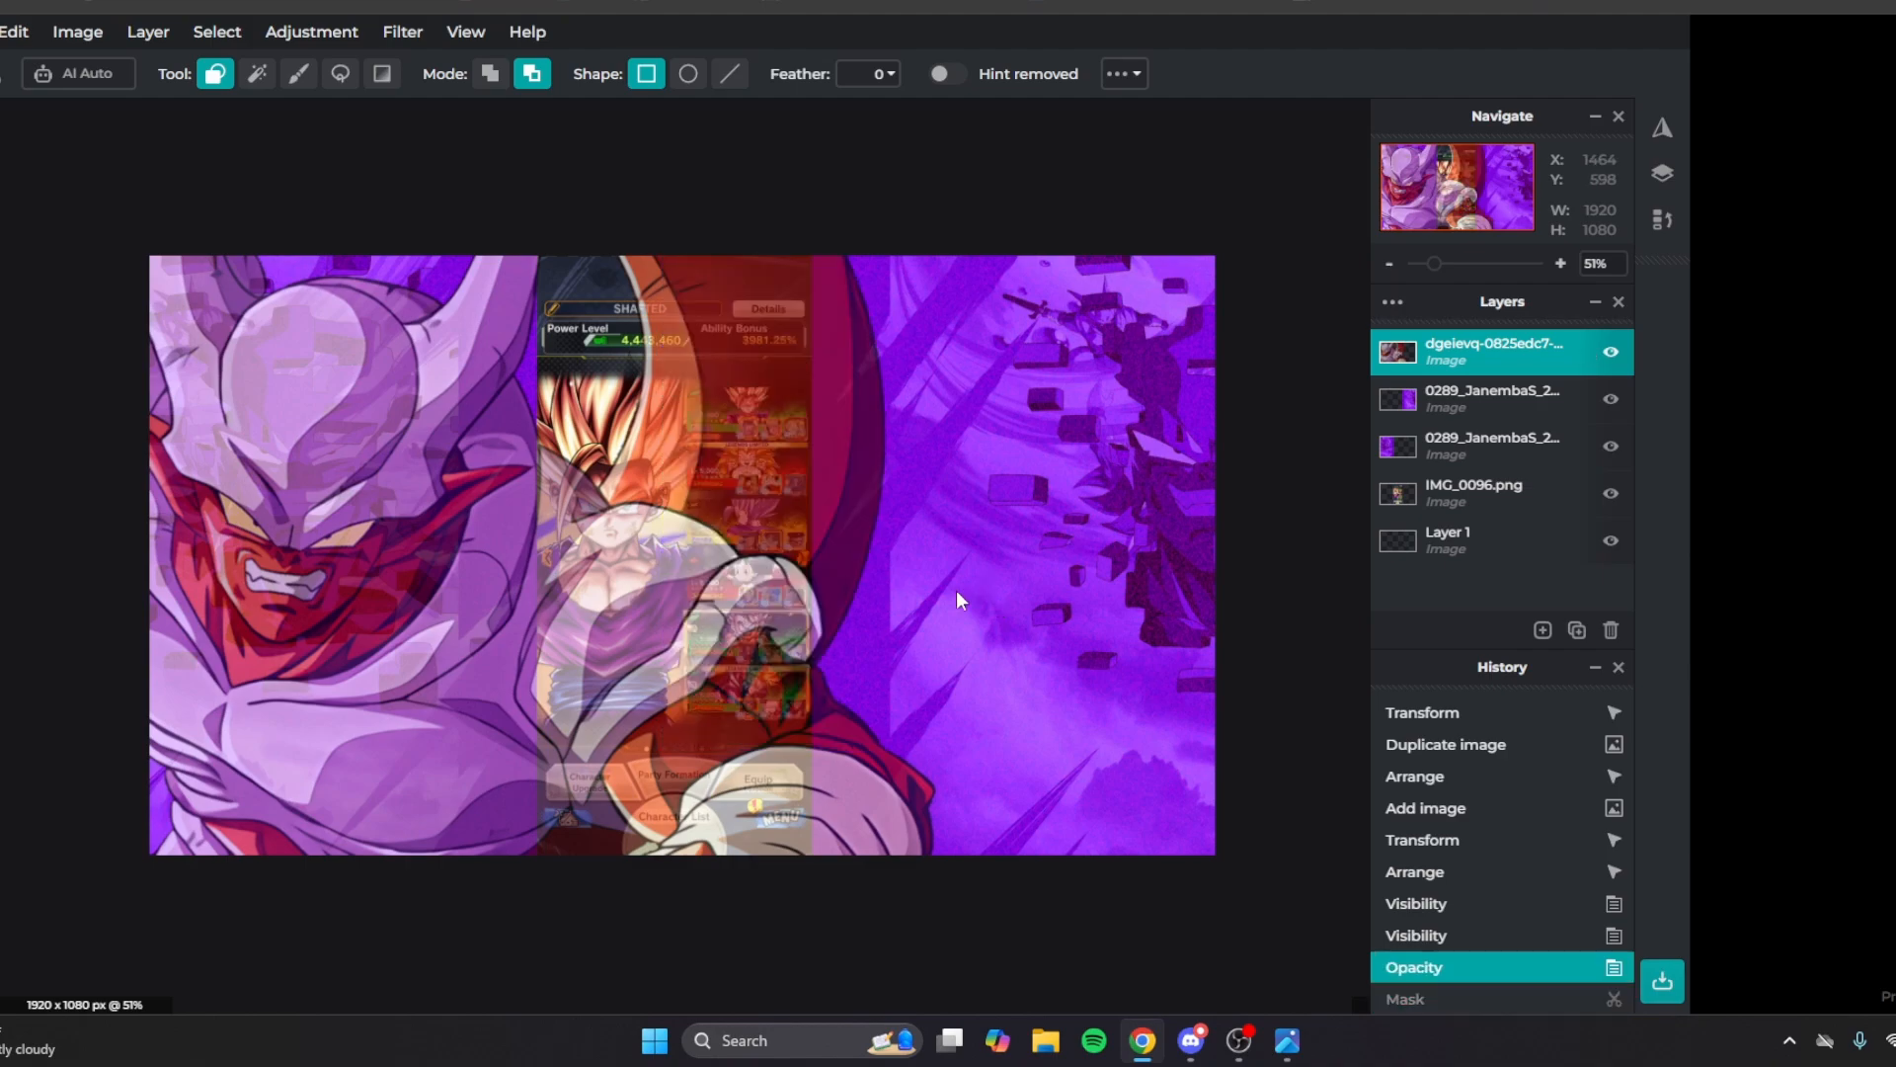
scroll(732, 519, up, 1)
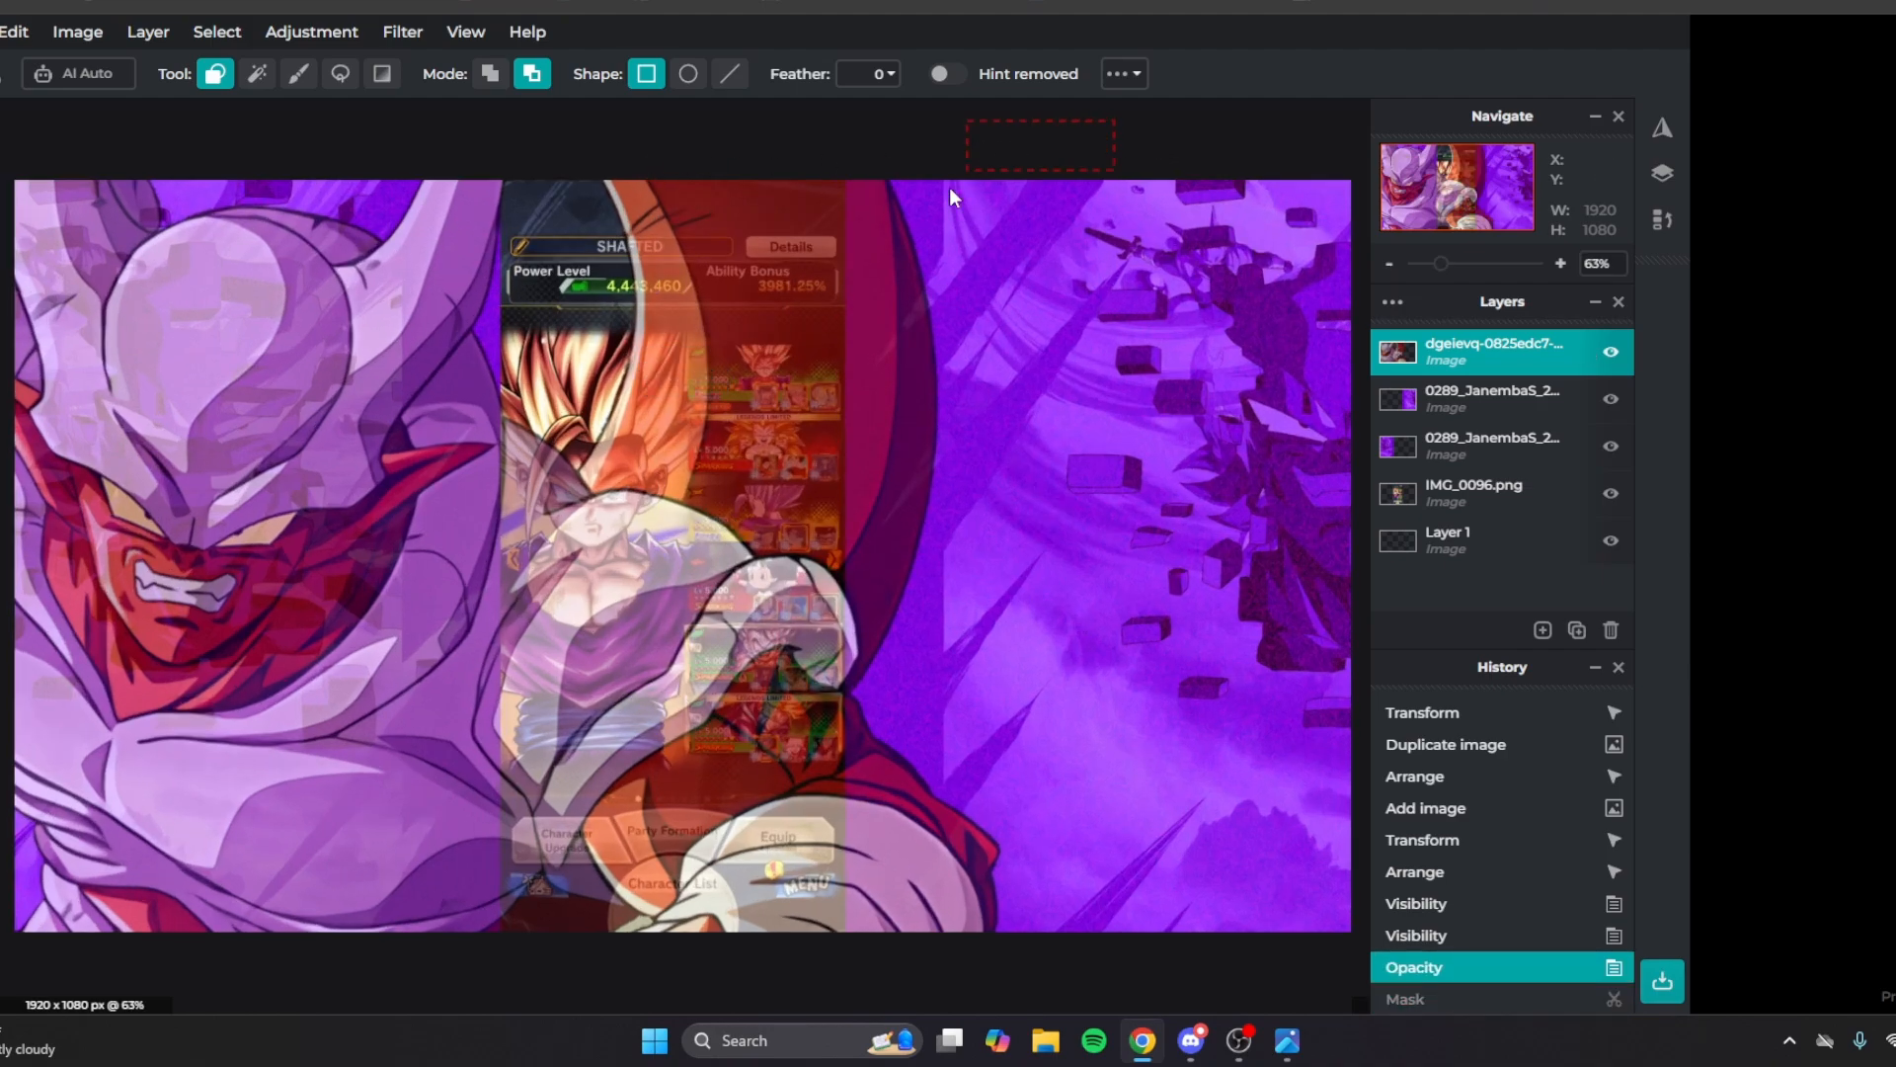
drag(504, 1004, 502, 1023)
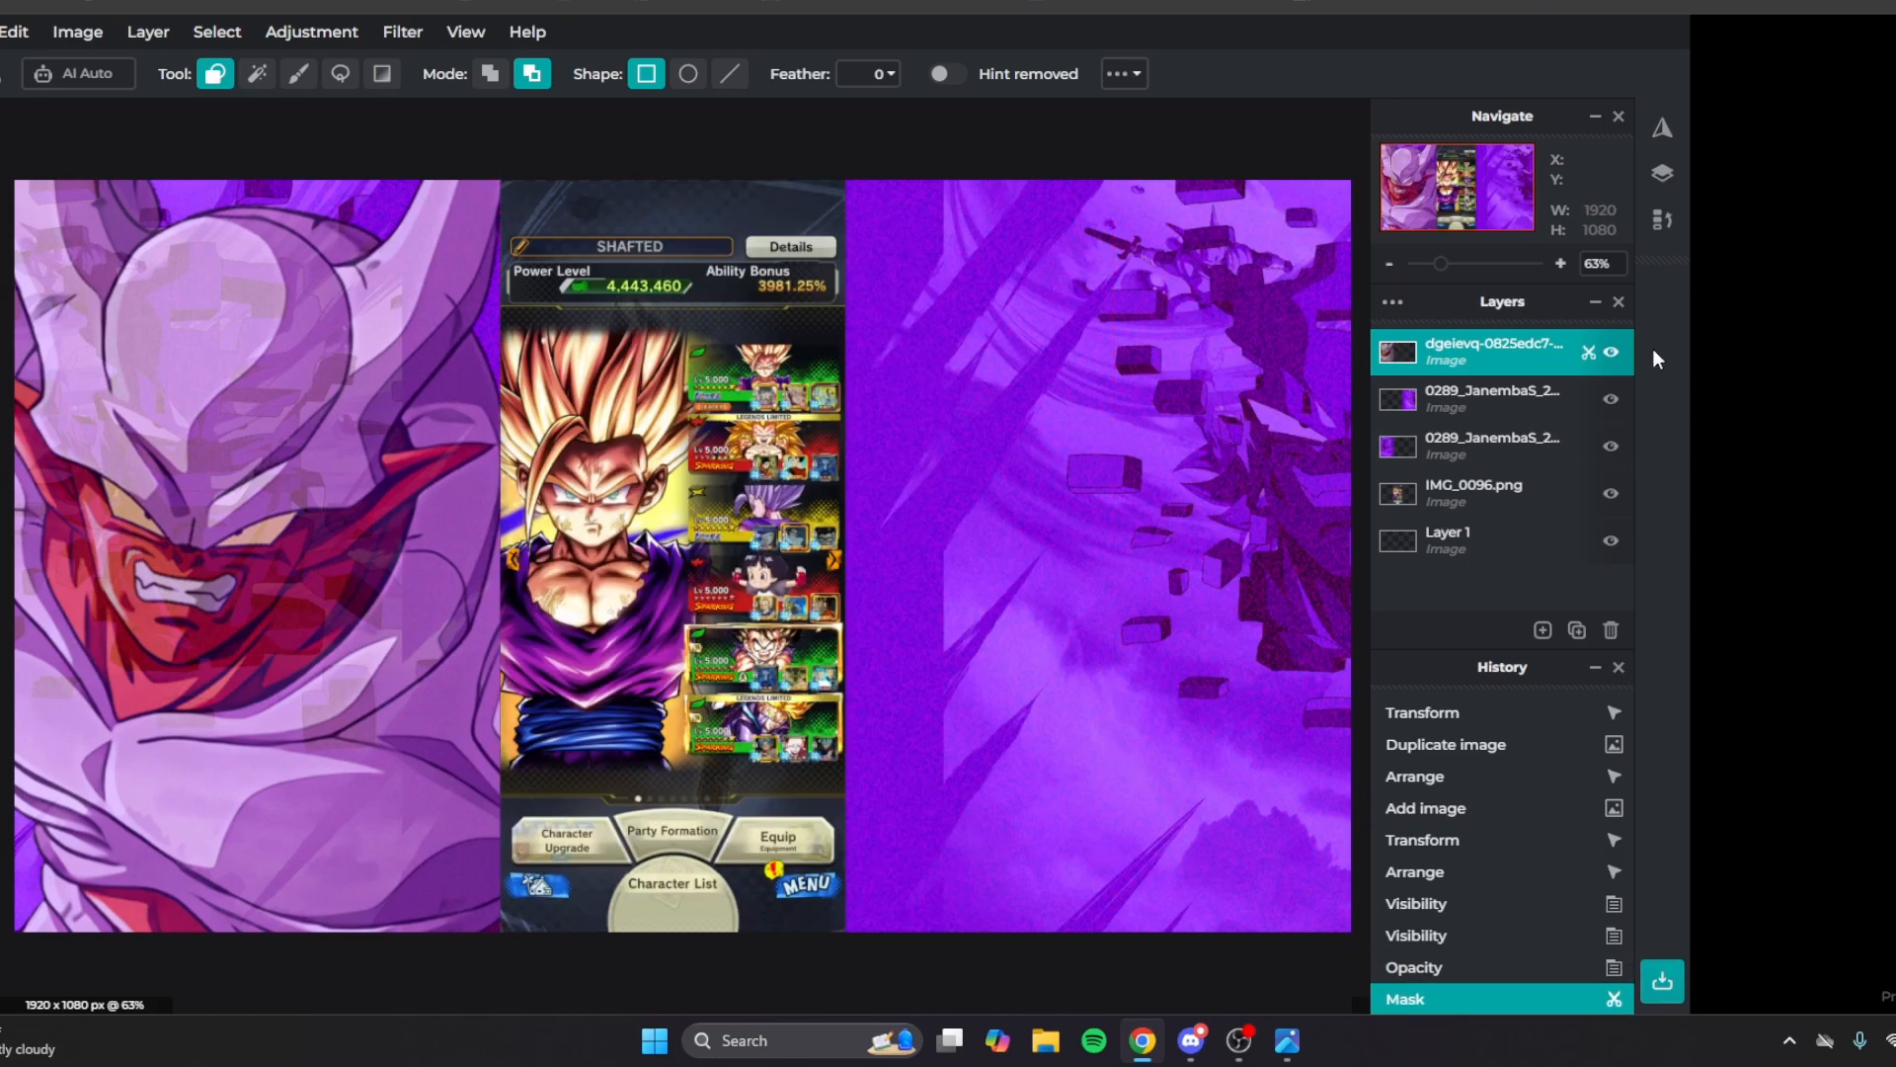
Set the masked Janemba render layer's opacity to 100.
click(1438, 348)
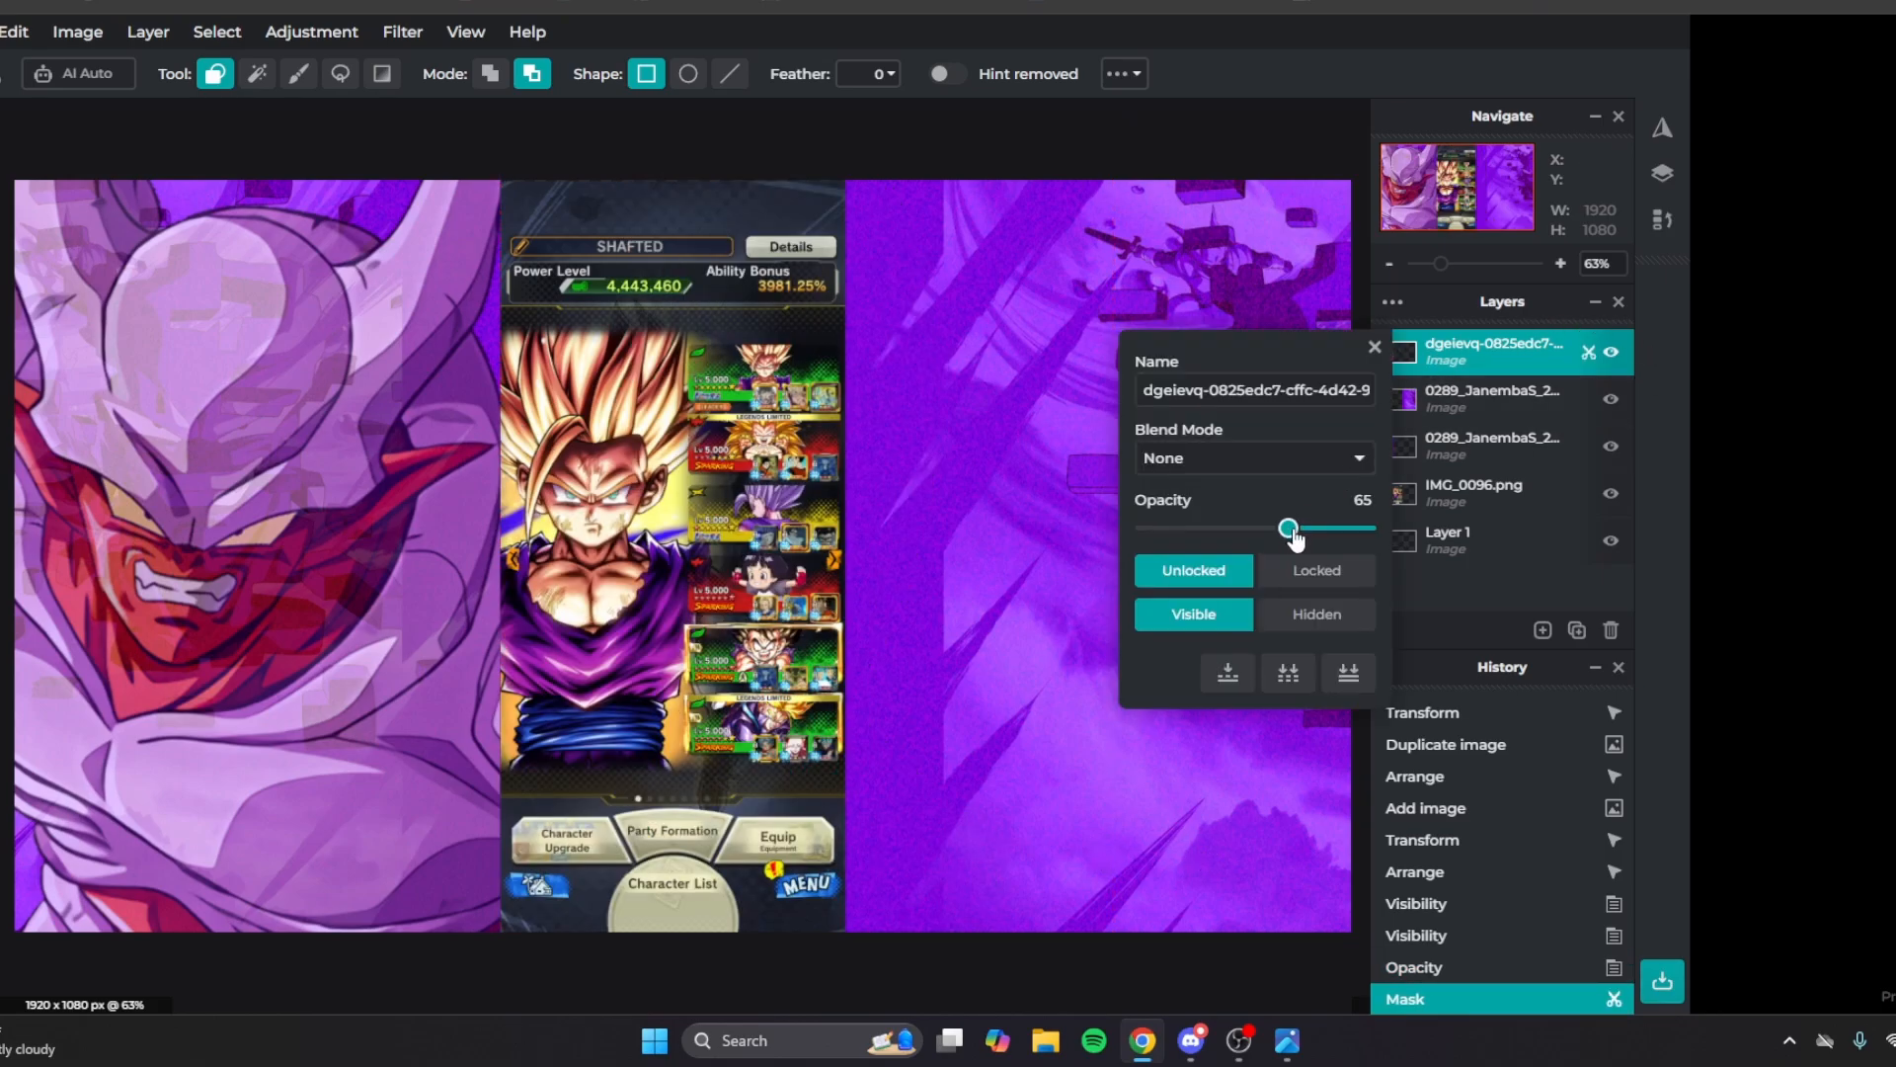
drag(1291, 529, 1590, 550)
scroll(1051, 842, down, 3)
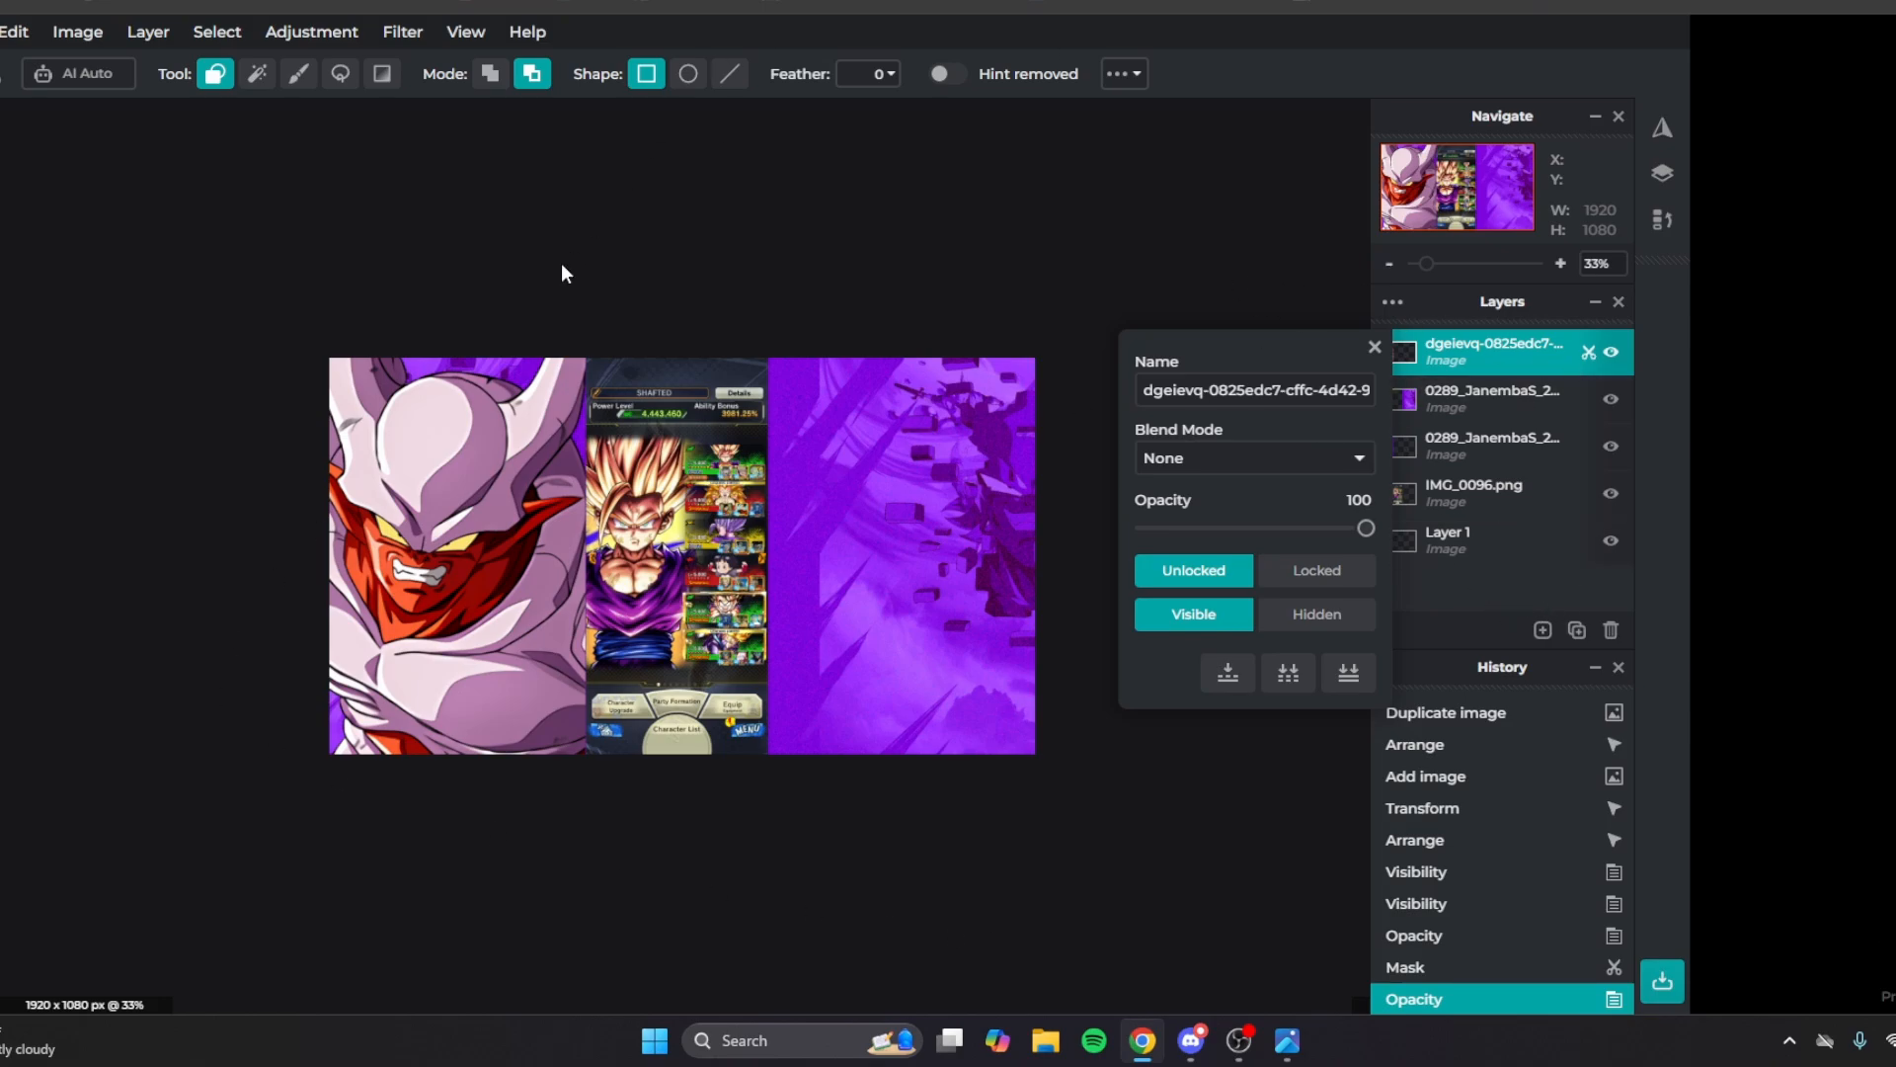
scroll(79, 522, up, 1)
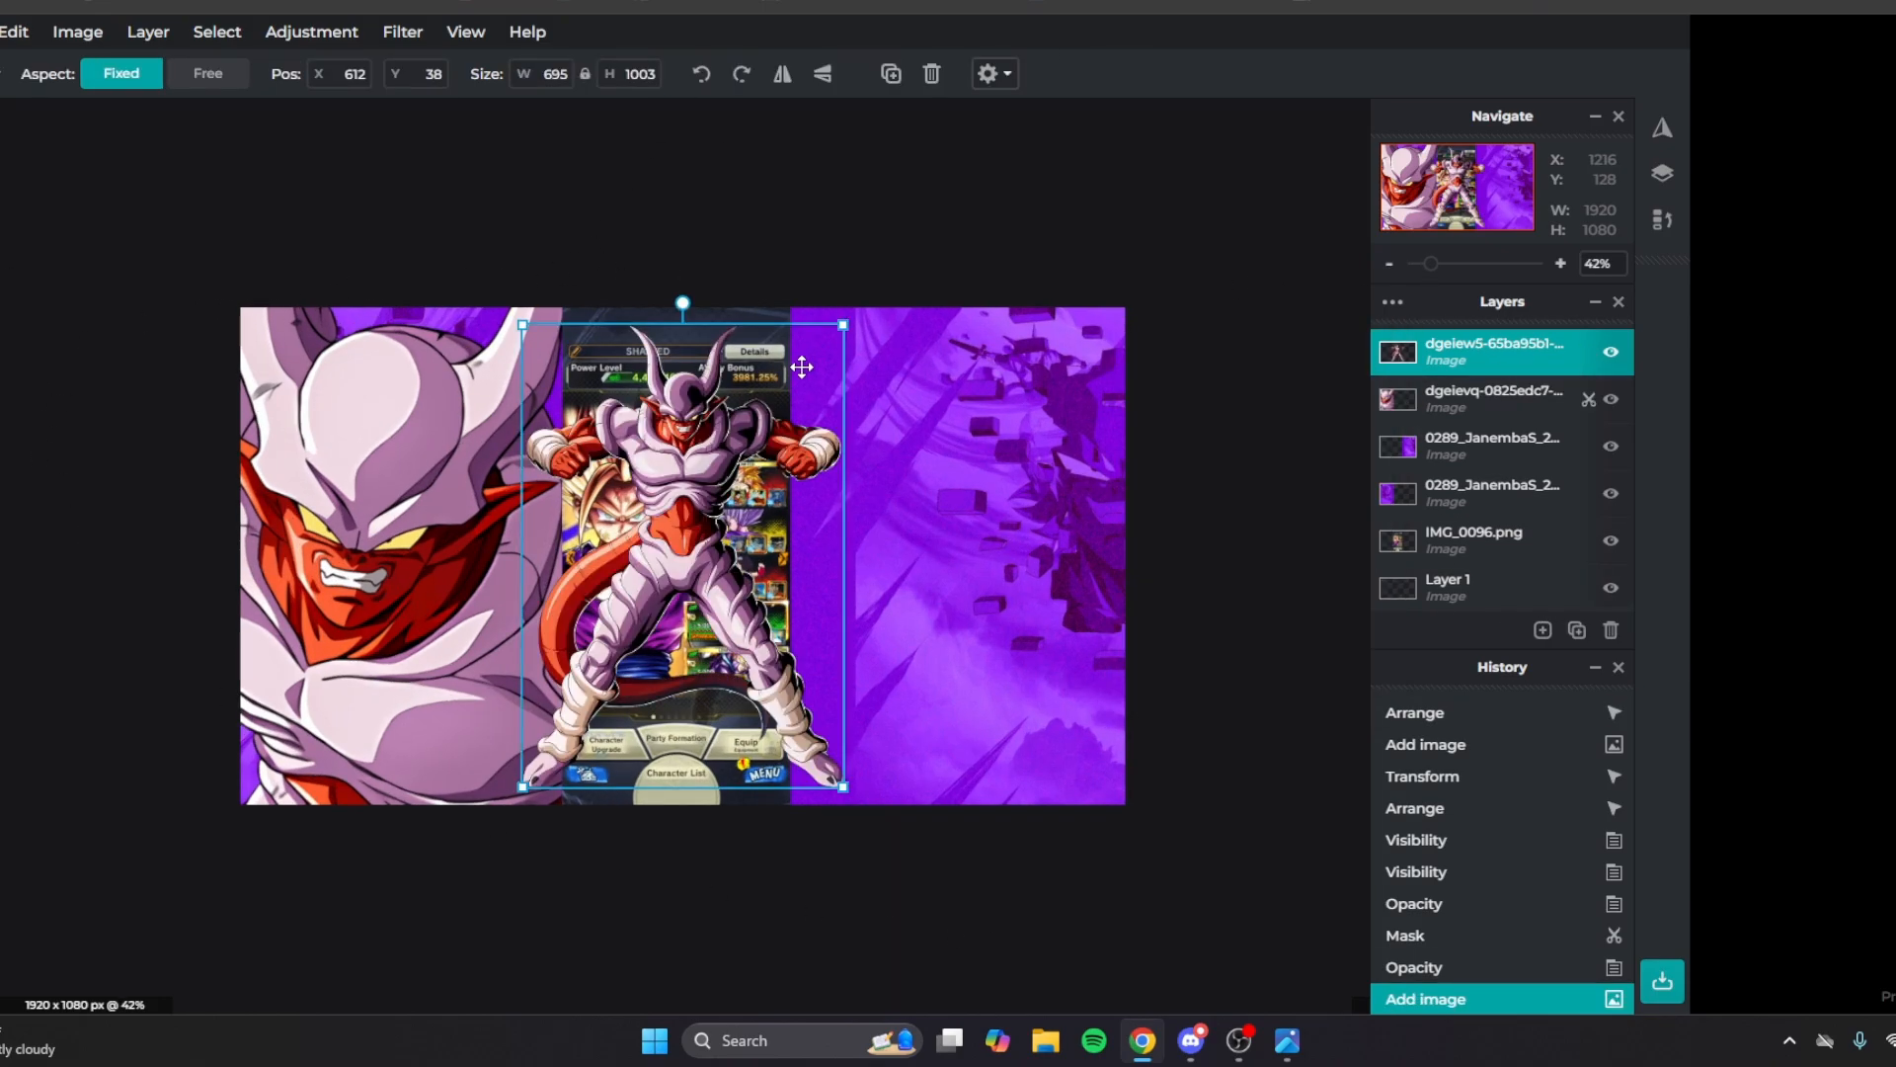
Enlarge the second Super Janemba render to about 2763 x 3988 px and place its face right of the game screenshot, about X 178, Y -450.
scroll(849, 317, up, 1)
drag(863, 294, 1502, 136)
drag(1170, 174, 1159, 909)
drag(988, 573, 978, 660)
scroll(1146, 329, down, 4)
drag(1176, 322, 1419, 5)
drag(1173, 408, 1058, 677)
scroll(217, 605, up, 3)
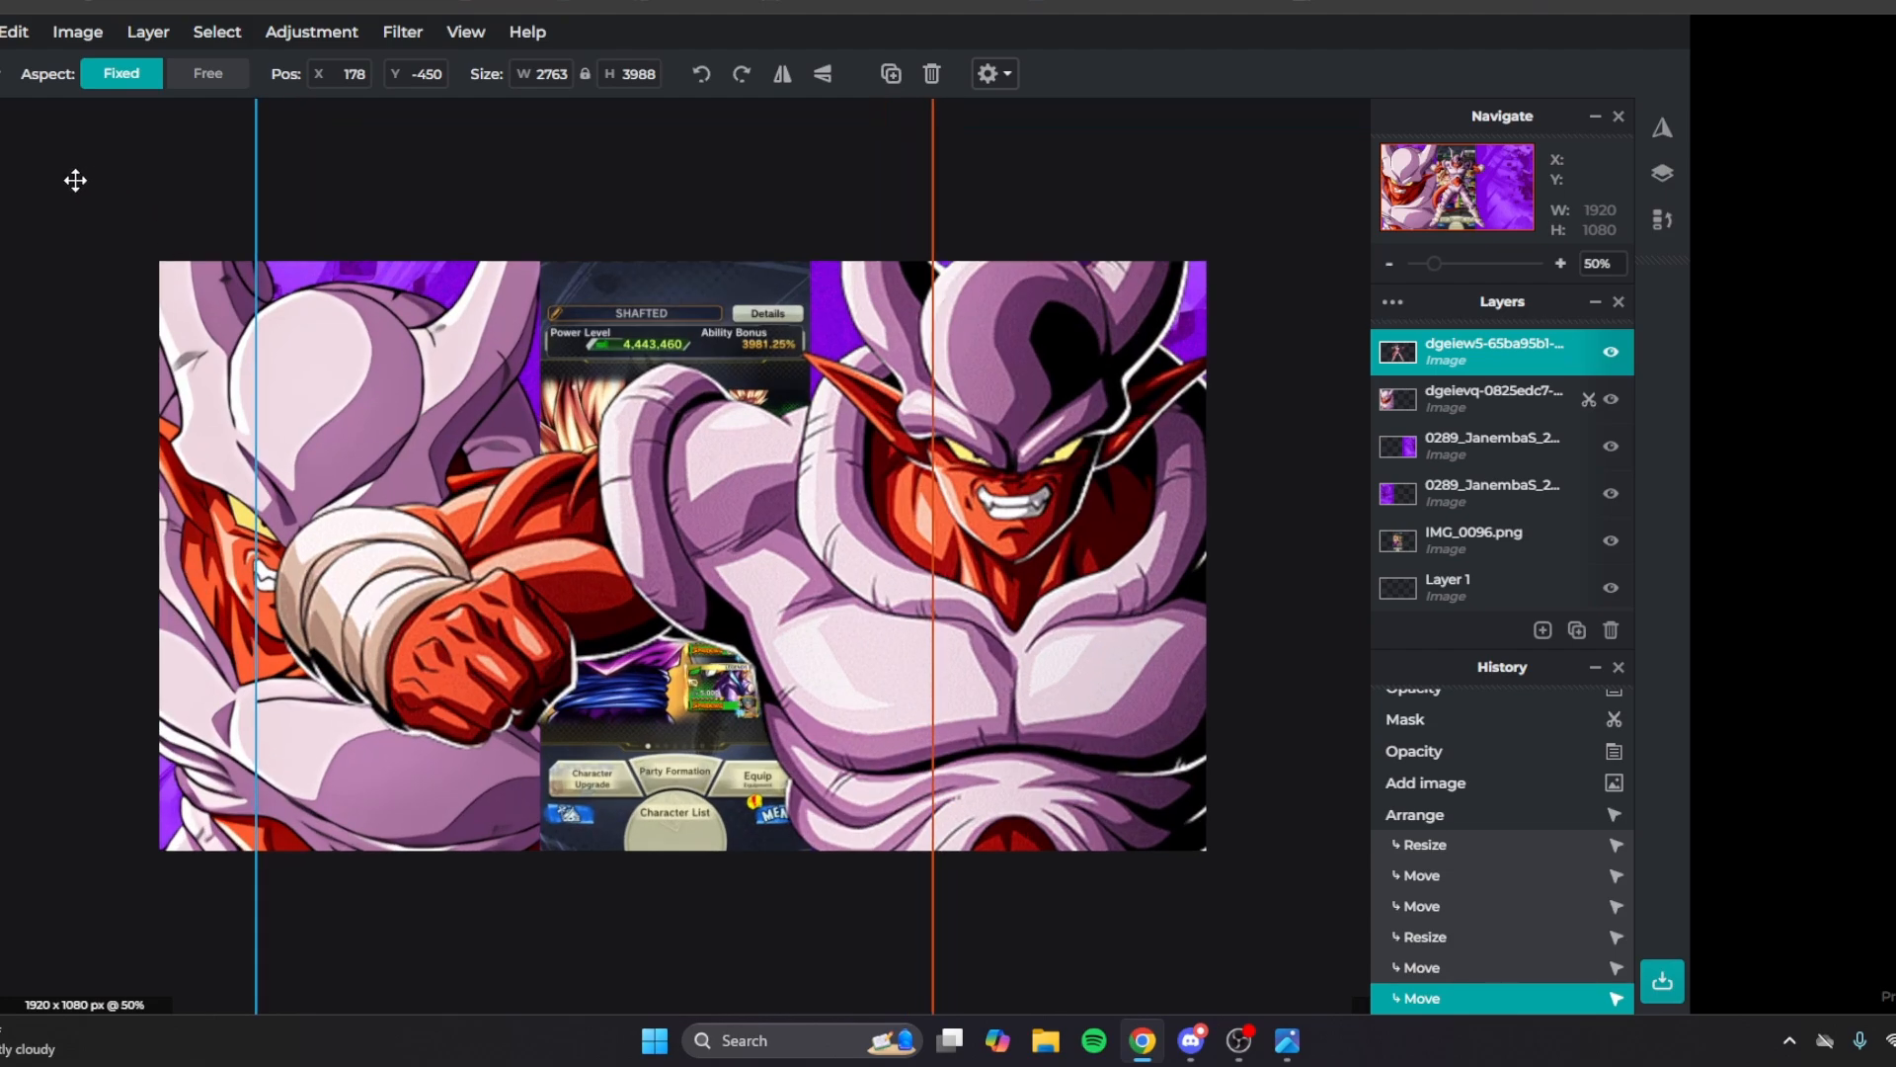
Mask out the parts of the second Janemba render over and left of the game screenshot, using a rectangular shape mask in remove mode.
click(5, 202)
drag(340, 144, 680, 858)
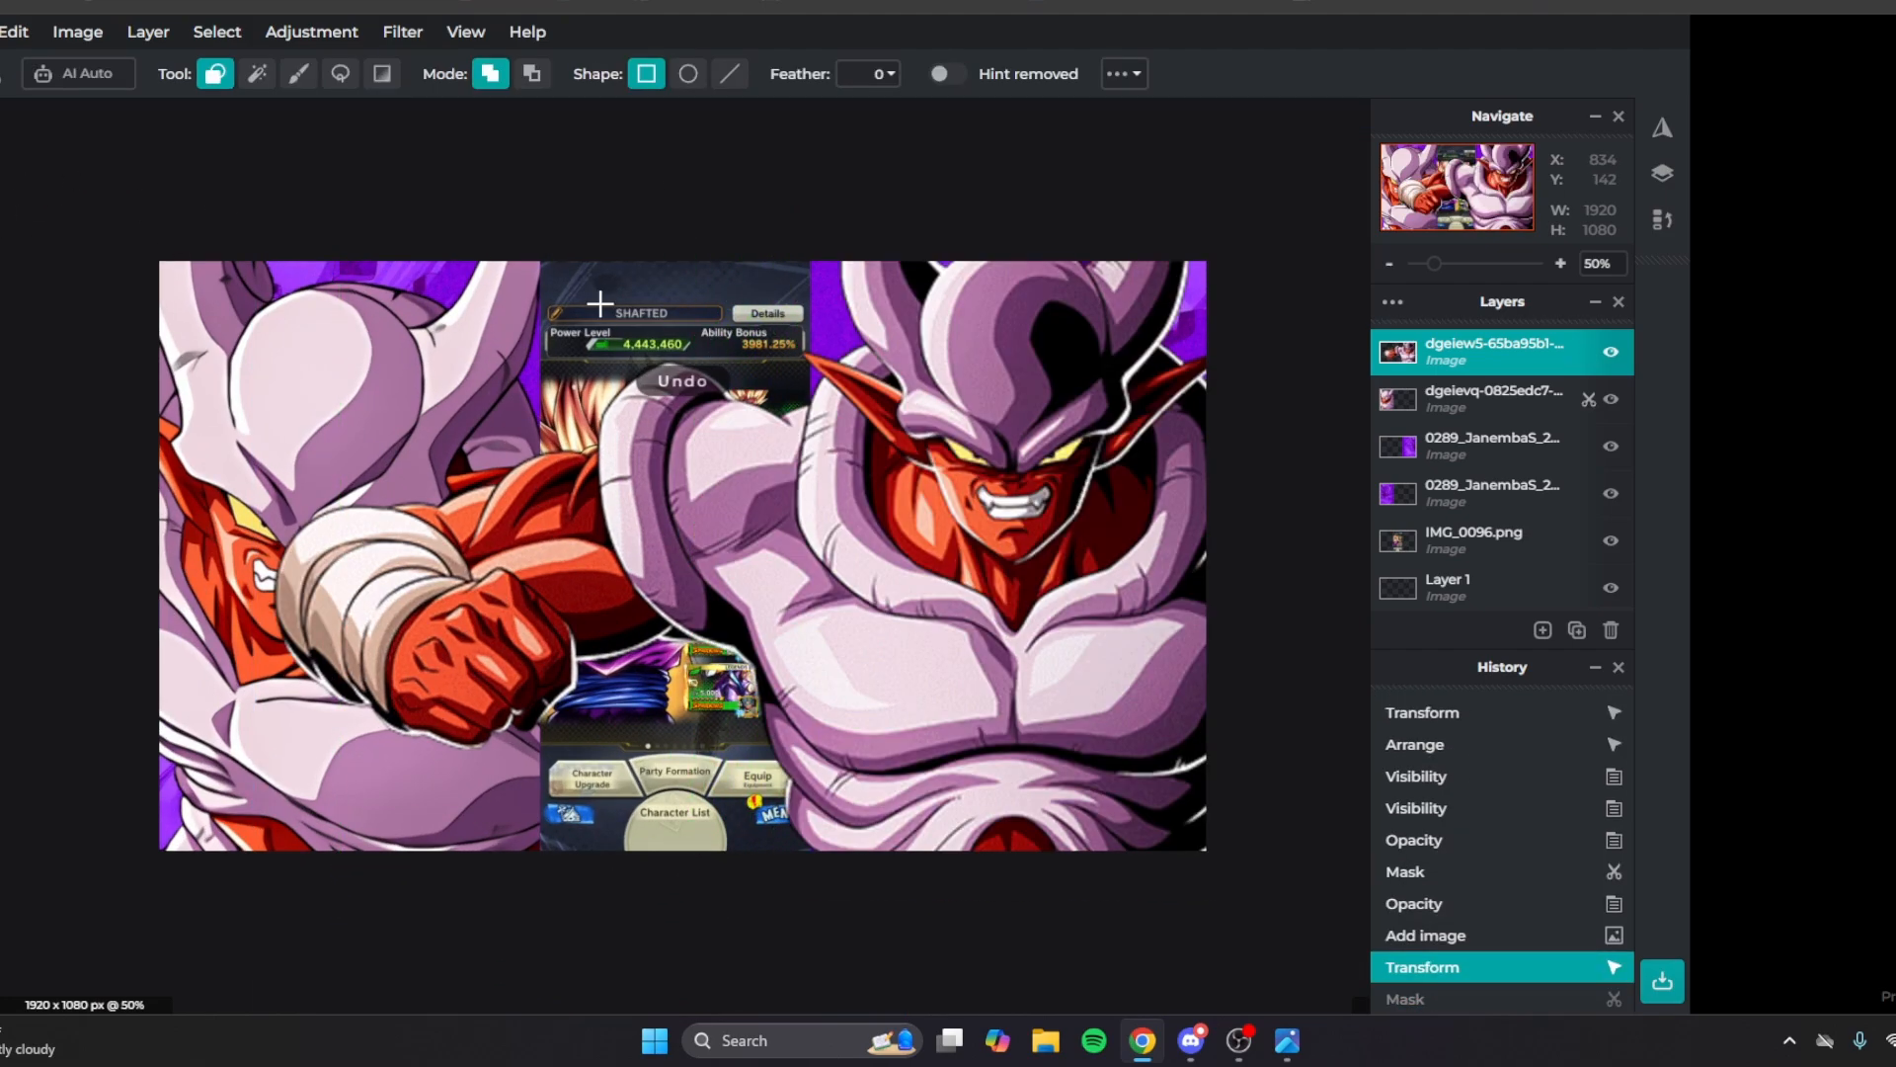
click(531, 73)
drag(105, 160, 808, 1015)
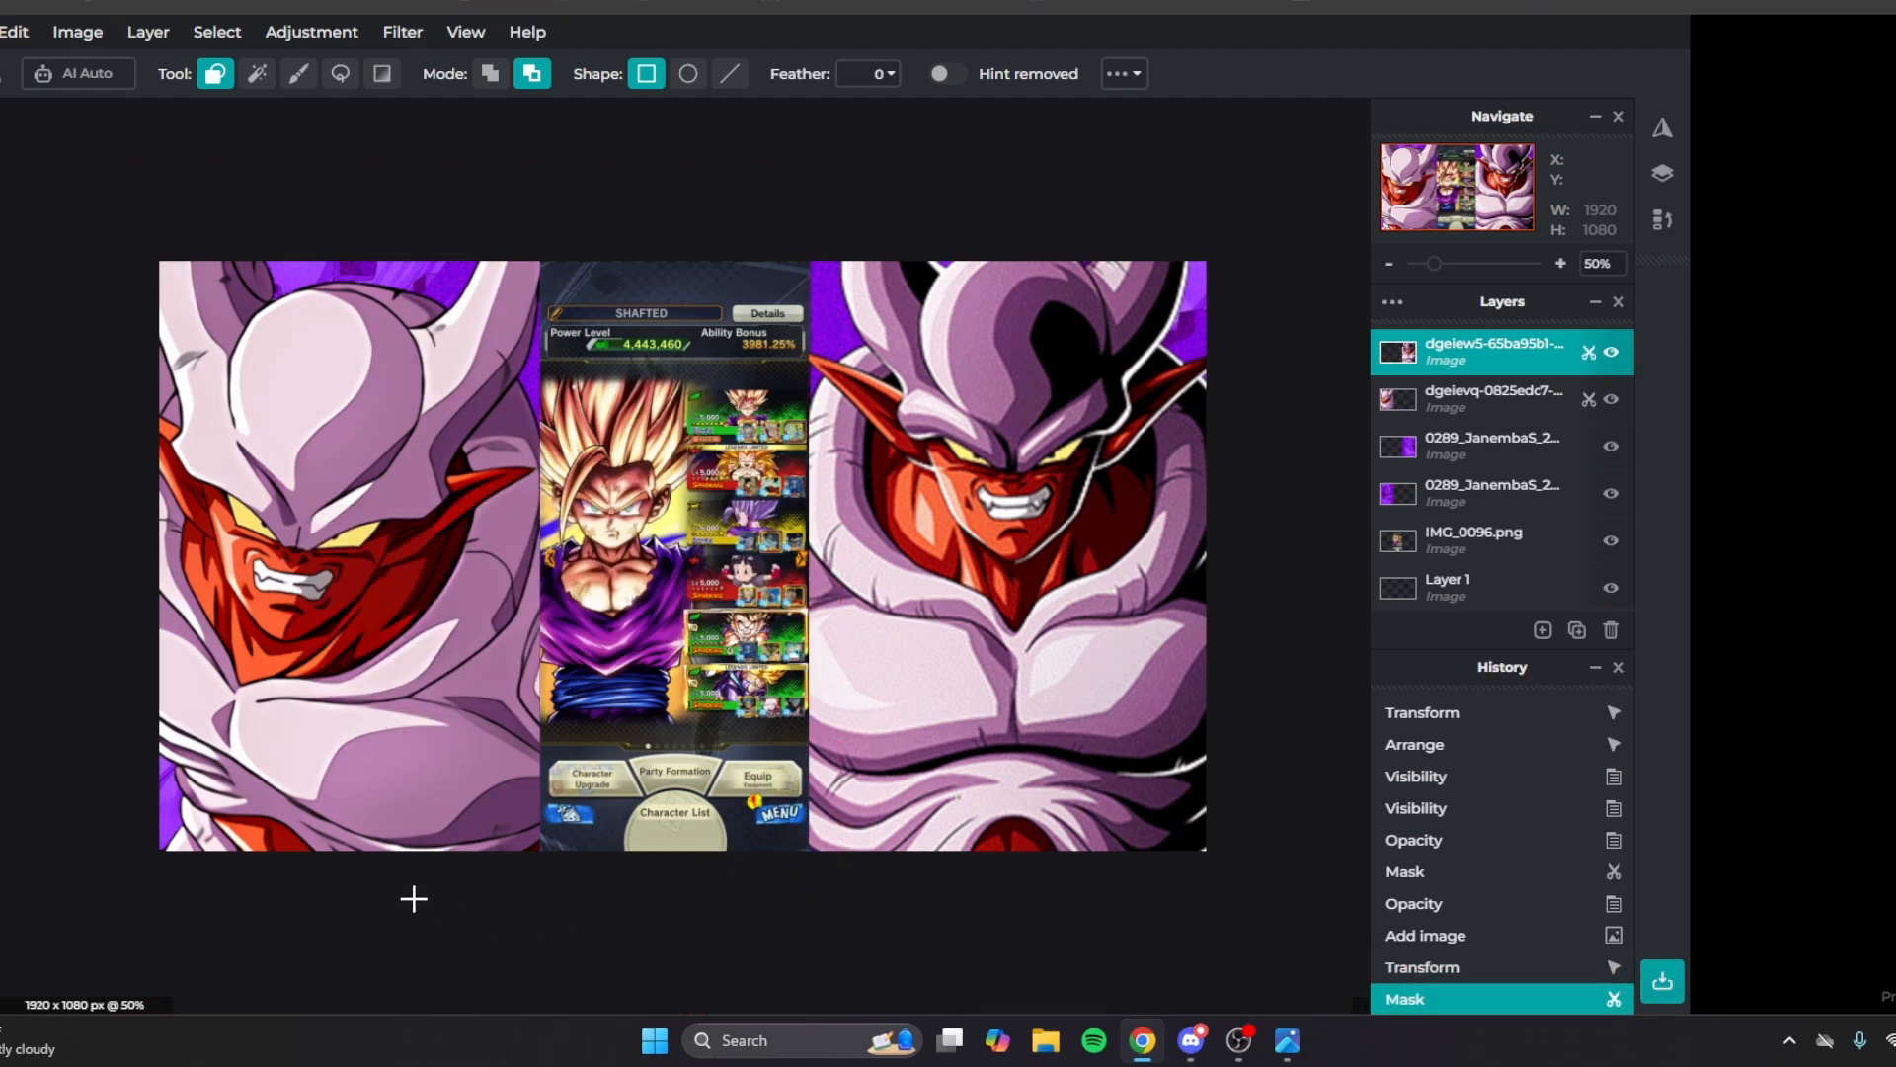
scroll(231, 927, down, 2)
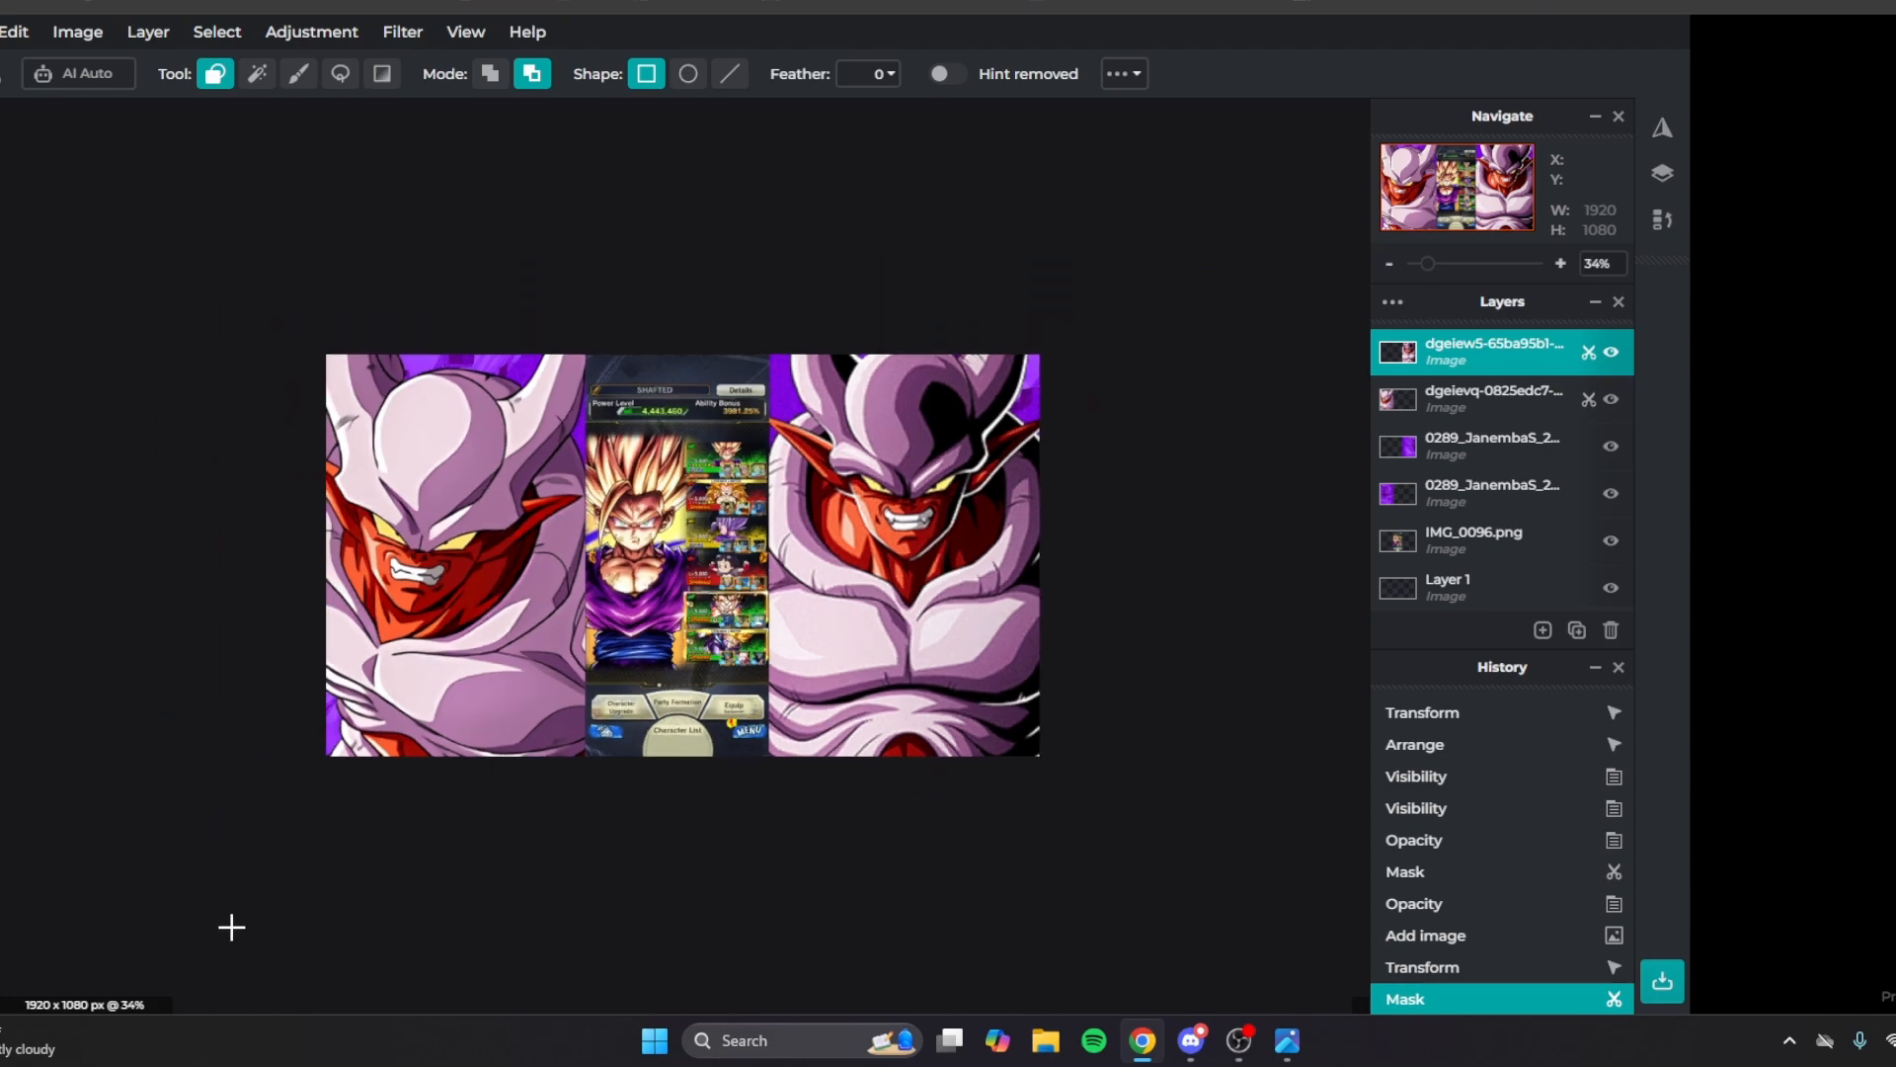
scroll(62, 863, up, 2)
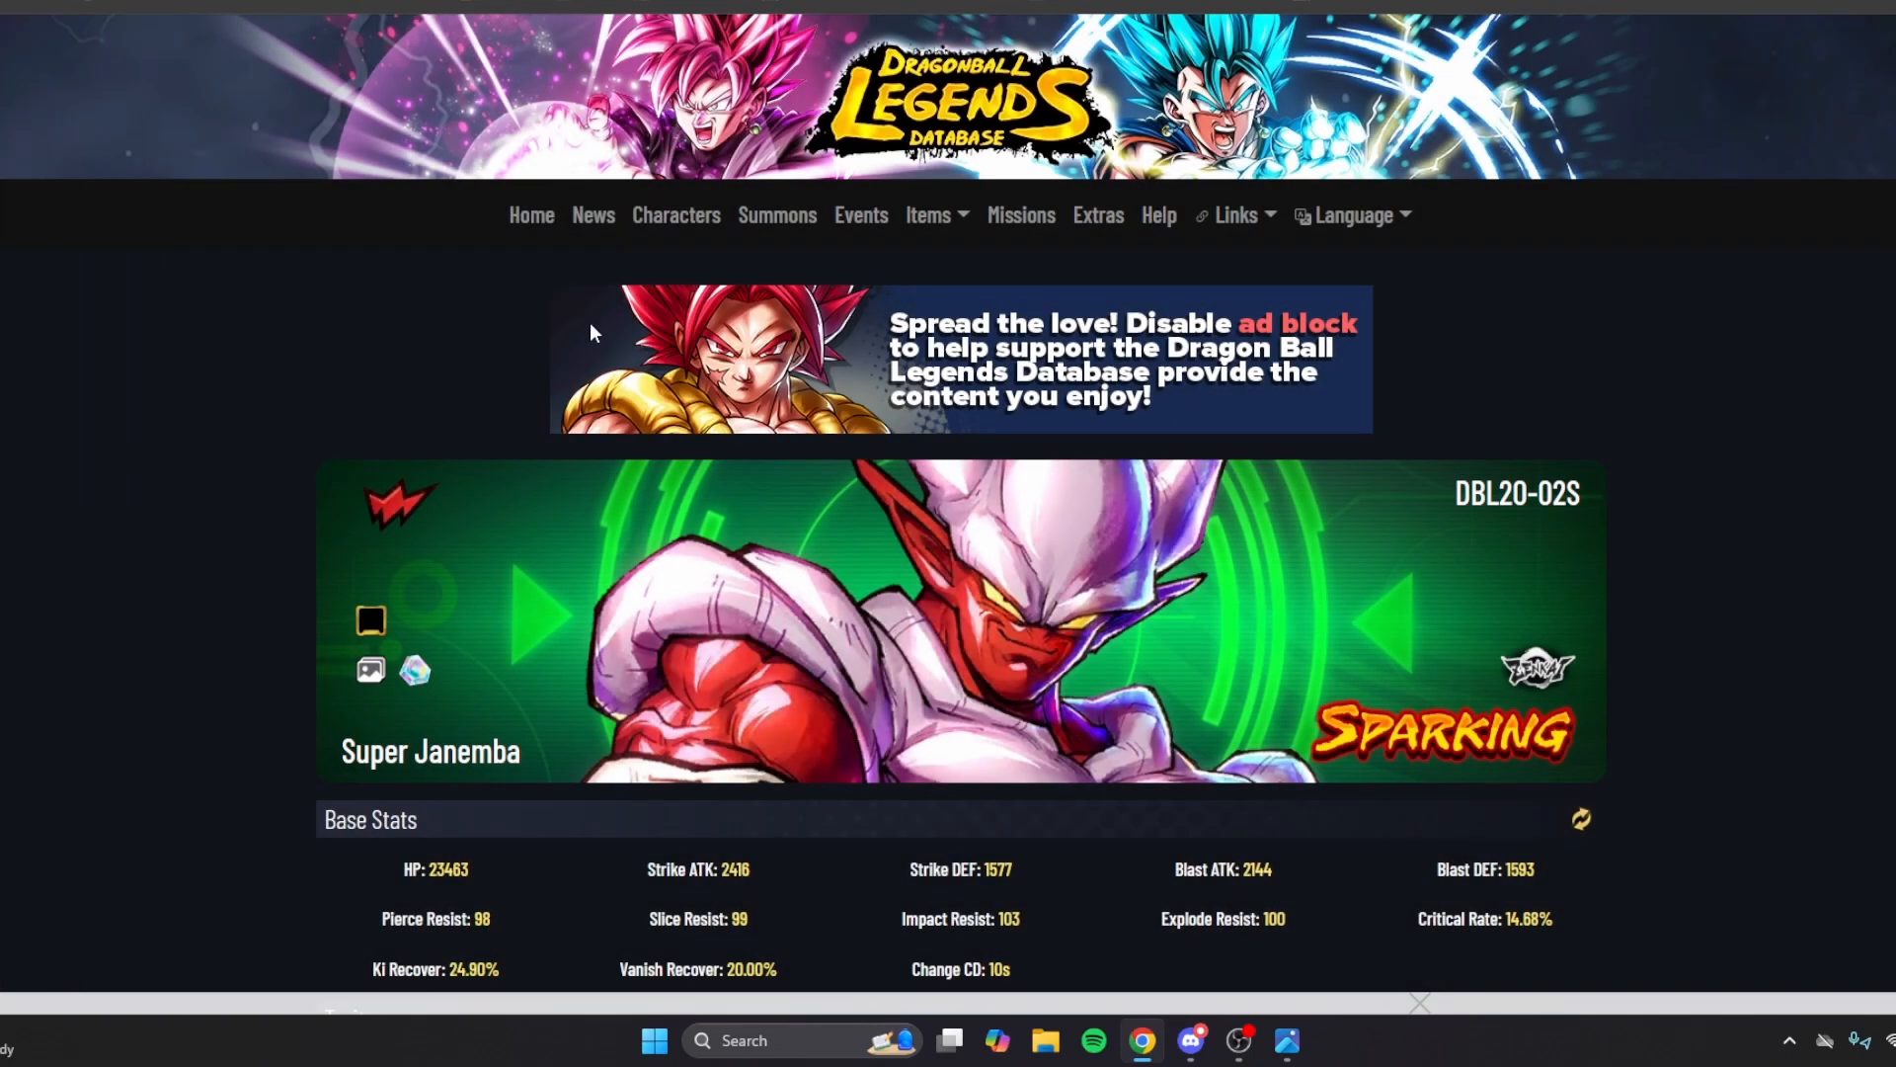
Search the Dragon Ball Legends Database characters for janemba and open the purple SP Super Janemba, DBL05-11S.
key(alt+Left)
click(910, 590)
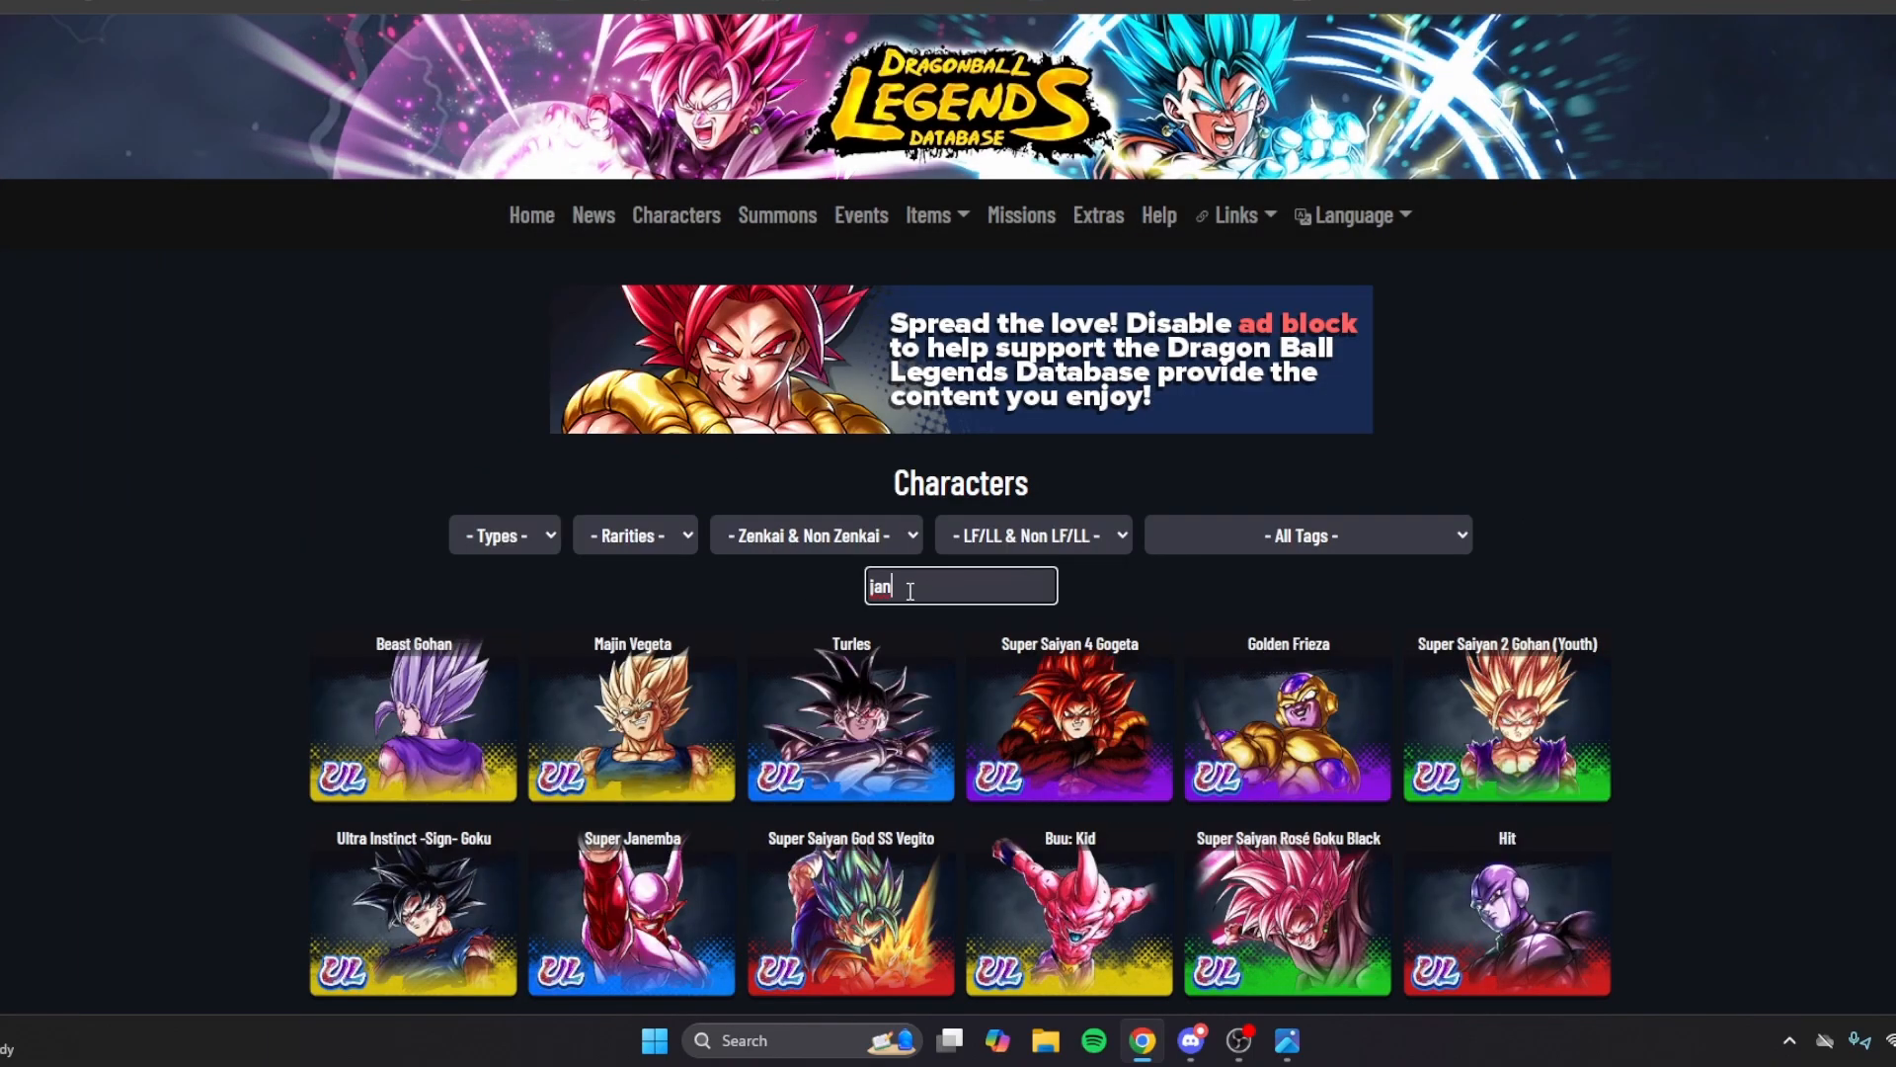
text(emba)
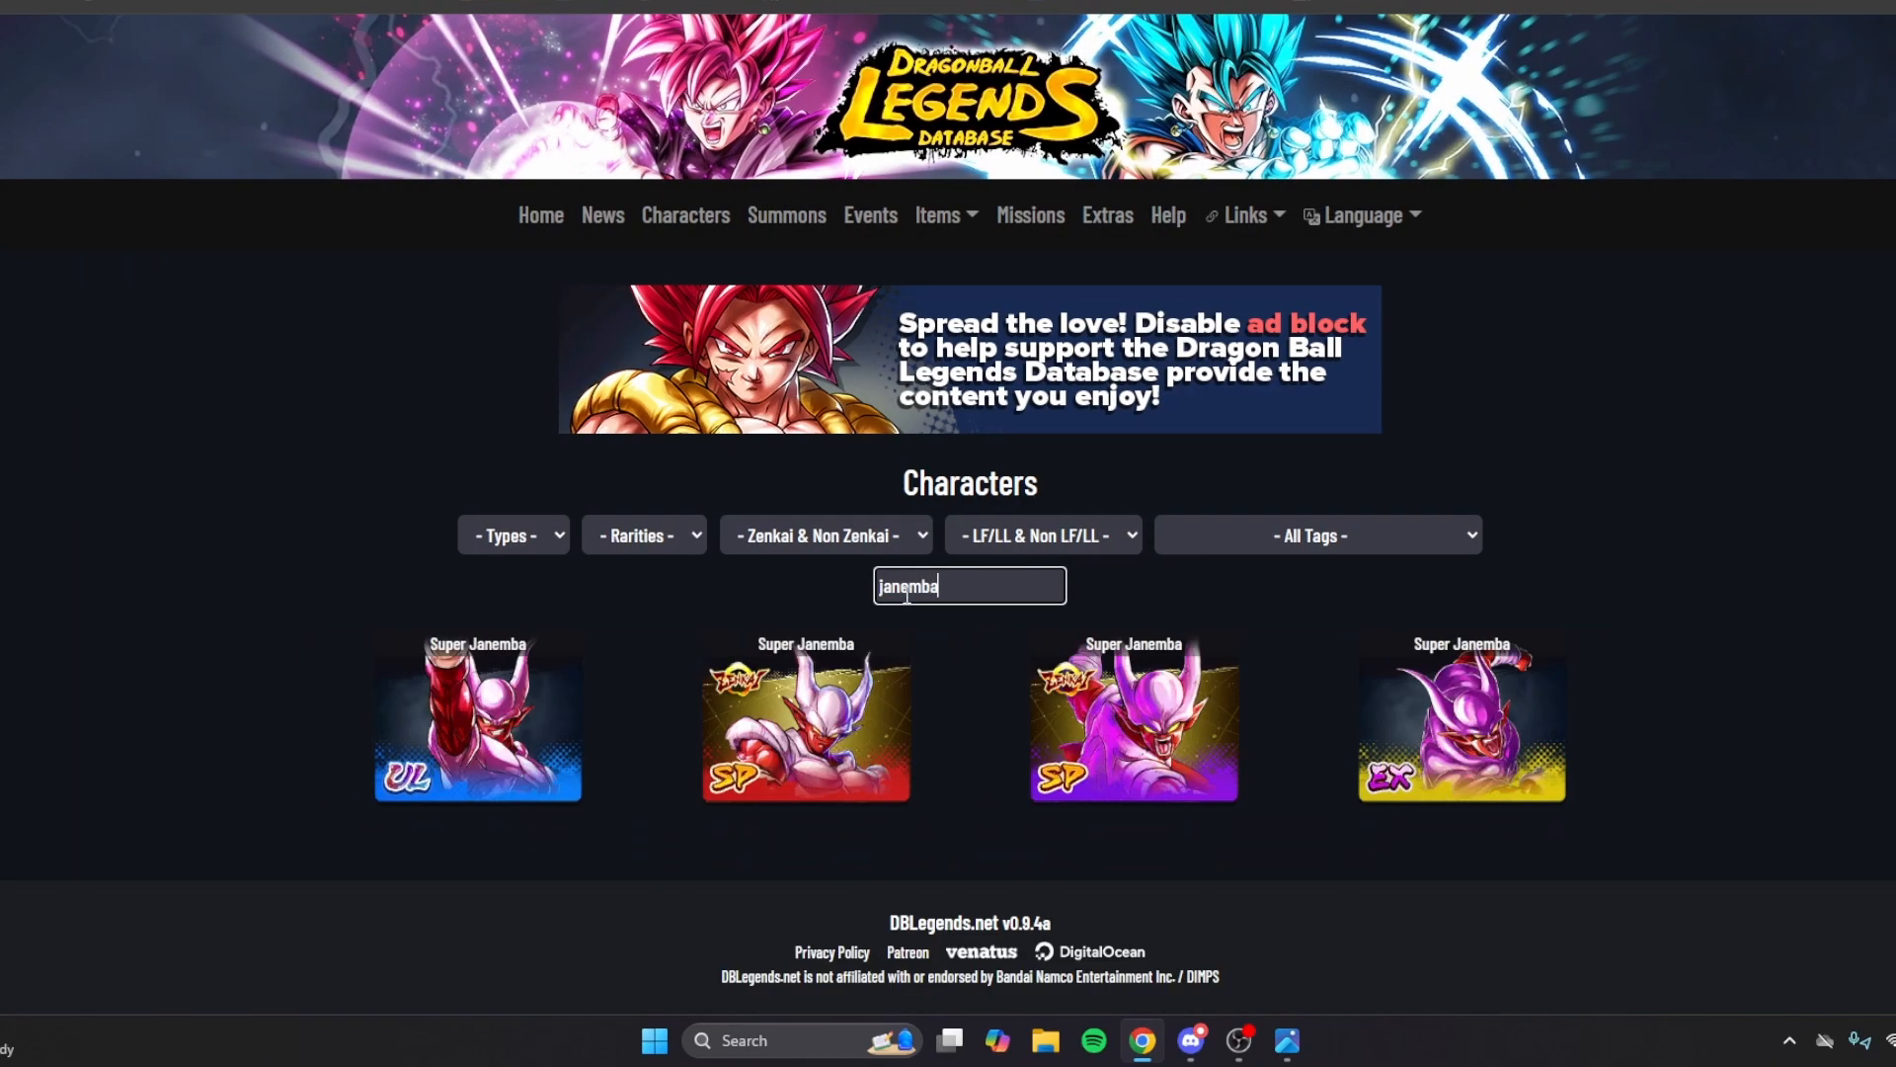
click(1283, 610)
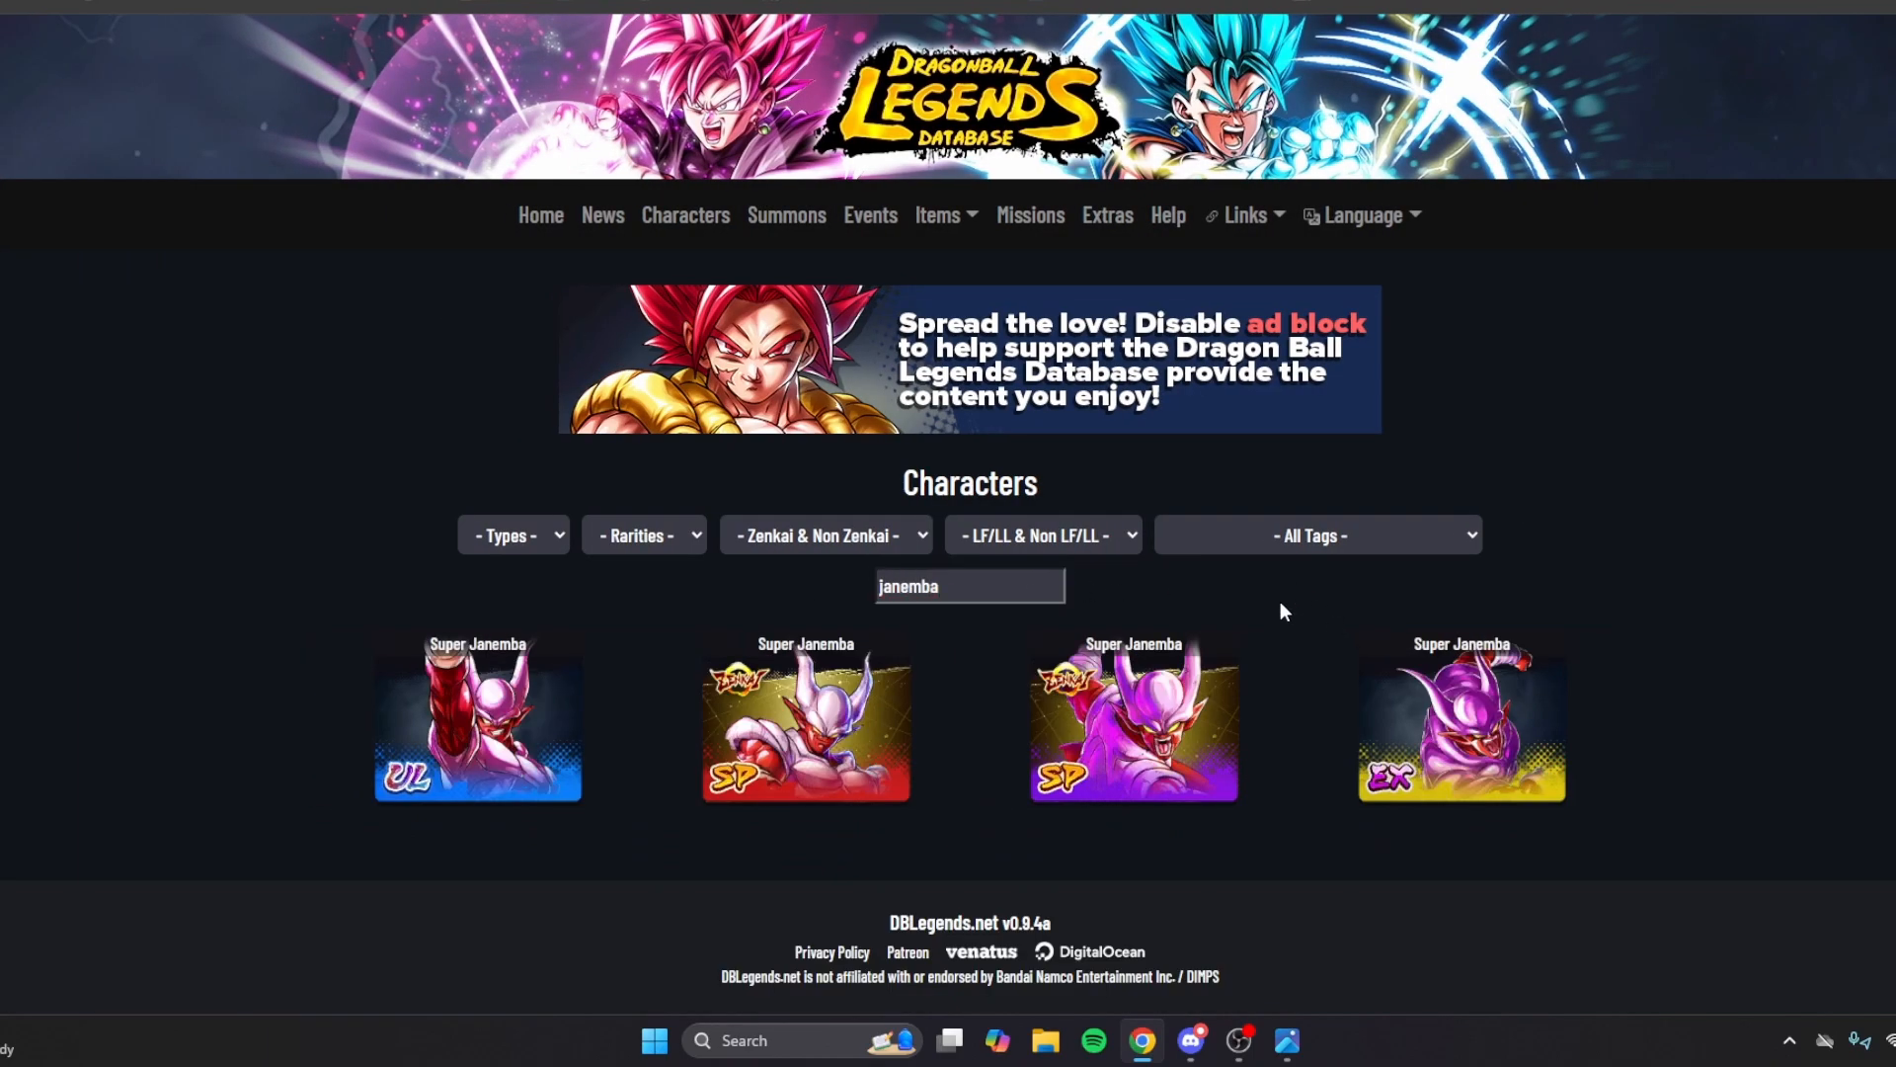
click(1126, 751)
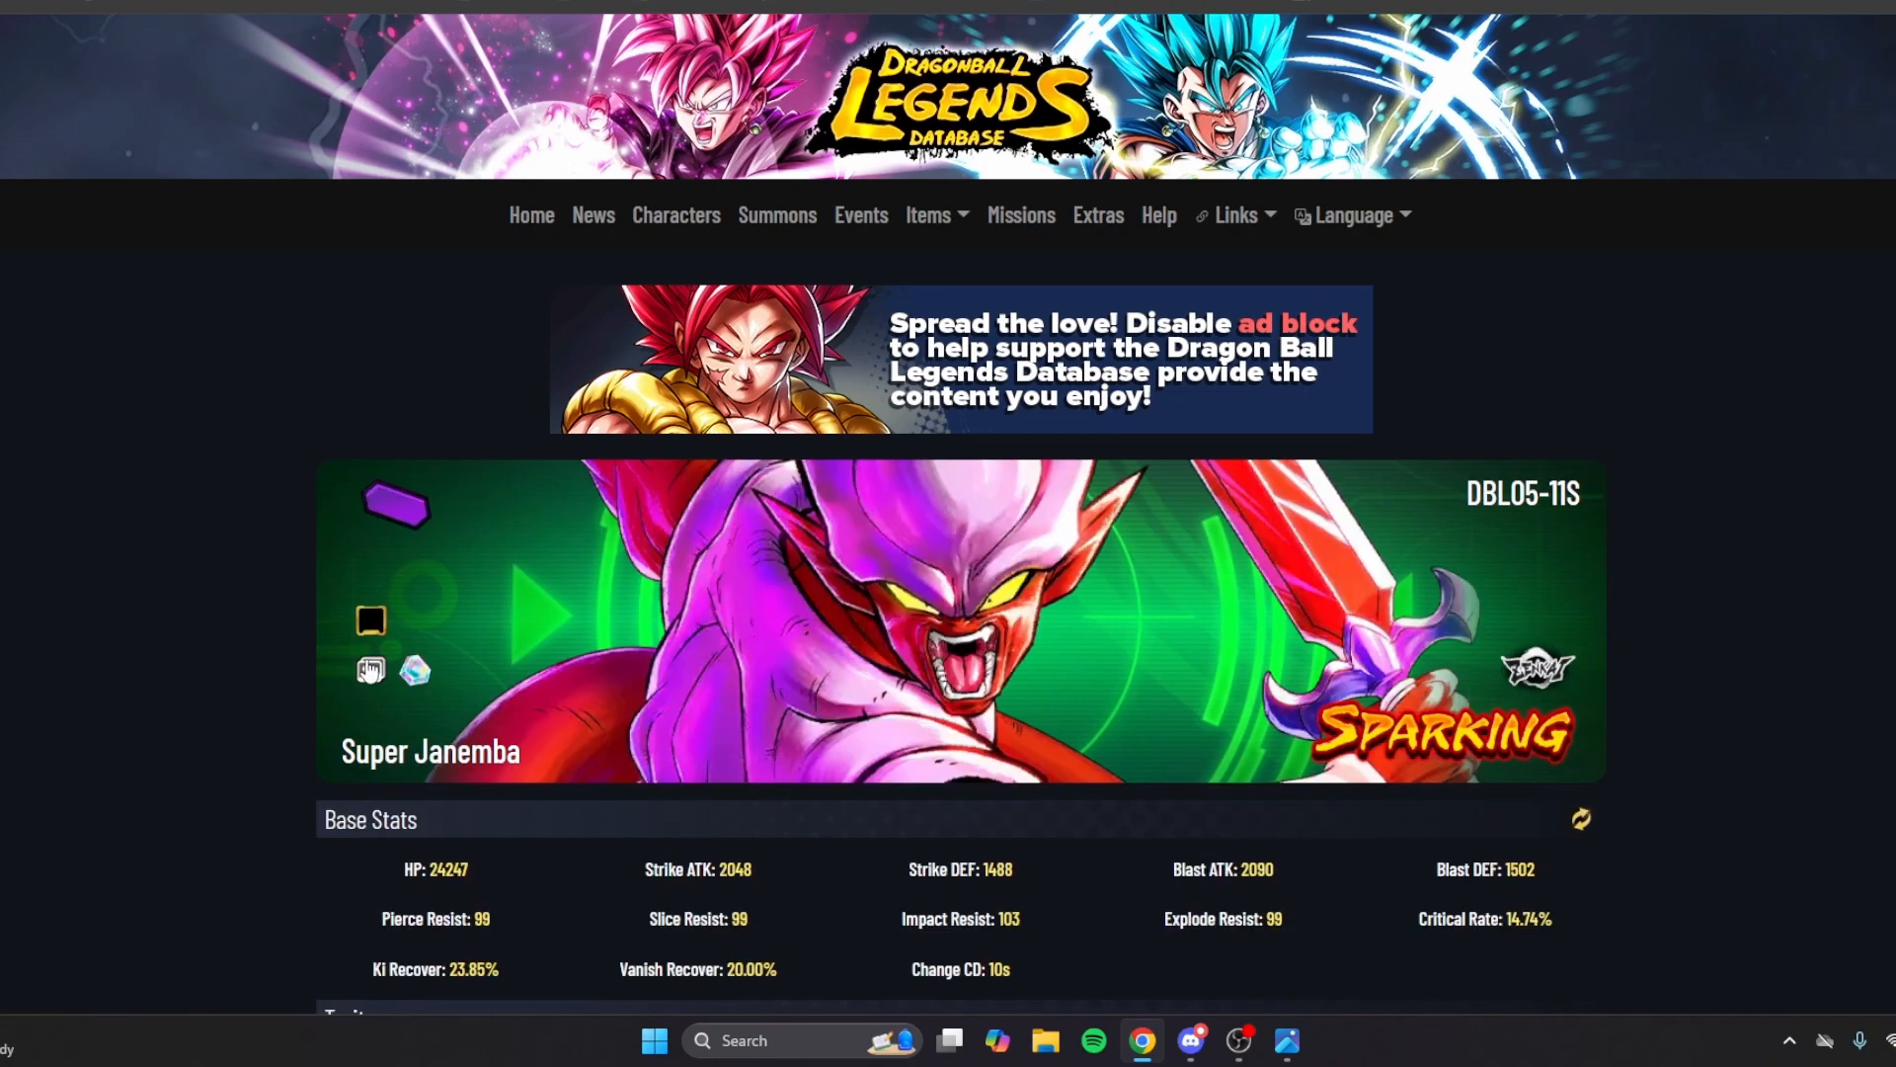
Open the character's card art assets and save the purple energy effect as the PNG 0149_JanembaS_149_Effect5.
click(371, 669)
scroll(123, 524, down, 10)
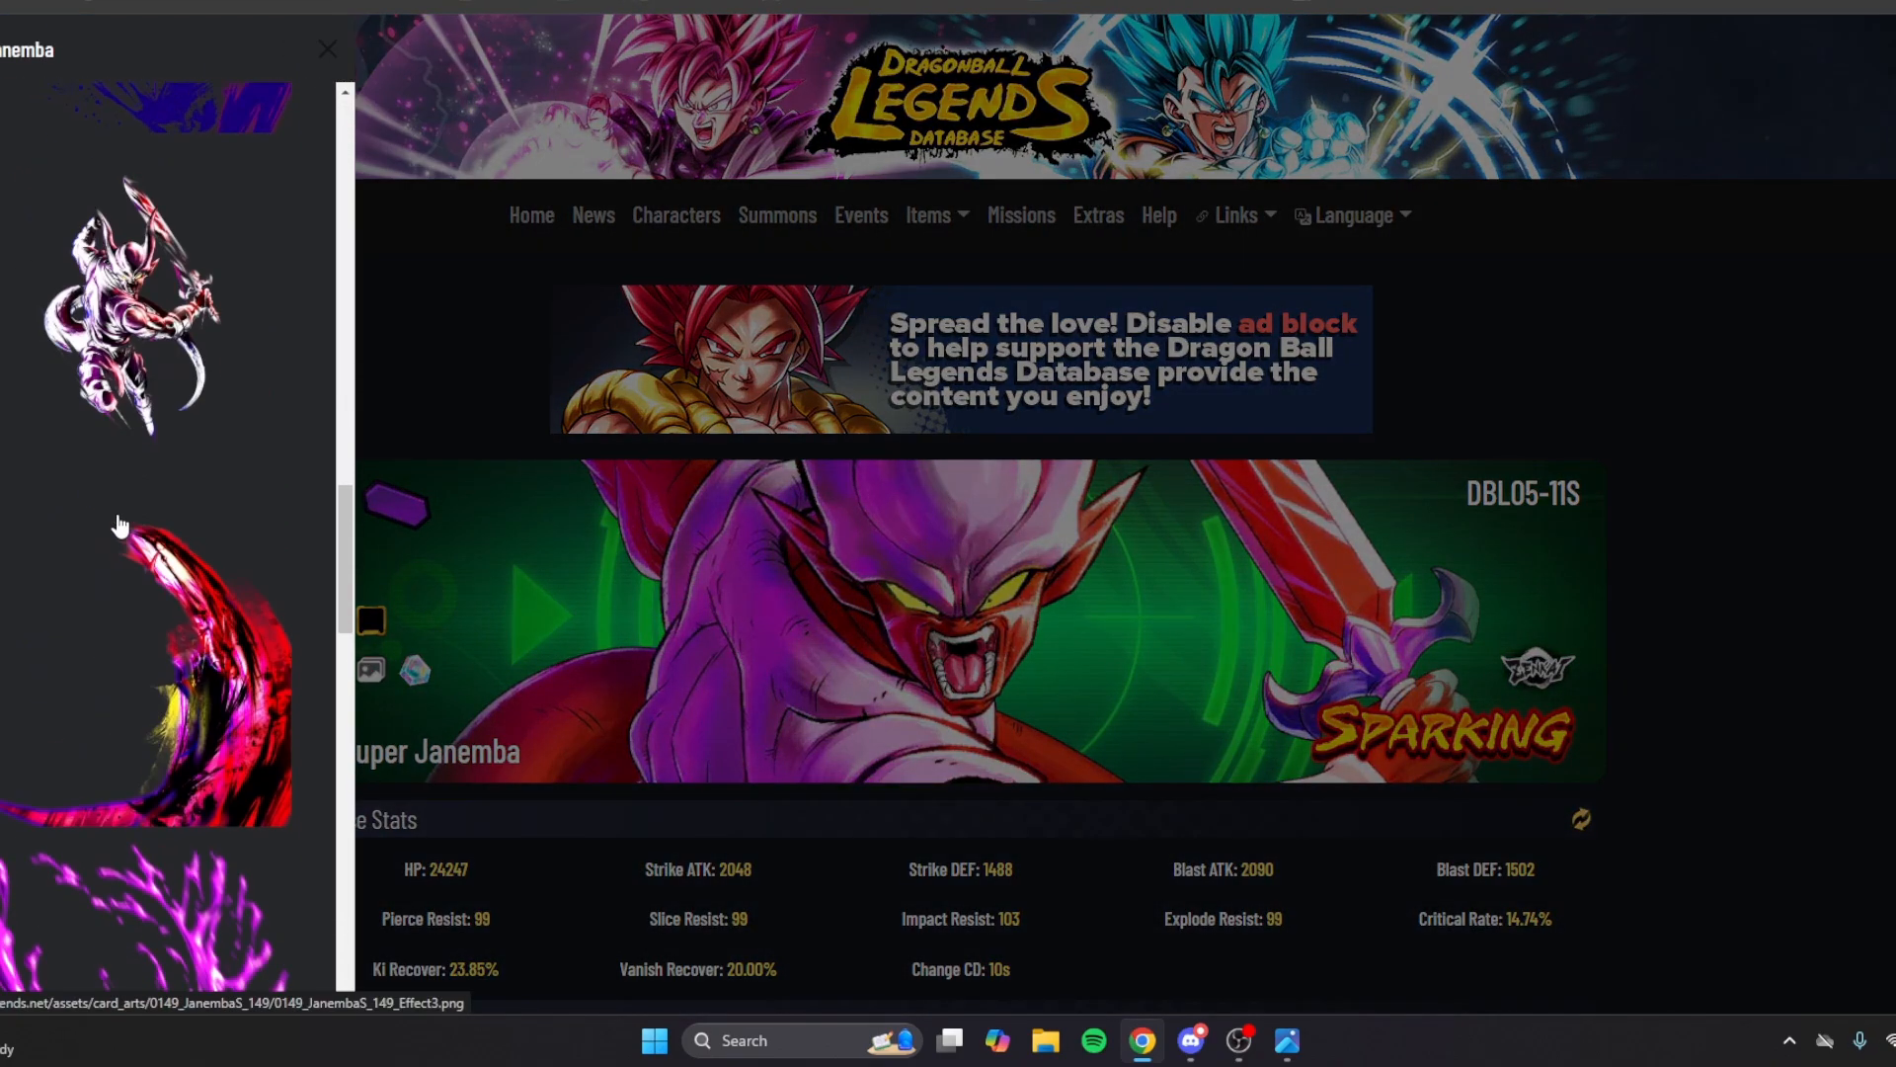
scroll(122, 518, down, 10)
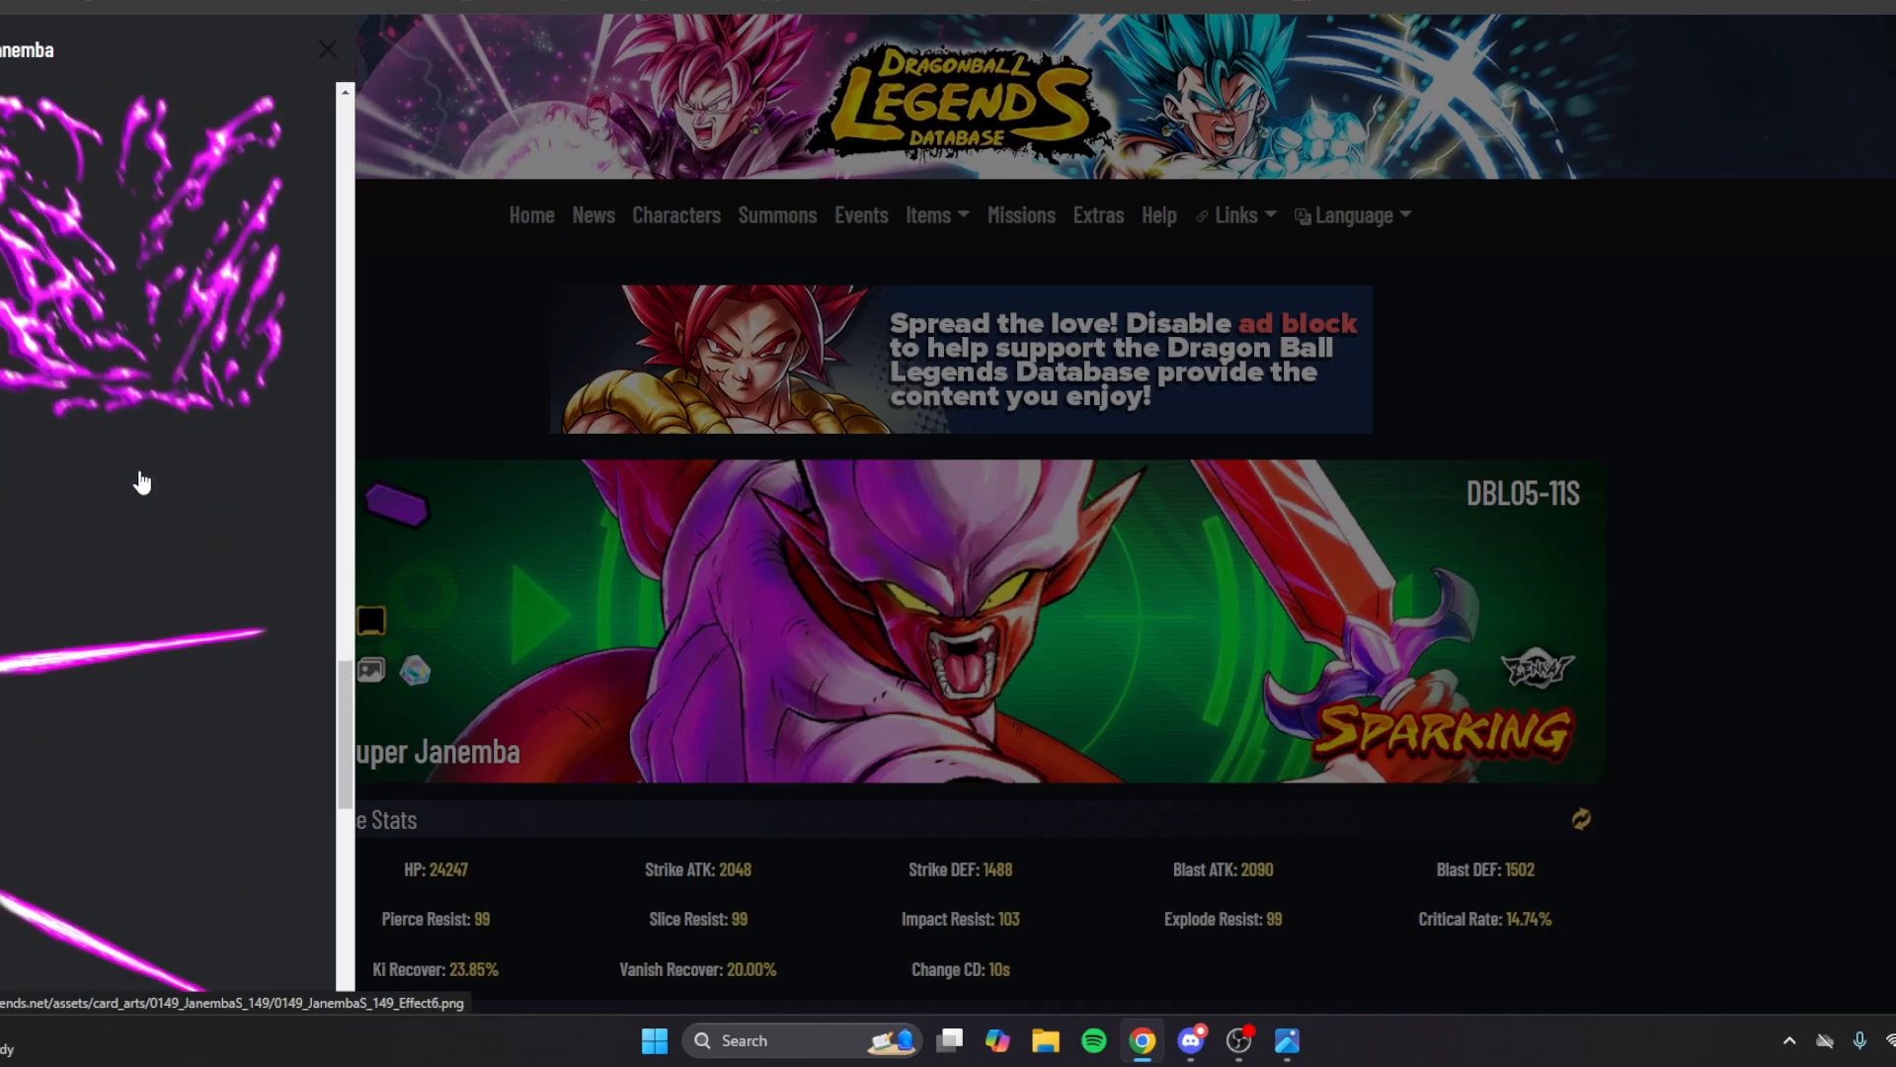
right_click(67, 319)
click(186, 608)
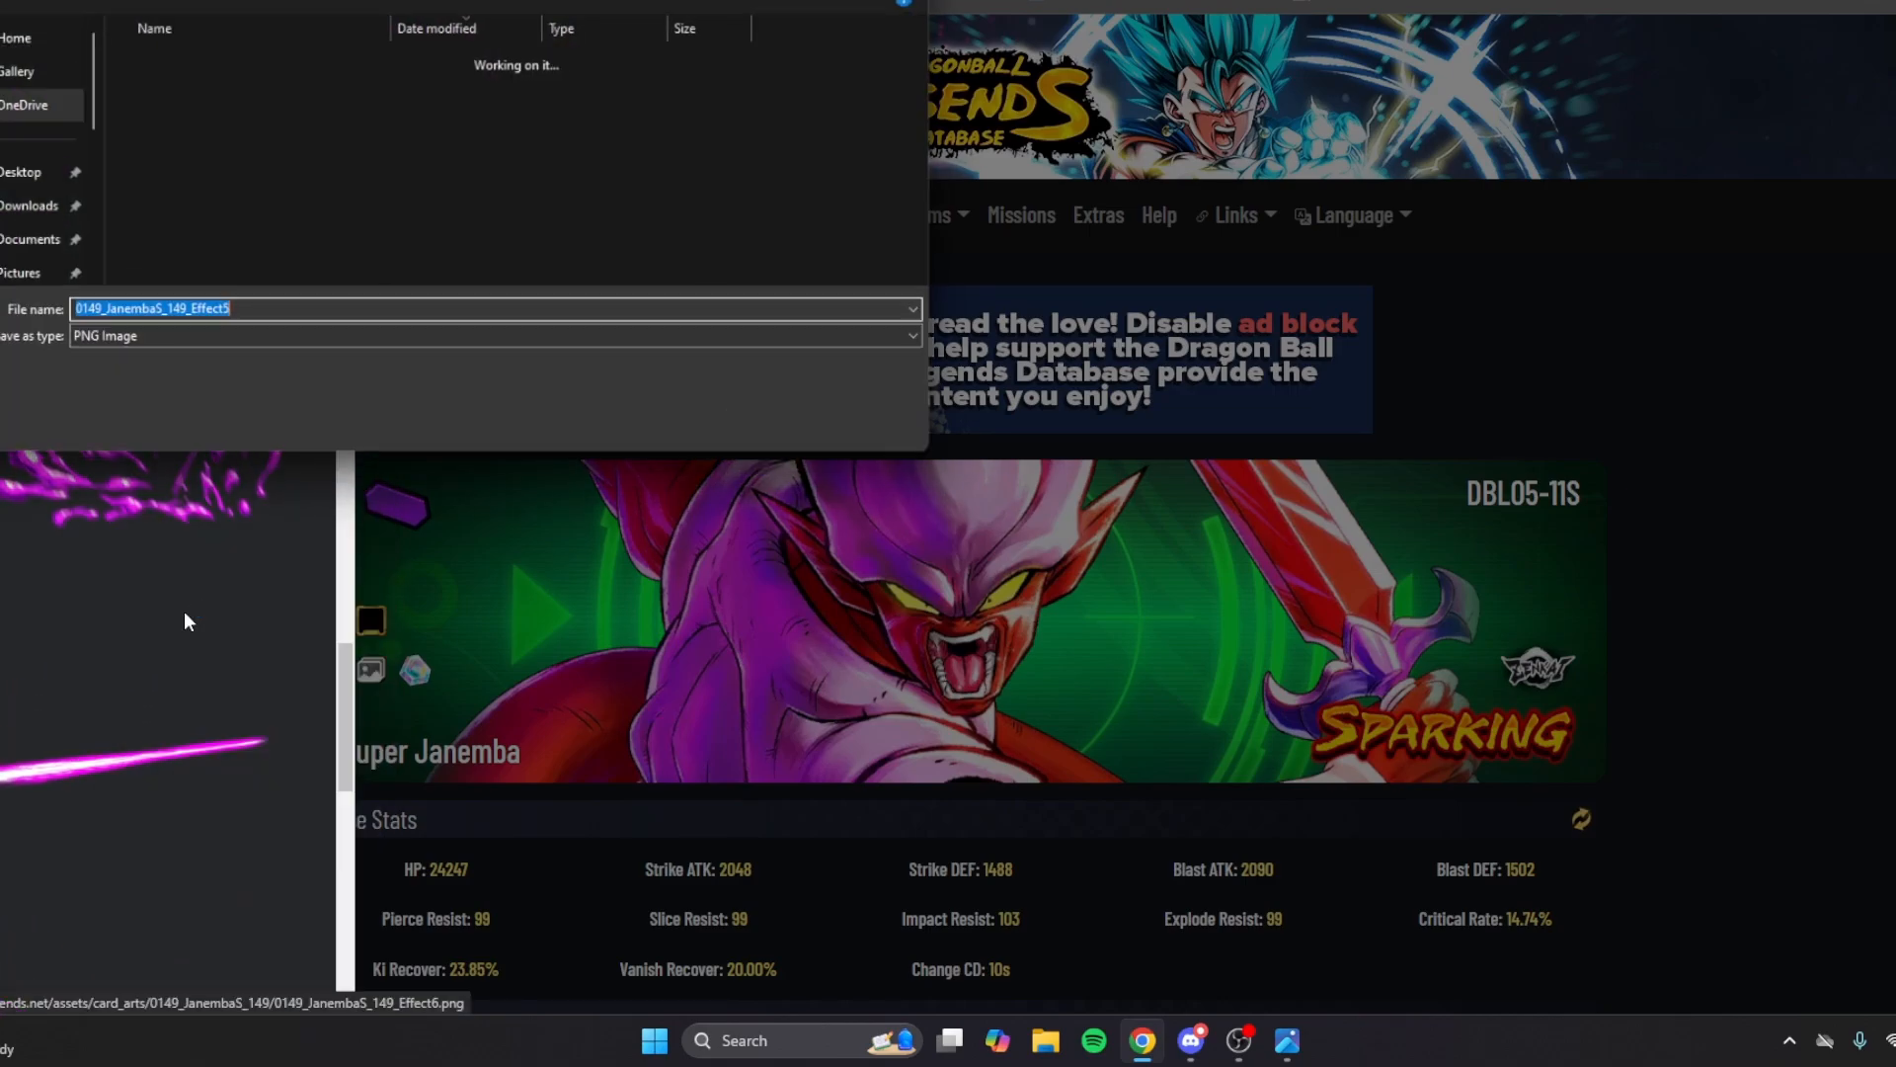
click(784, 433)
Switch back to Pixlr Editor and add 0149_JanembaS_149_Effect5 as an image layer above the right-hand purple background.
click(474, 6)
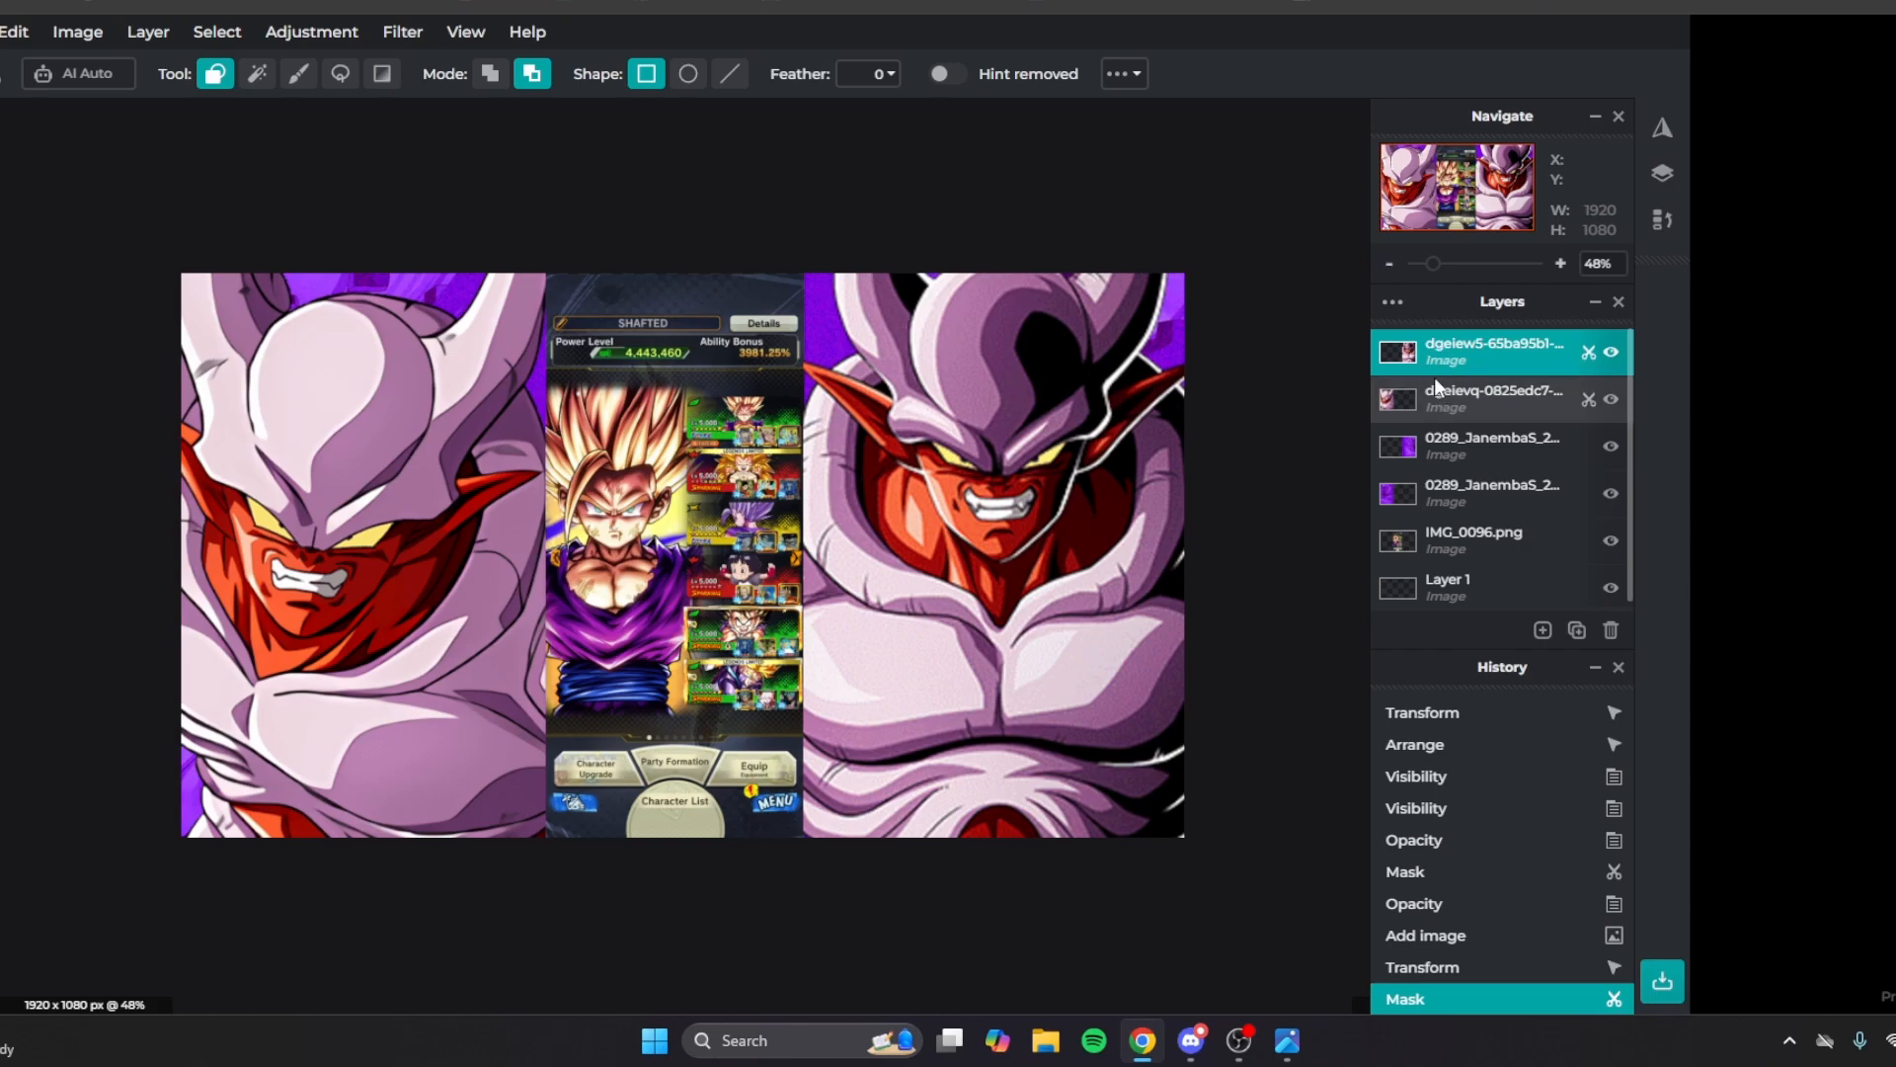
click(1459, 446)
click(1543, 630)
click(1484, 555)
click(289, 88)
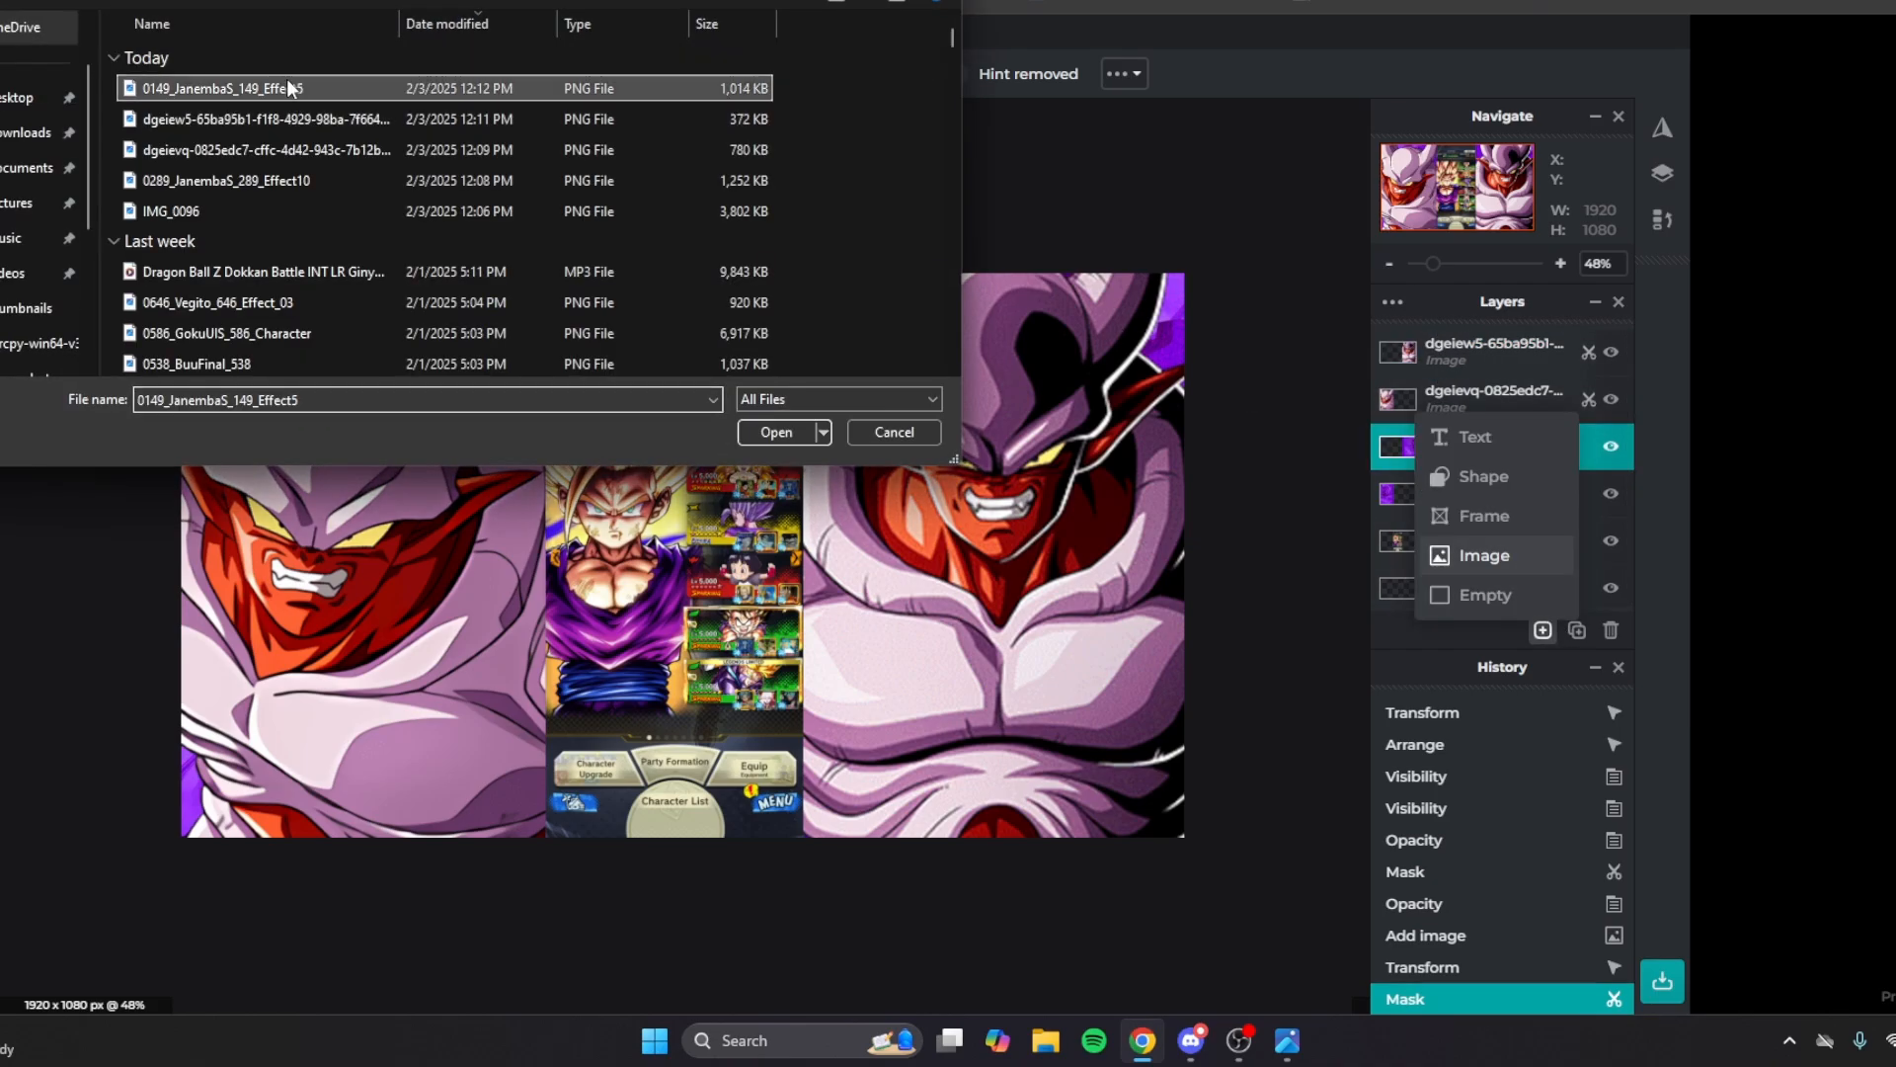
click(758, 435)
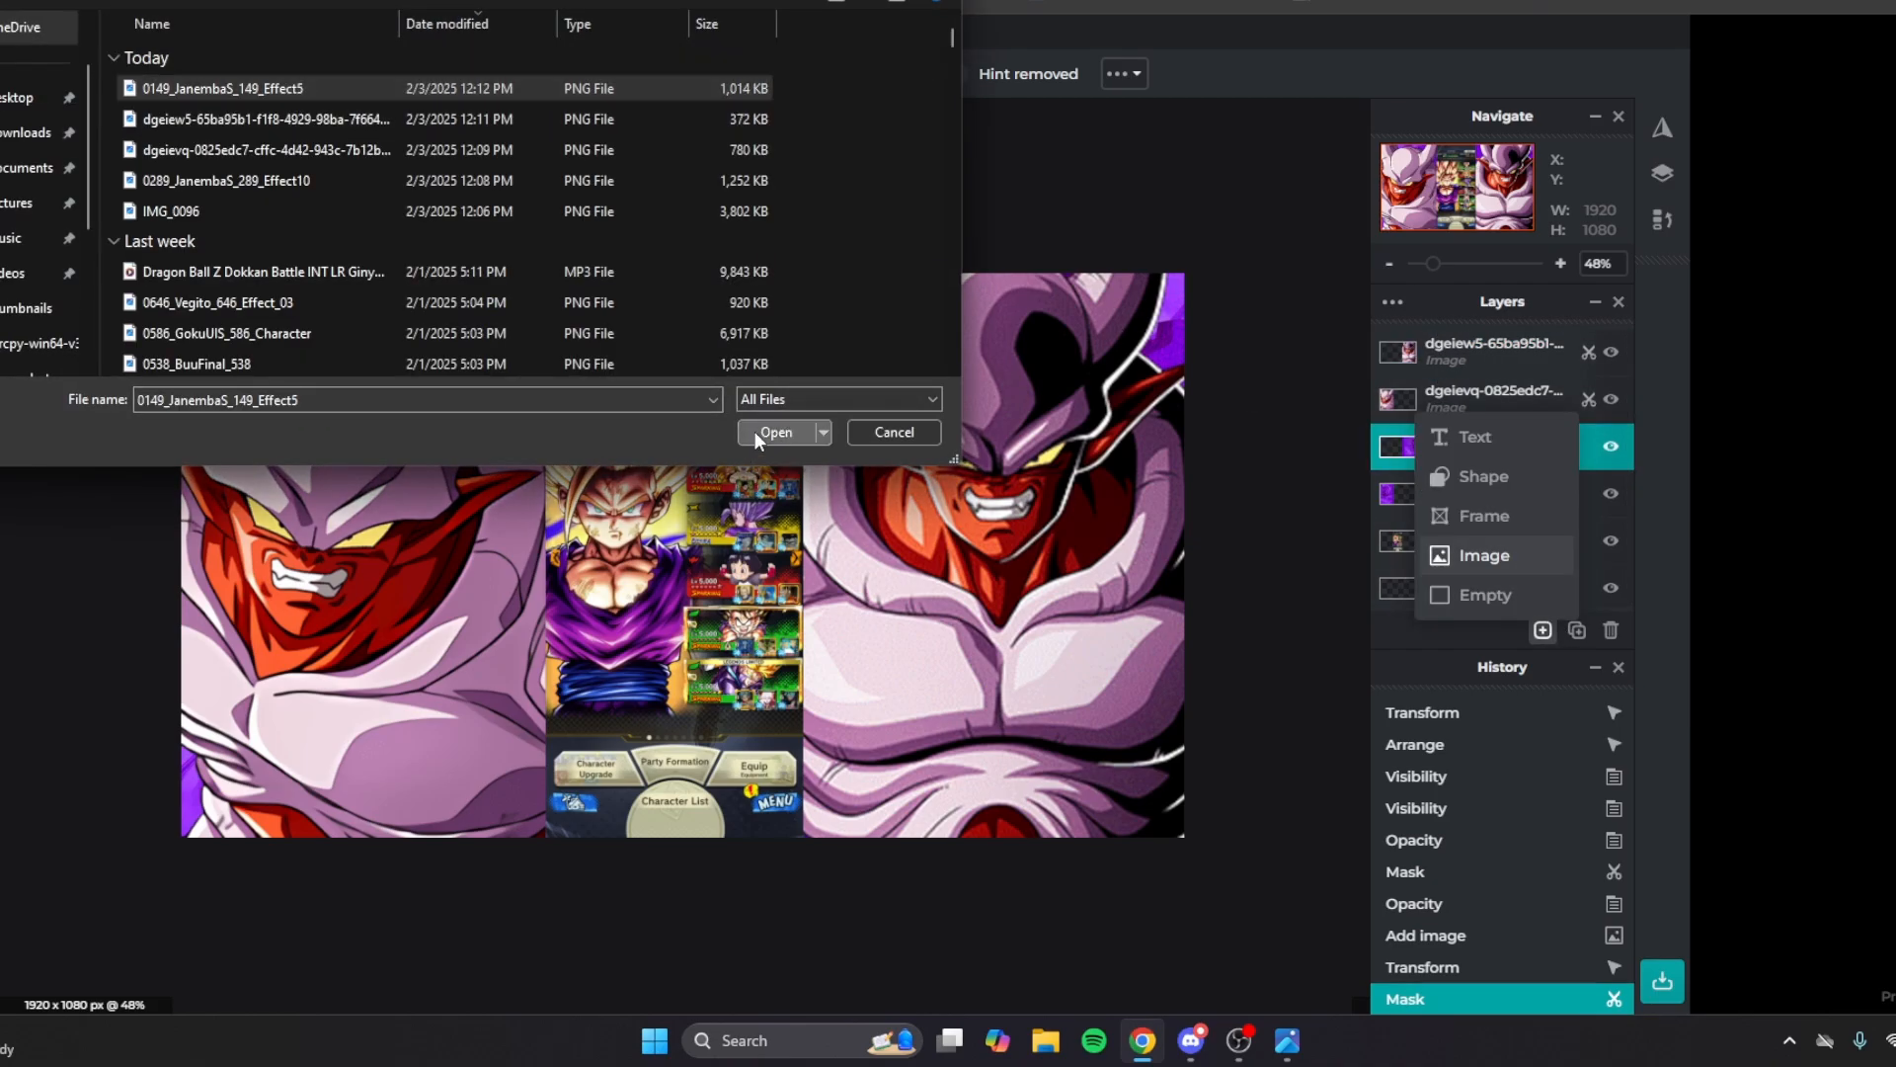
Enlarge the purple energy effect, bring its layer to the front of the stack, and position it over the right-hand Janemba.
drag(950, 286, 1229, 173)
drag(1096, 296, 827, 395)
key(ctrl+z)
drag(1422, 445, 1432, 347)
drag(790, 487, 991, 696)
Mask the purple energy effect off the centre team screenshot using a rectangular mask in remove mode.
key(k)
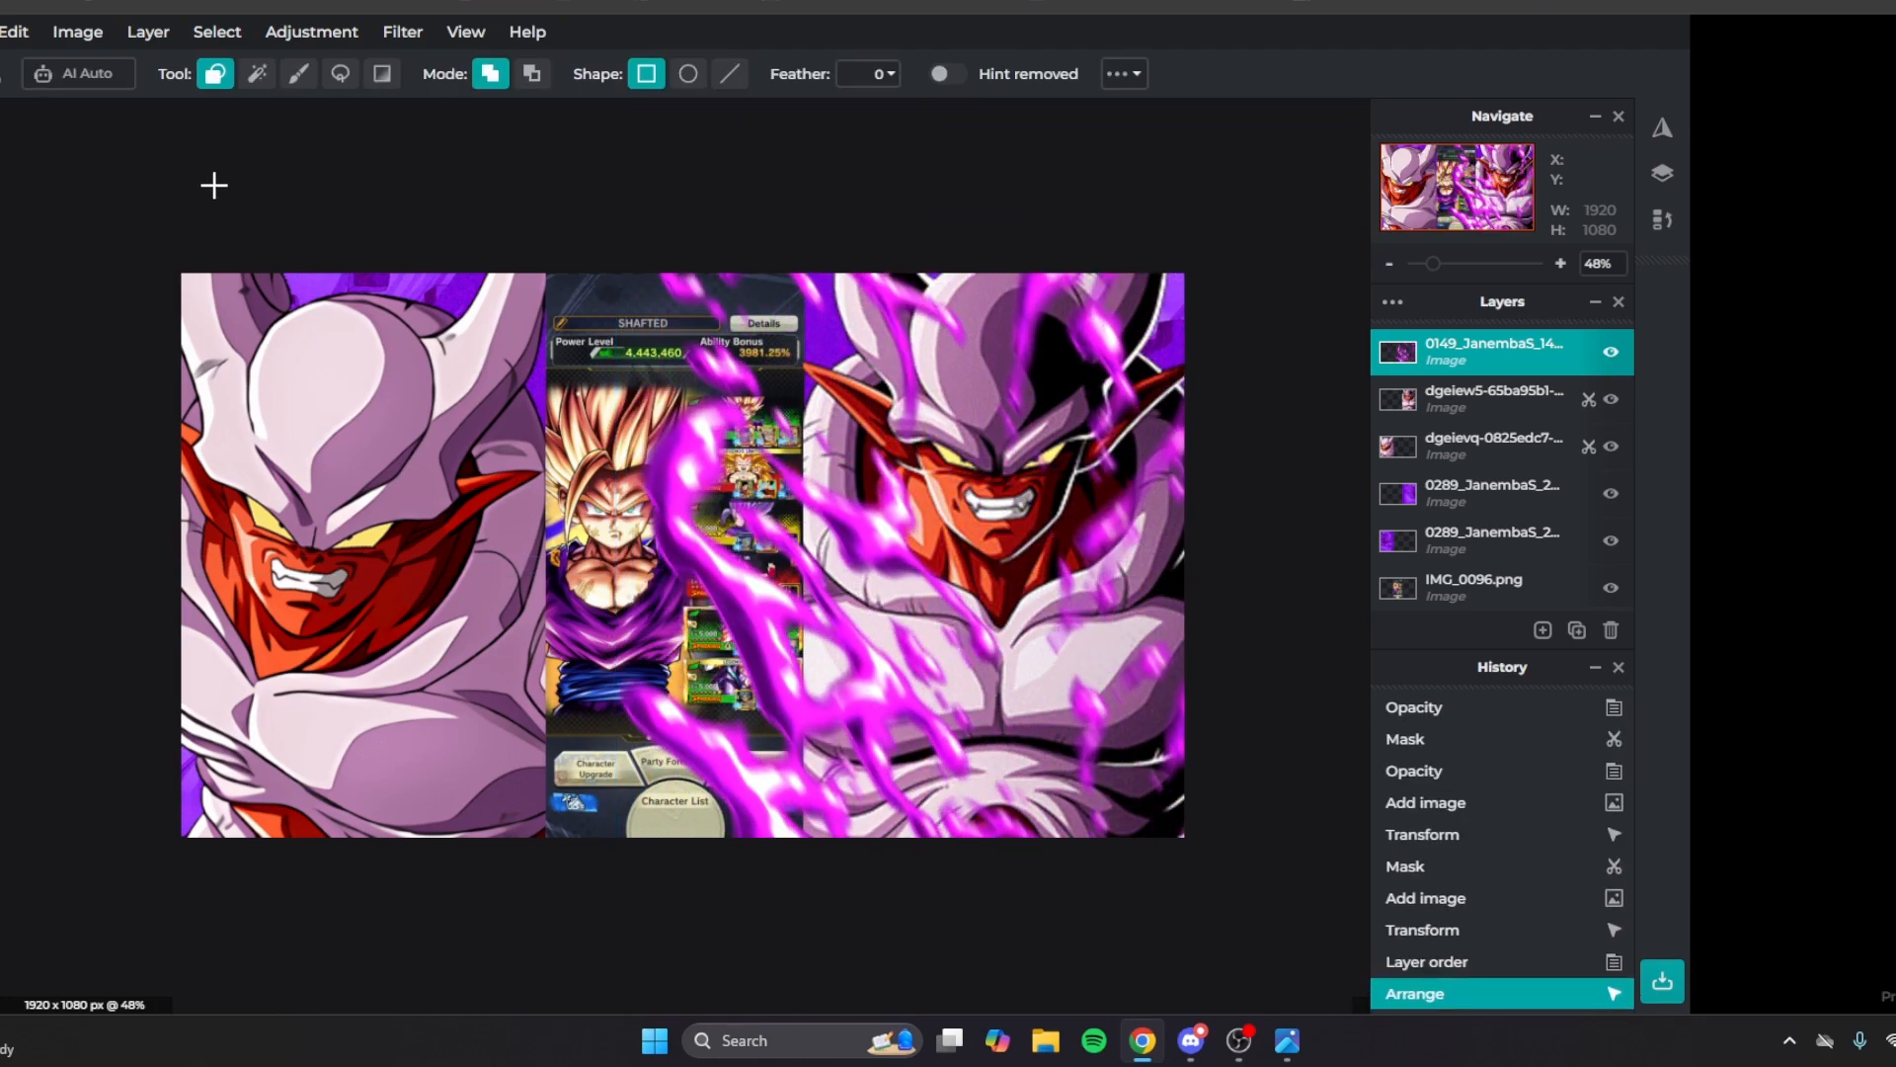
click(532, 74)
drag(730, 973, 805, 997)
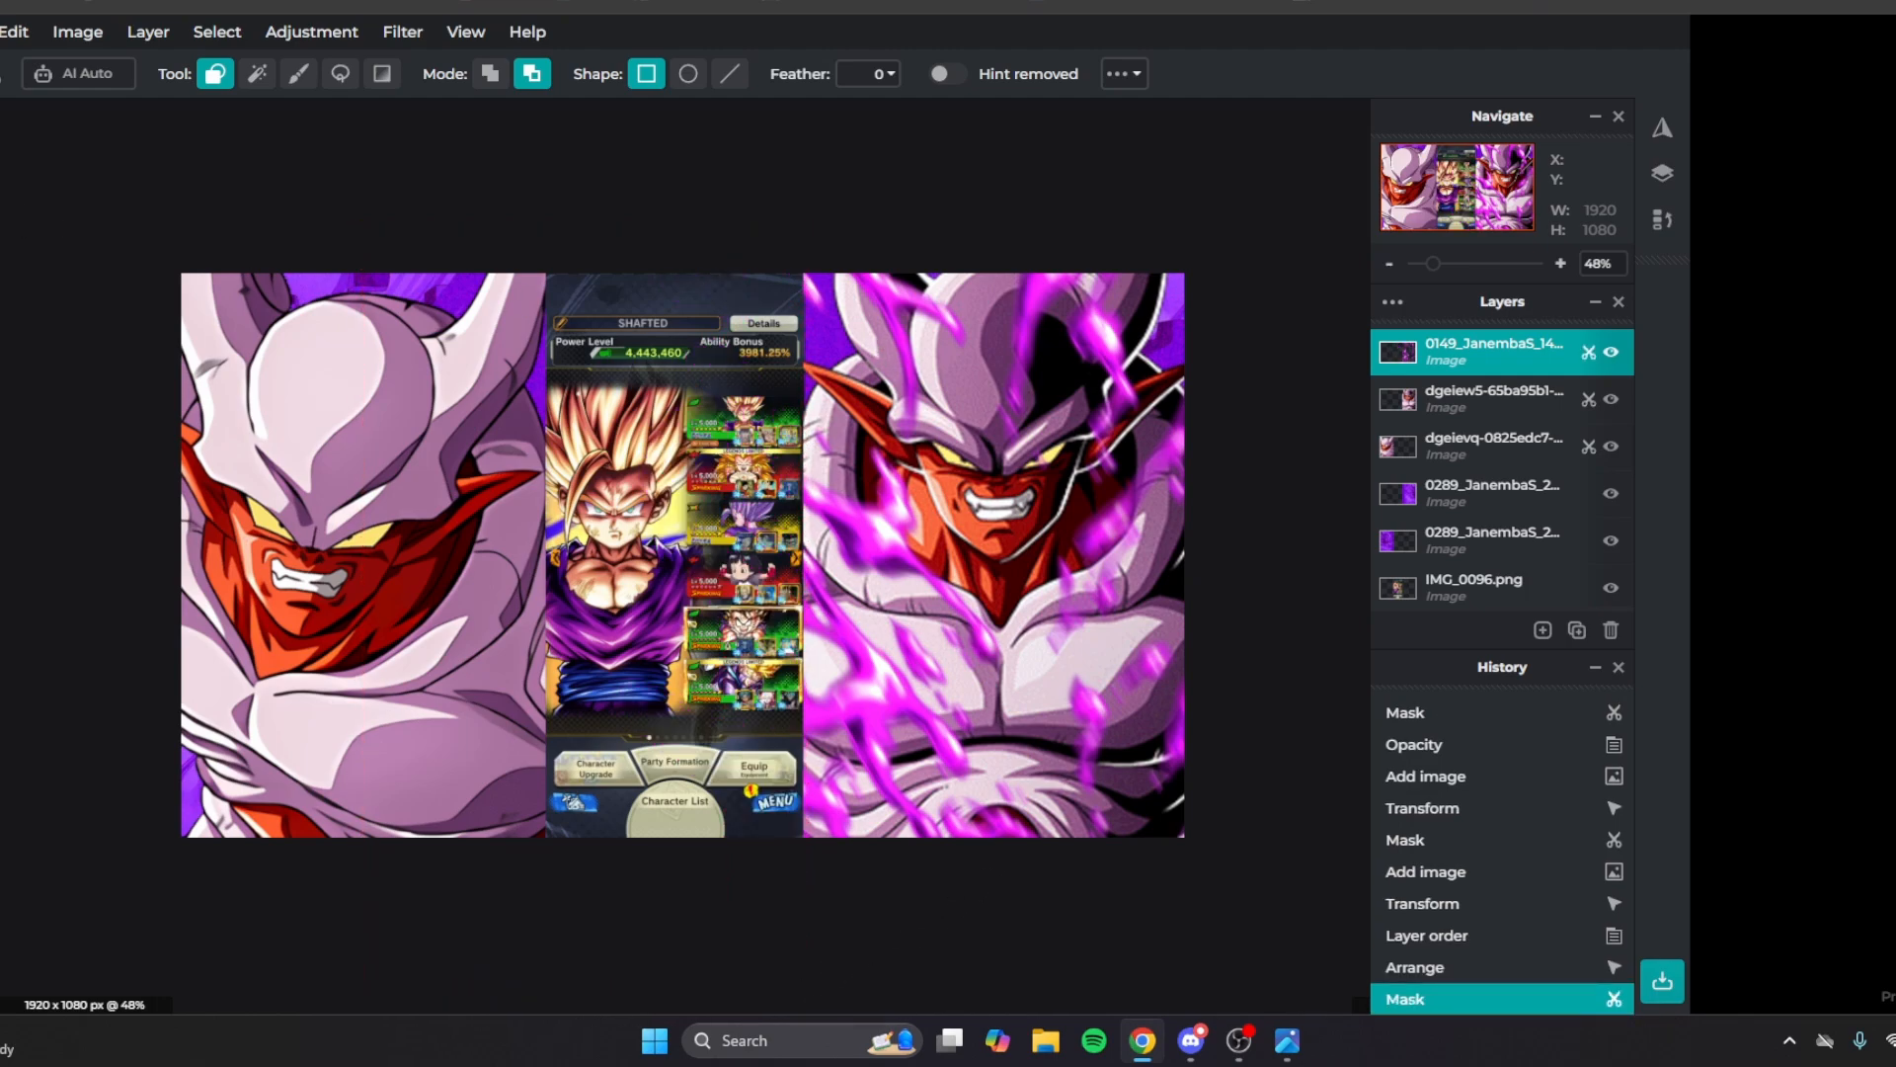
Erase the purple energy effect over the right-hand Janemba's face with a soft 500 px brush.
key(b)
click(122, 73)
drag(124, 153, 230, 166)
click(53, 670)
mouse_move(1051, 490)
mouse_down()
mouse_move(941, 465)
mouse_move(1032, 481)
mouse_move(1066, 555)
mouse_move(987, 383)
mouse_move(991, 581)
mouse_move(992, 395)
mouse_up()
click(994, 394)
Duplicate the masked energy effect layer and move the copy over the left-hand Janemba.
double_click(1485, 364)
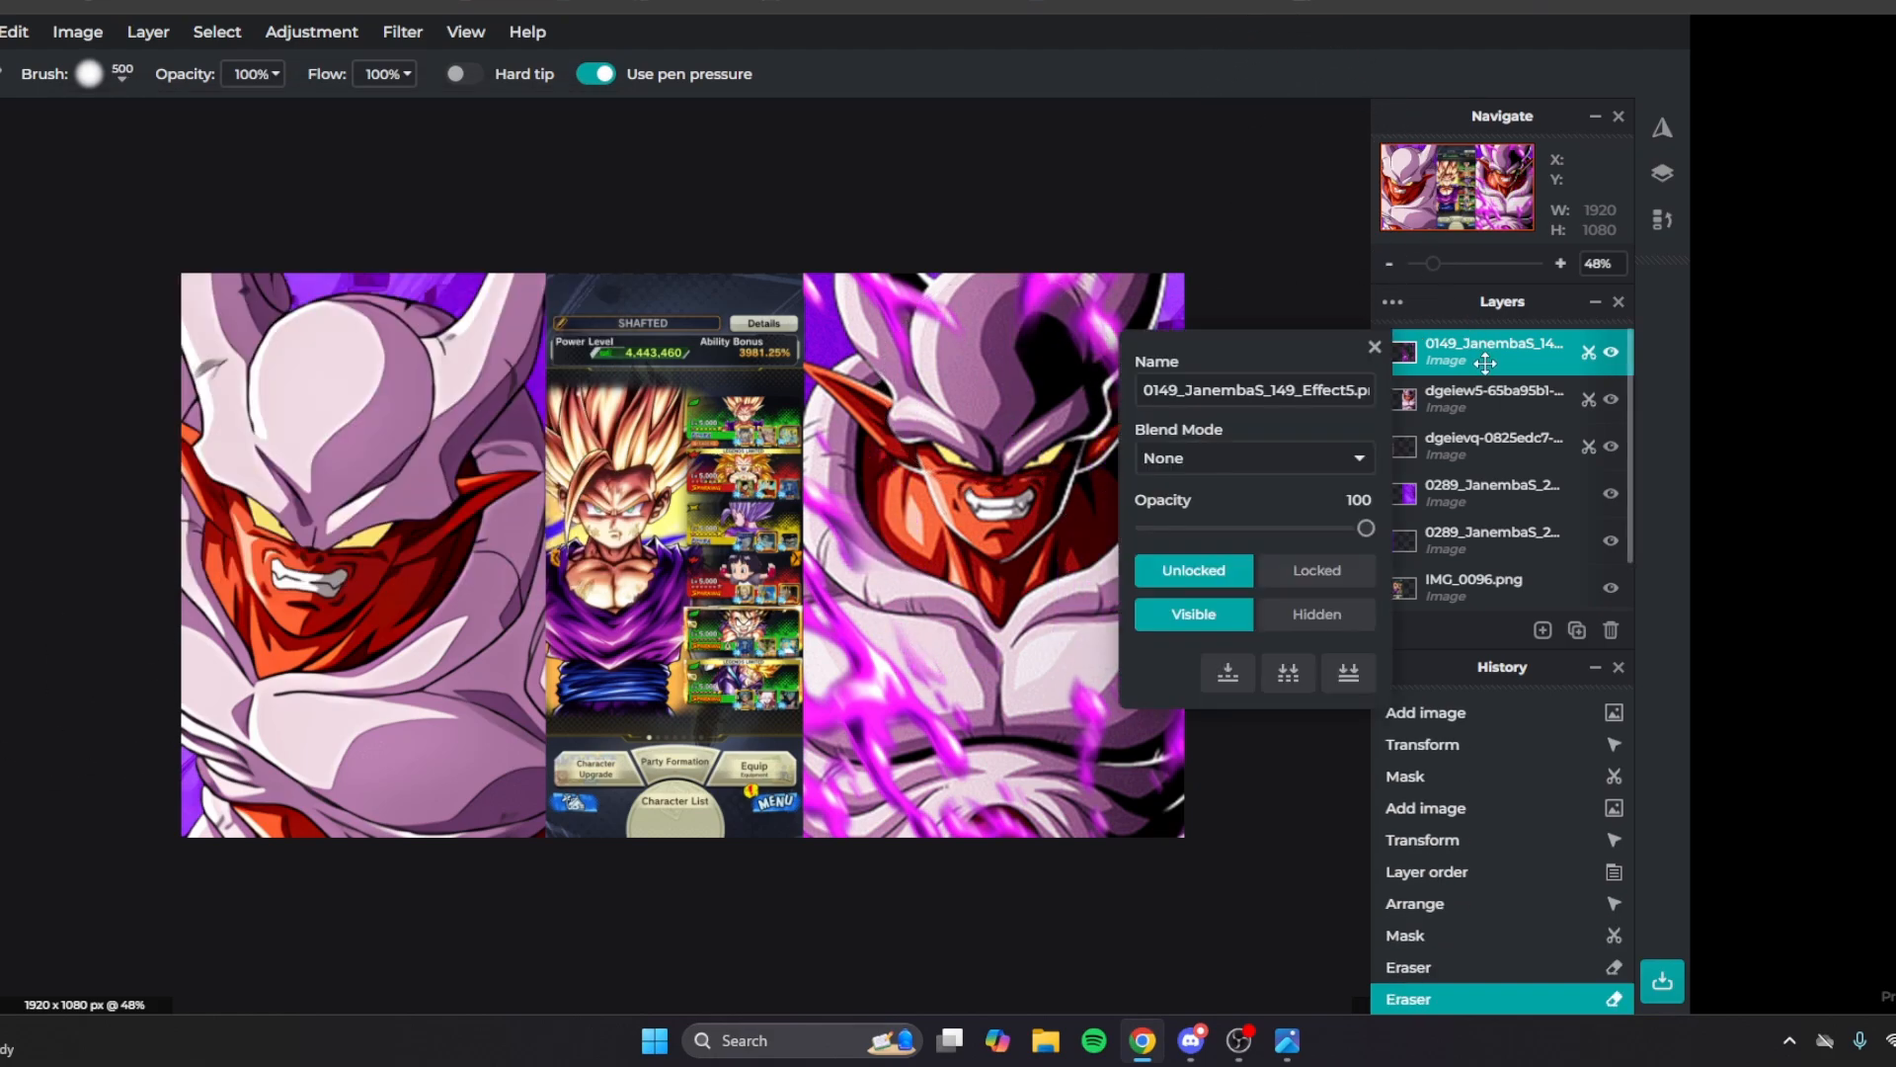
click(1577, 632)
key(v)
drag(1060, 520, 349, 341)
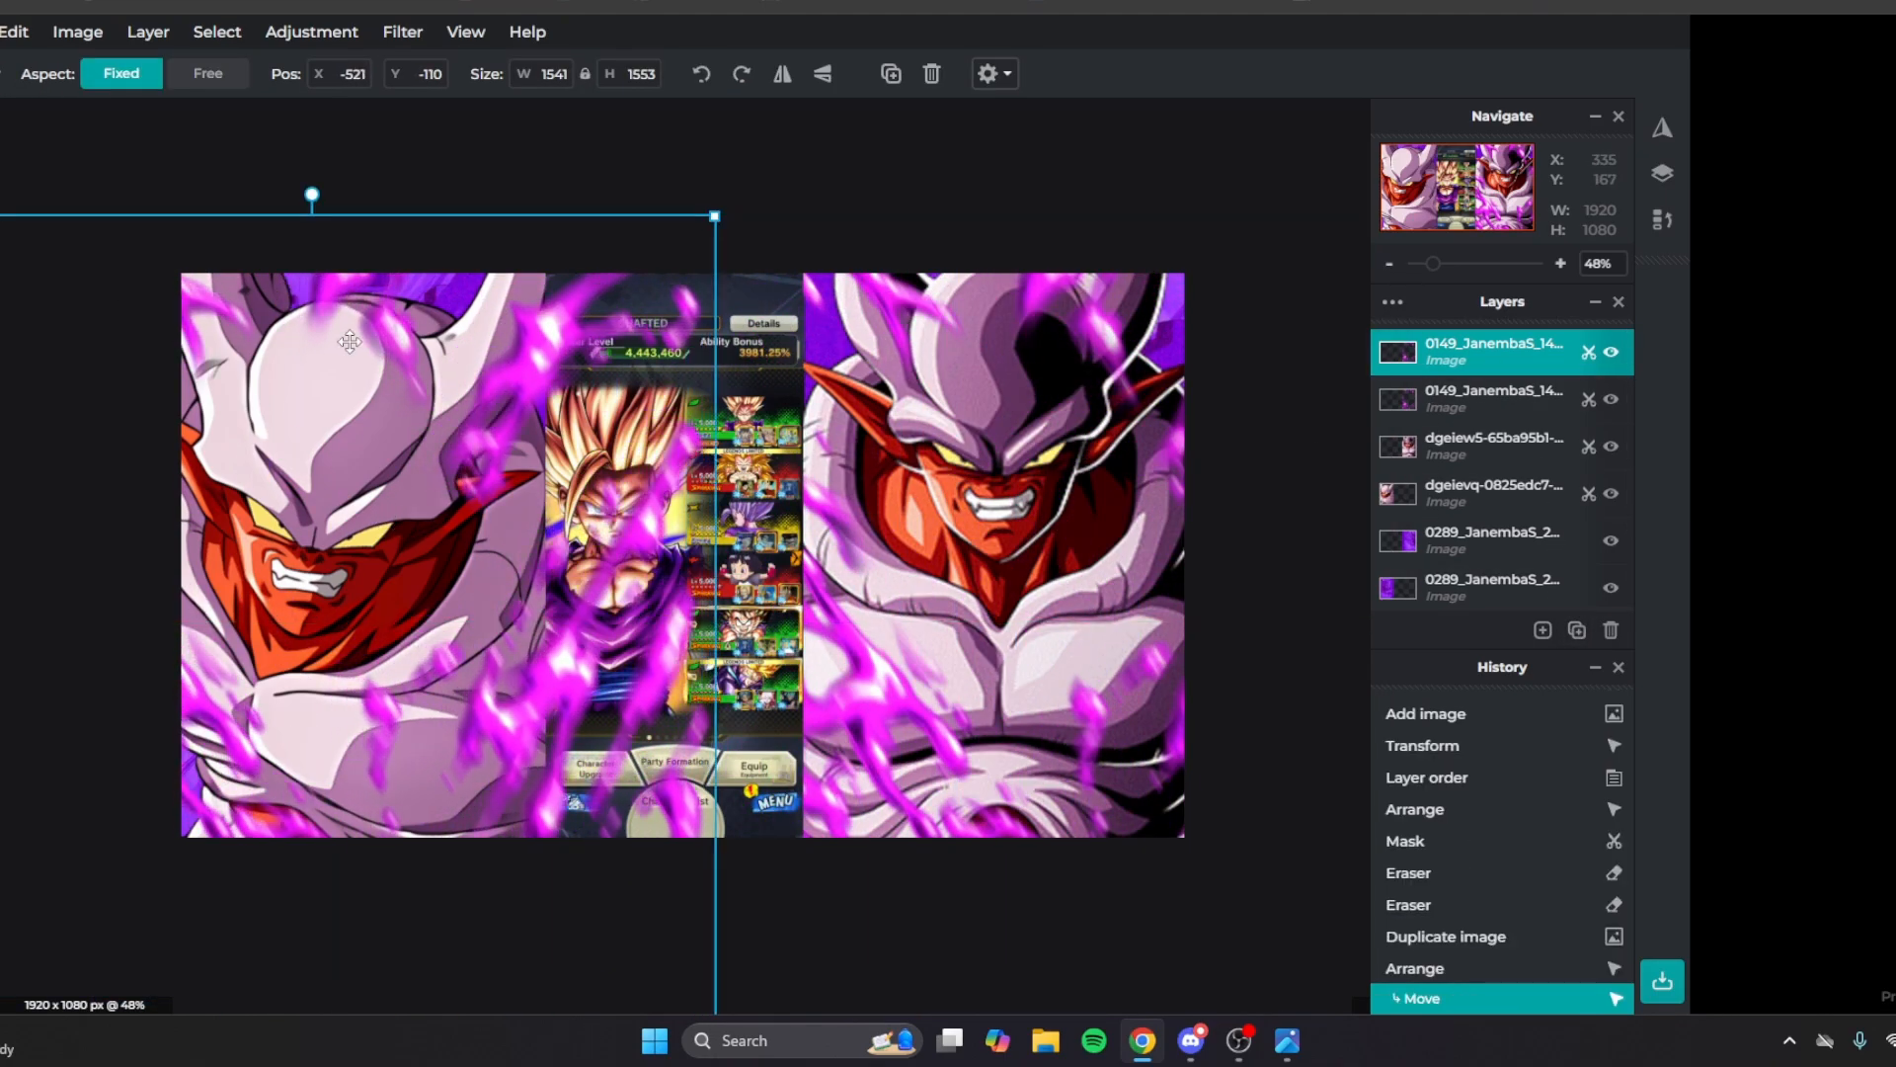
Mask the duplicated effect off the centre team screenshot and soften it over the left-hand Janemba with the Eraser.
key(m)
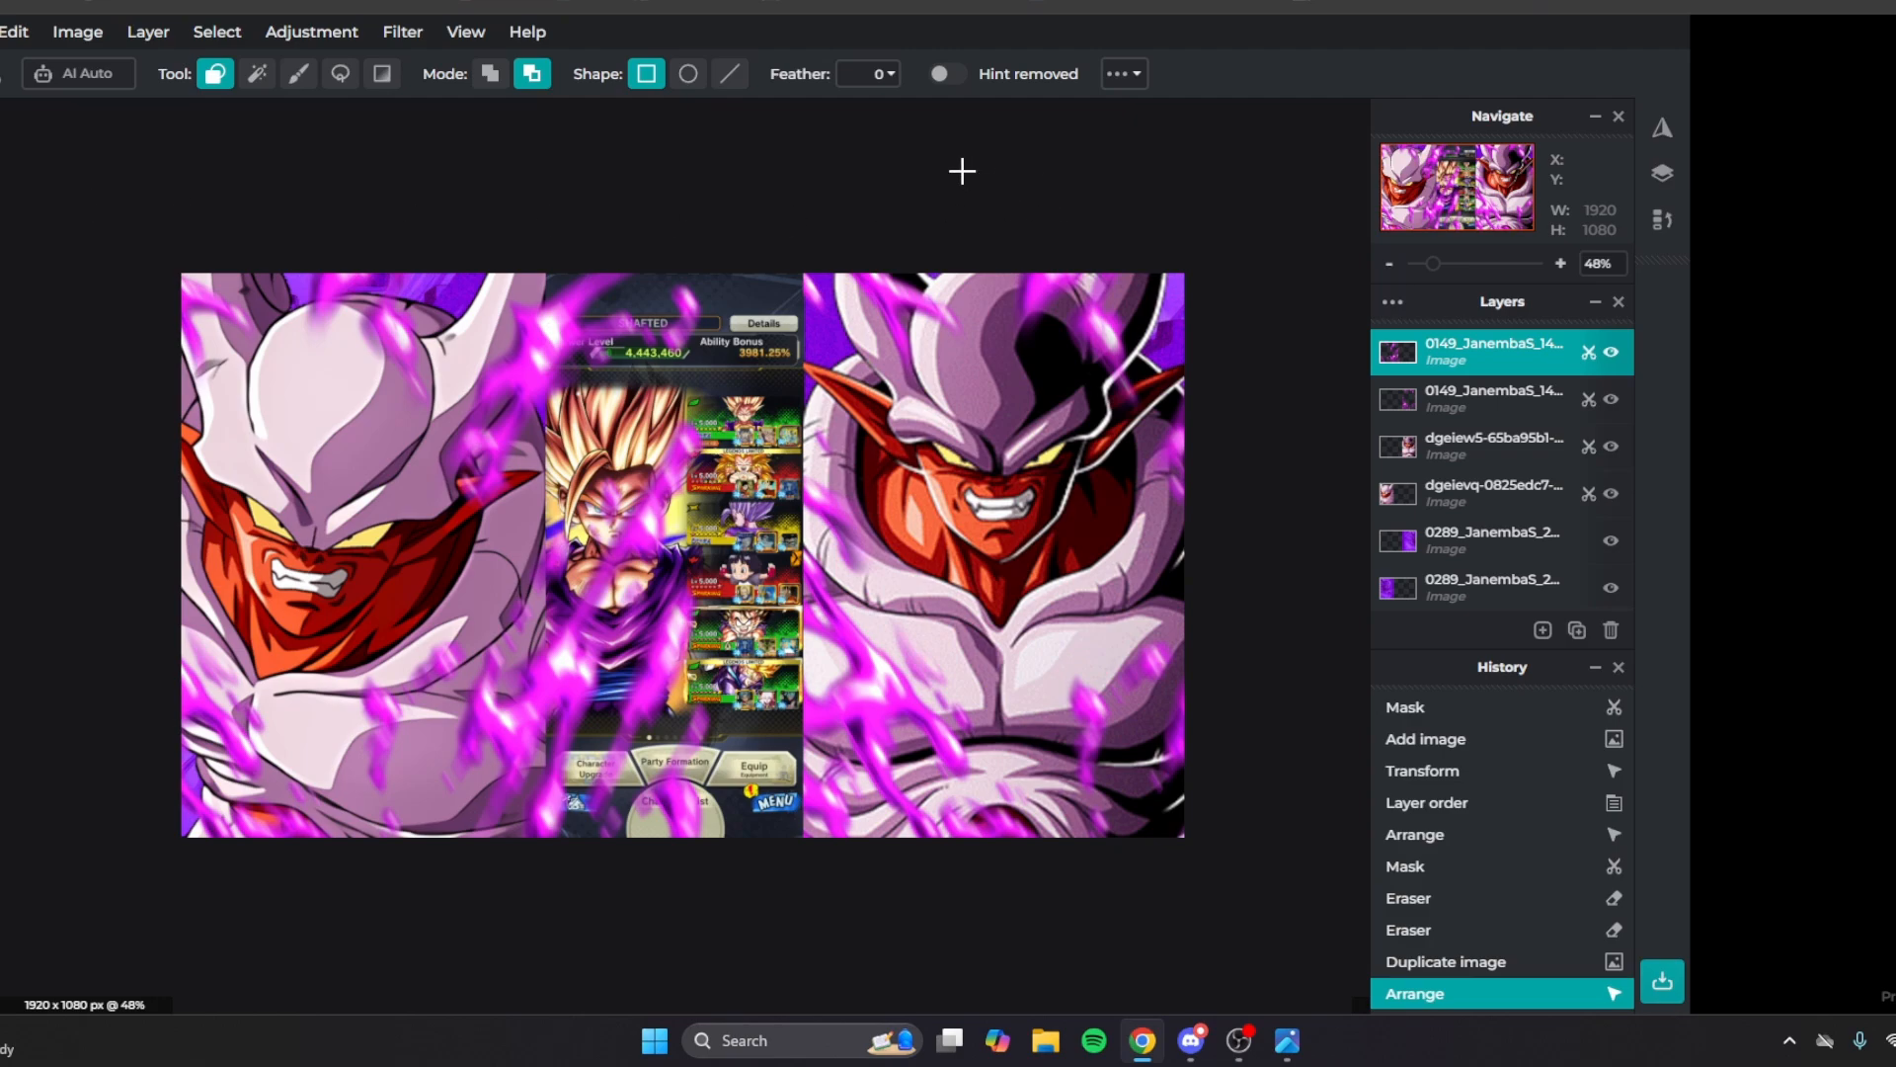
drag(961, 161, 542, 975)
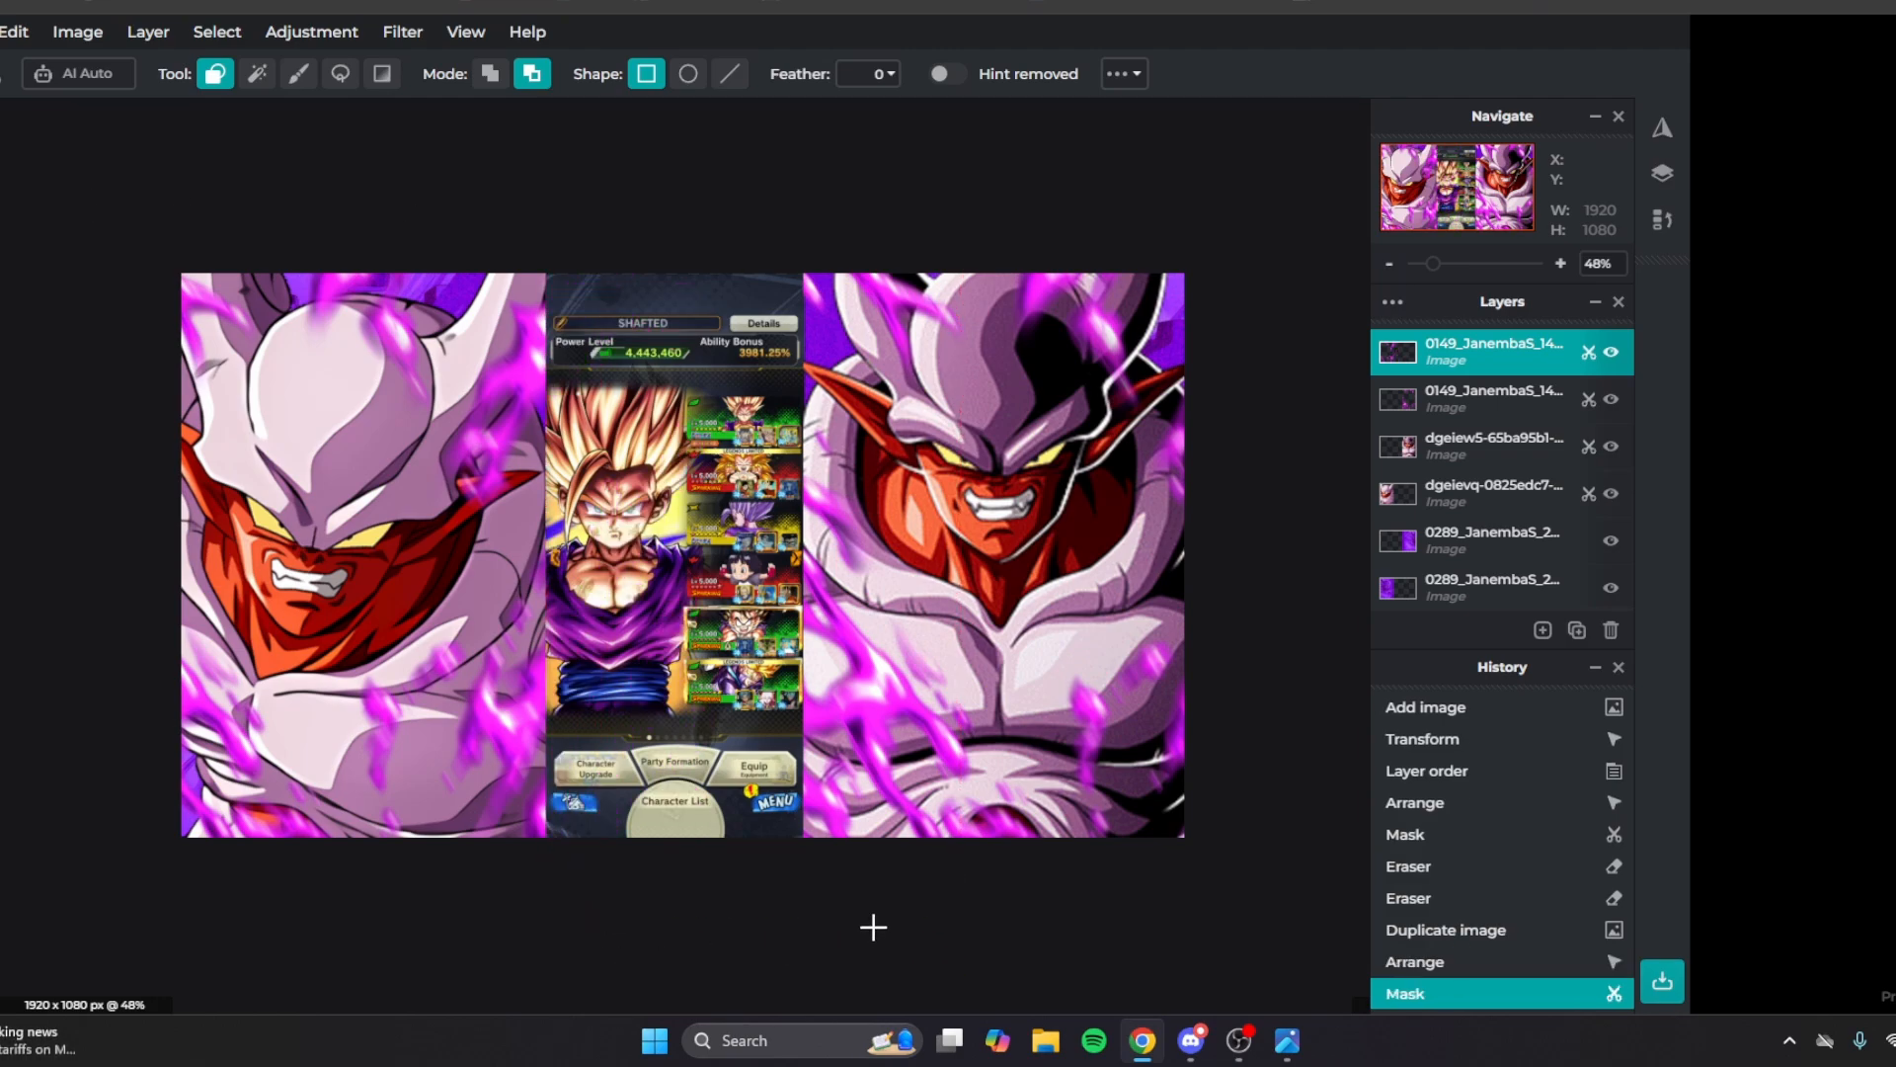
key(b)
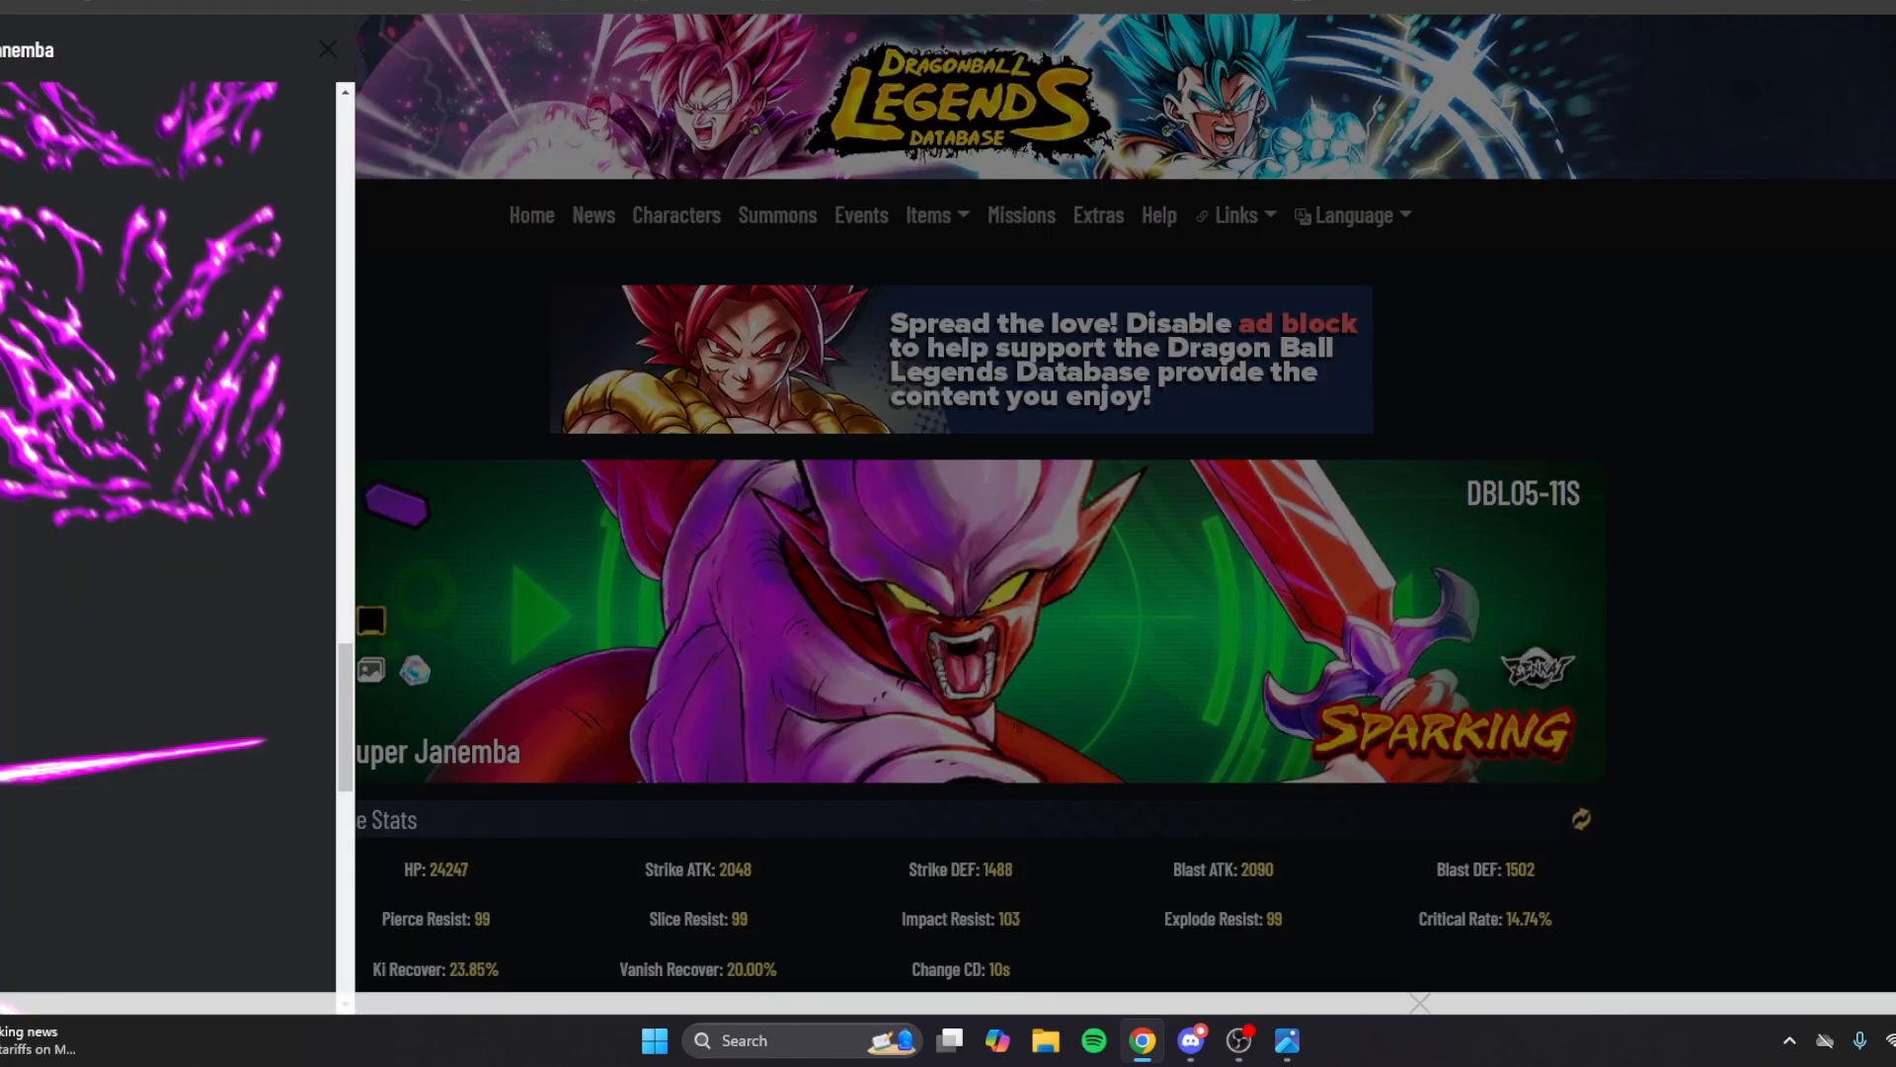
Save the purple slash effect from Super Janemba's card art assets as the PNG 0149_JanembaS_149_Effect9.
scroll(139, 487, down, 10)
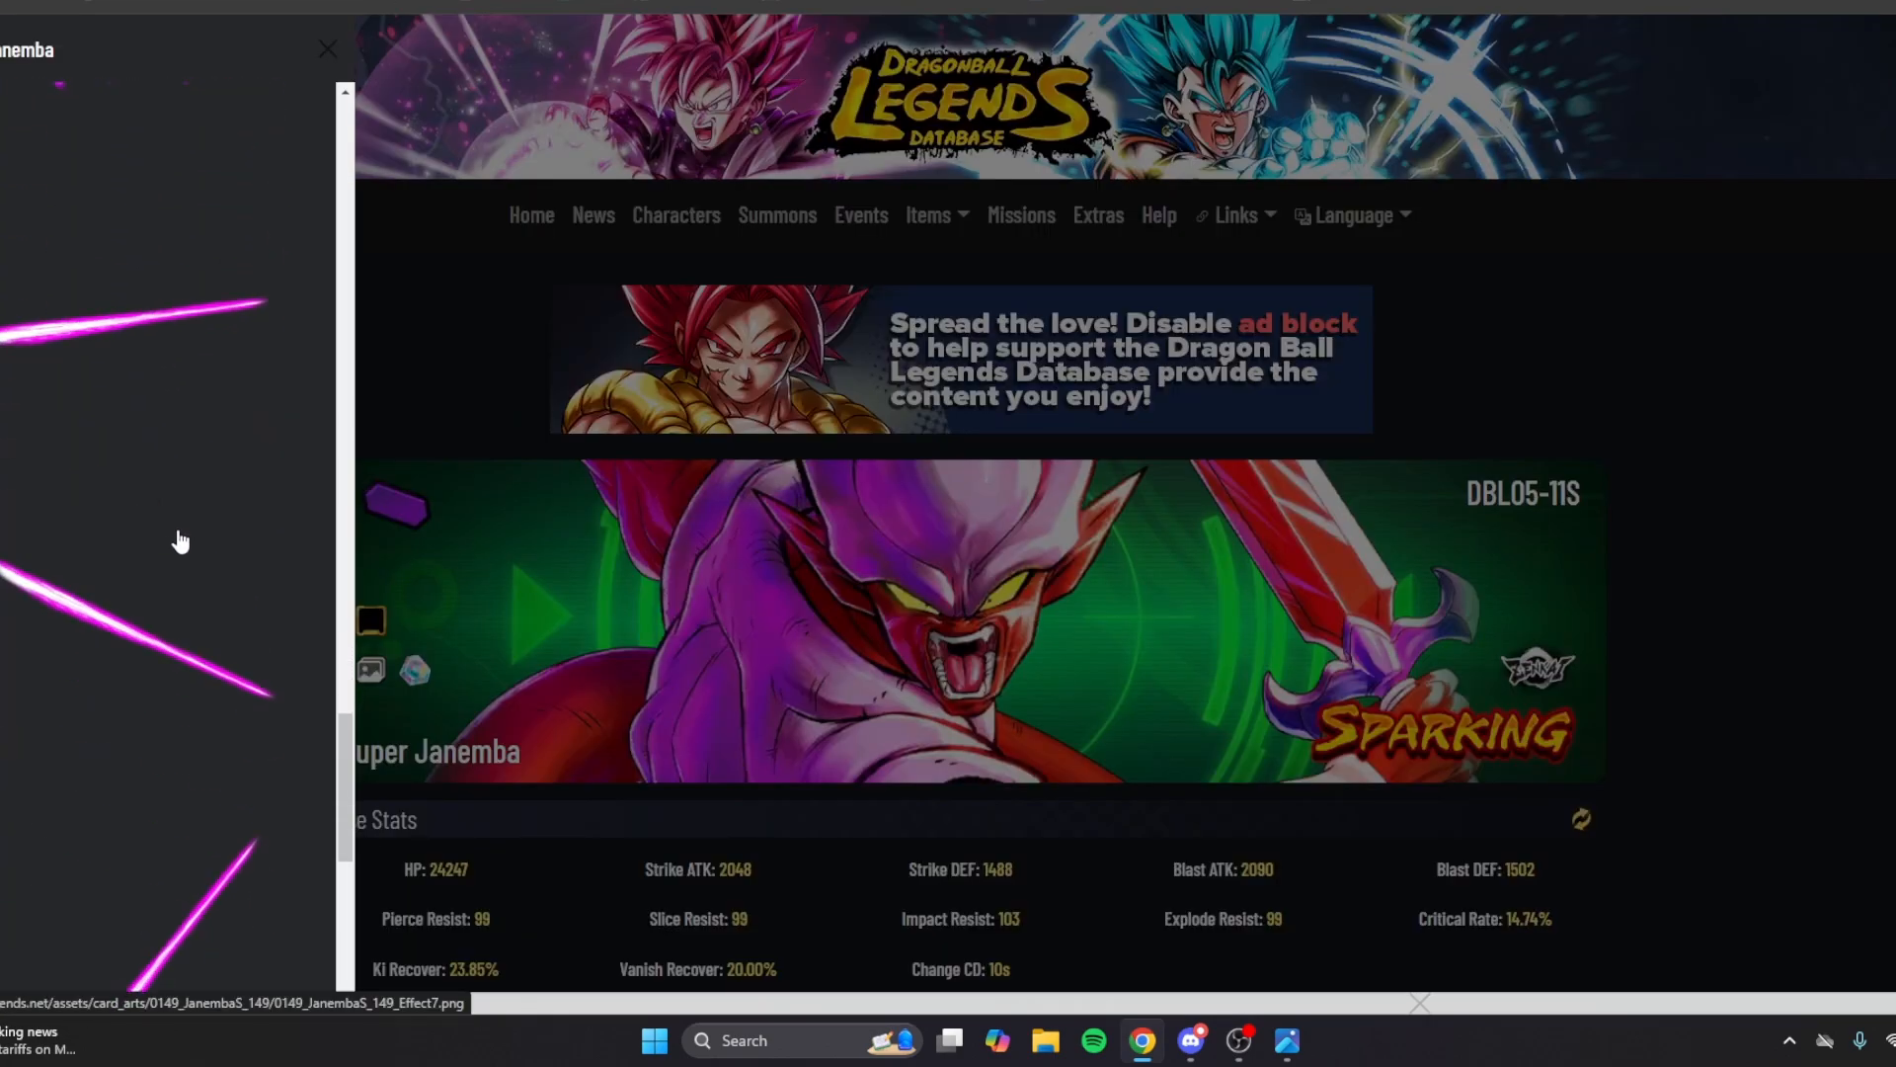
right_click(18, 468)
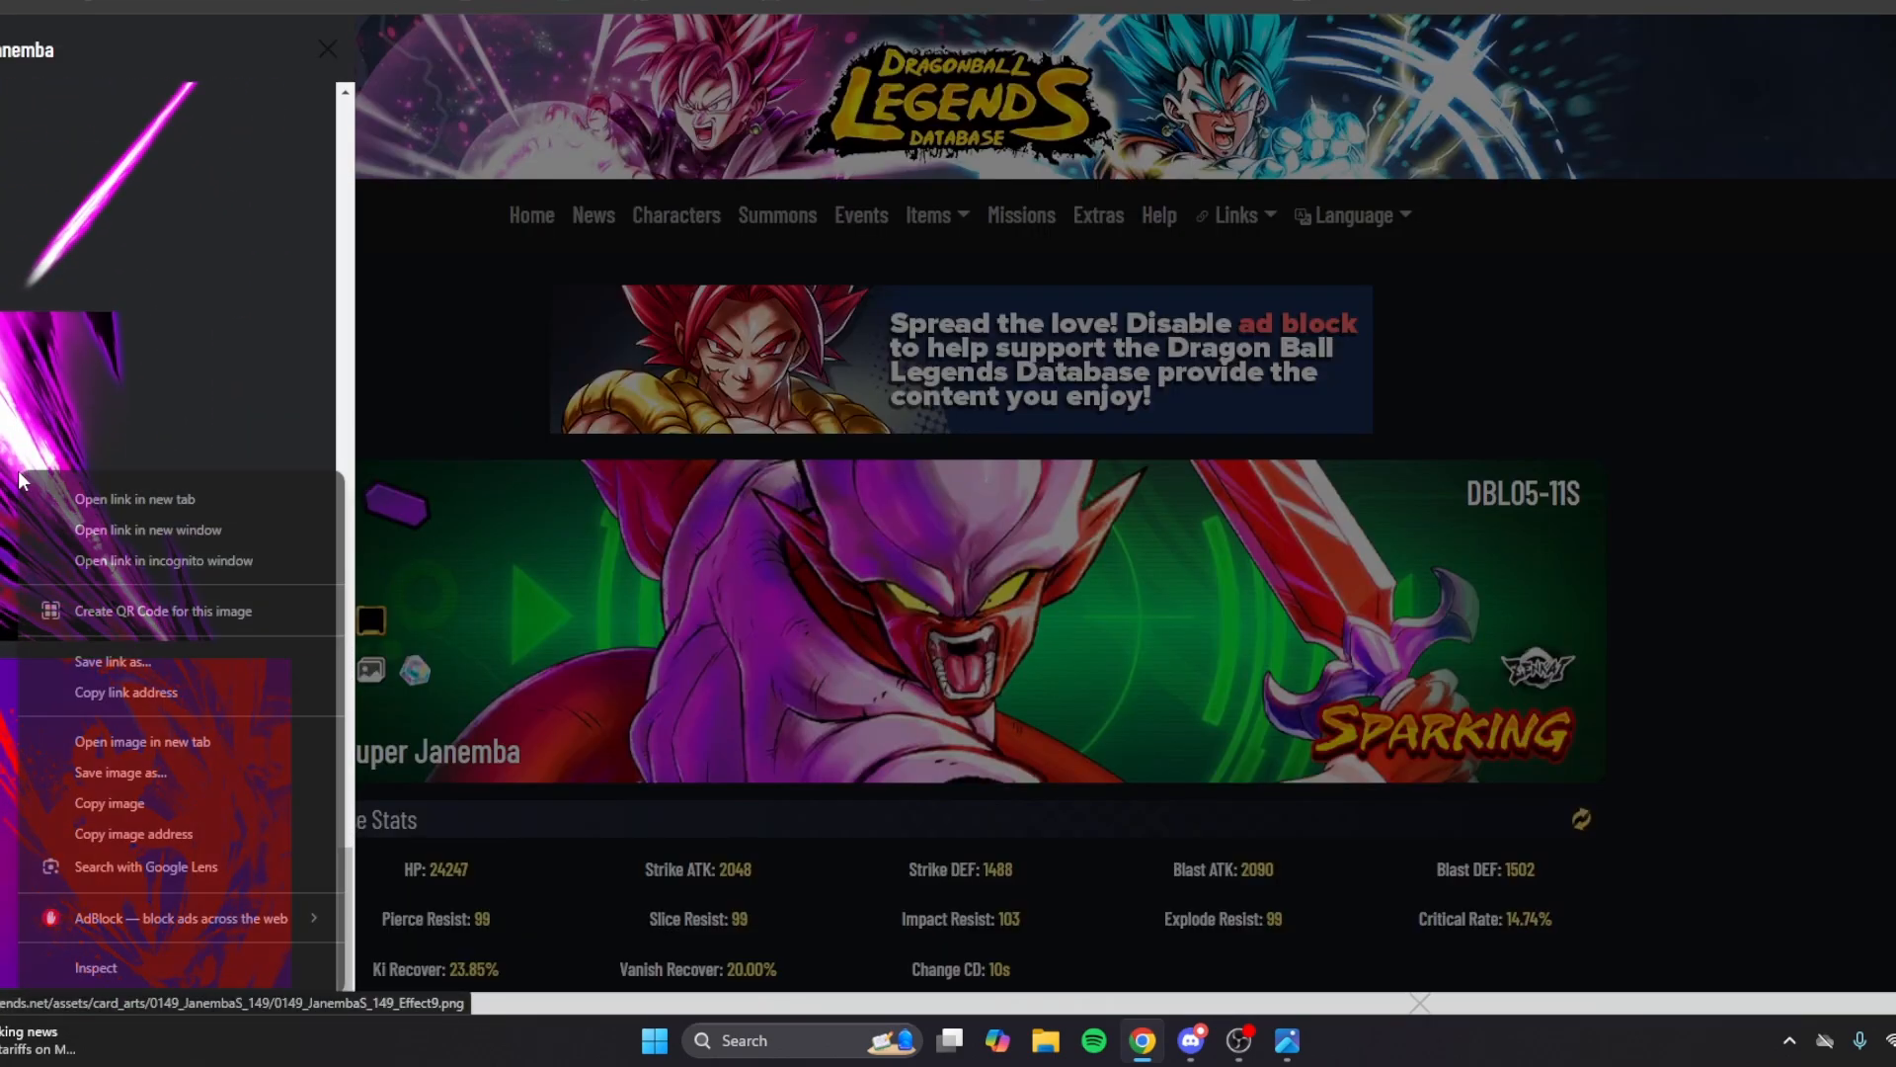
click(156, 775)
click(780, 436)
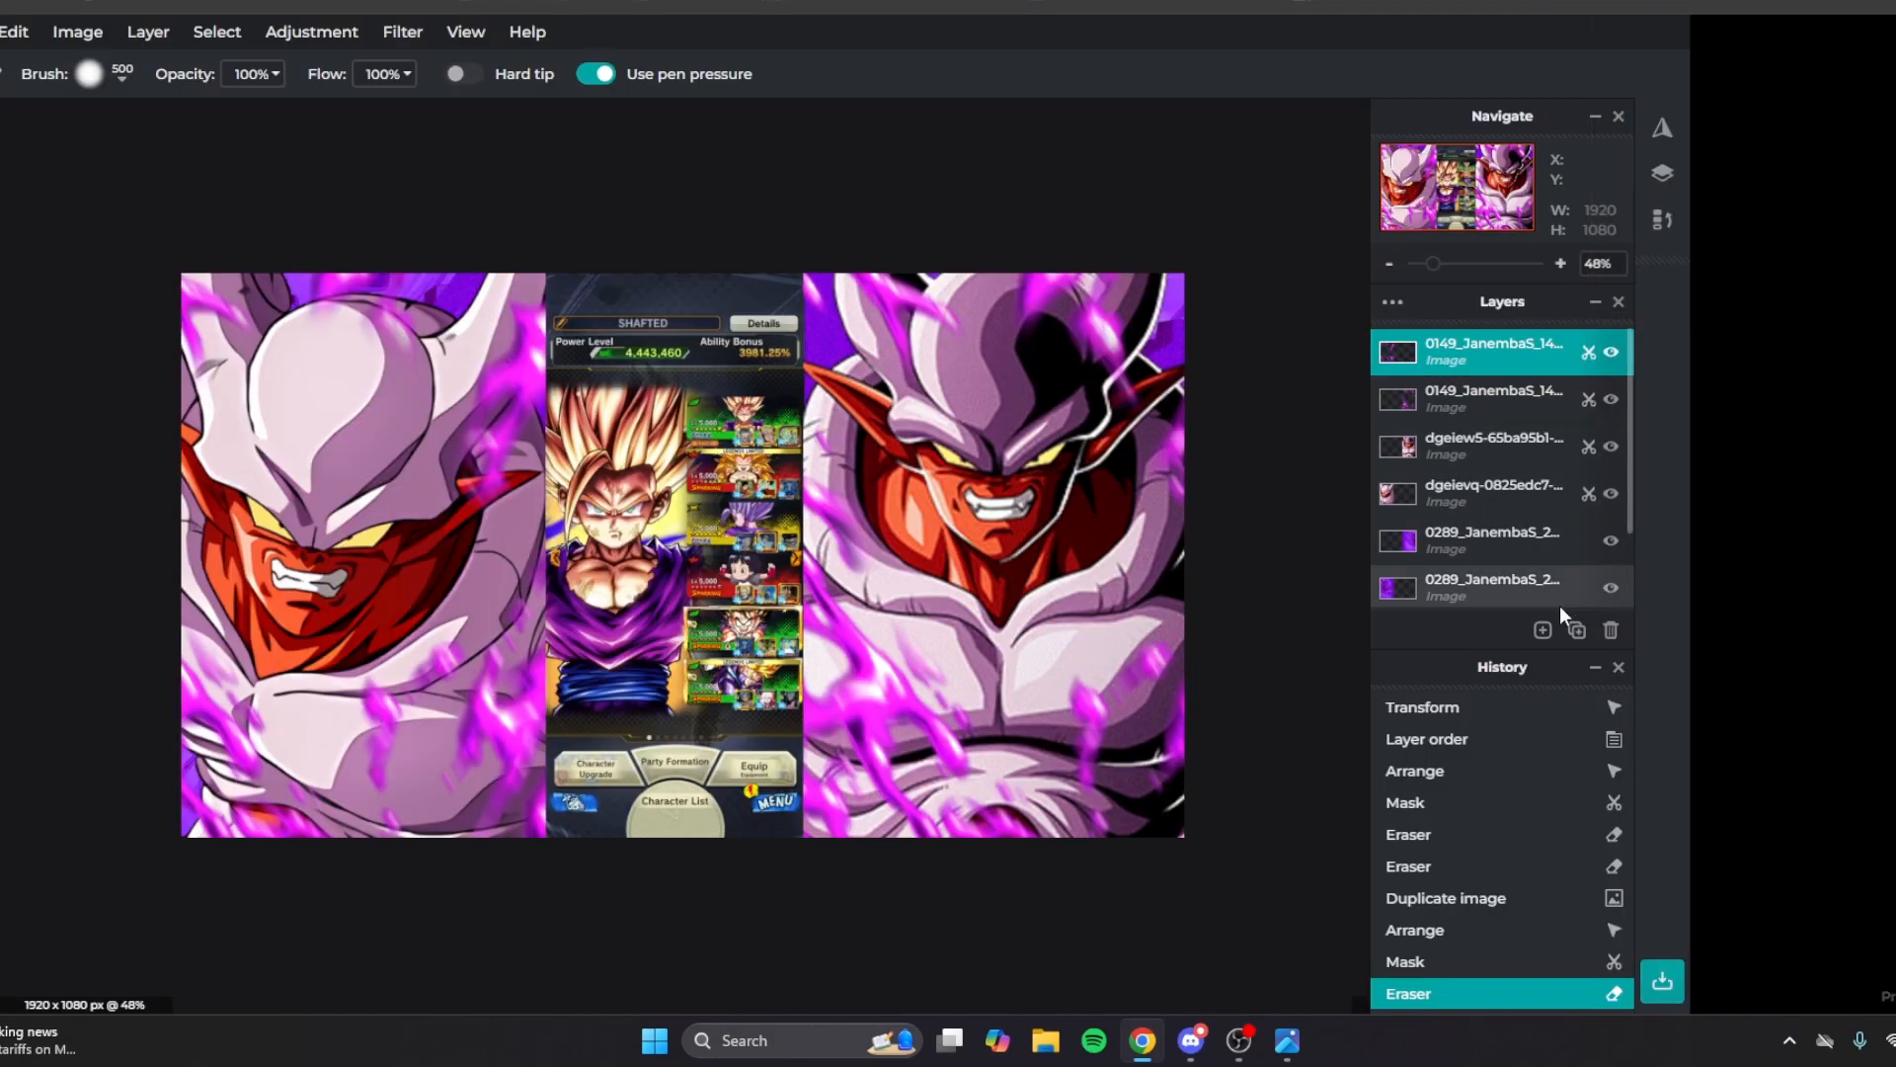
Add 0149_JanembaS_149_Effect9 as an image layer.
click(1543, 629)
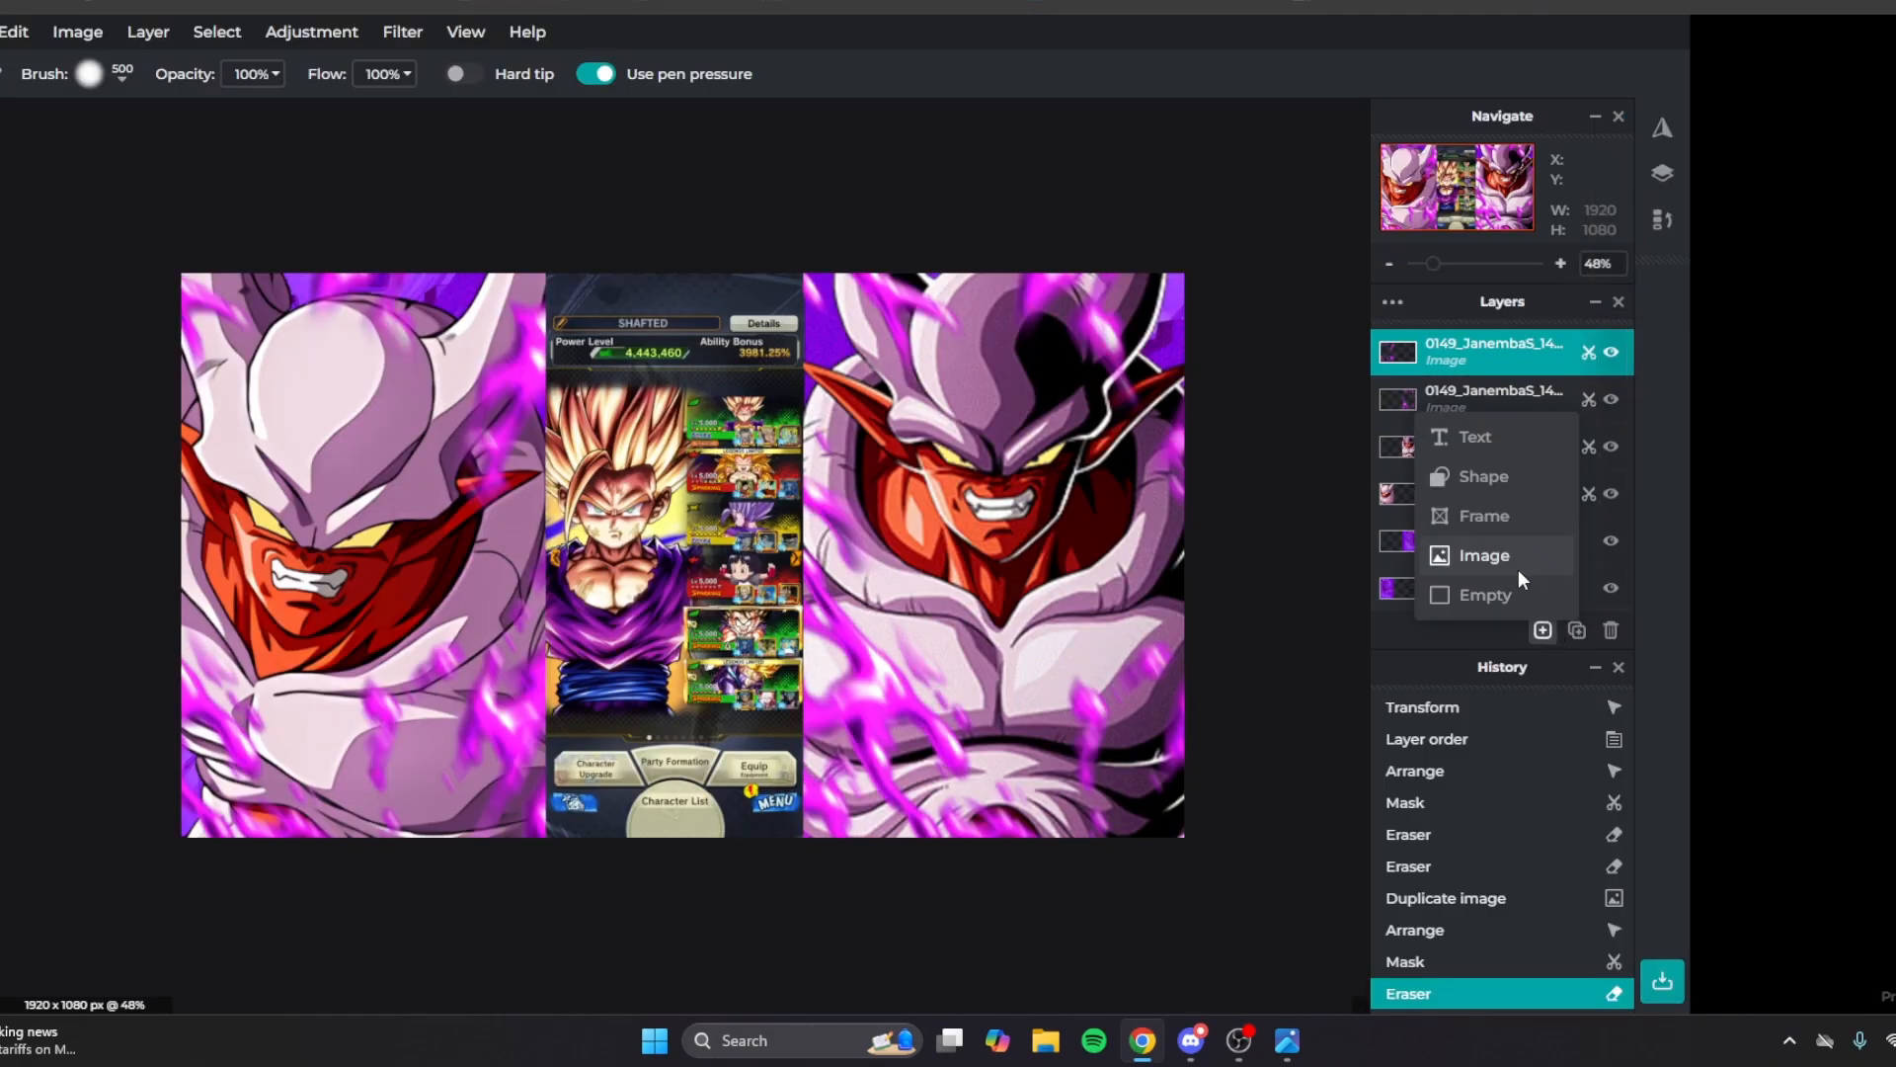
click(1529, 559)
click(691, 88)
click(778, 432)
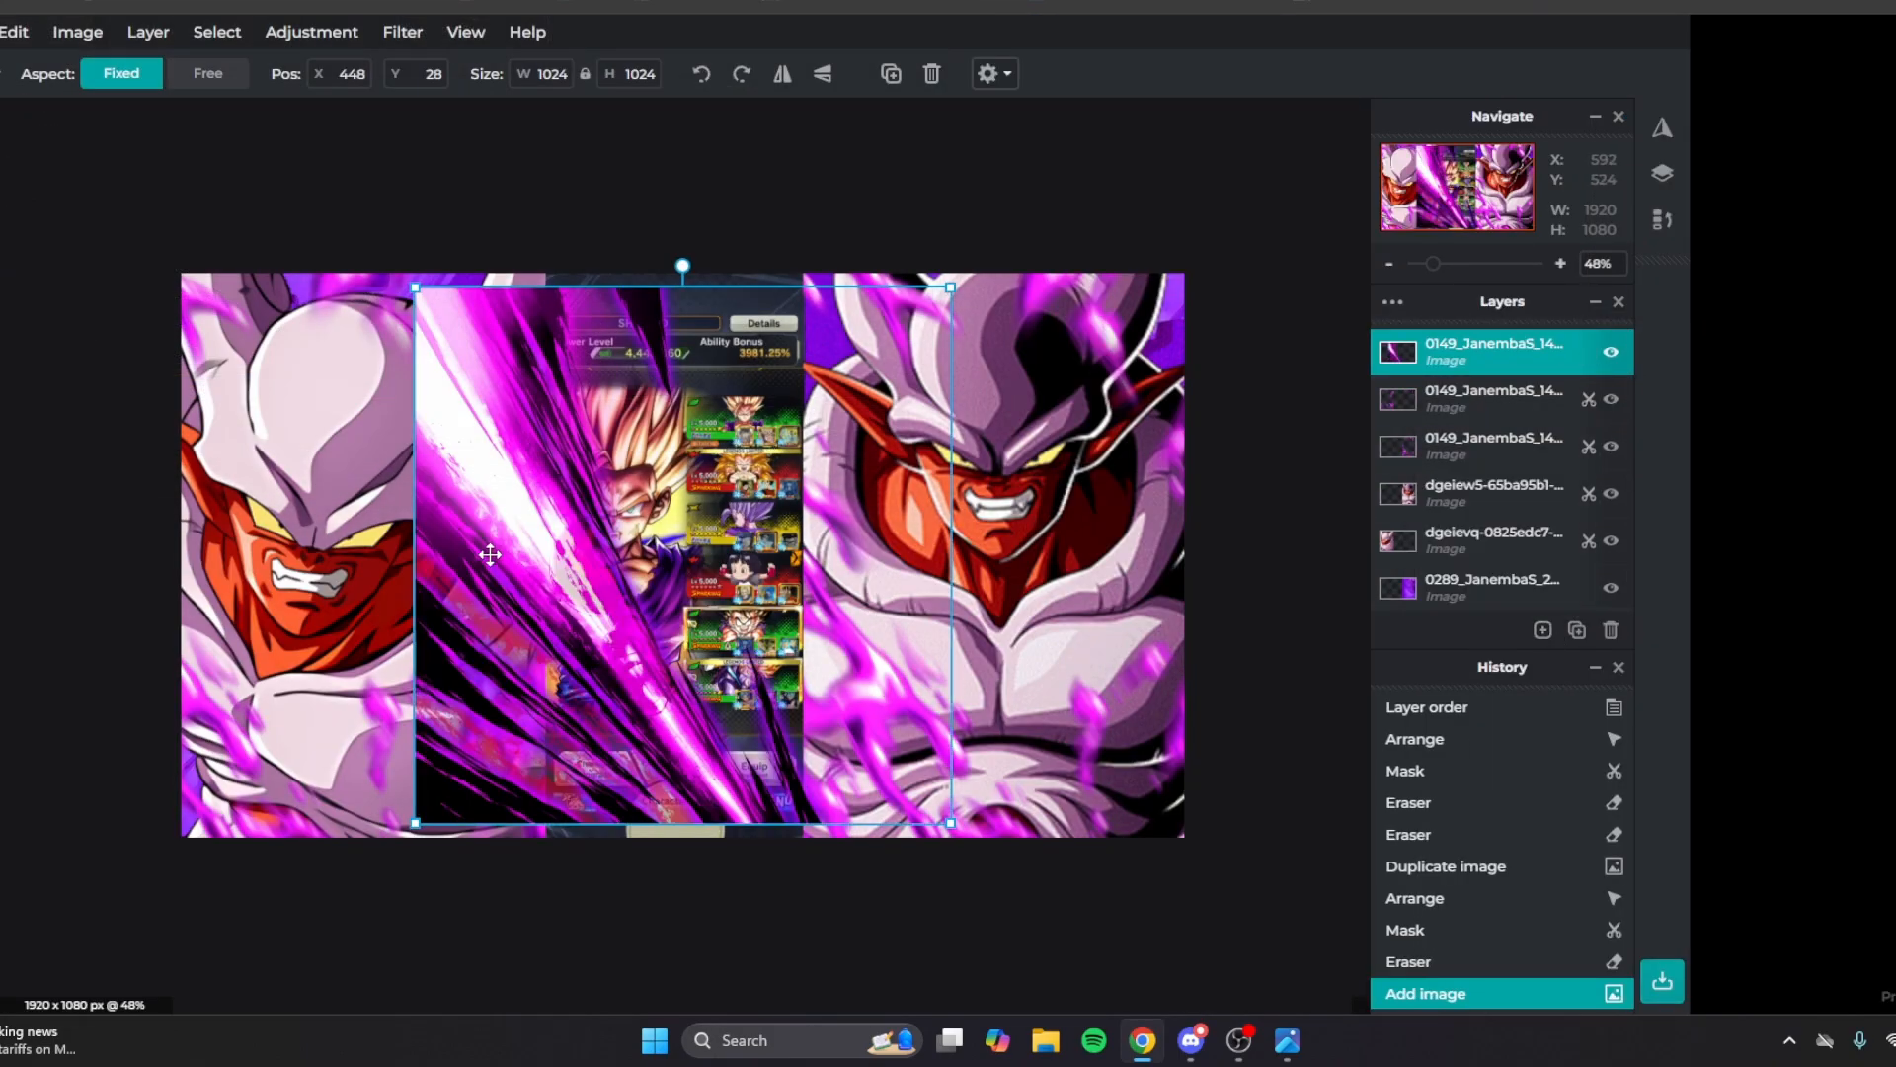
Position the slash effect over the right-hand section at about 1089 x 1089 px and move its layer beneath the right-hand Janemba render.
drag(574, 560, 979, 606)
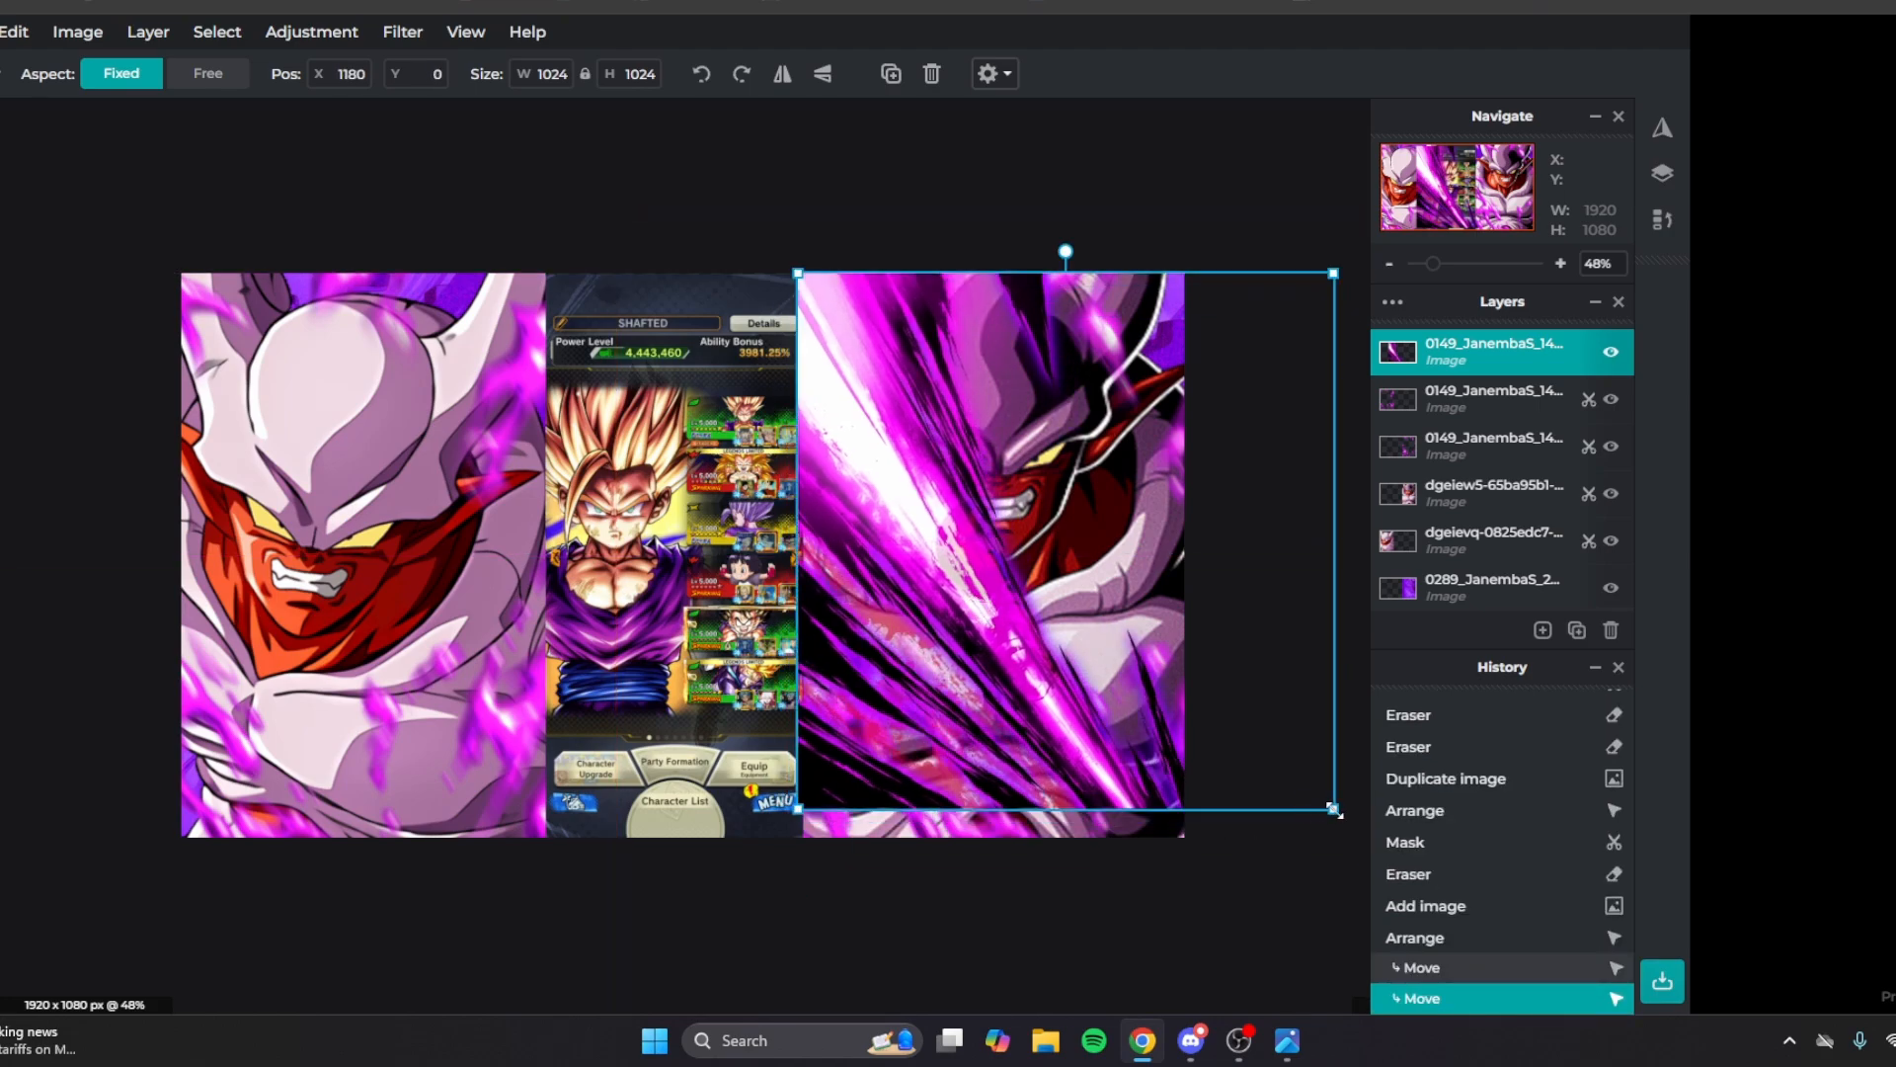
drag(1335, 810, 1366, 843)
drag(1094, 724, 1103, 720)
click(1093, 952)
drag(1435, 445, 1453, 496)
scroll(1431, 453, down, 2)
scroll(1432, 474, up, 1)
scroll(1455, 499, up, 1)
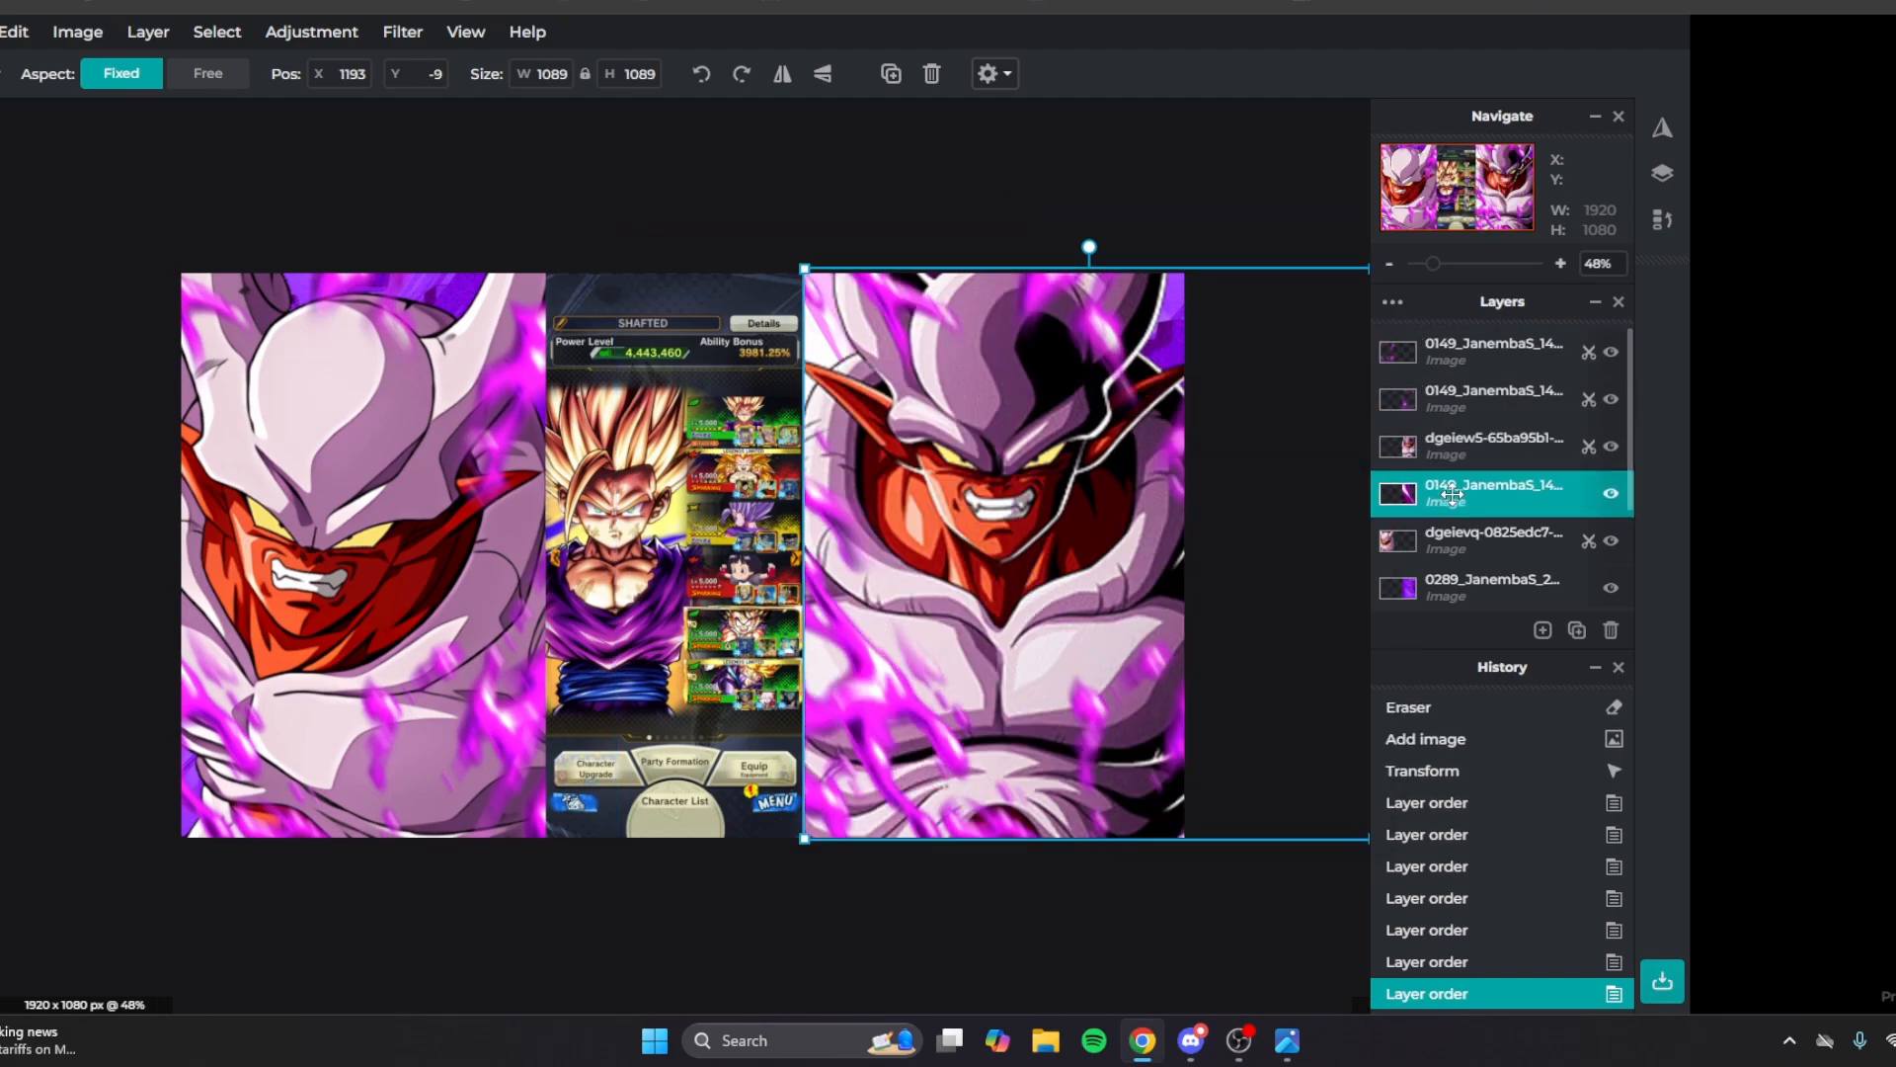
Review the whole composition at several zoom levels.
click(1541, 449)
scroll(728, 241, down, 4)
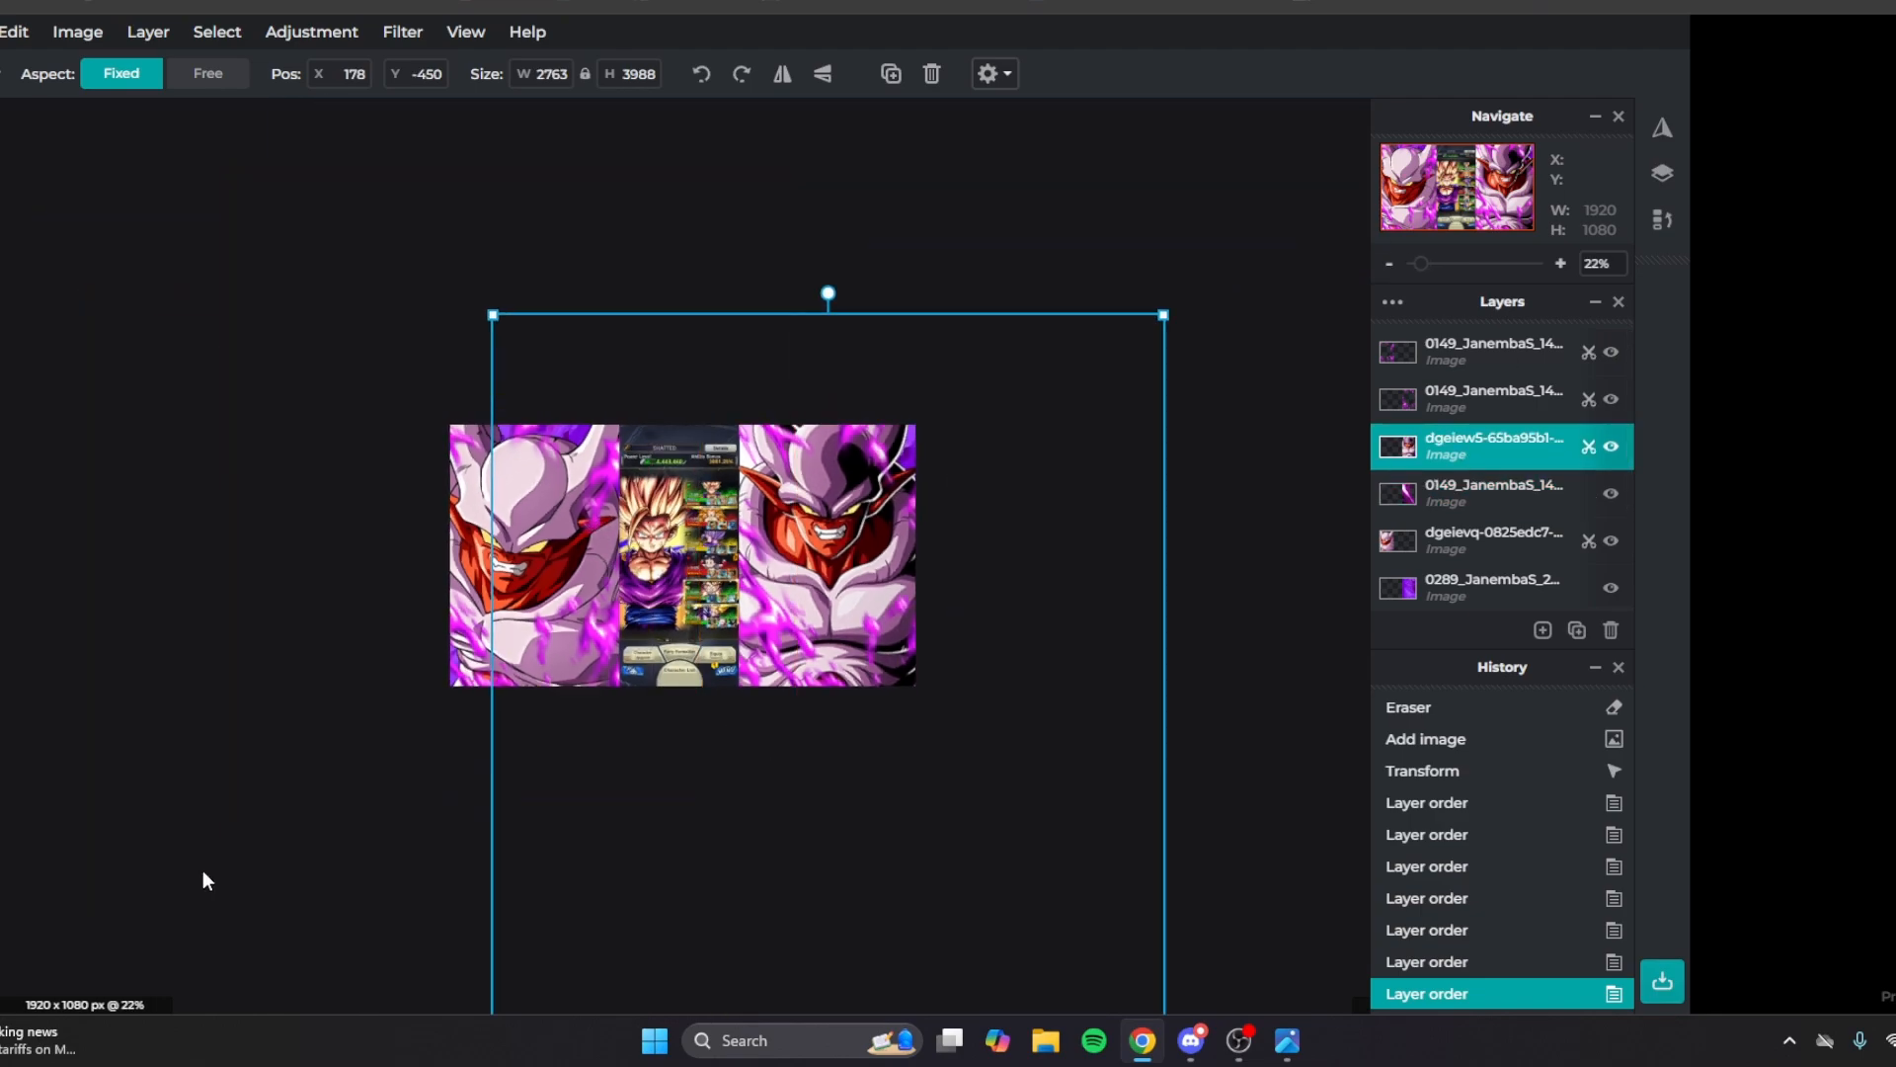
click(110, 842)
scroll(107, 815, up, 4)
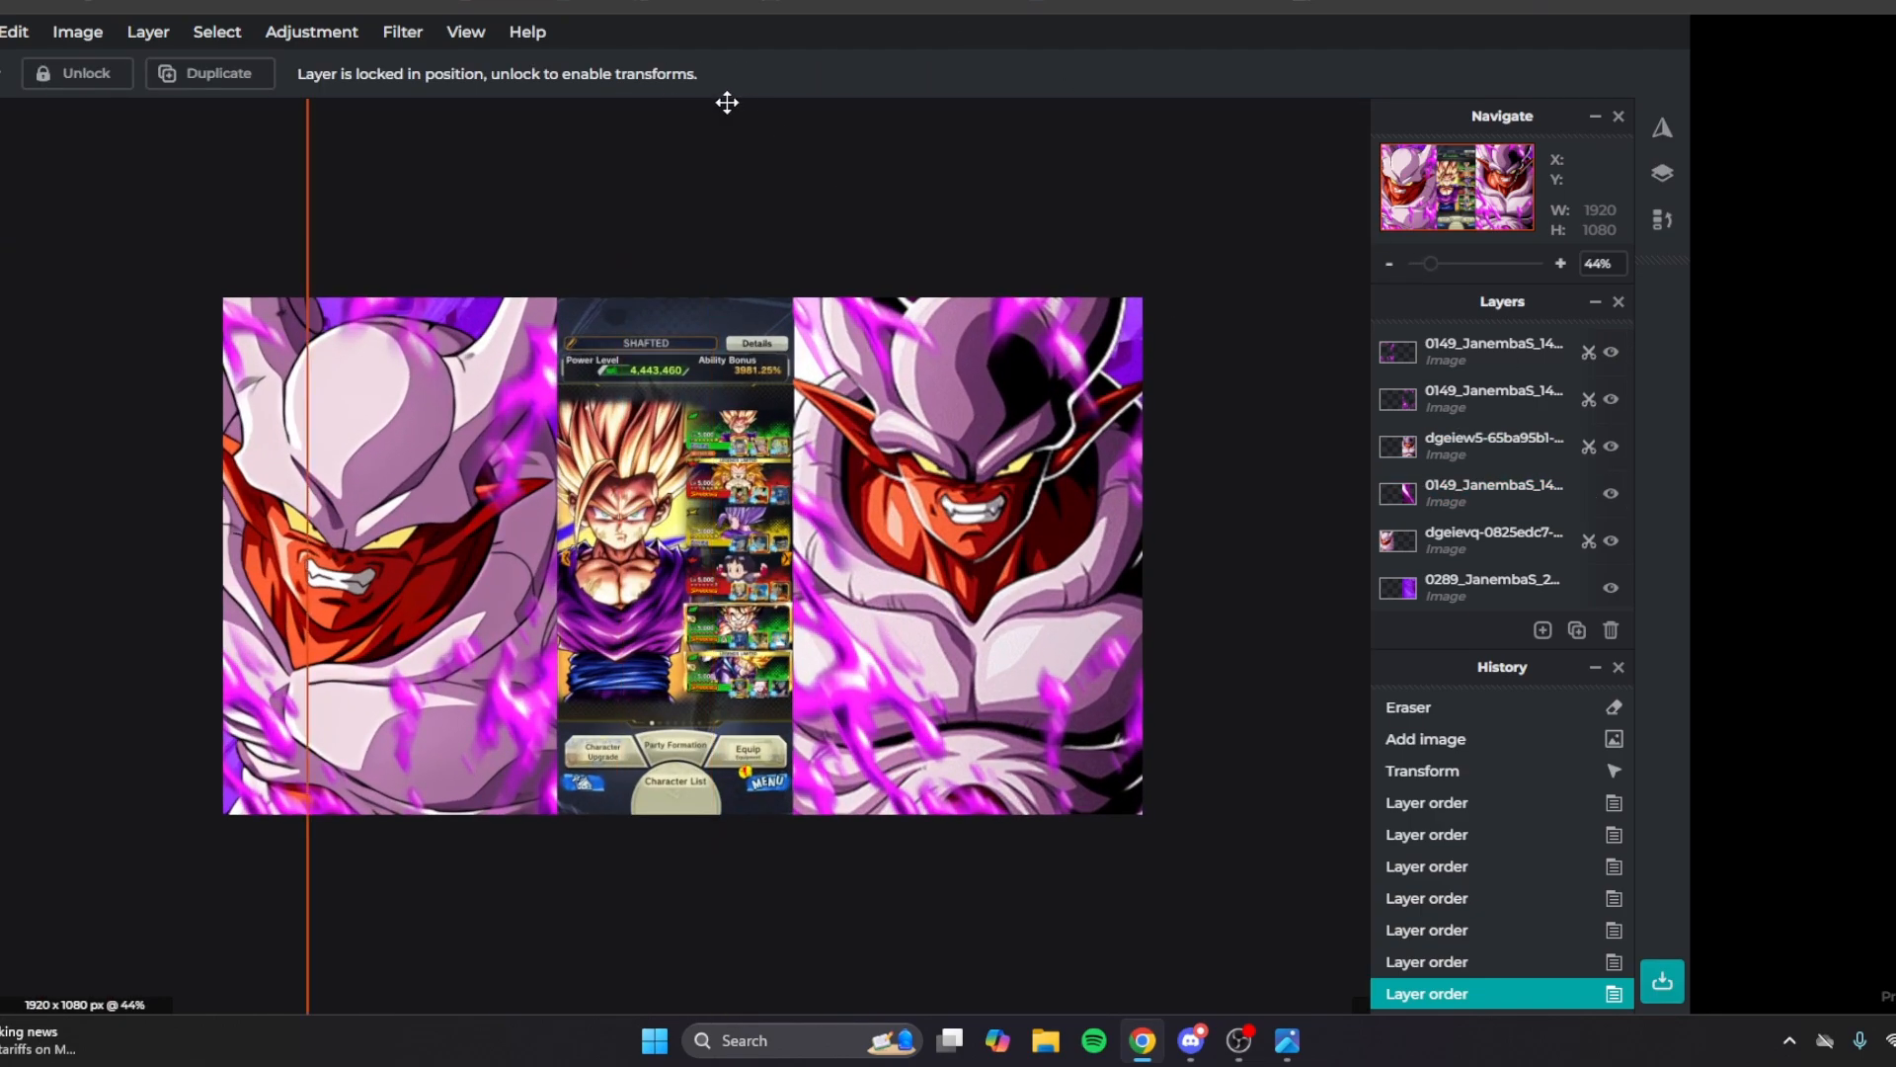
scroll(736, 197, down, 4)
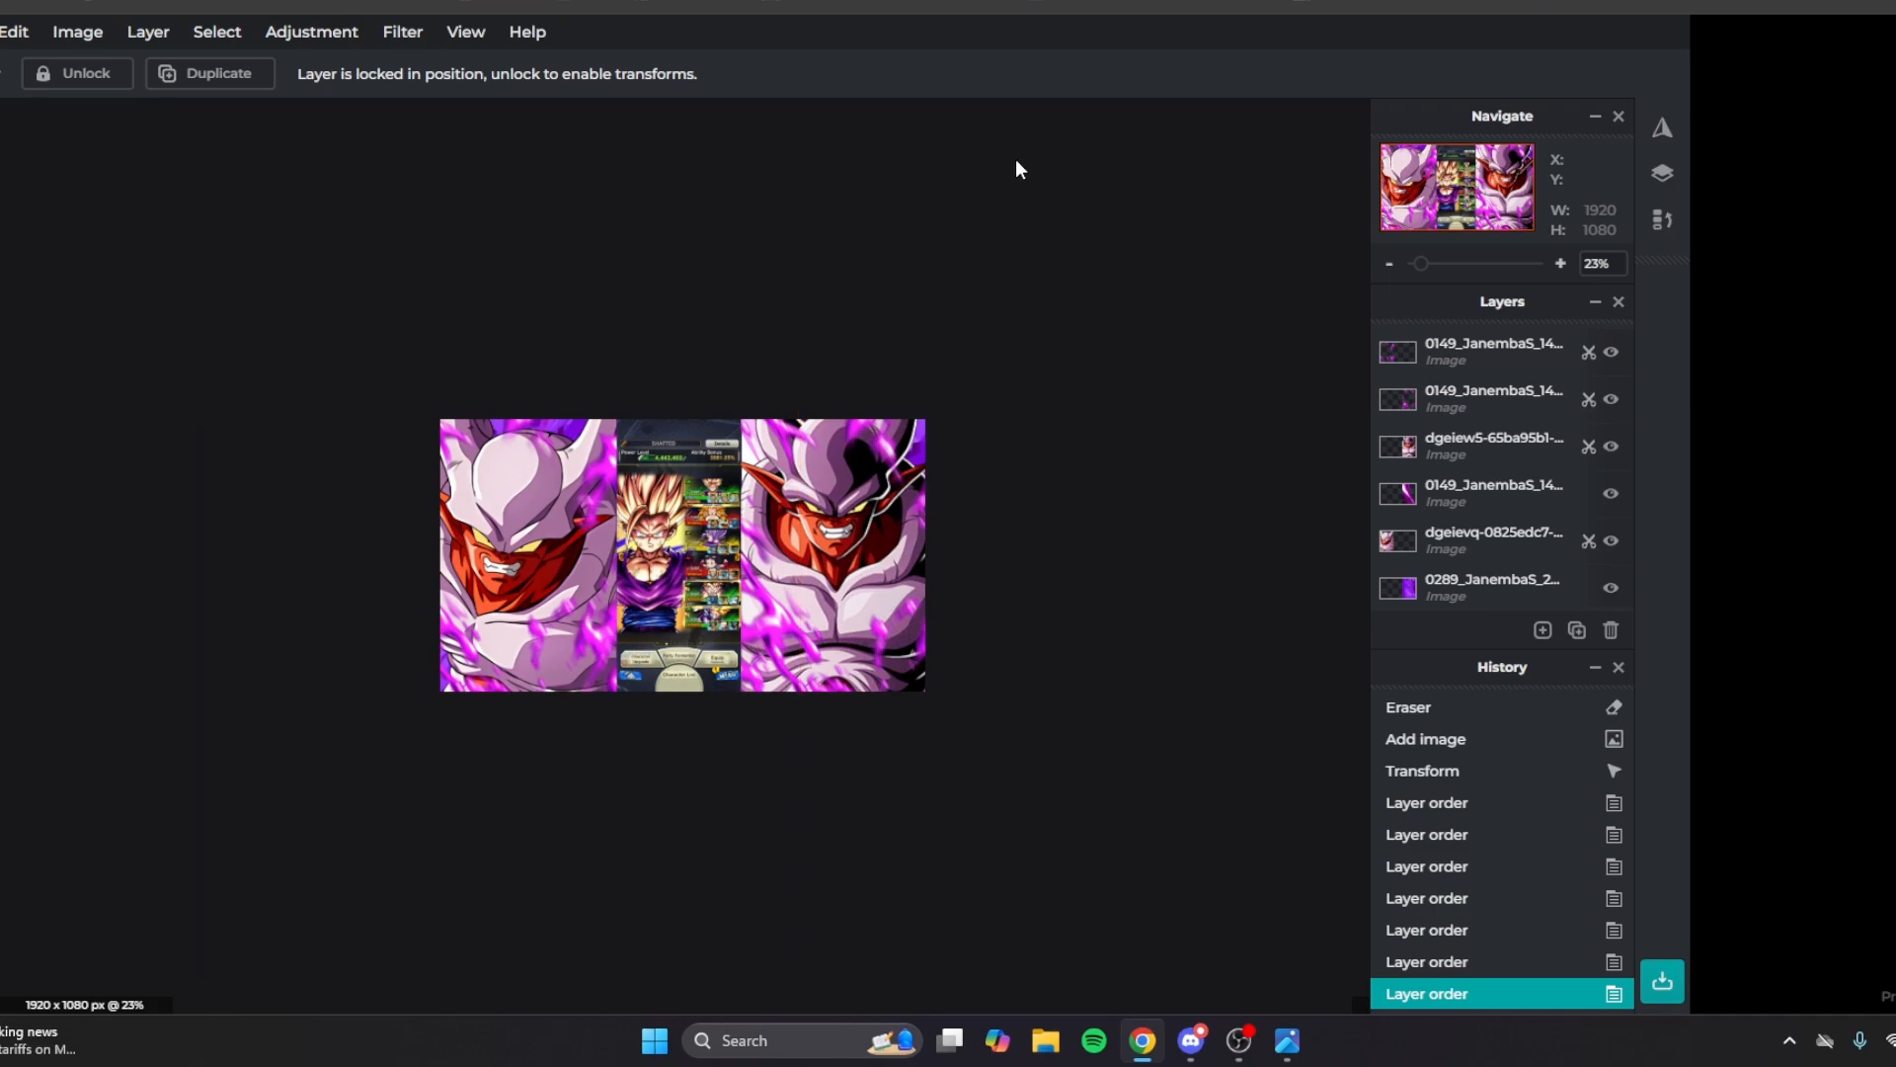
scroll(255, 129, up, 4)
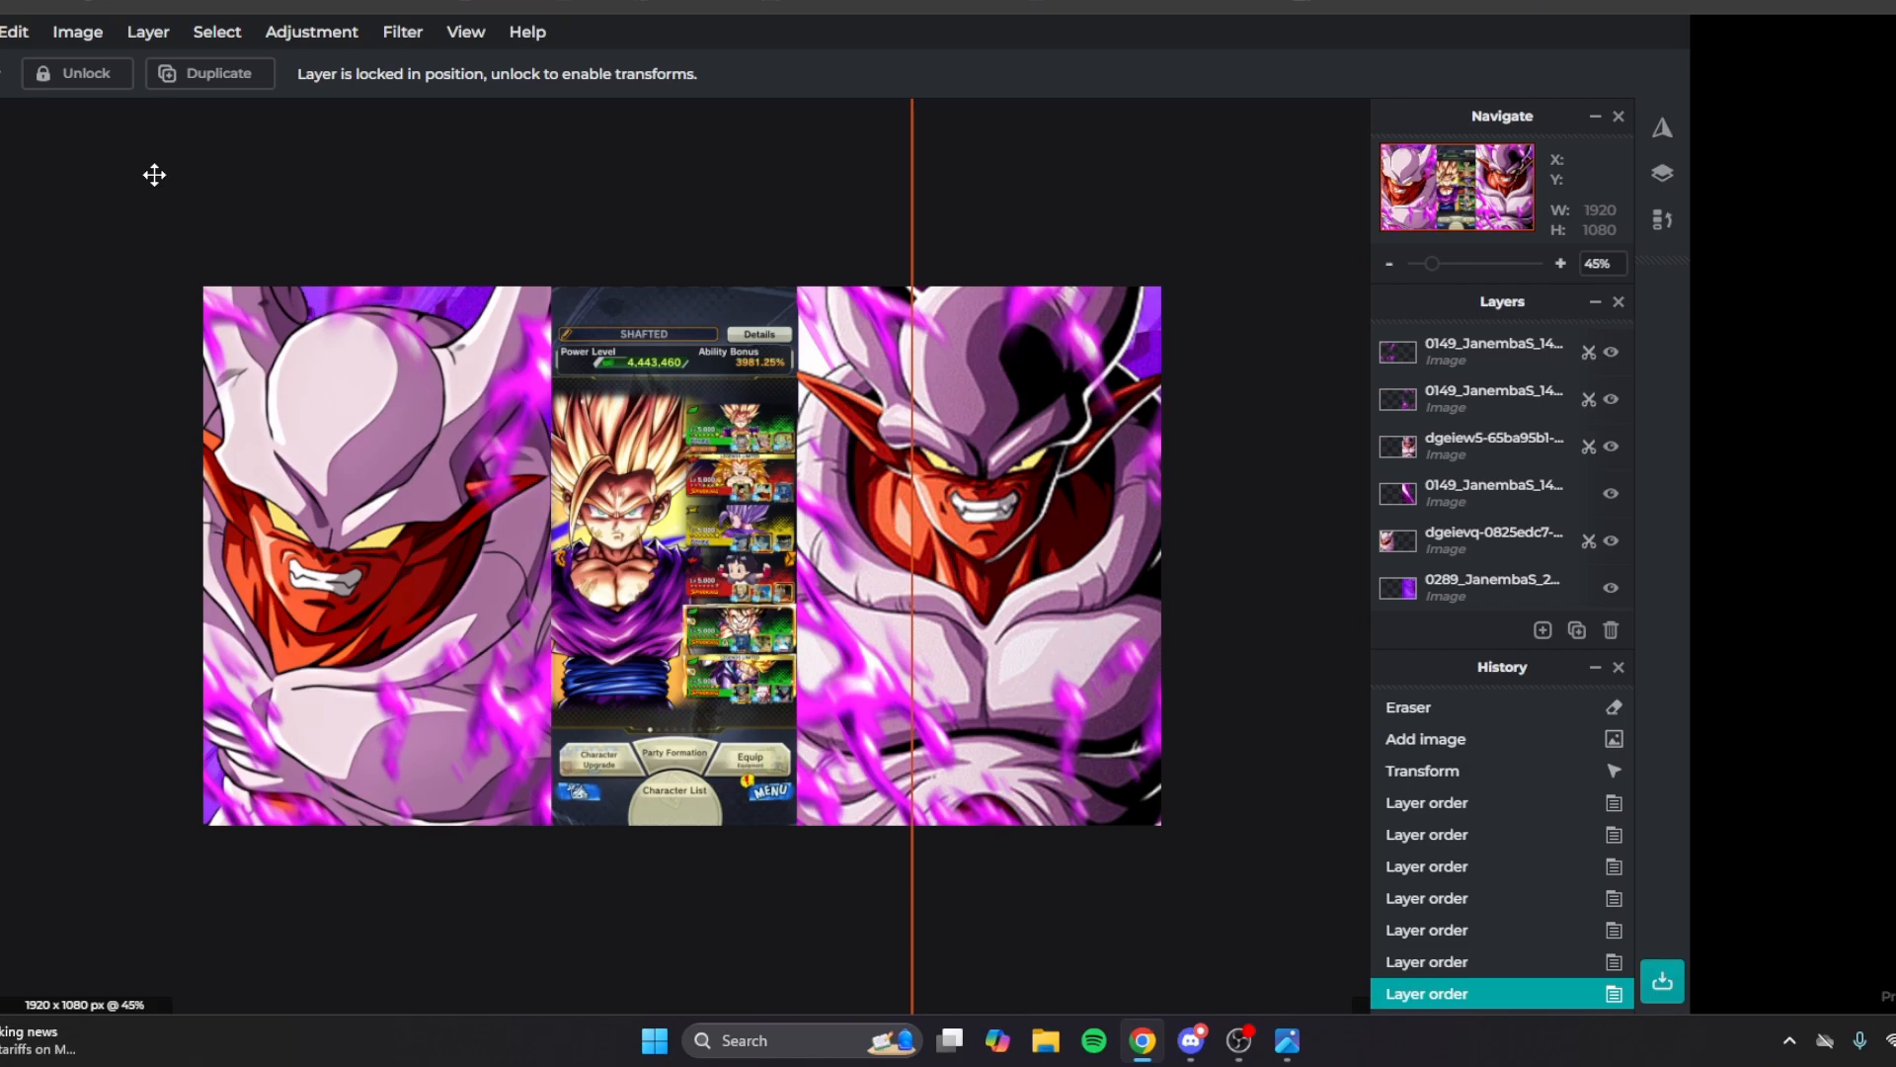
click(1287, 1040)
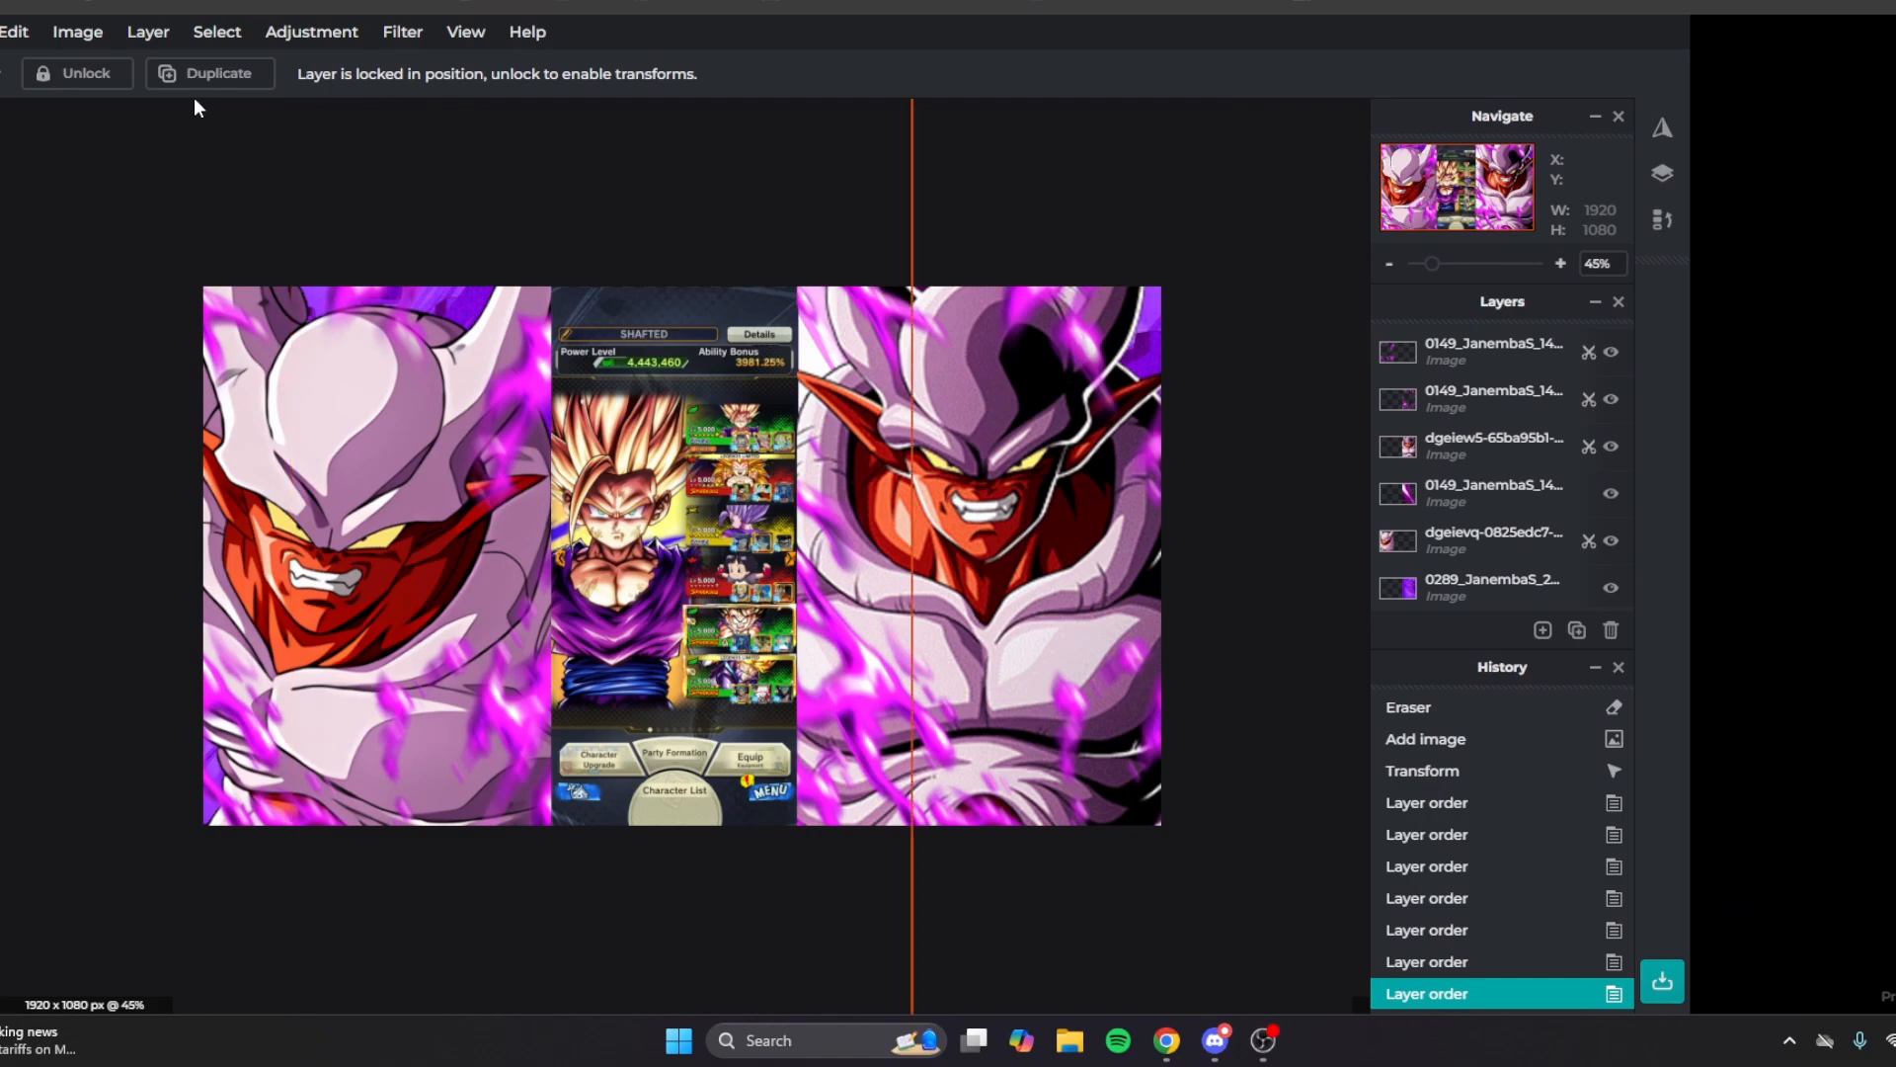
scroll(612, 197, down, 4)
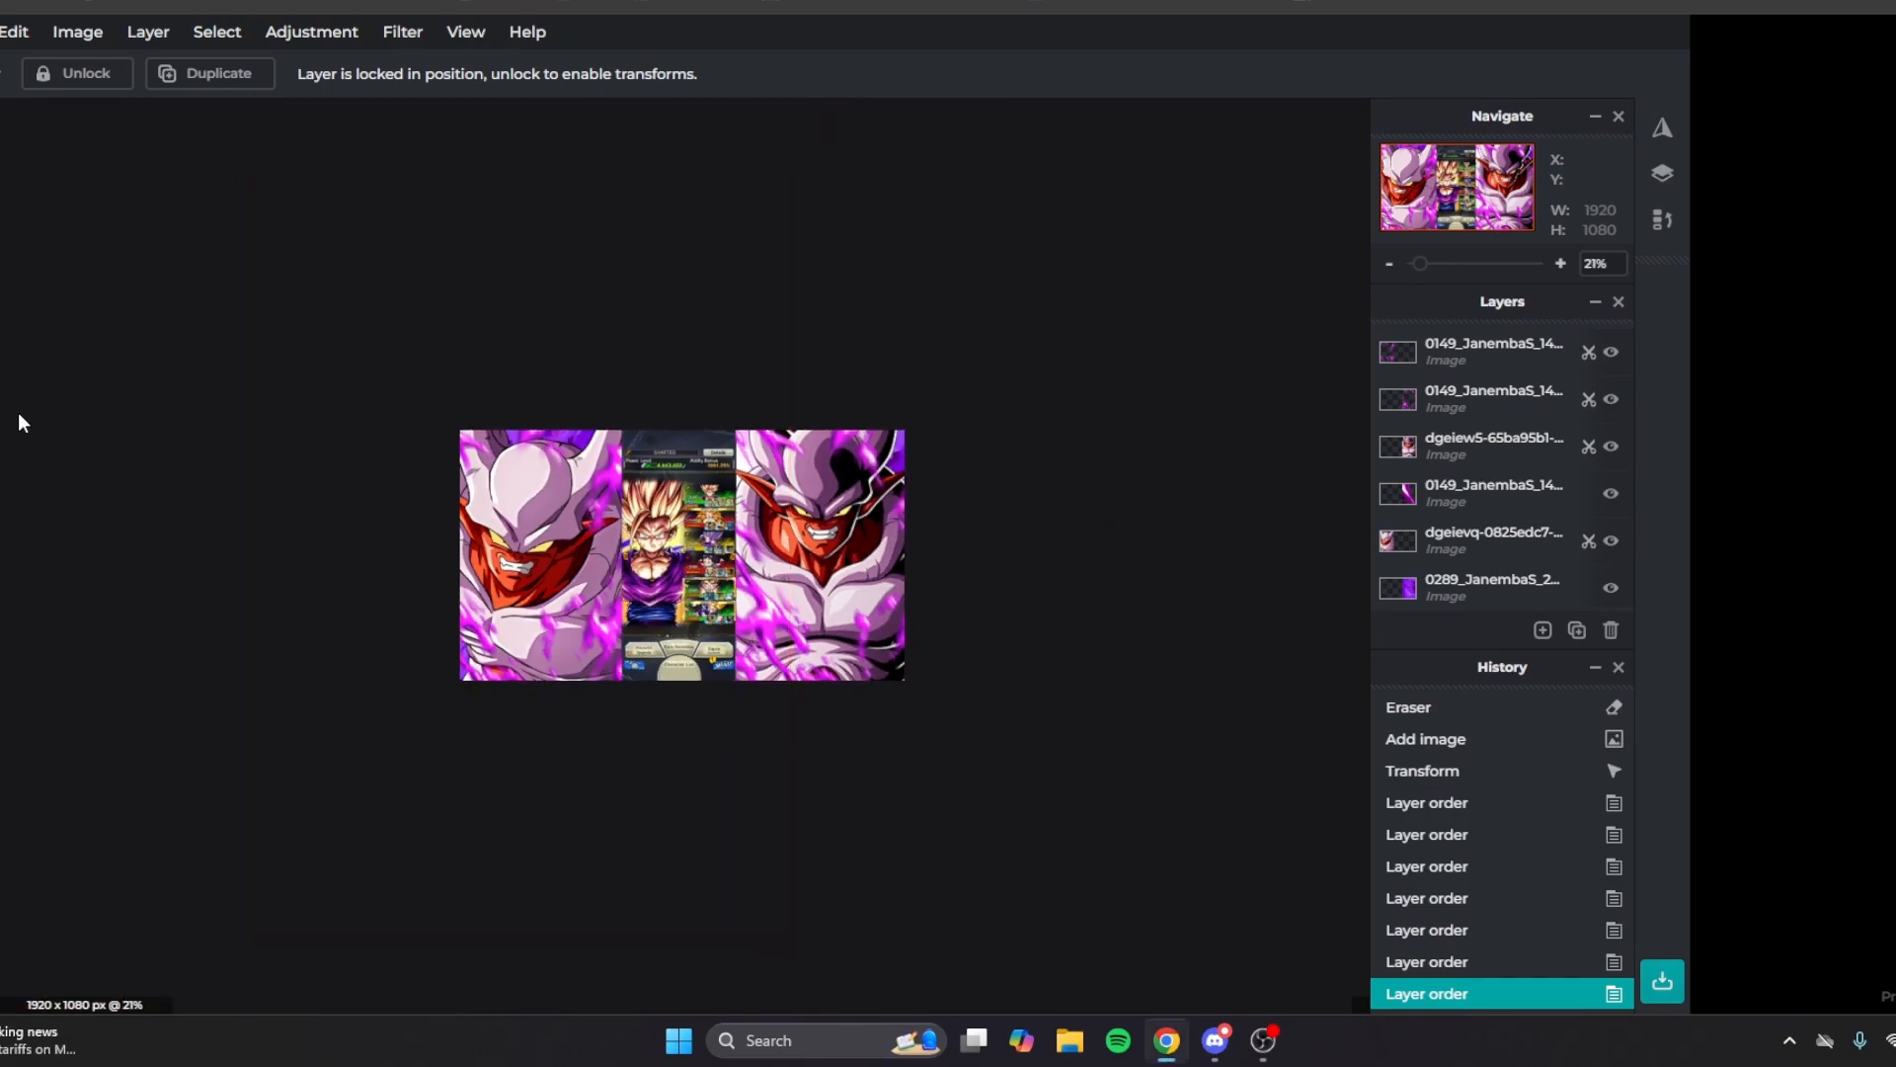
scroll(85, 564, up, 3)
scroll(85, 564, up, 2)
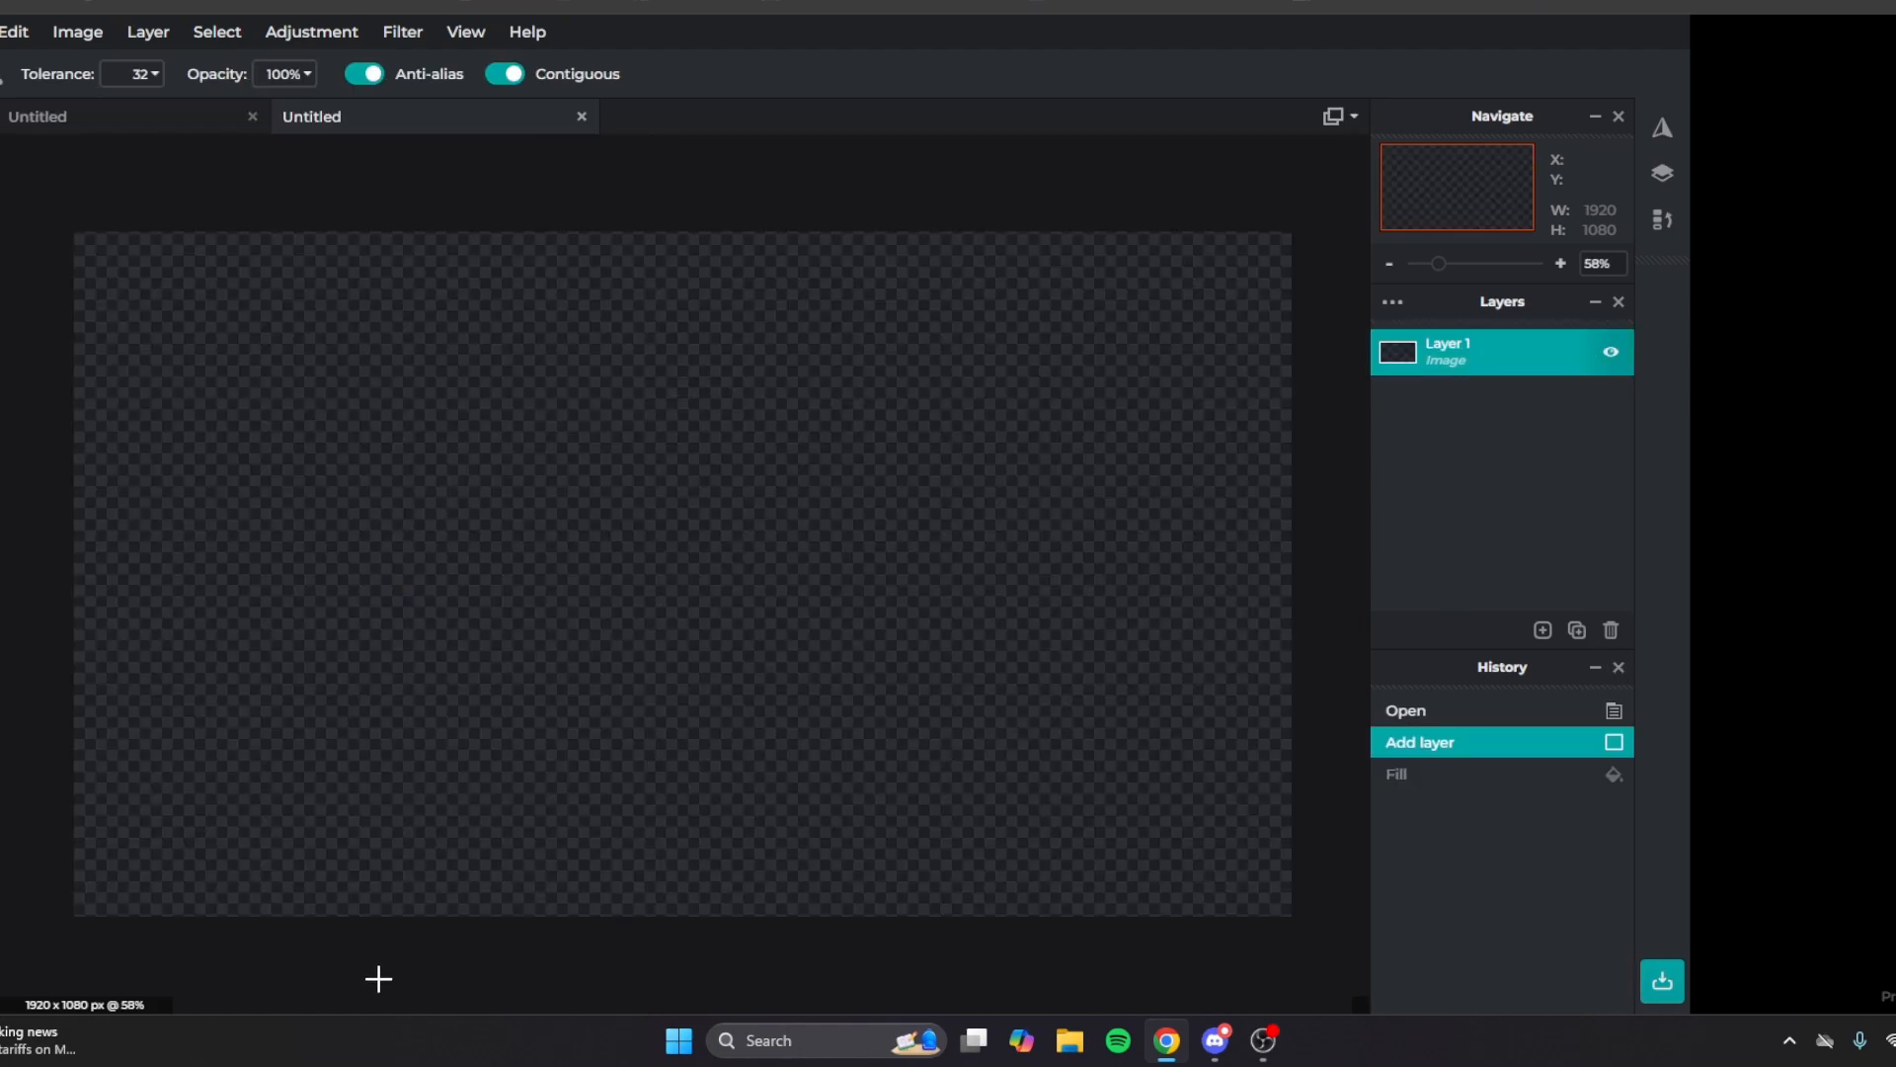
Fill Layer 1 of the second 1920 x 1080 document with black.
scroll(475, 923, down, 1)
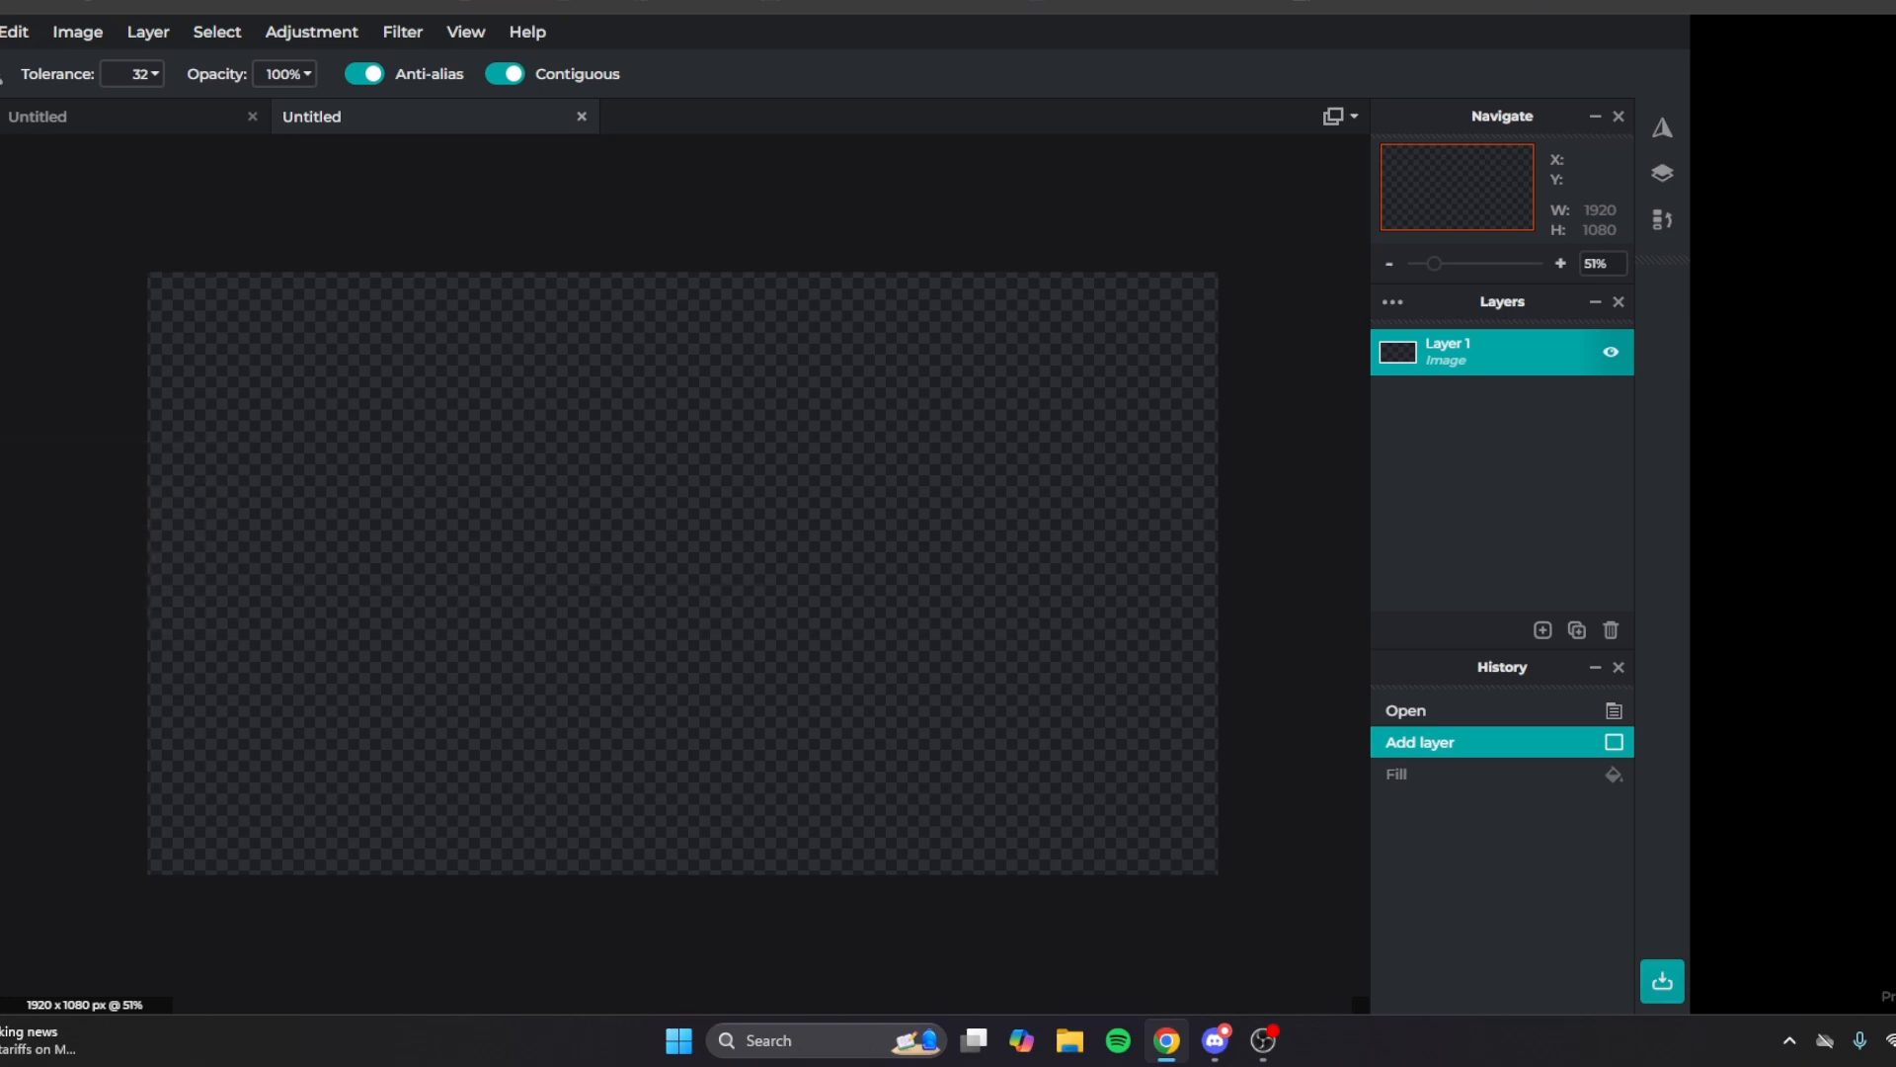
click(448, 520)
click(2, 139)
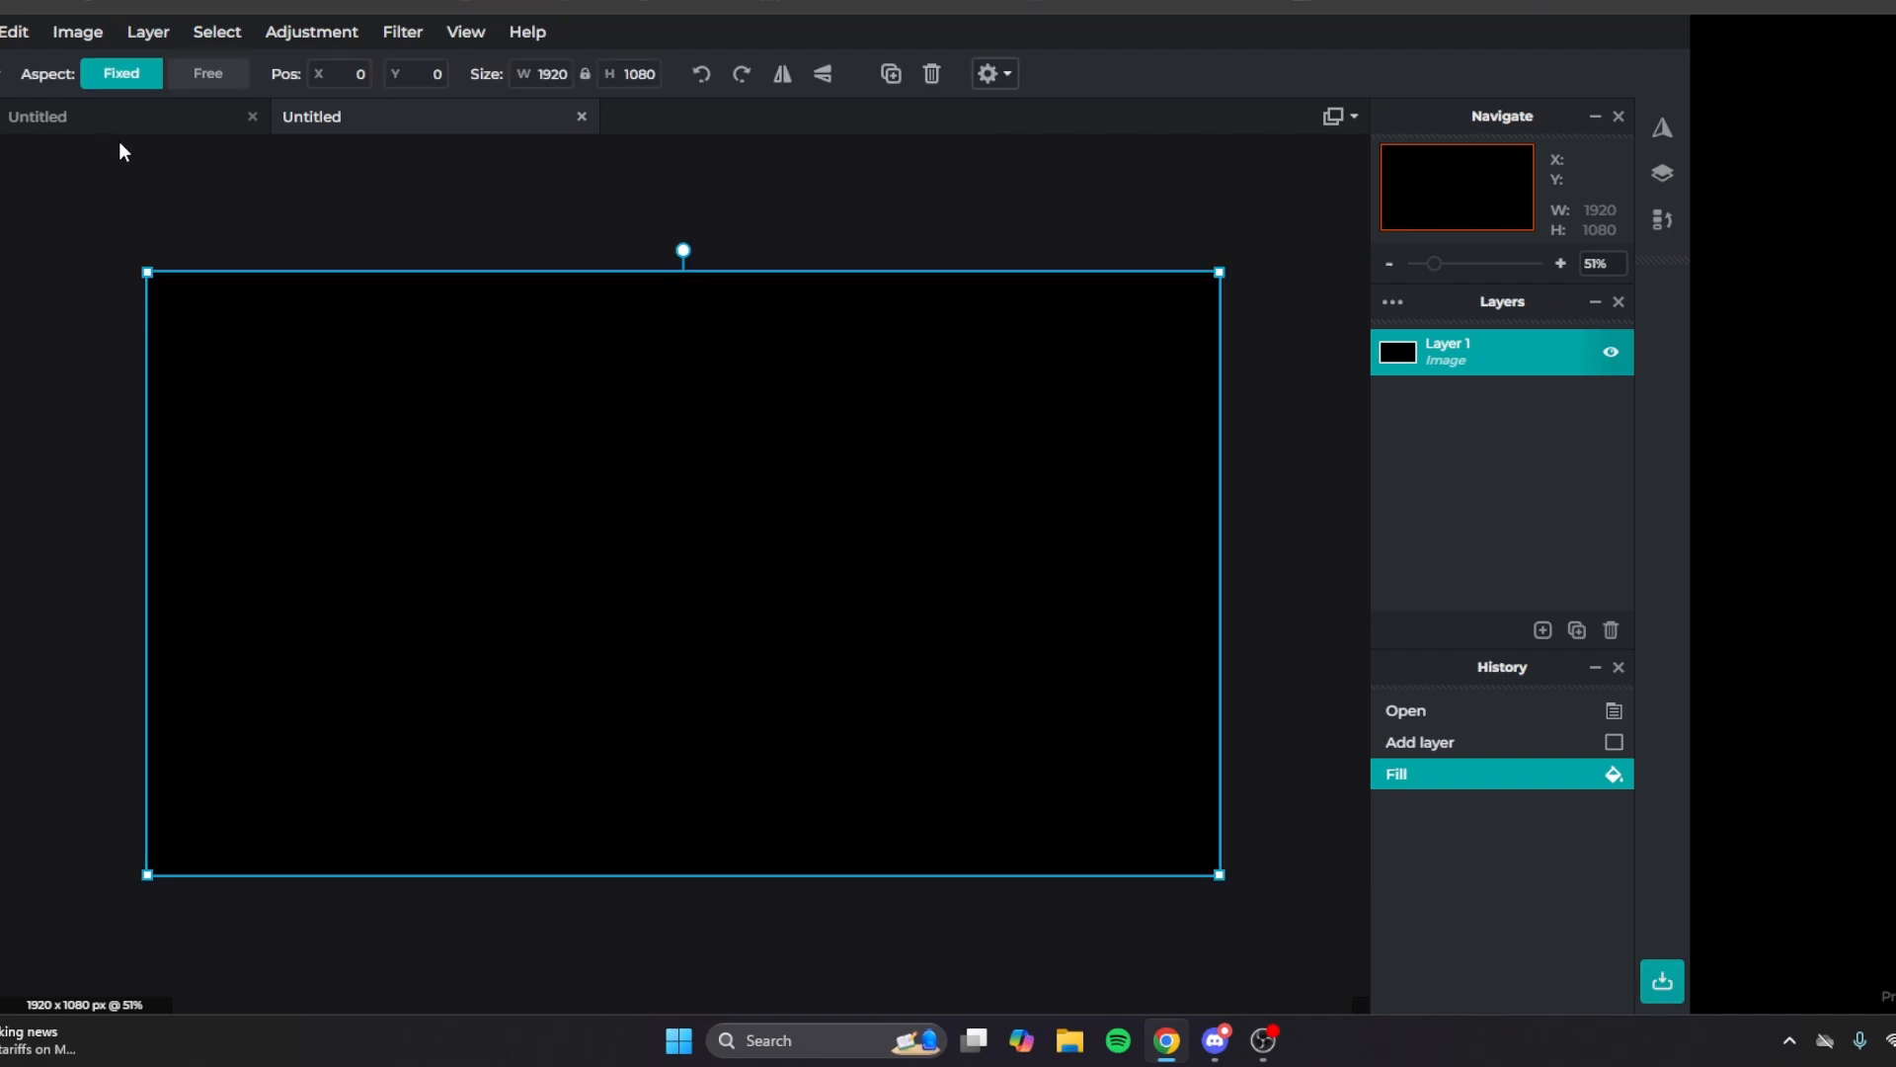
click(120, 146)
scroll(110, 435, up, 1)
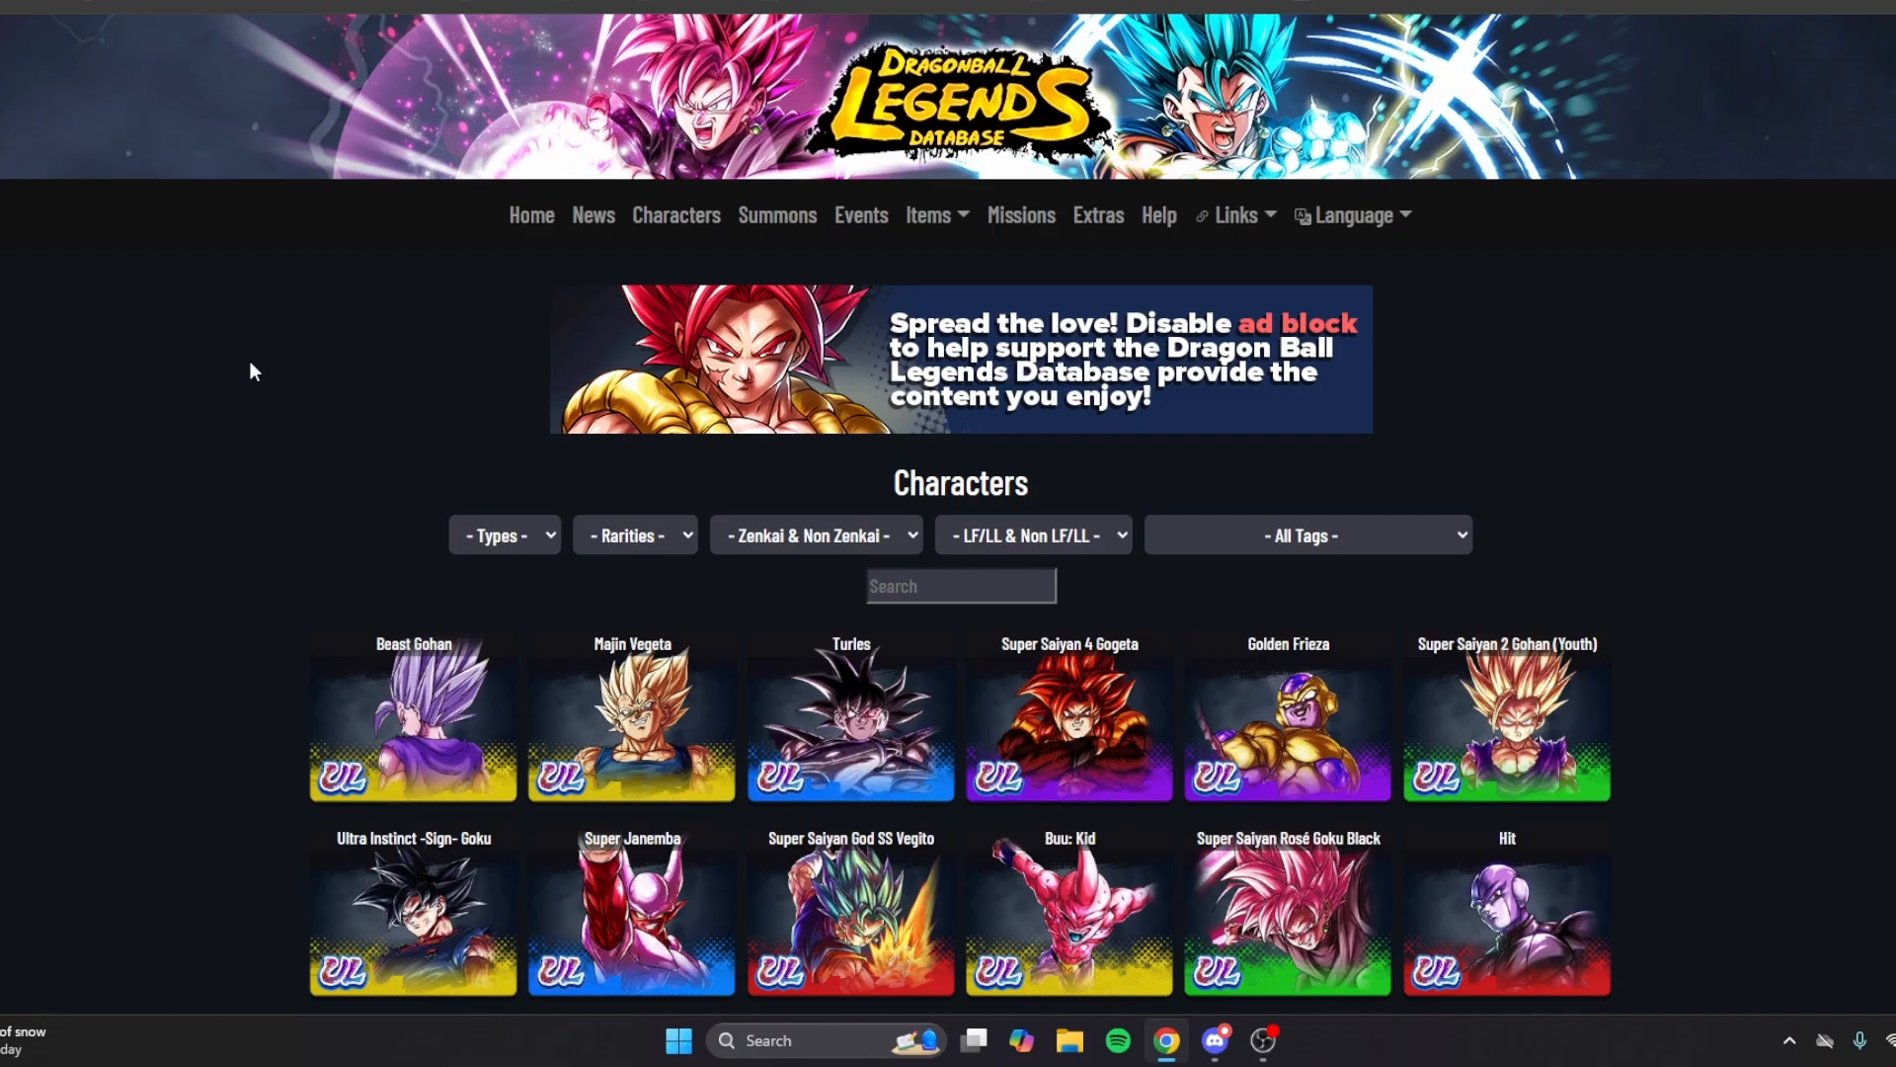
Browse the Dragon Ball Legends Database characters and open the red Legends Limited SP Fusion Zamasu, DBL79-04S.
scroll(242, 356, down, 3)
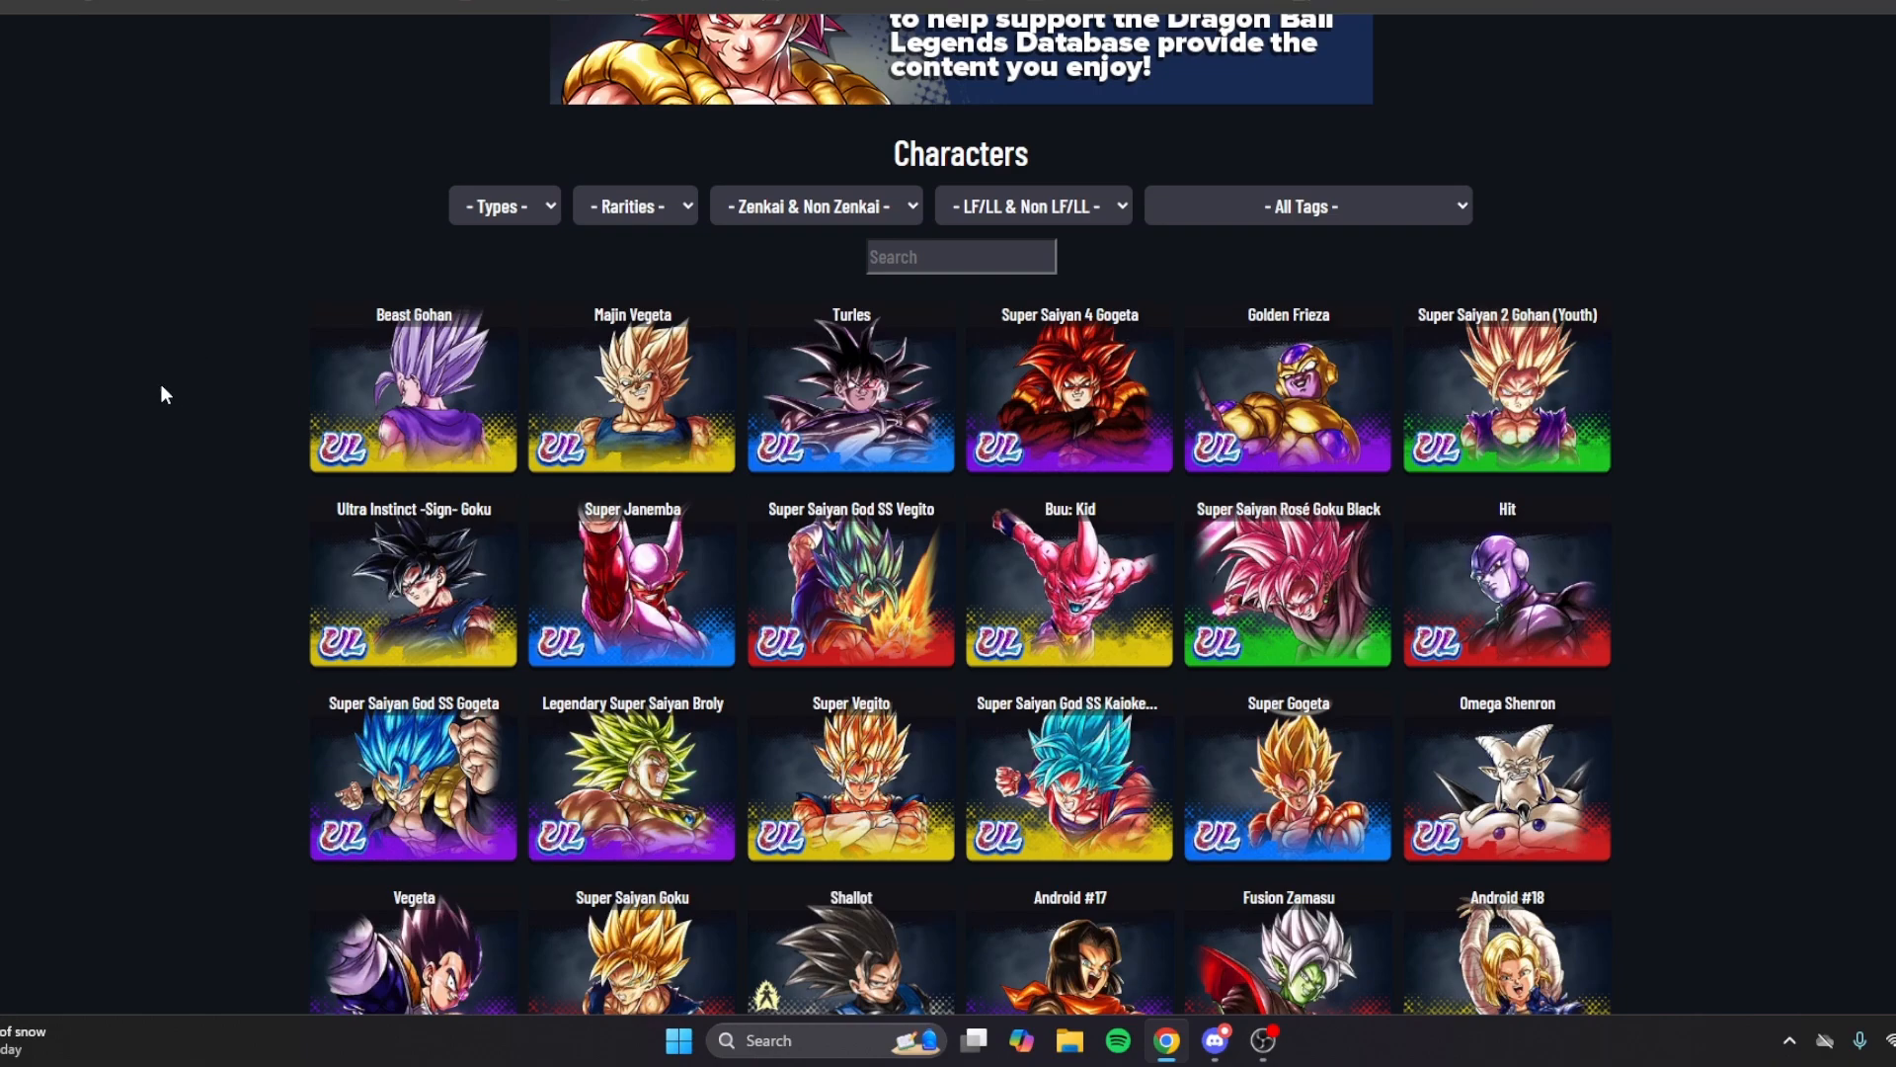
scroll(79, 297, down, 4)
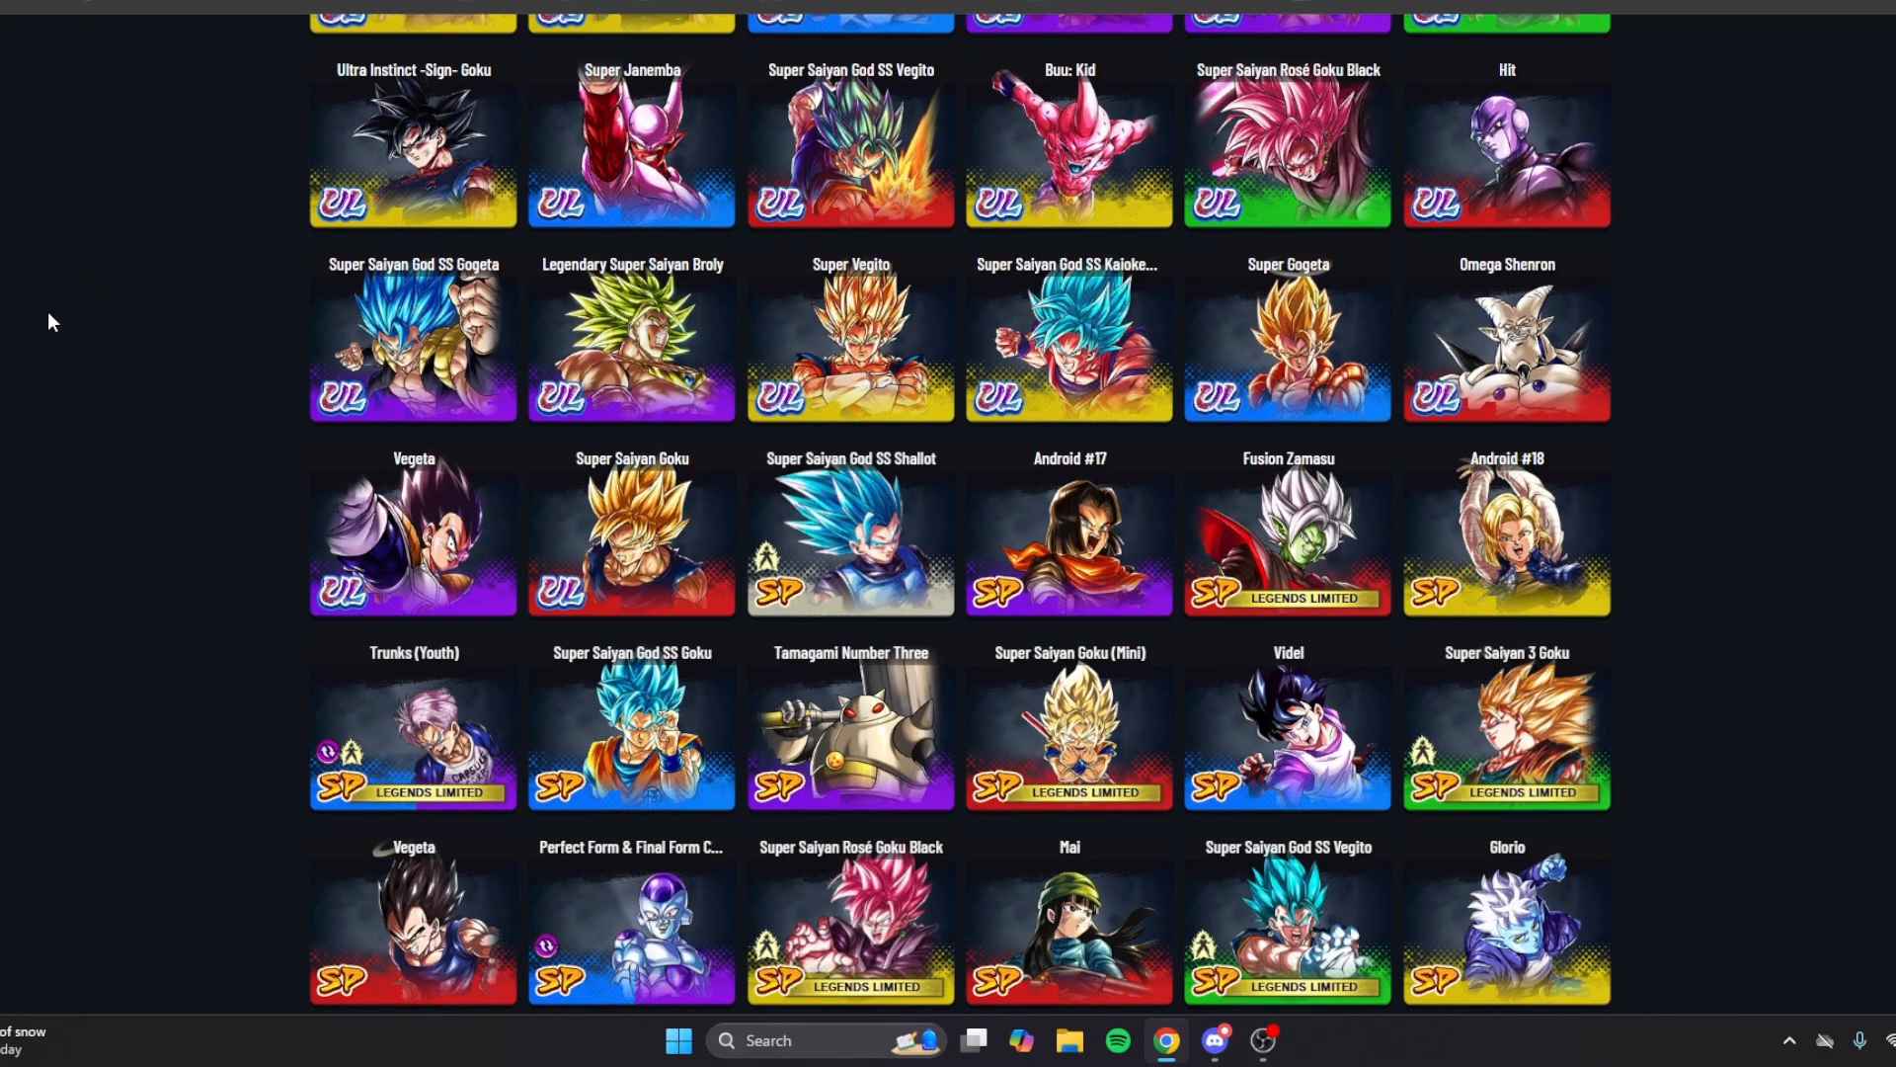
scroll(54, 314, down, 2)
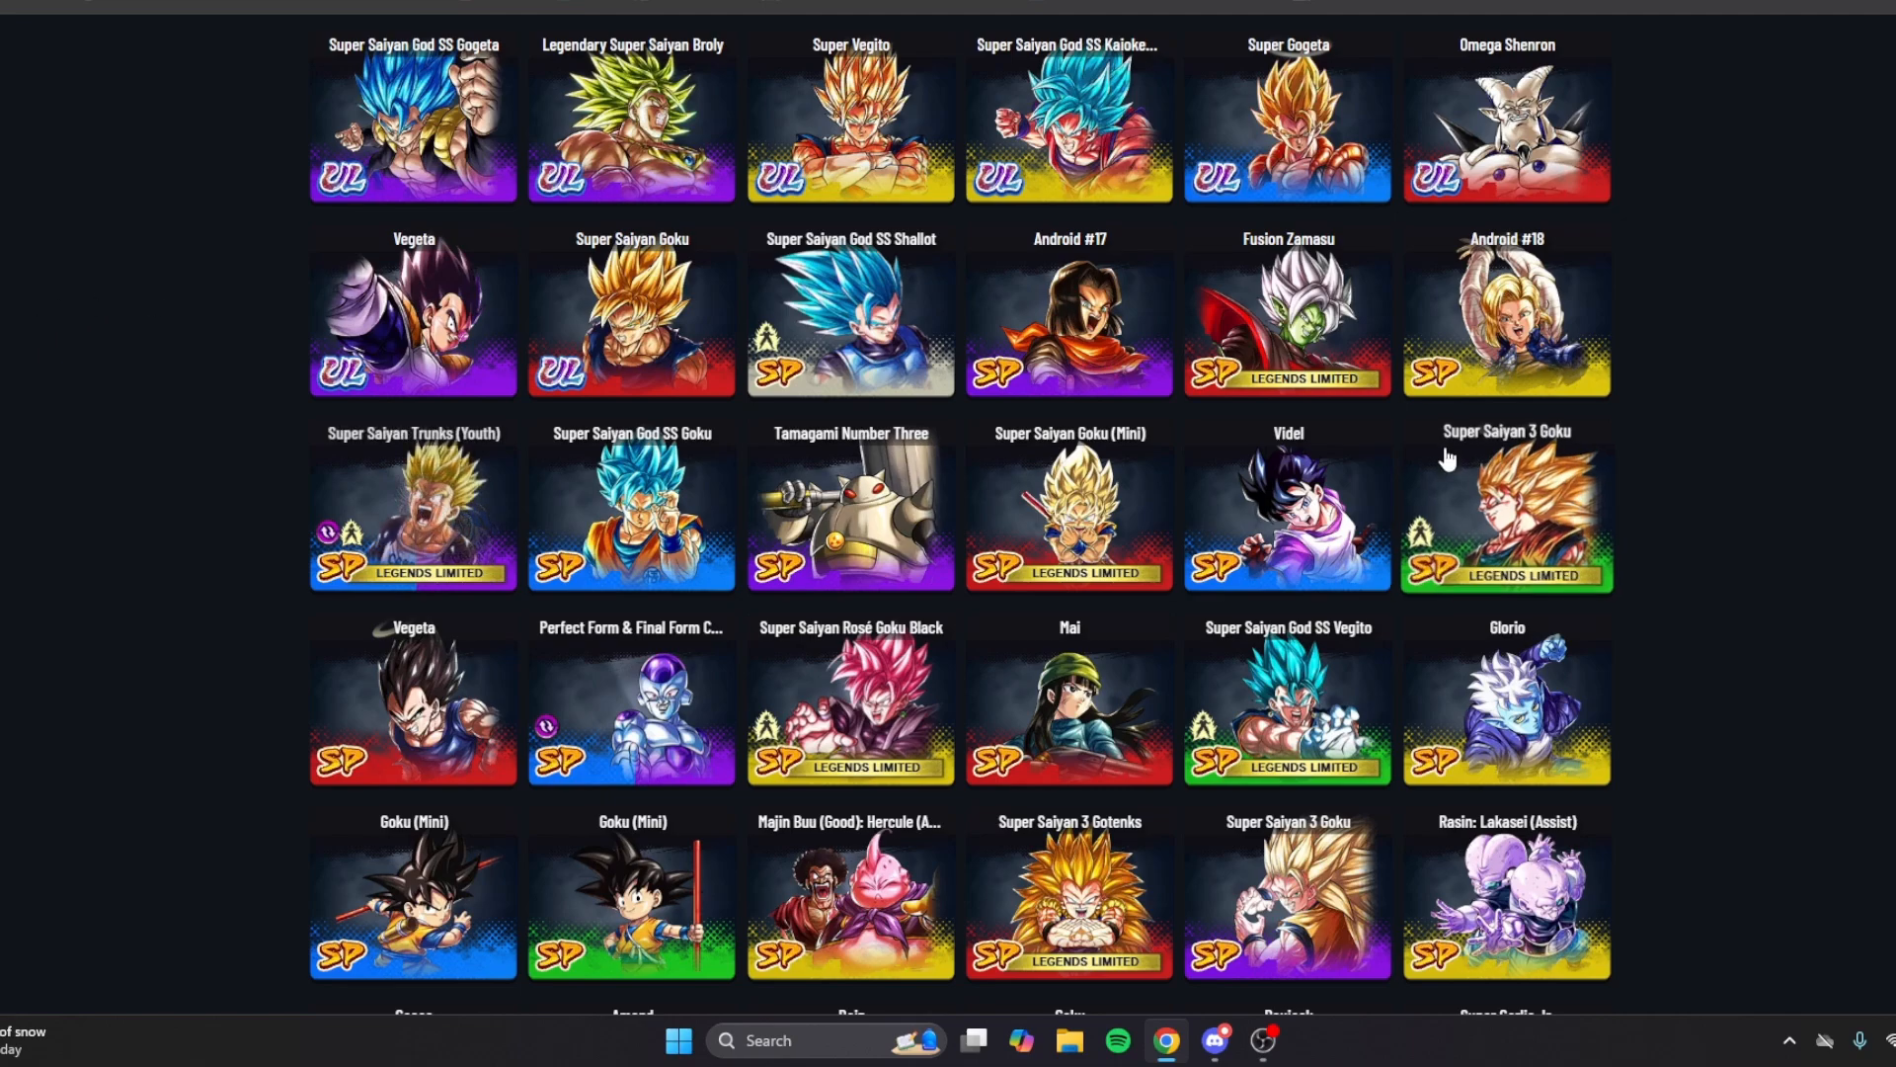
click(1289, 316)
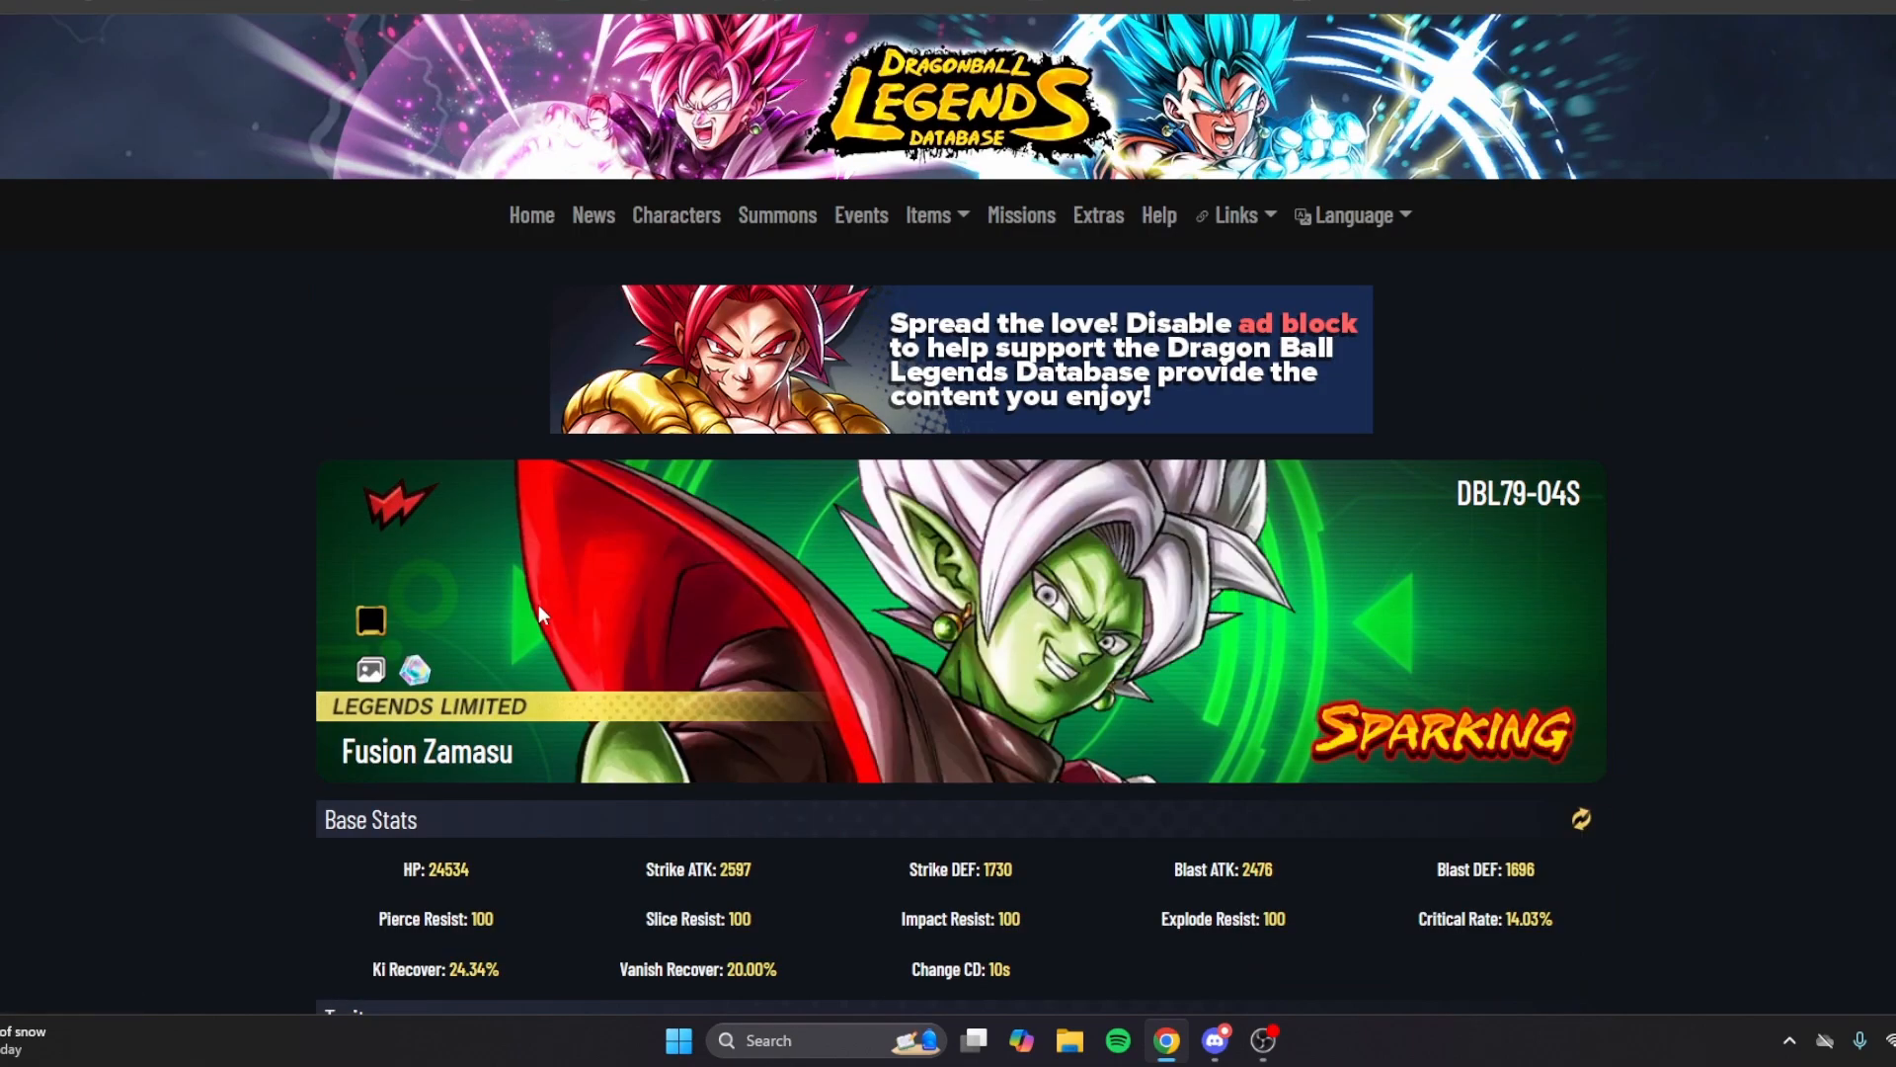
Open Fusion Zamasu's card art assets and save the green streaked background as the PNG 0661_ZamasM_661_BG_01.
click(370, 669)
scroll(342, 660, down, 3)
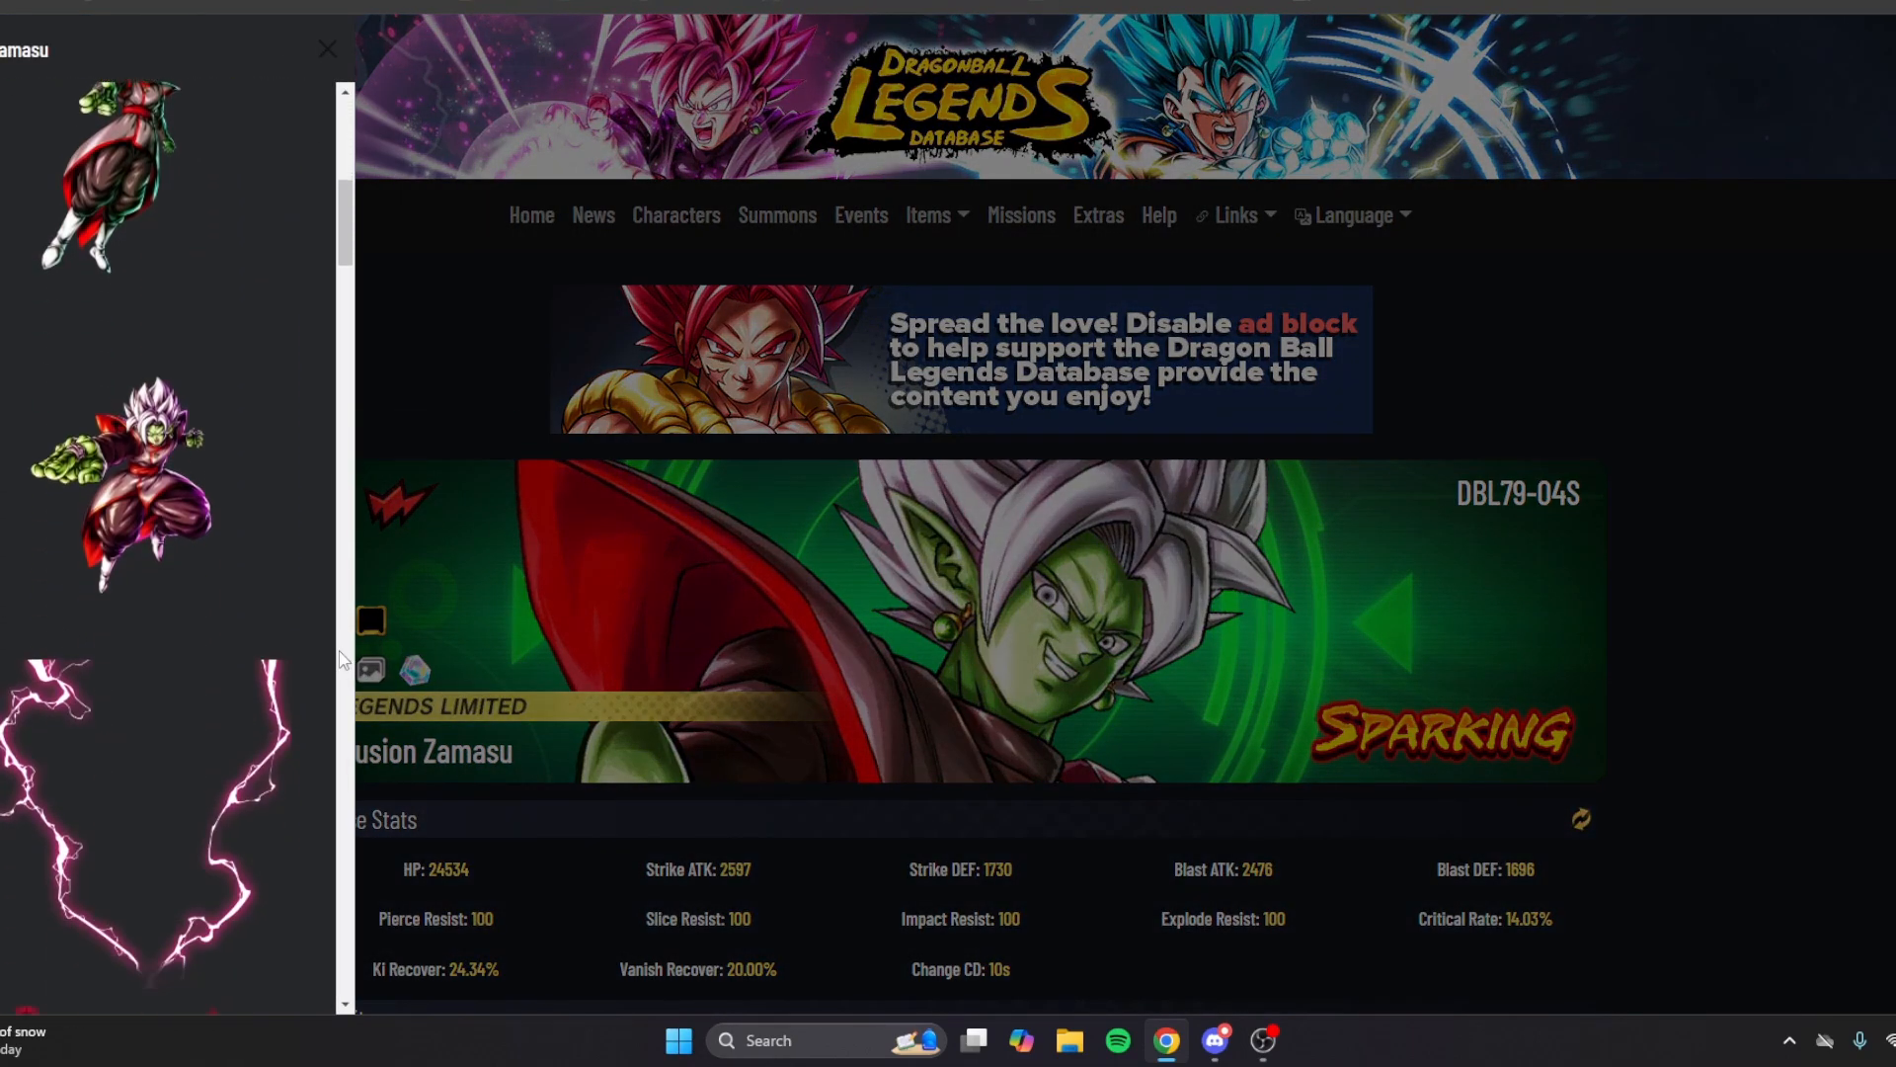
right_click(156, 598)
click(258, 357)
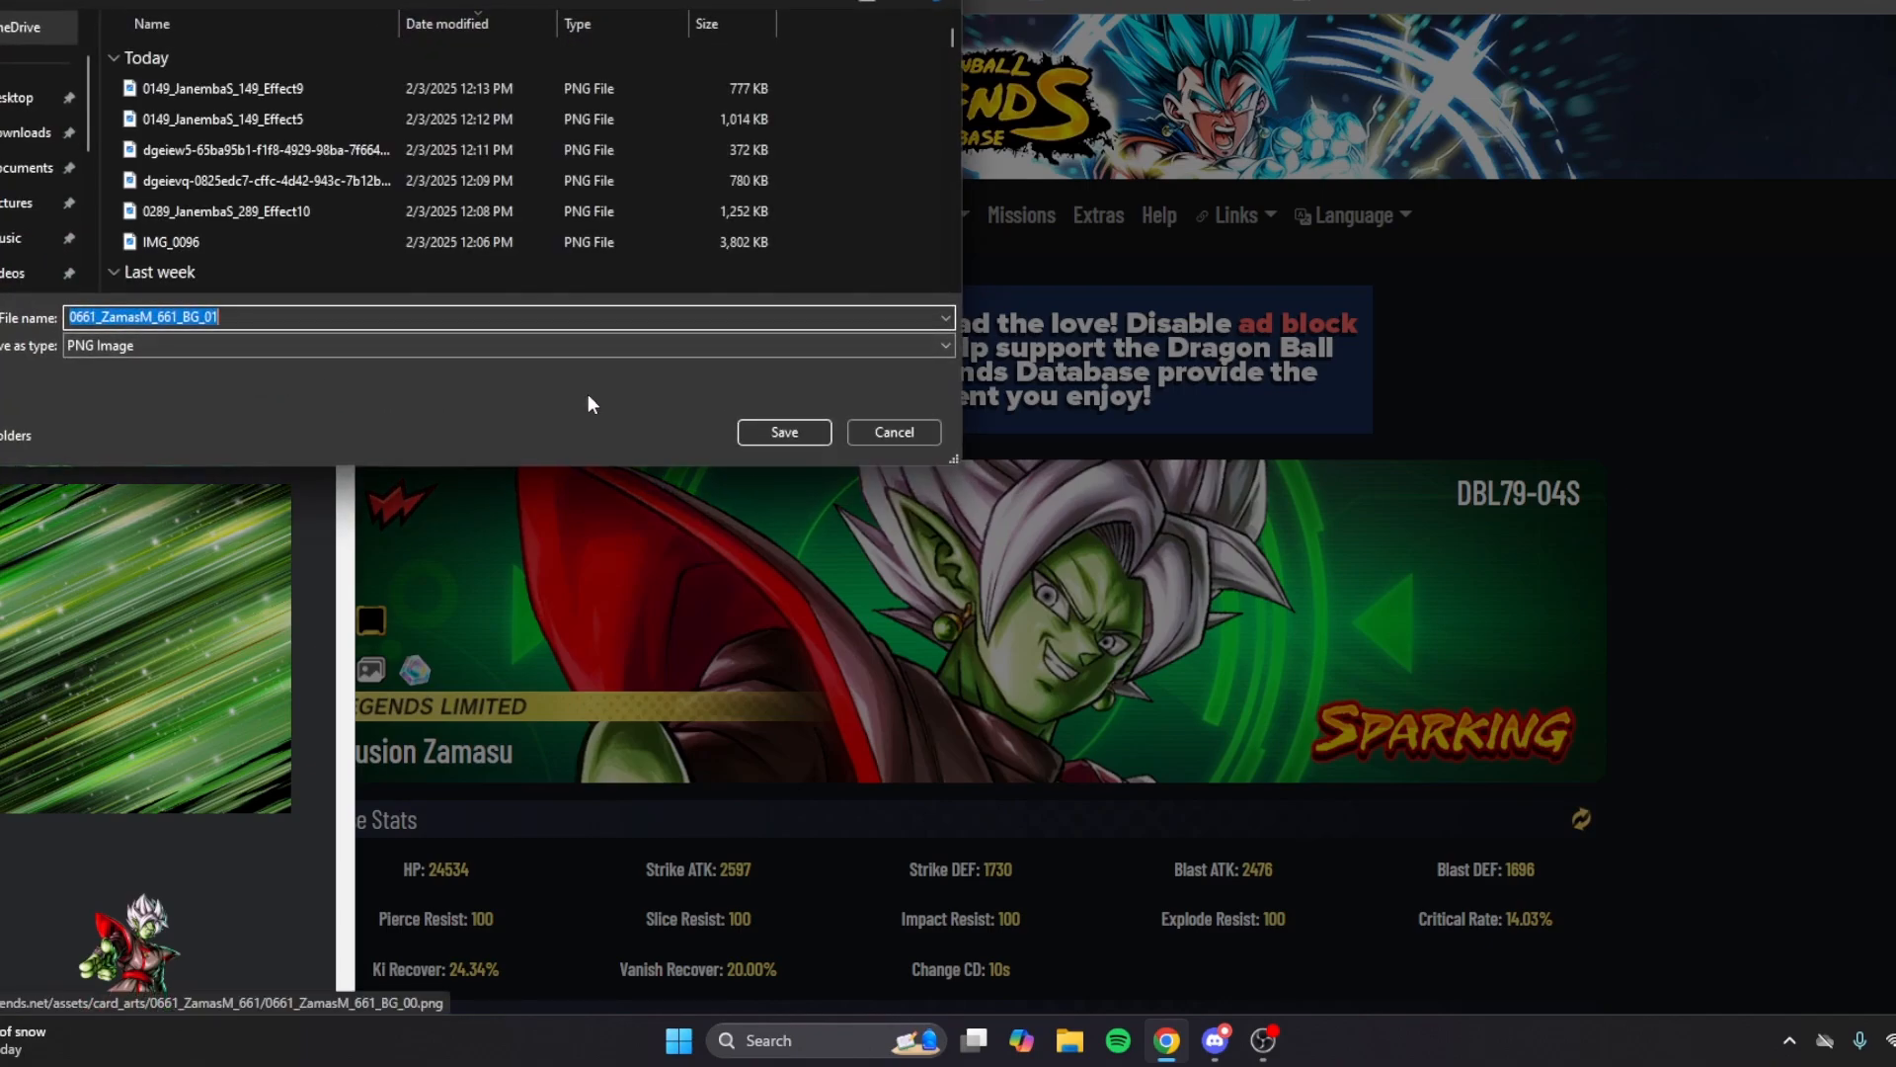
click(784, 432)
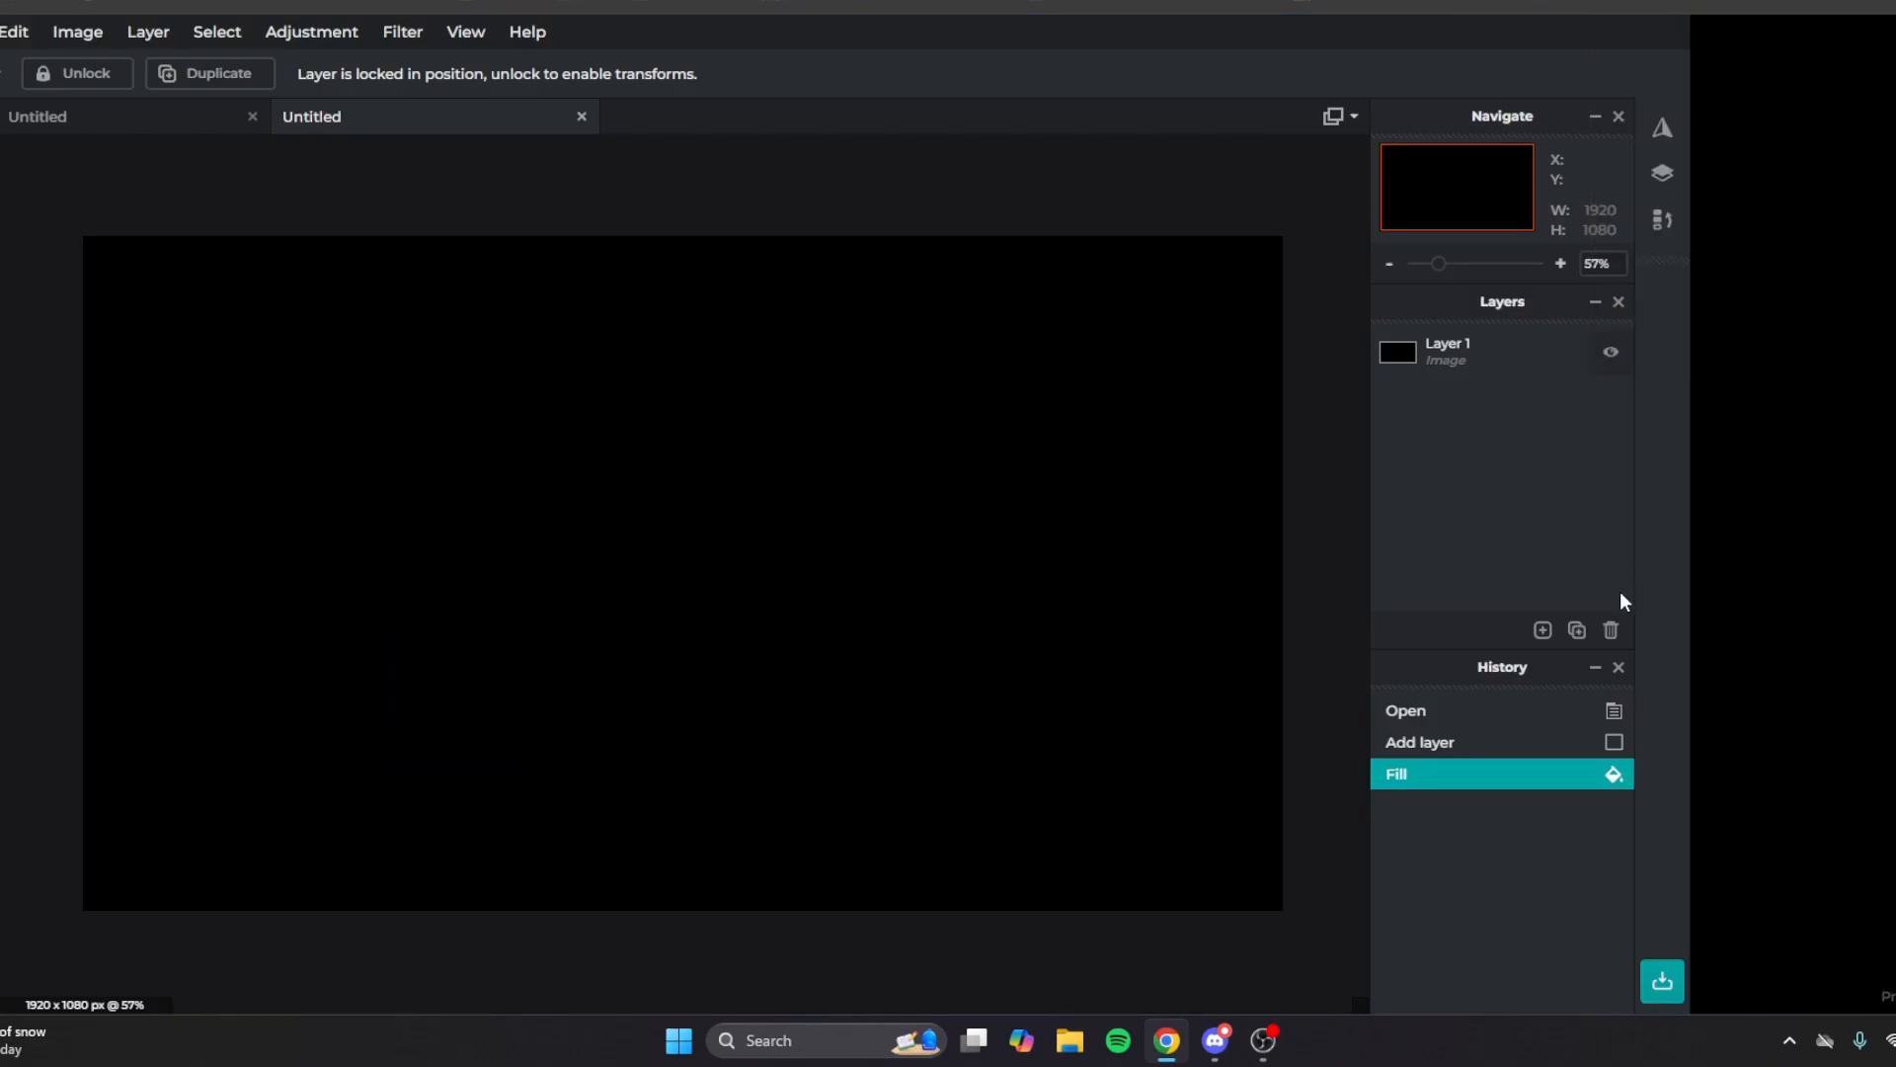
Add 0661_ZamasM_661_BG_01 as an image layer above the black layer.
click(1543, 631)
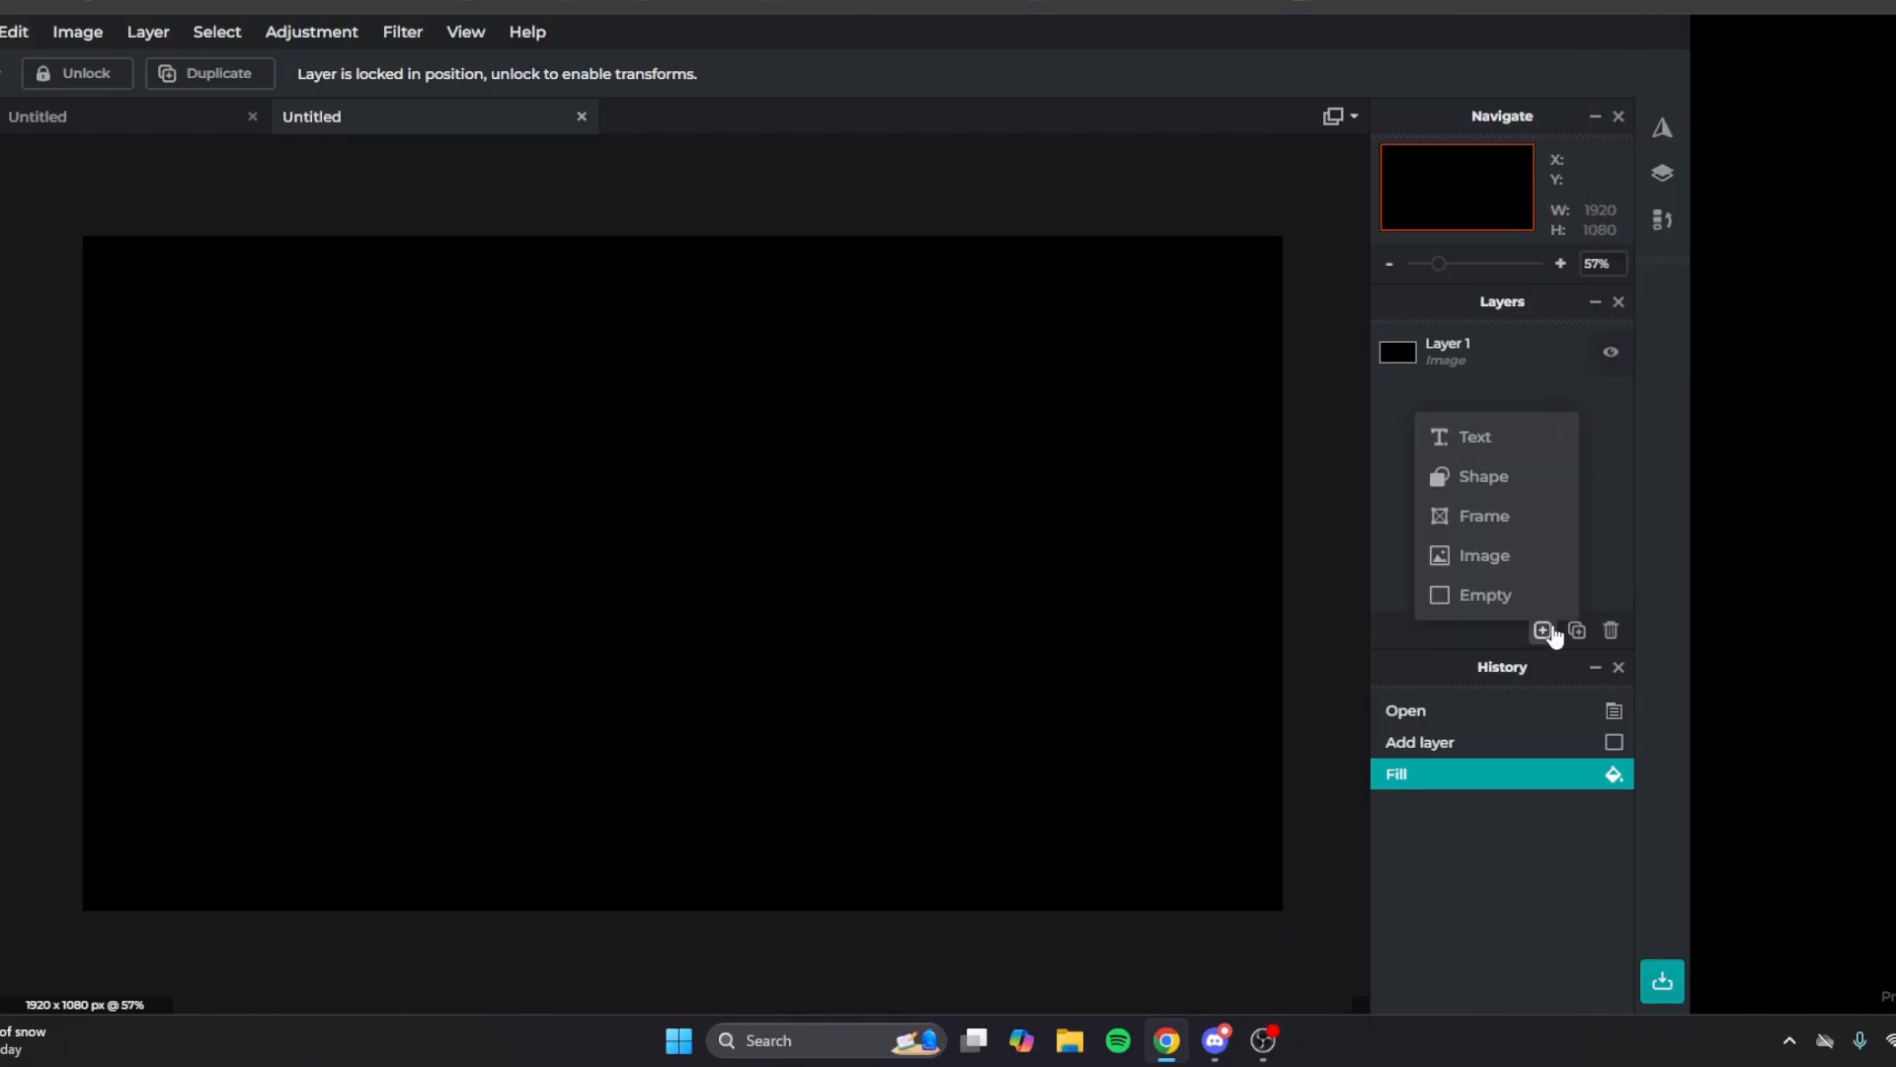
click(1538, 554)
click(262, 88)
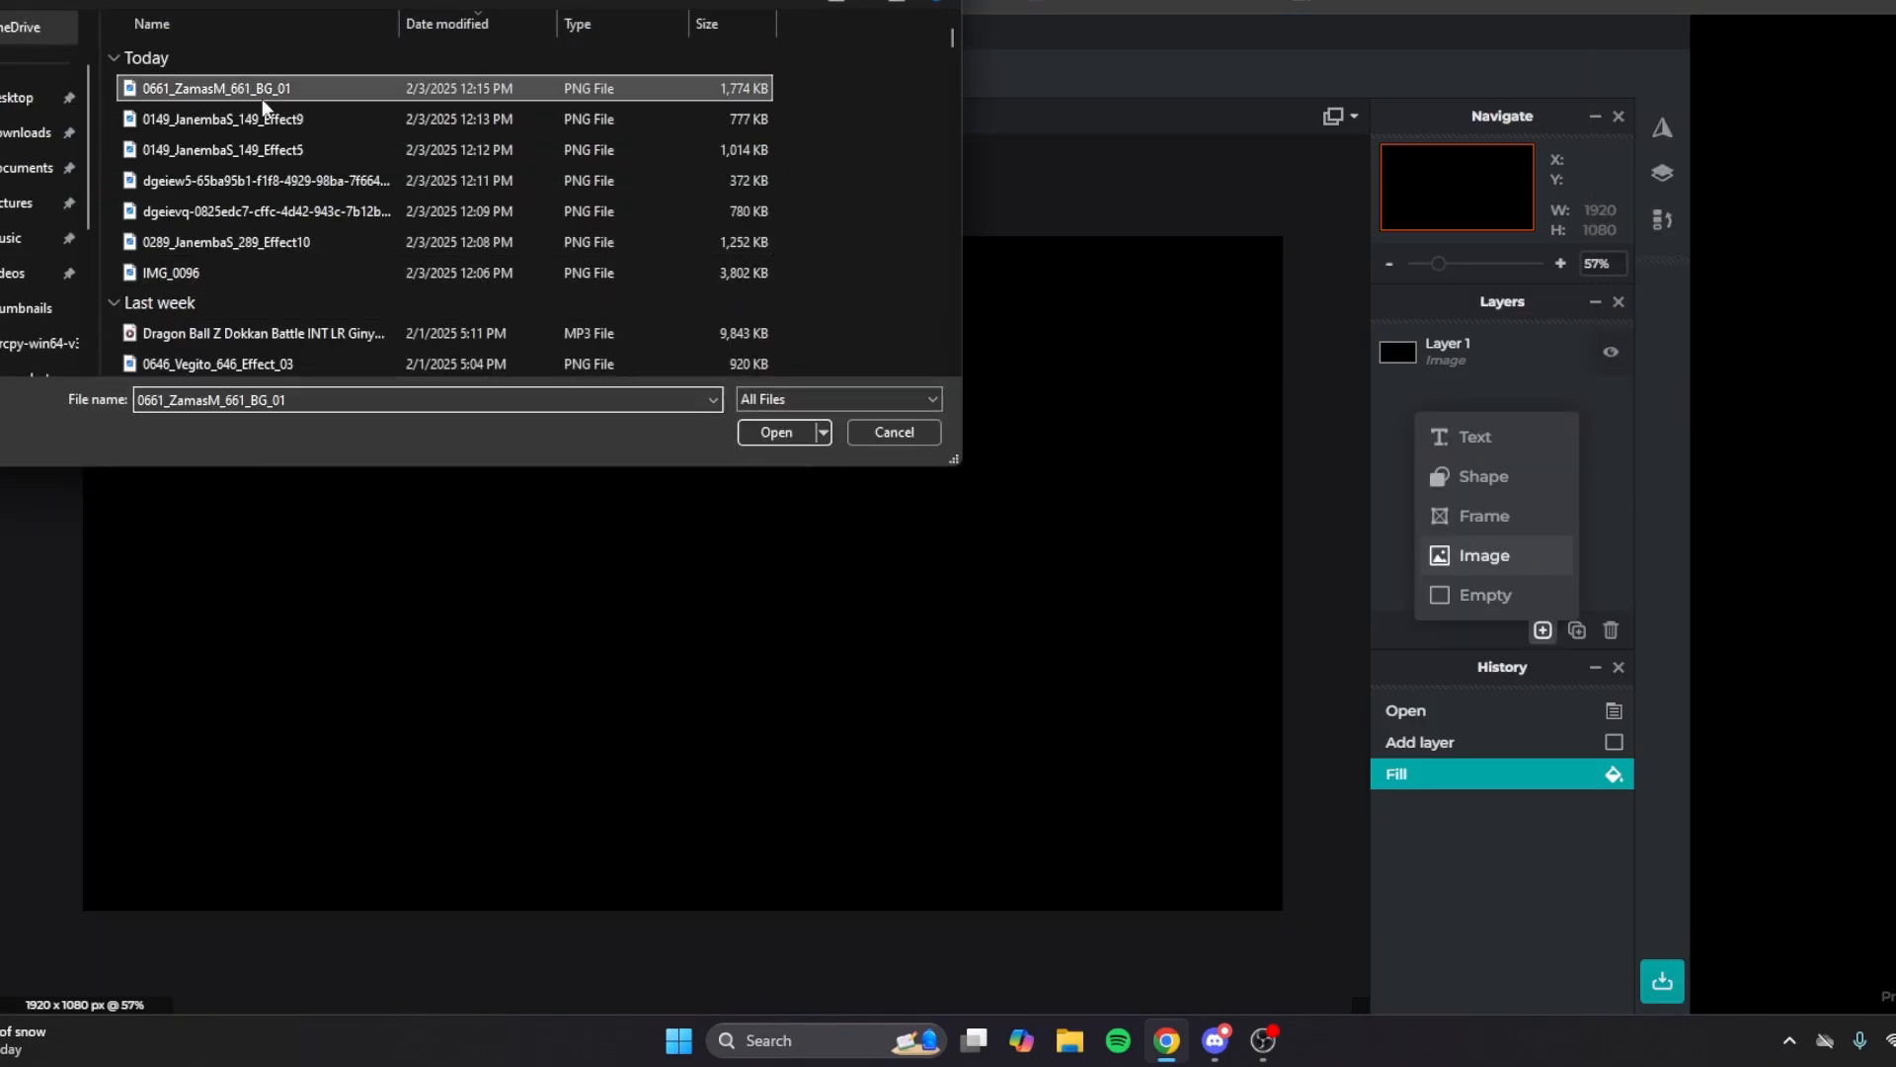
click(756, 426)
Enlarge the green background image until it covers the whole canvas, then deselect it.
drag(362, 253, 0, 150)
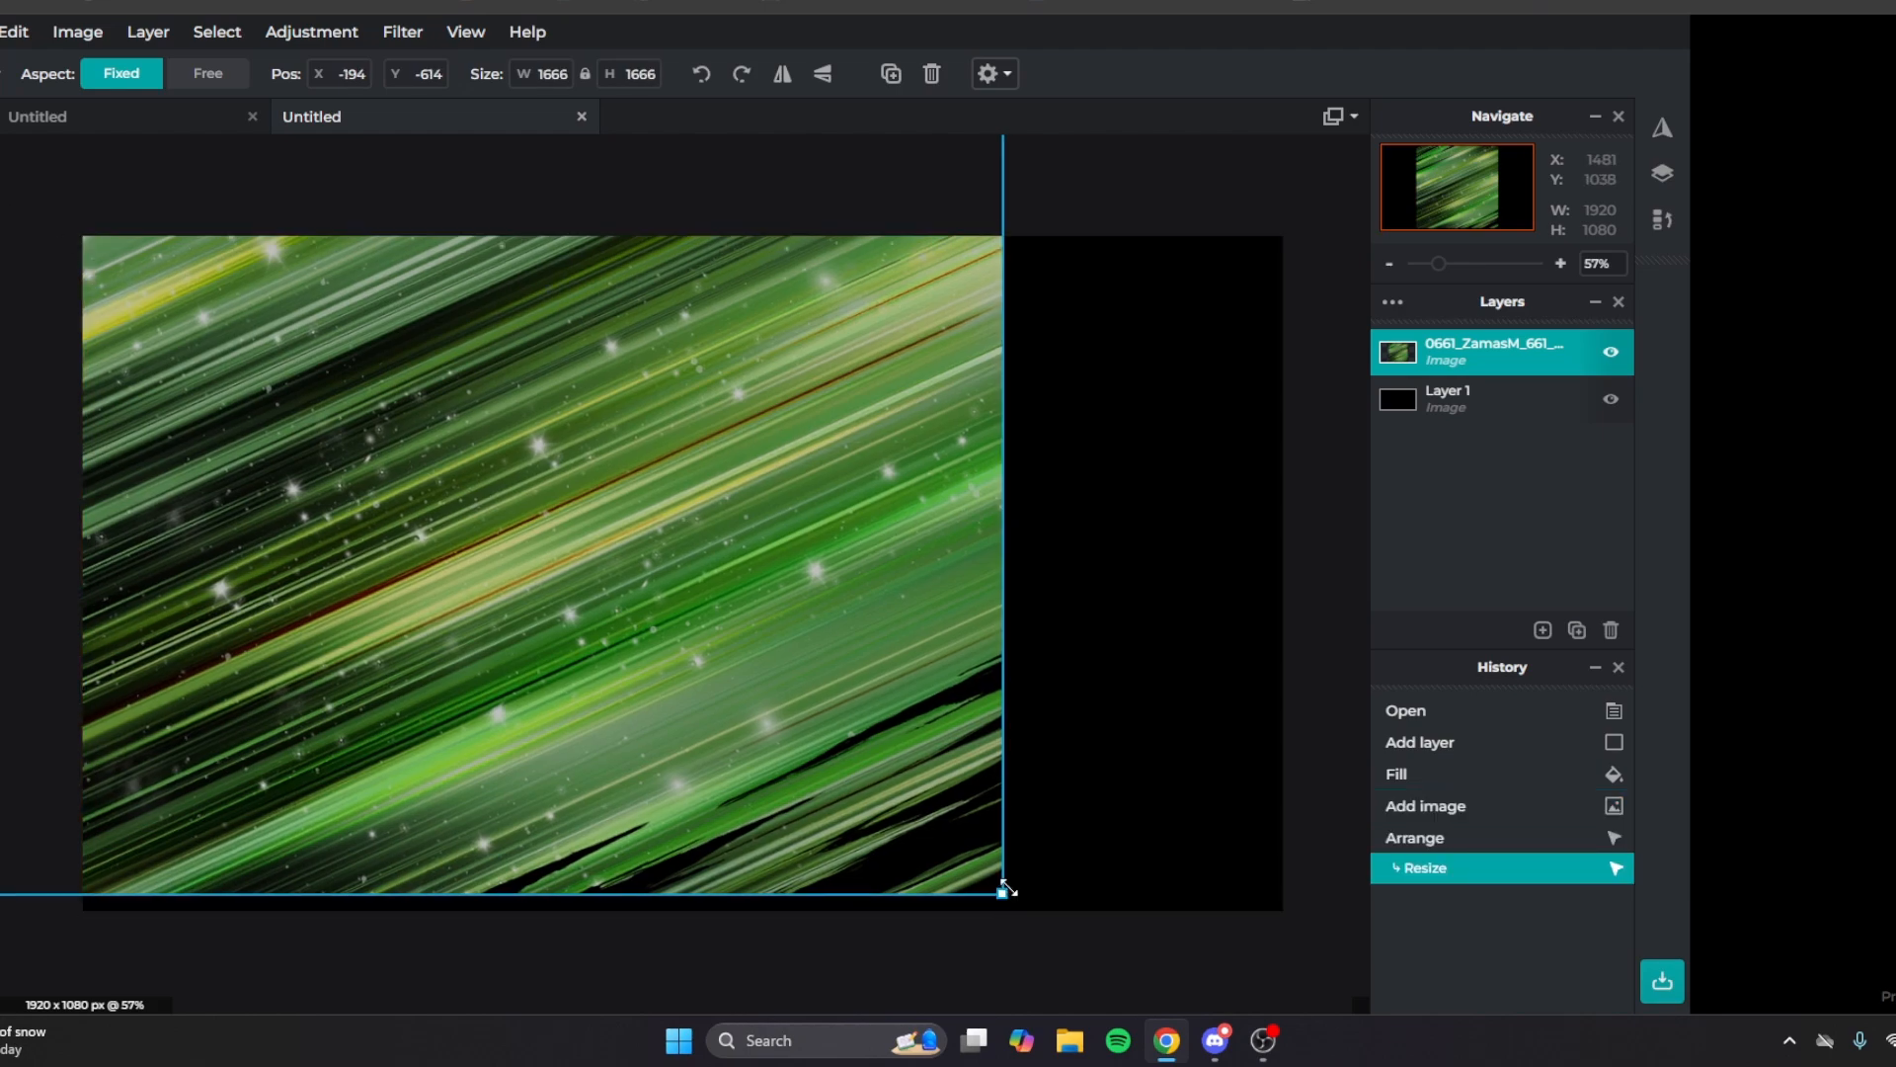
drag(1004, 894, 1452, 1052)
scroll(1225, 741, down, 3)
click(1196, 705)
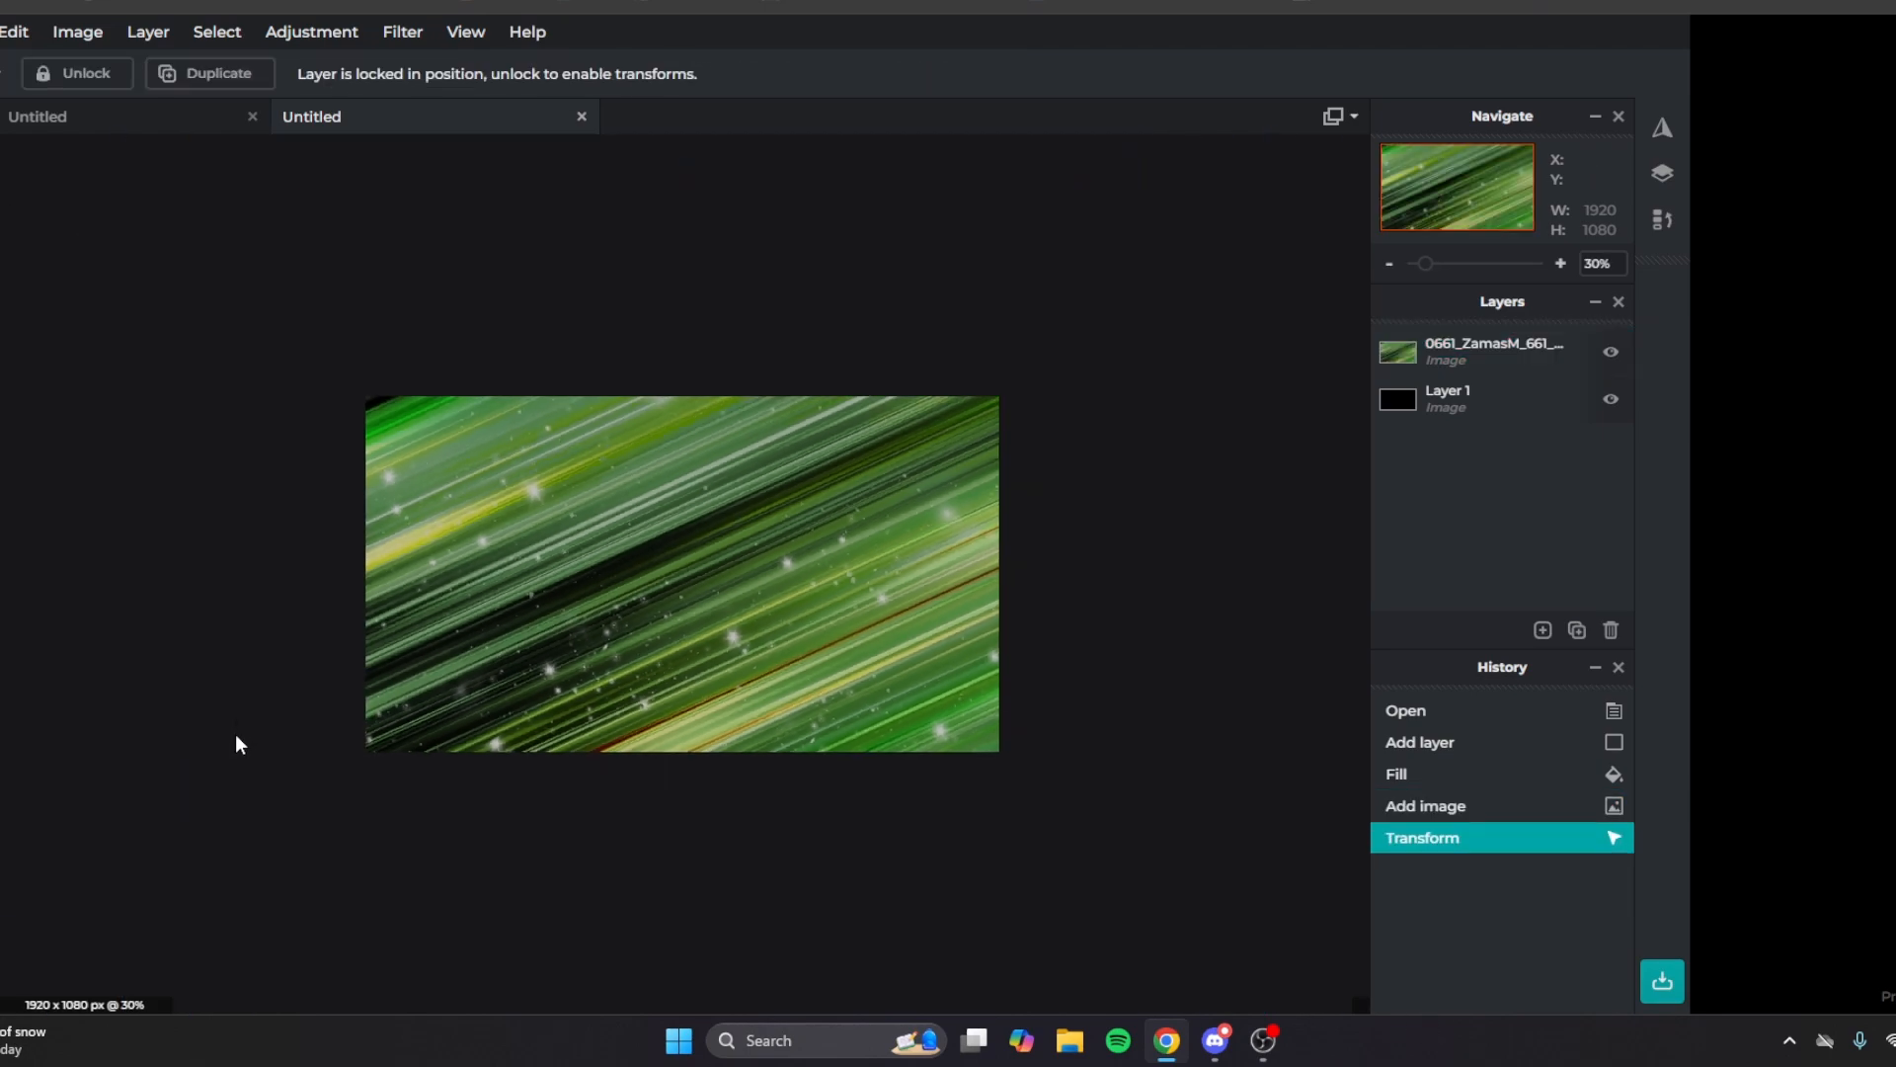
Lower the opacity of the green background layer, 0661_ZamasM_661_BG_01.png, to 35.
scroll(115, 749, up, 2)
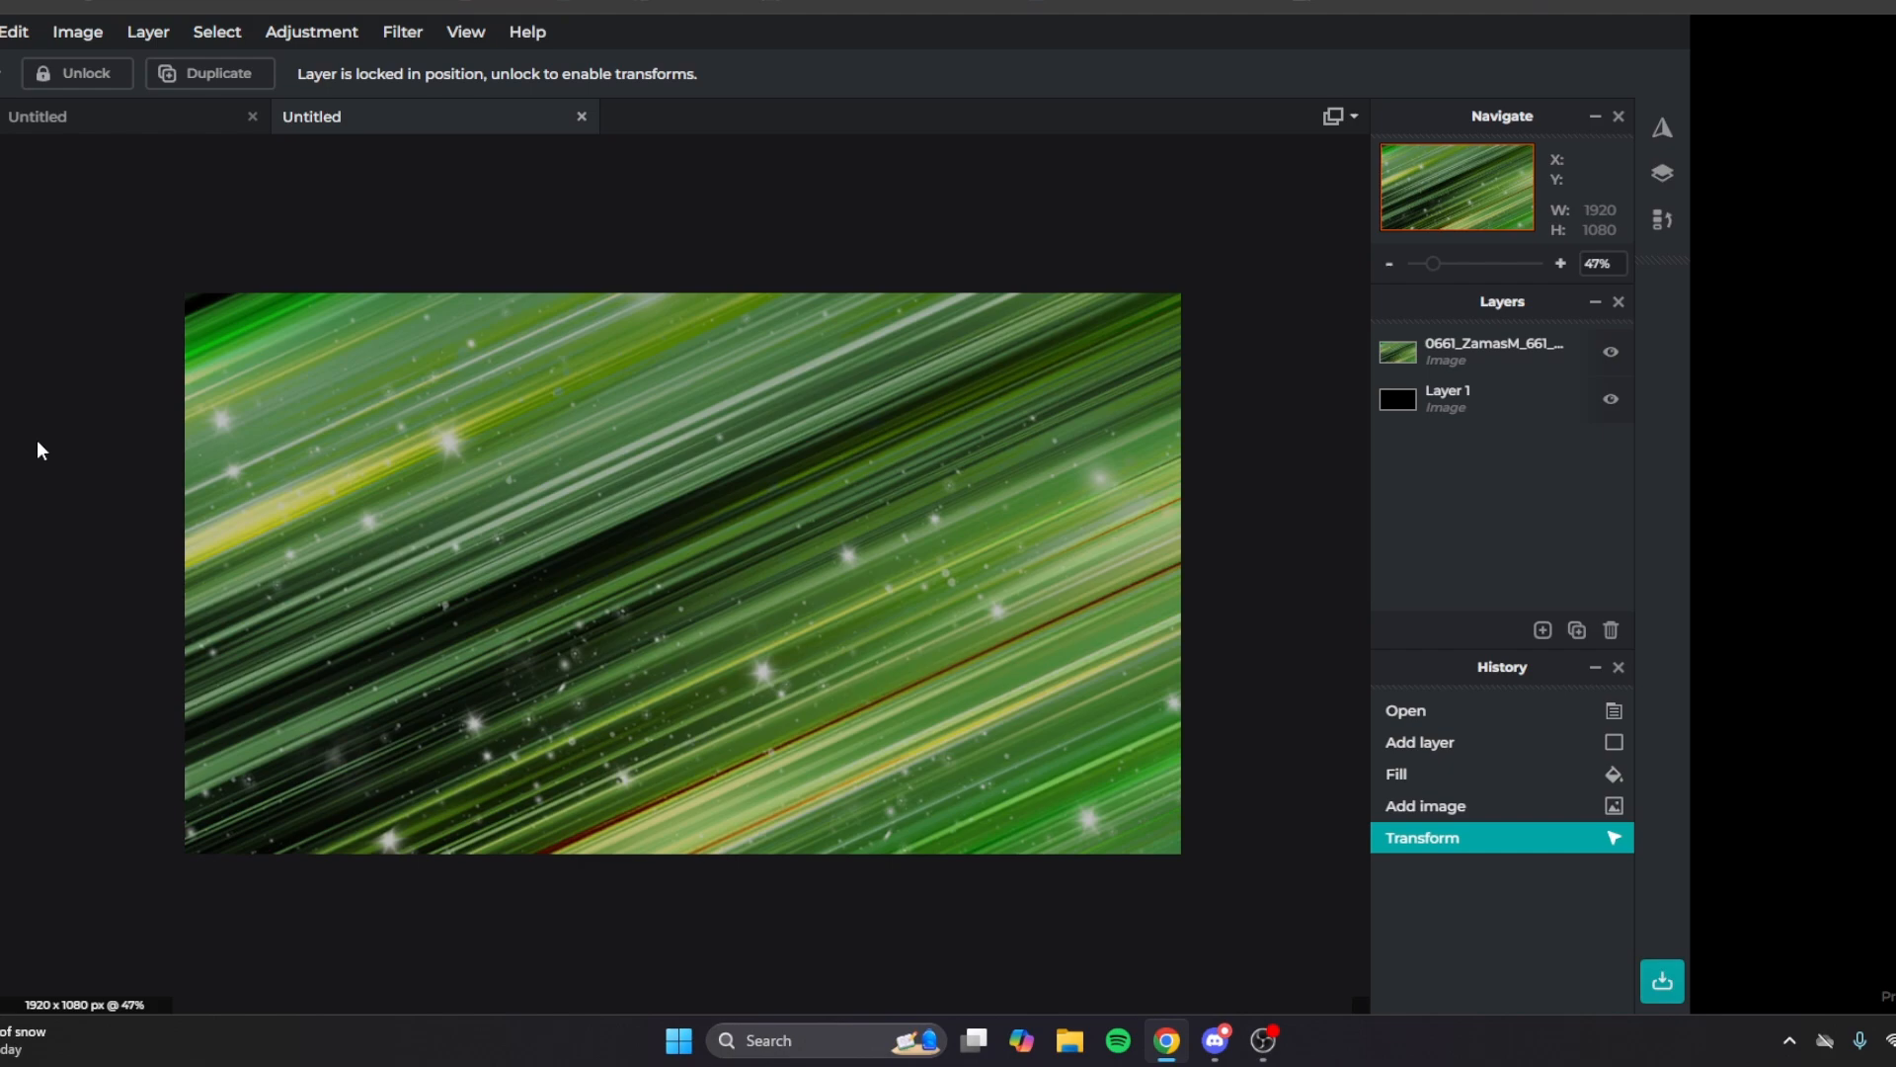
drag(797, 487, 789, 489)
click(1428, 347)
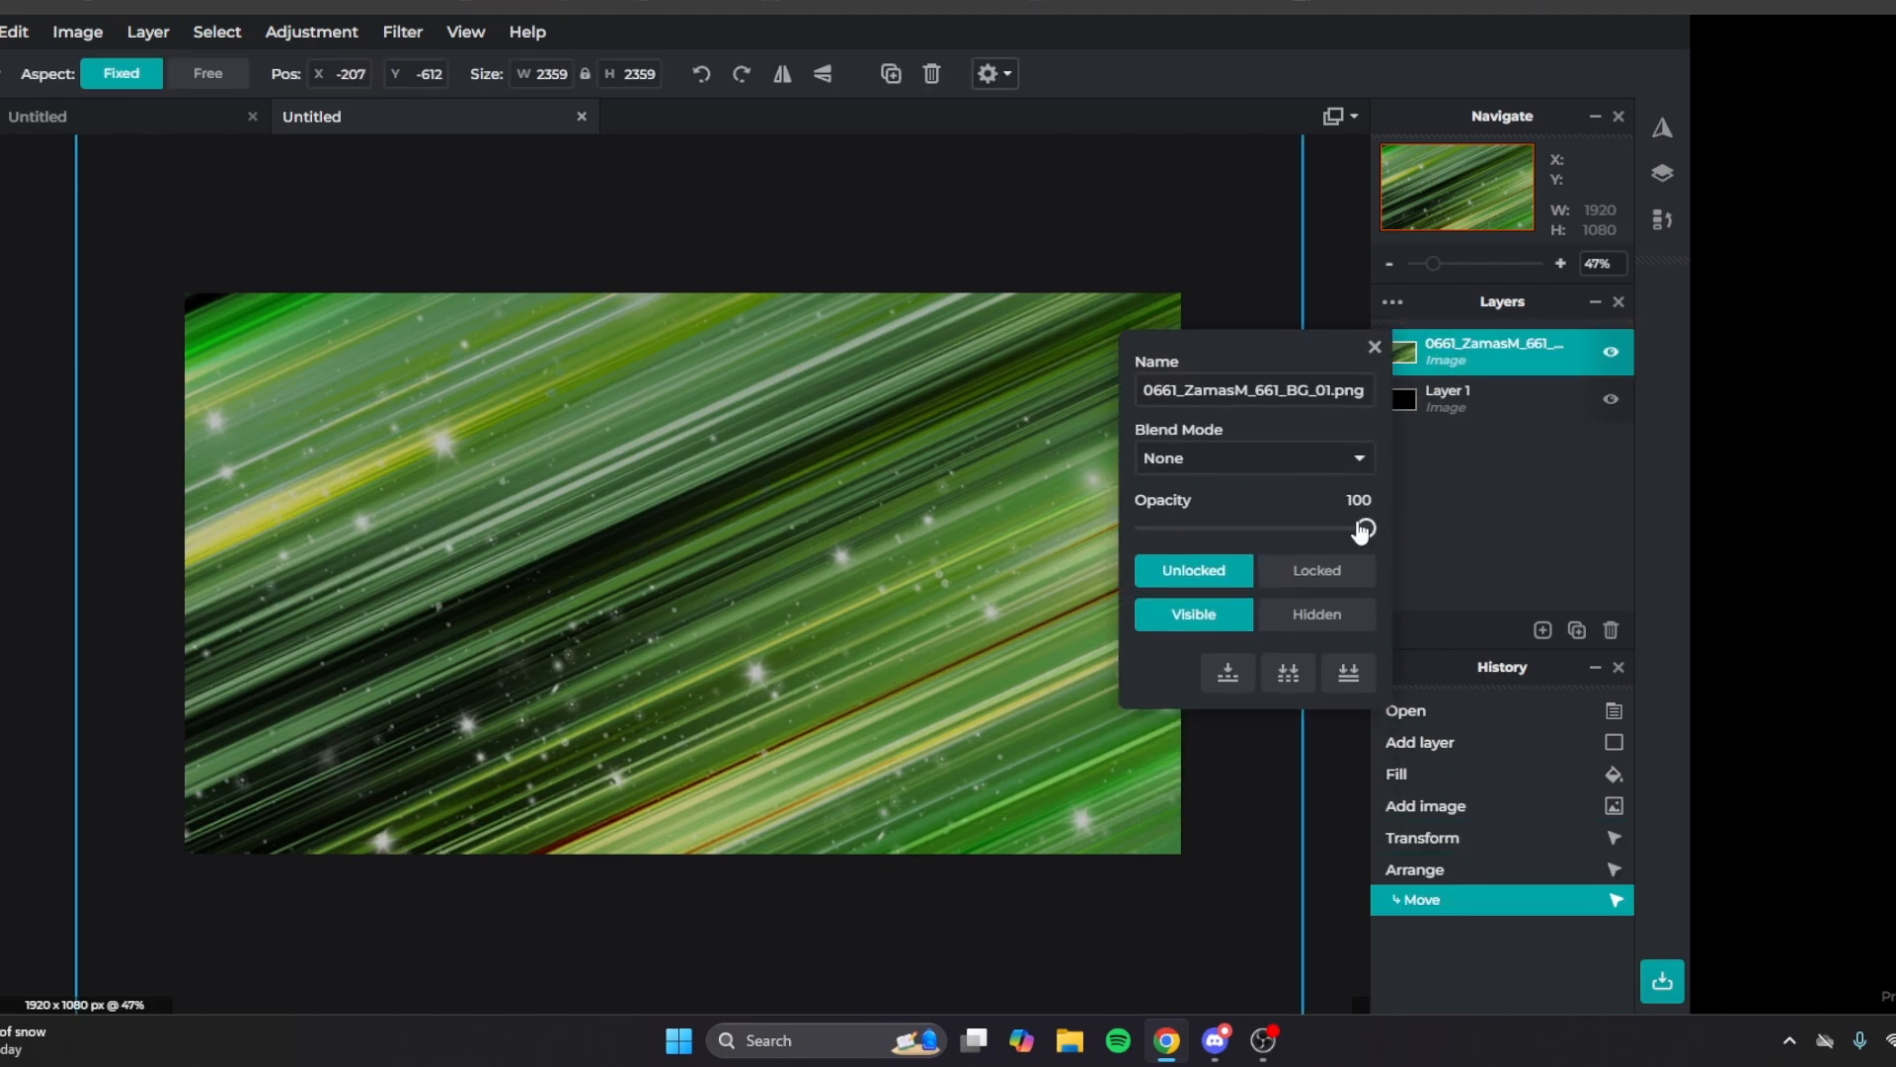
drag(1366, 528, 1224, 533)
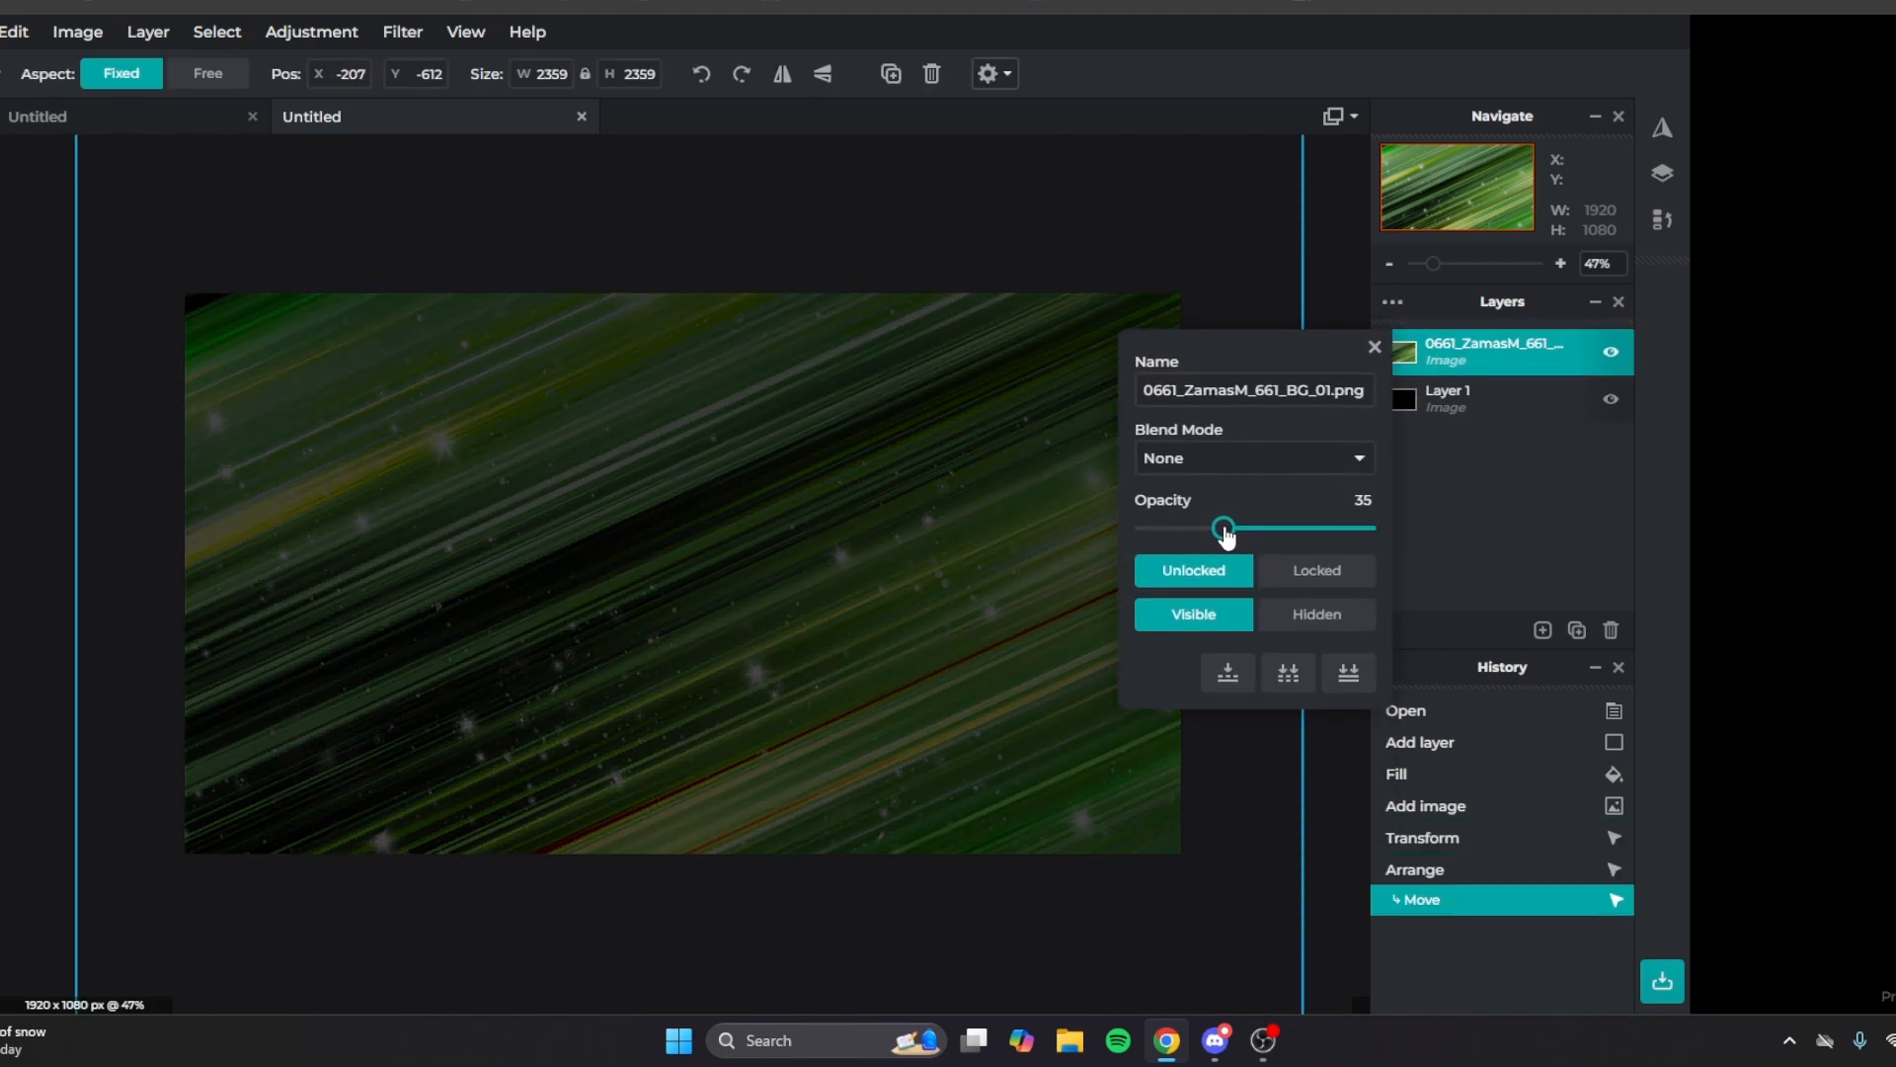
Hide the black Layer 1 and show it again to compare the dimmed background with and without it.
click(1582, 400)
click(1613, 398)
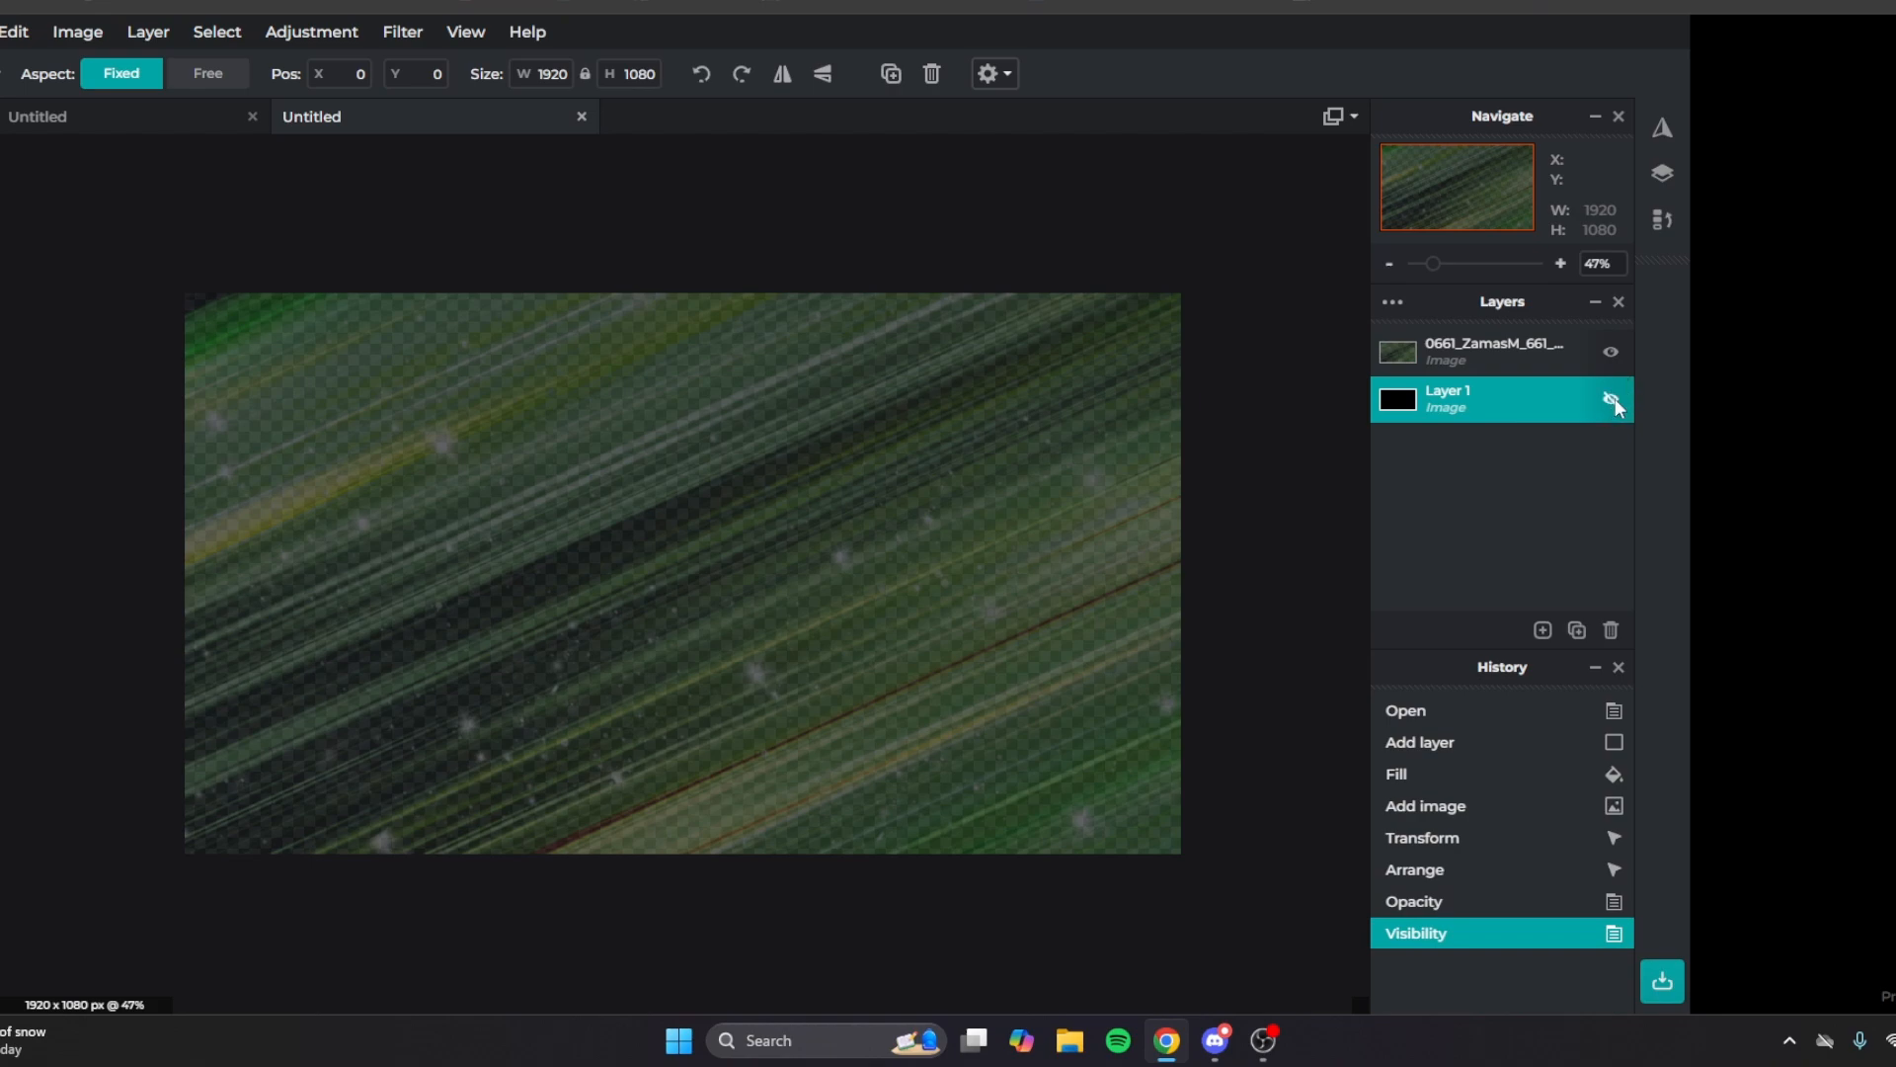
click(1614, 399)
Add the Super Saiyan Goku render as an image layer above the green background and scale it to 1101 x 1101 px near the centre.
click(1530, 344)
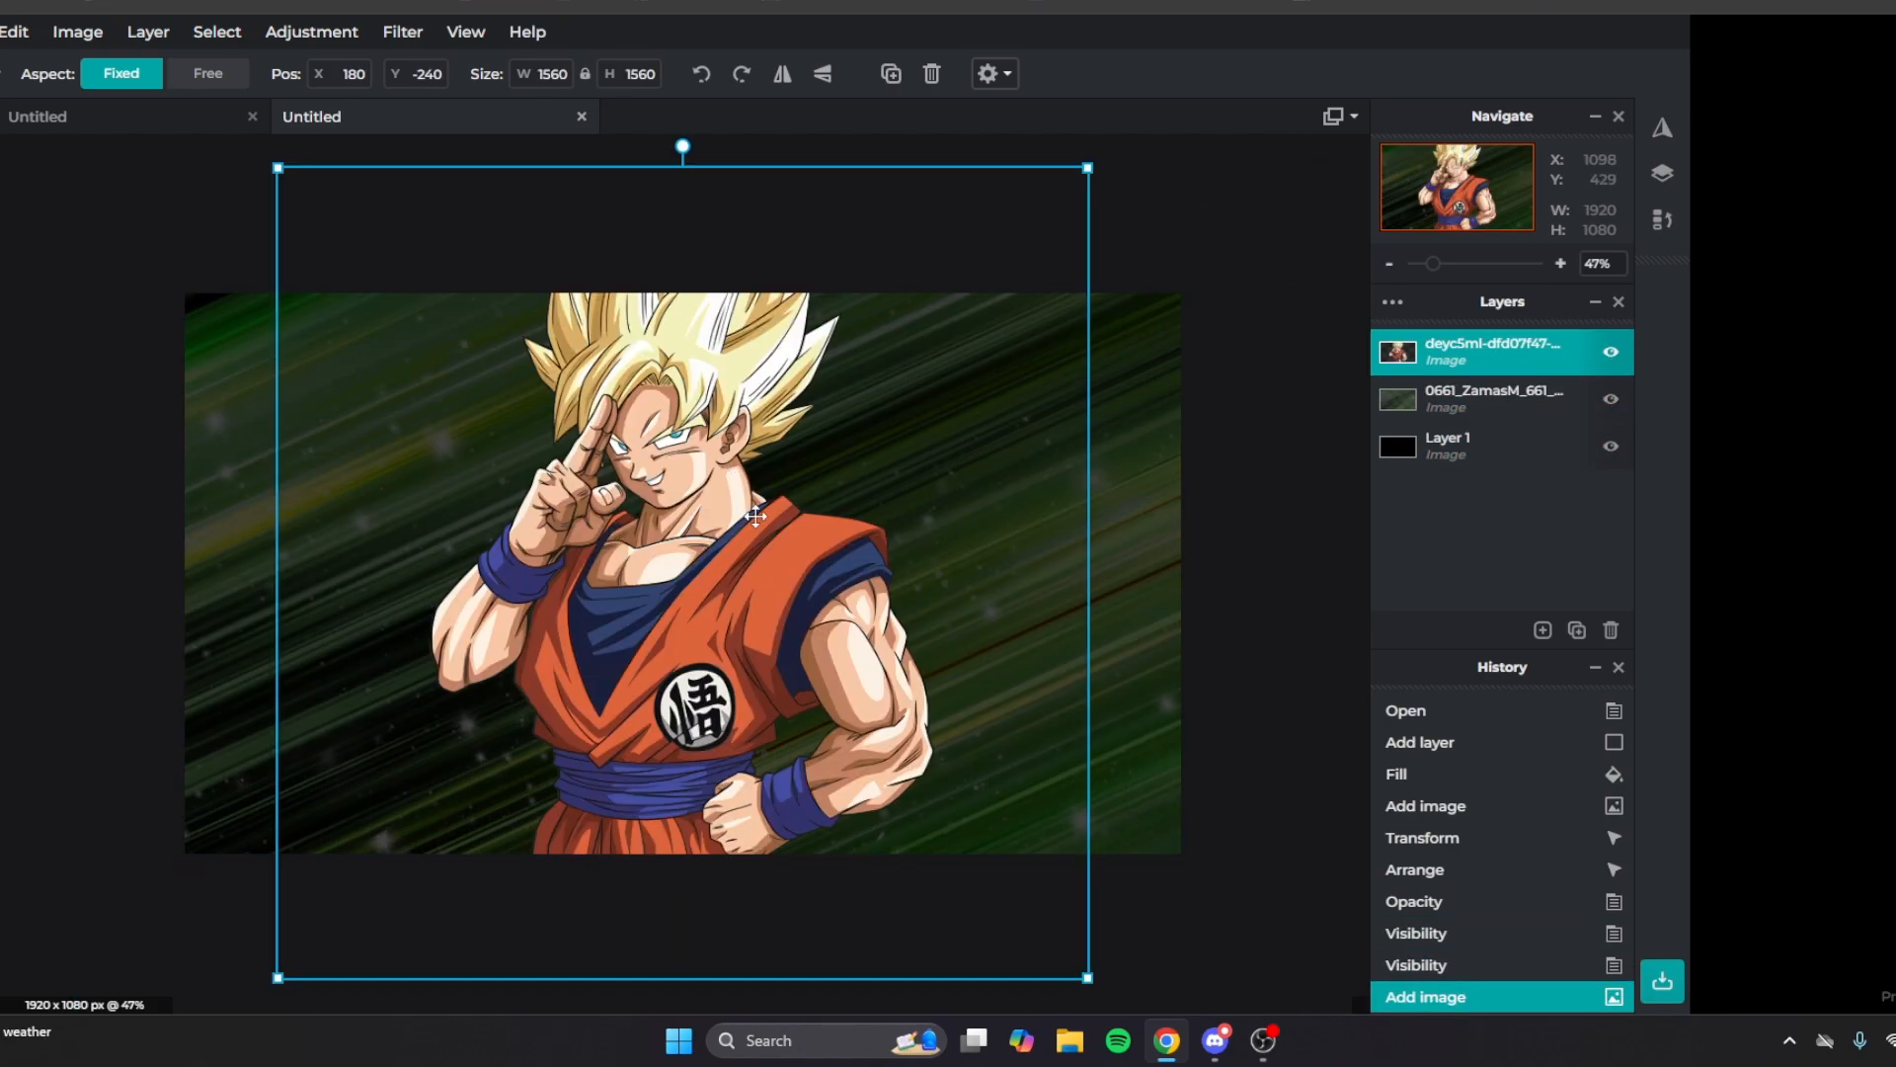
scroll(734, 583, down, 1)
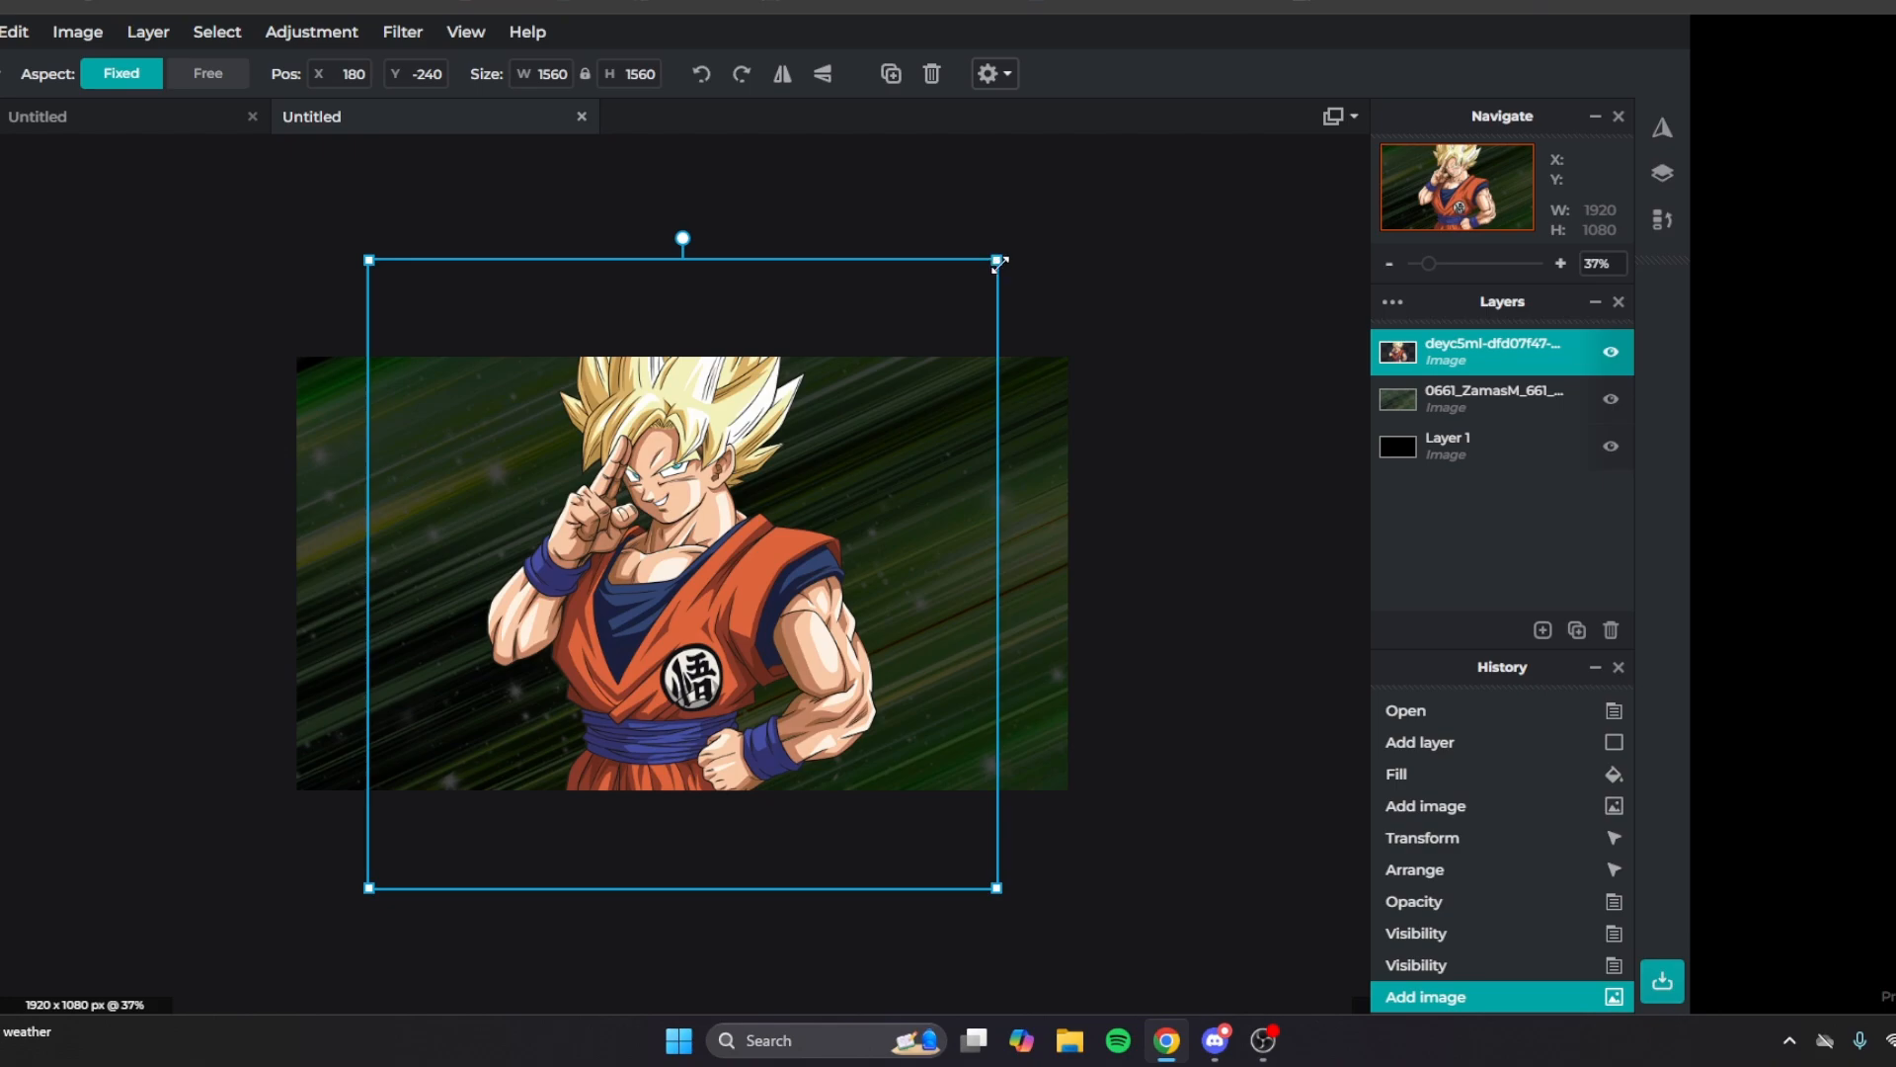
drag(1003, 265, 785, 472)
drag(698, 675, 794, 546)
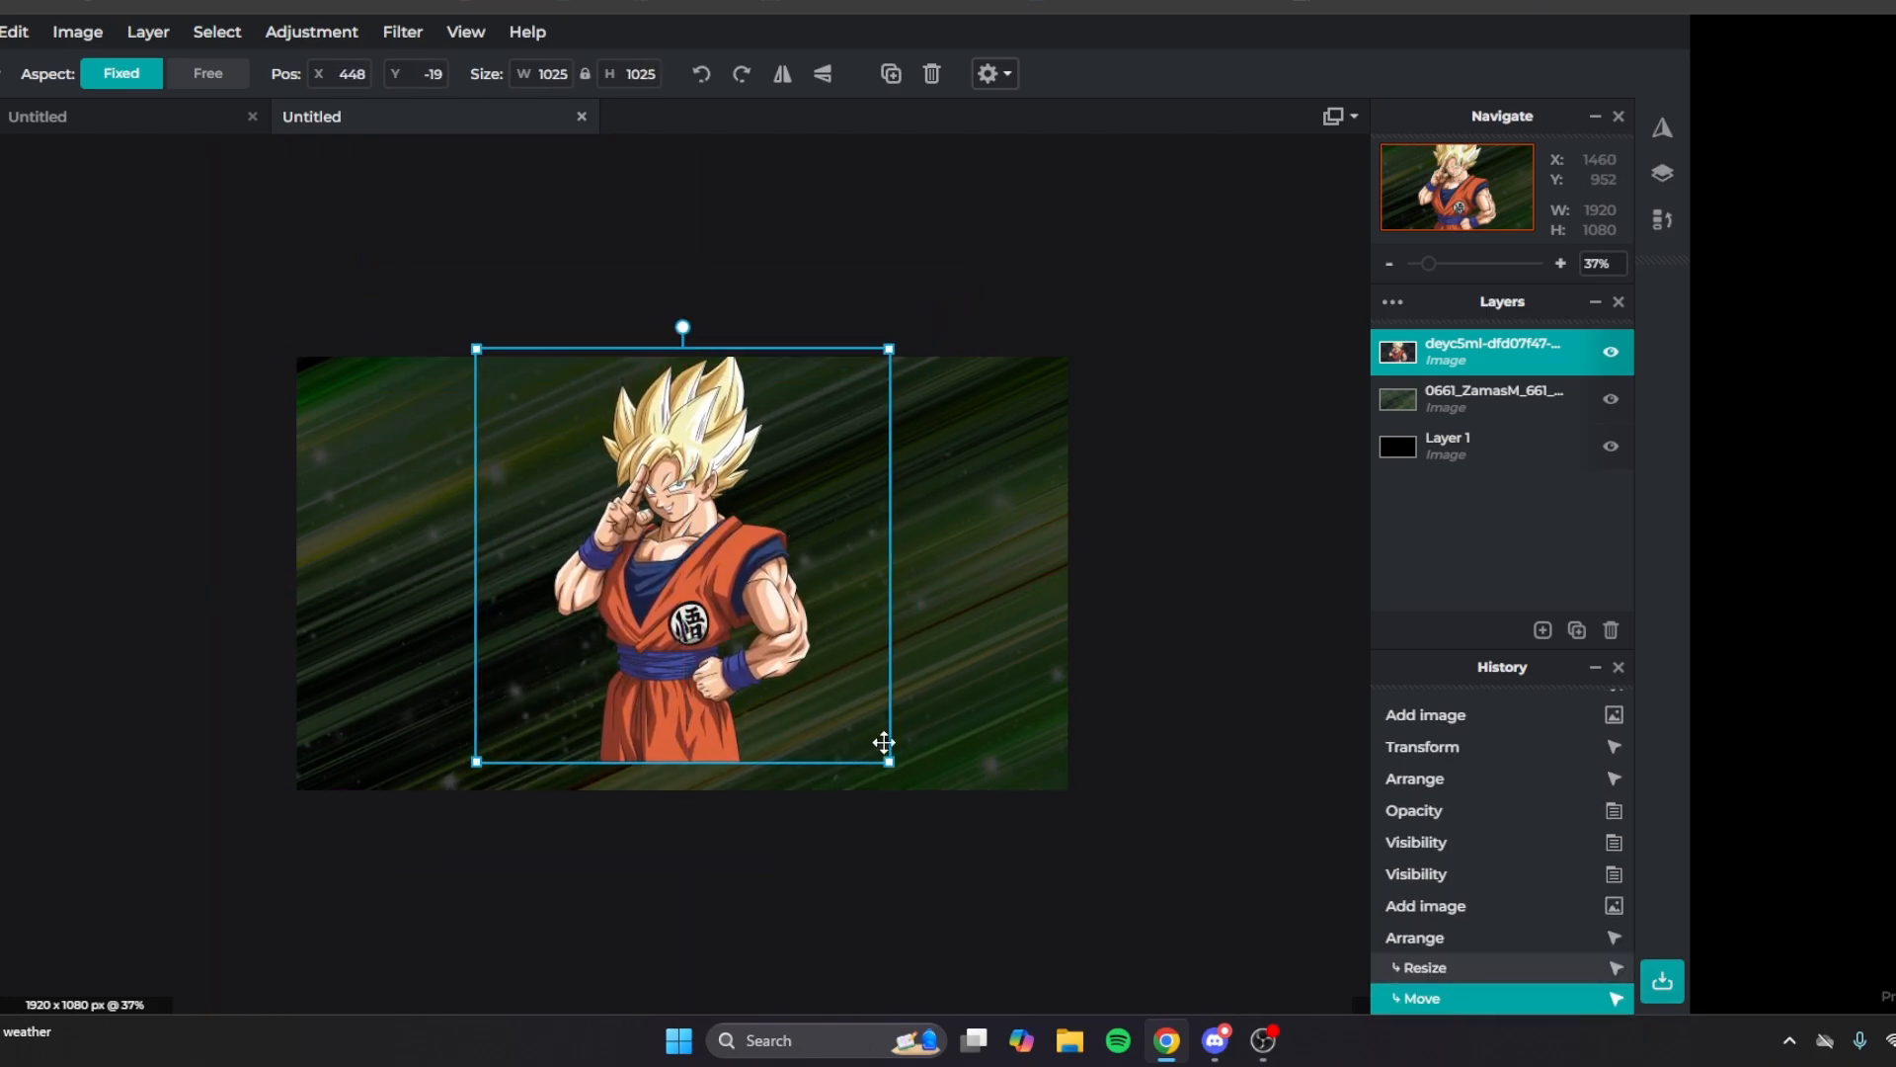
drag(886, 758, 923, 820)
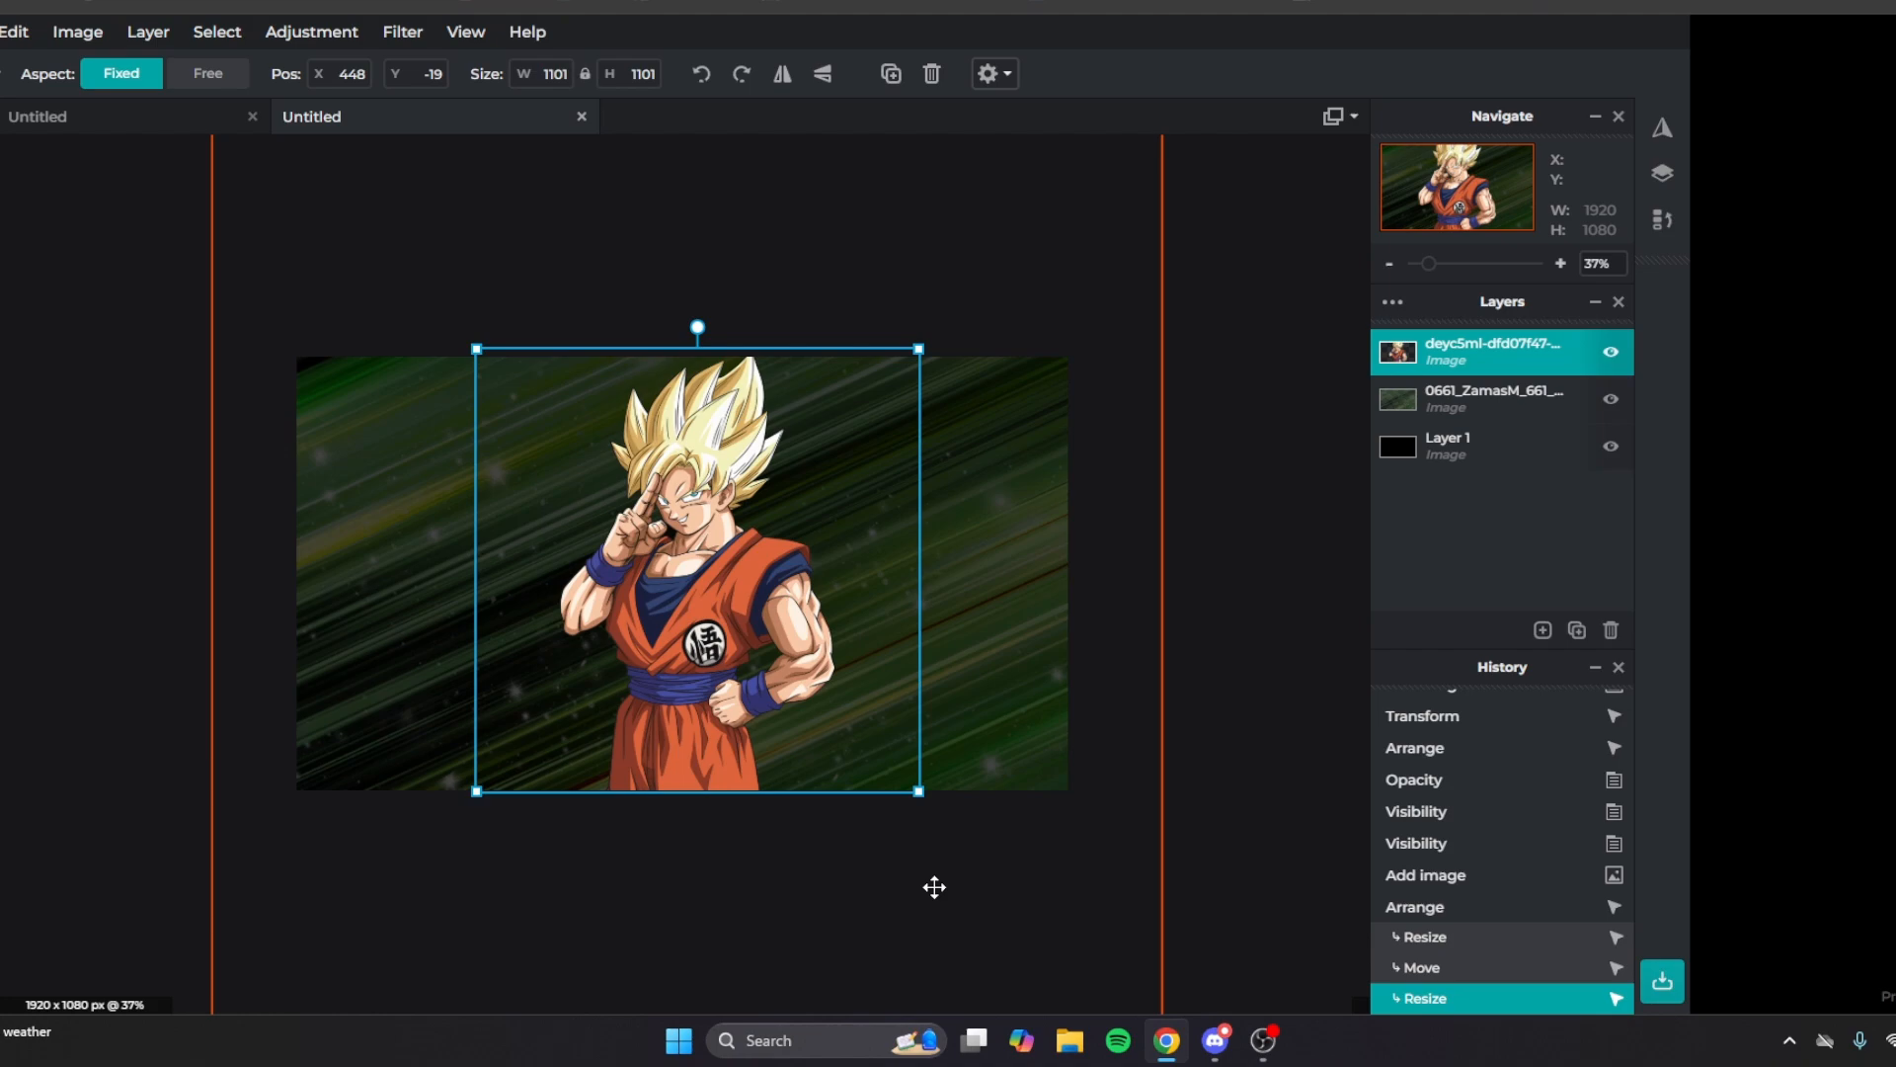
click(1264, 831)
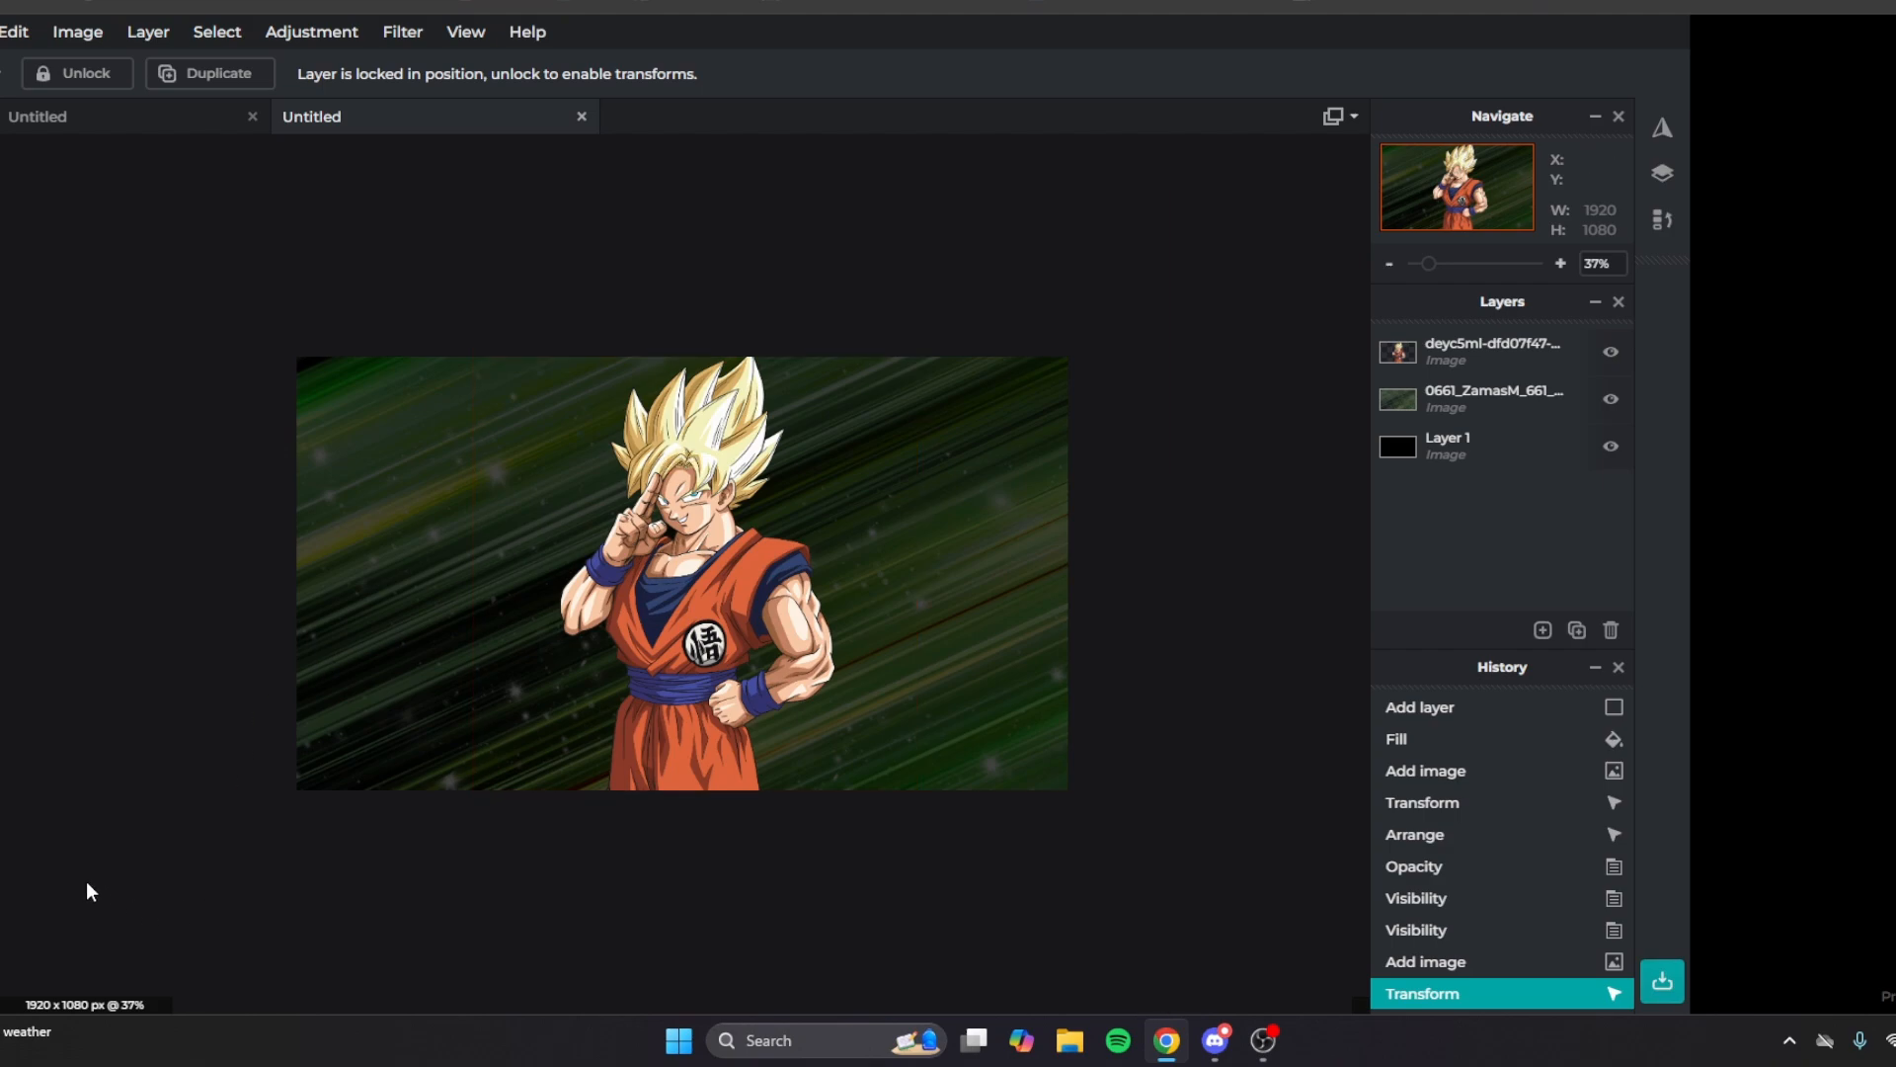
Enlarge the Goku render to 2465 x 2465 px and place it at X -711, Y -454, filling the canvas's left side.
click(613, 749)
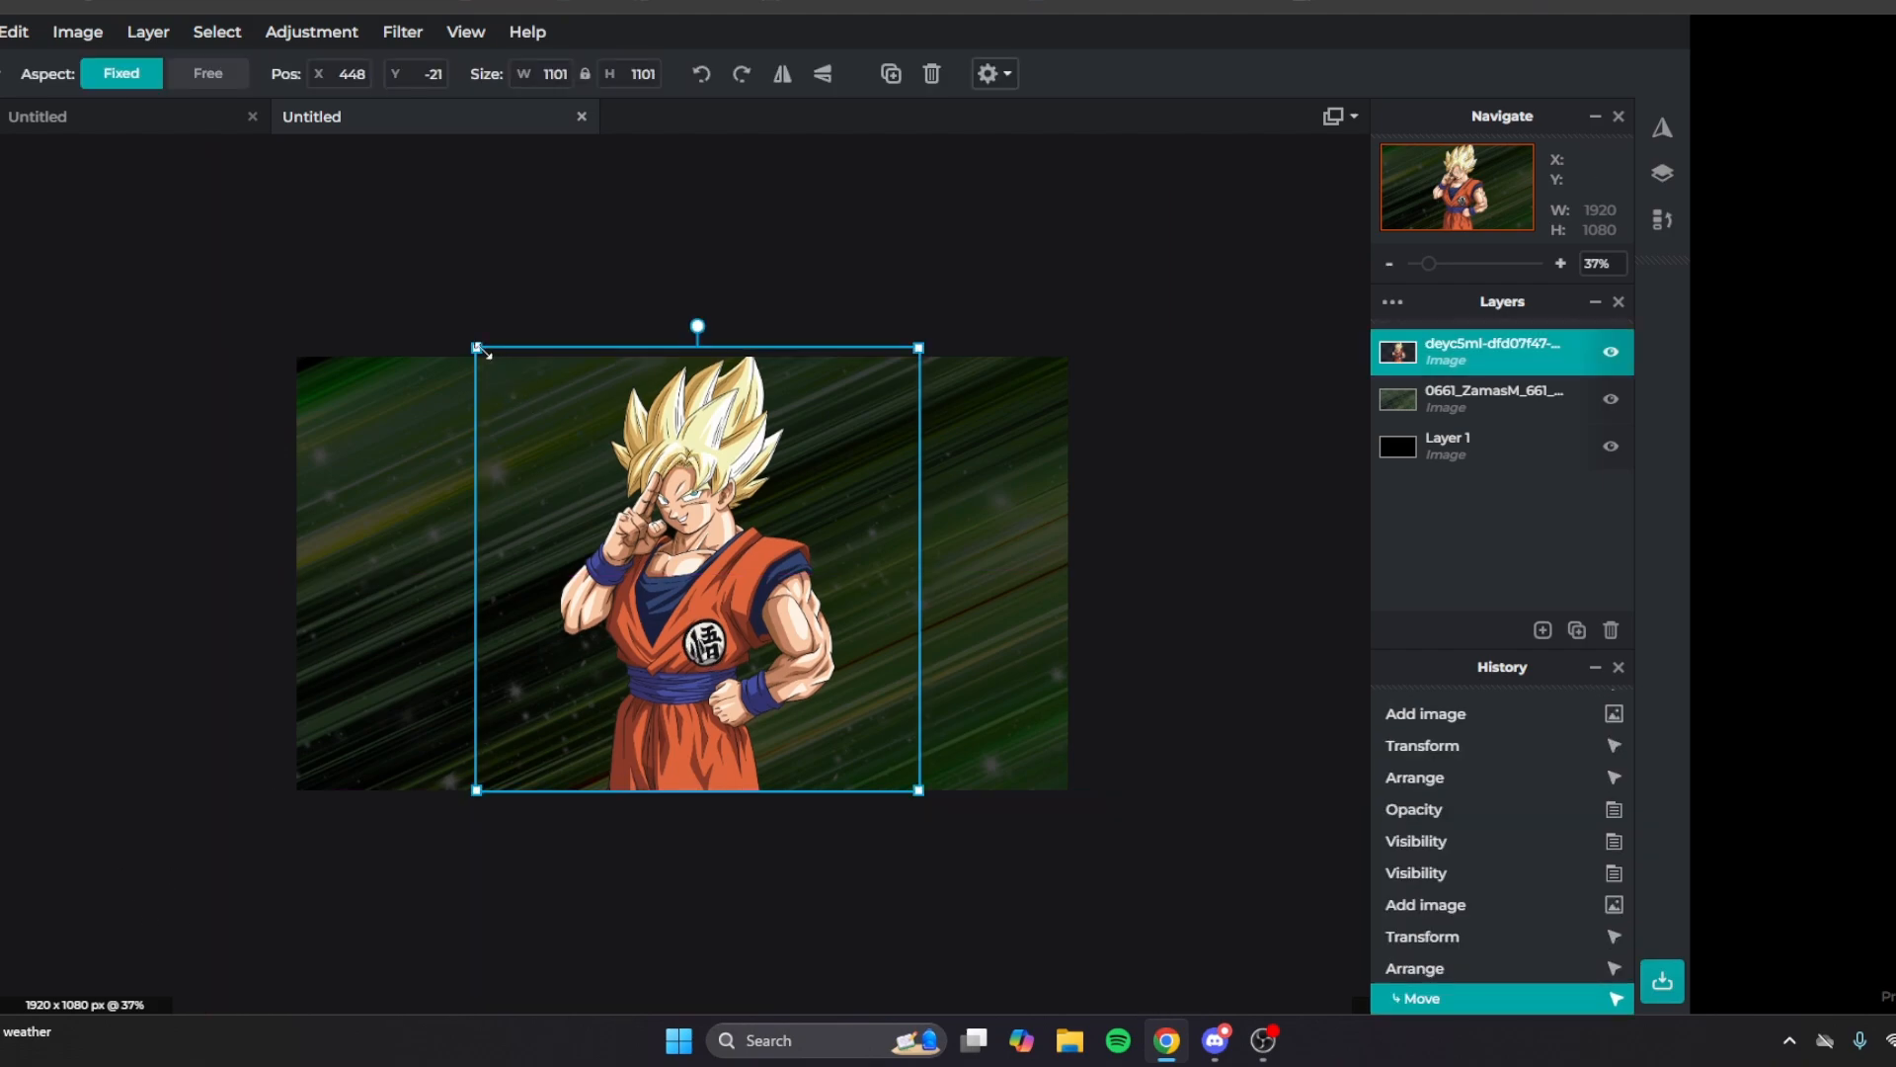
drag(477, 348, 1, 30)
drag(361, 323, 440, 683)
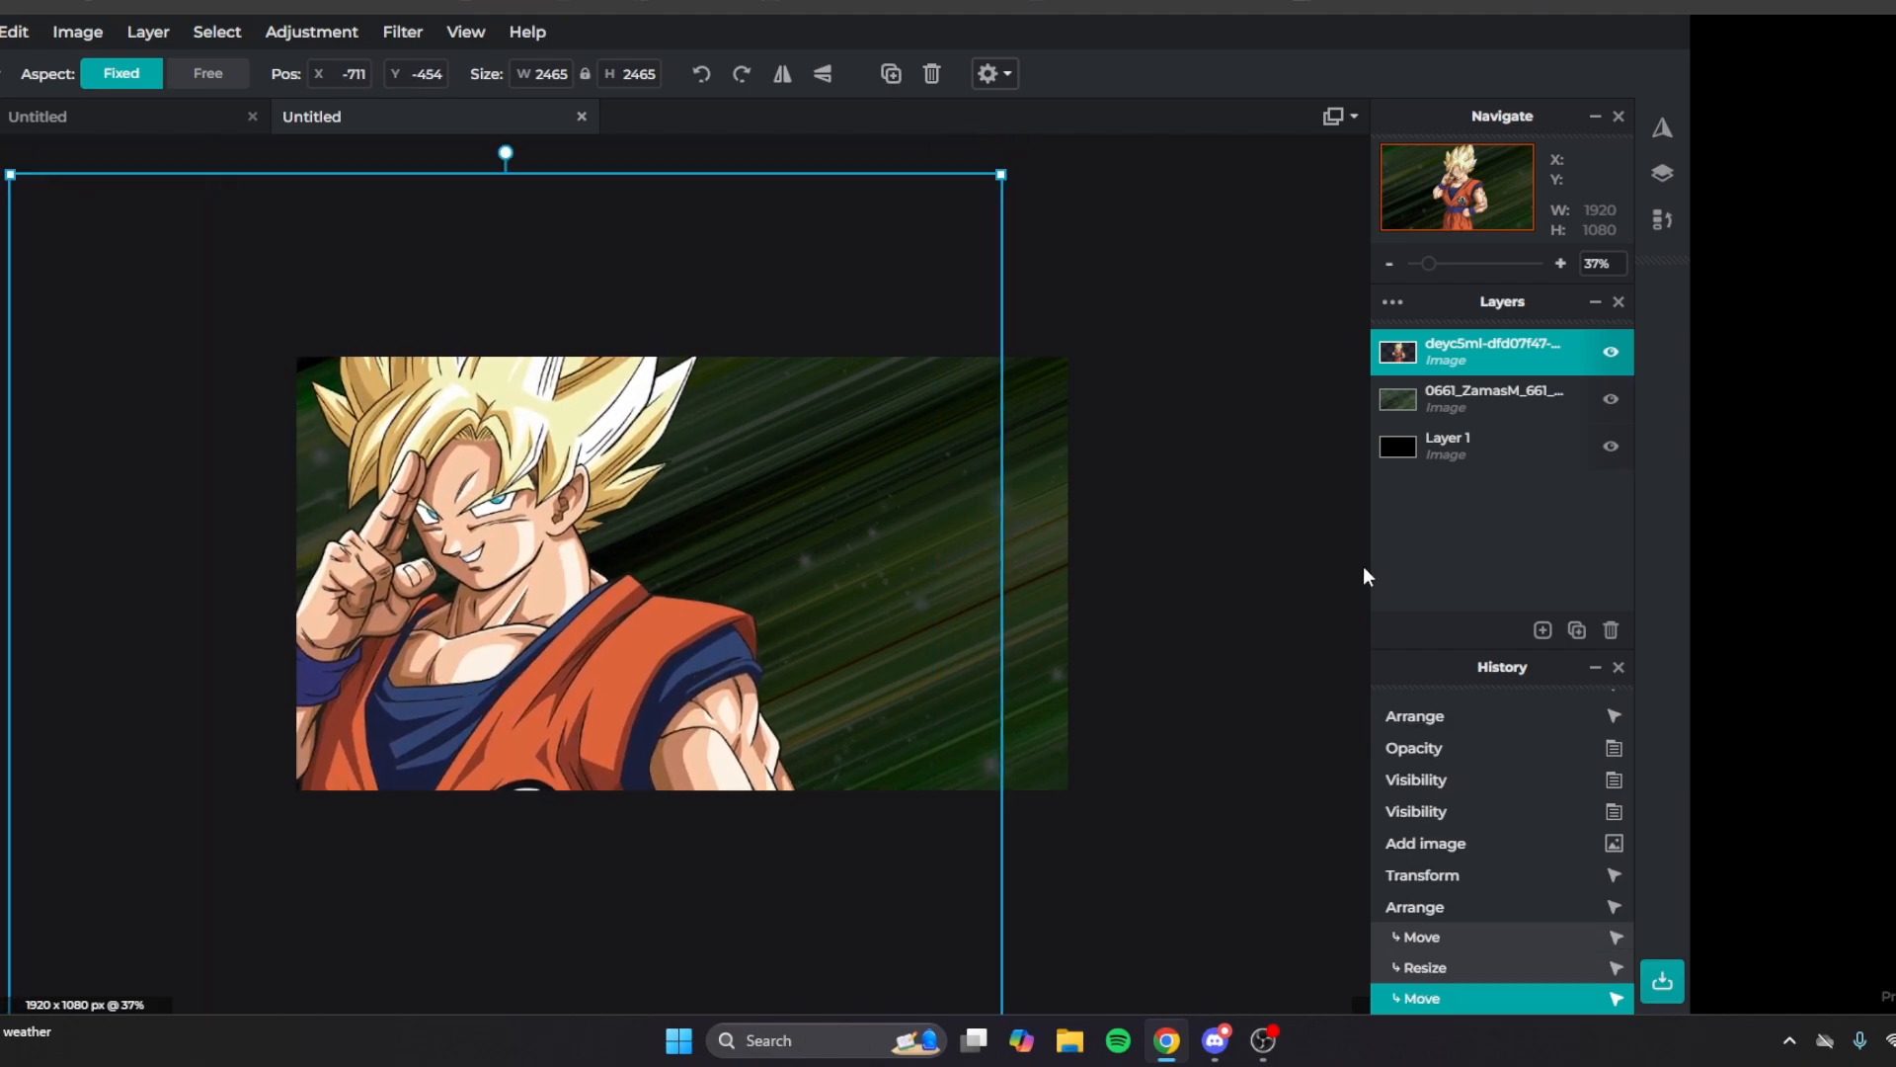
click(1322, 558)
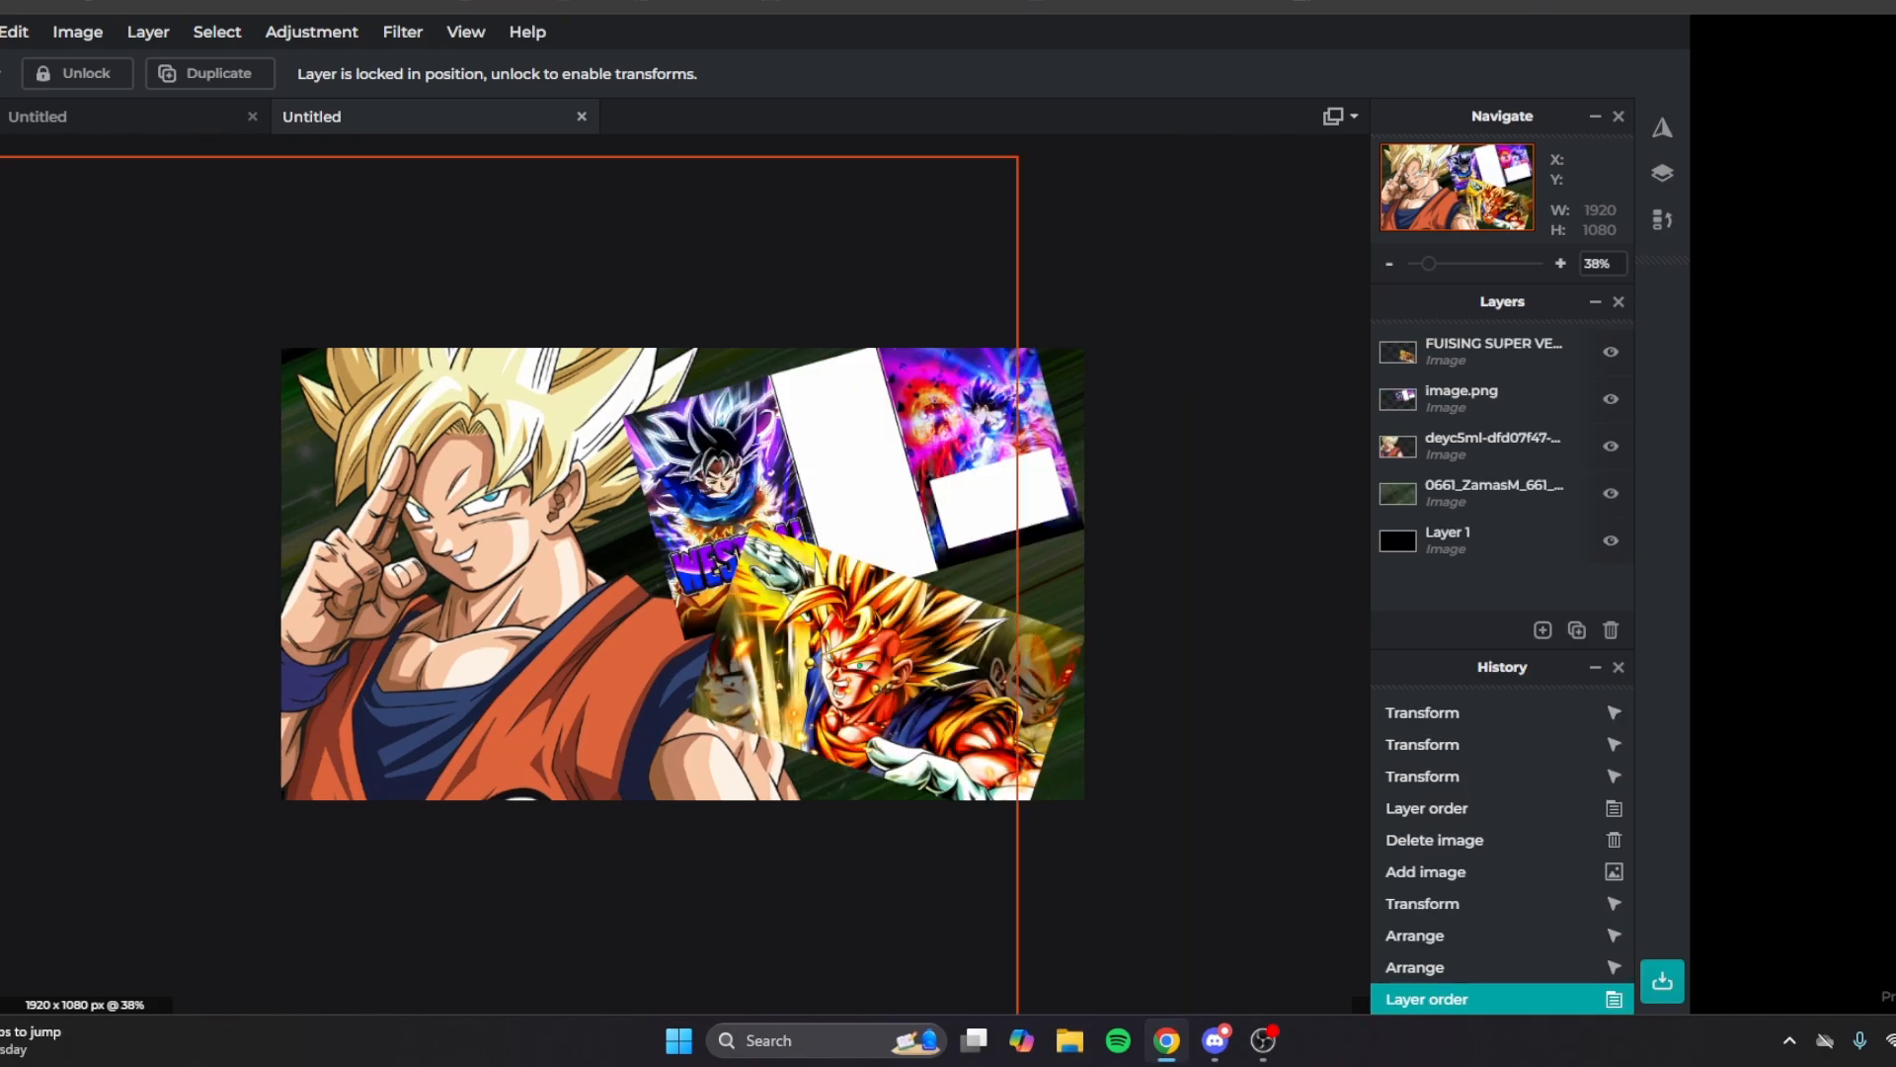
Shrink the tilted Super Vegito image to 876 x 662 px and reposition it in the canvas's lower-right area.
click(954, 680)
drag(954, 680, 954, 679)
drag(1086, 515, 1055, 537)
drag(1024, 630, 1025, 615)
Shrink the image.png collage to 975 x 708 px and reposition it, and shift the Vegito image to X 979, Y 470.
click(1081, 494)
drag(1079, 305, 1027, 351)
drag(840, 434, 876, 409)
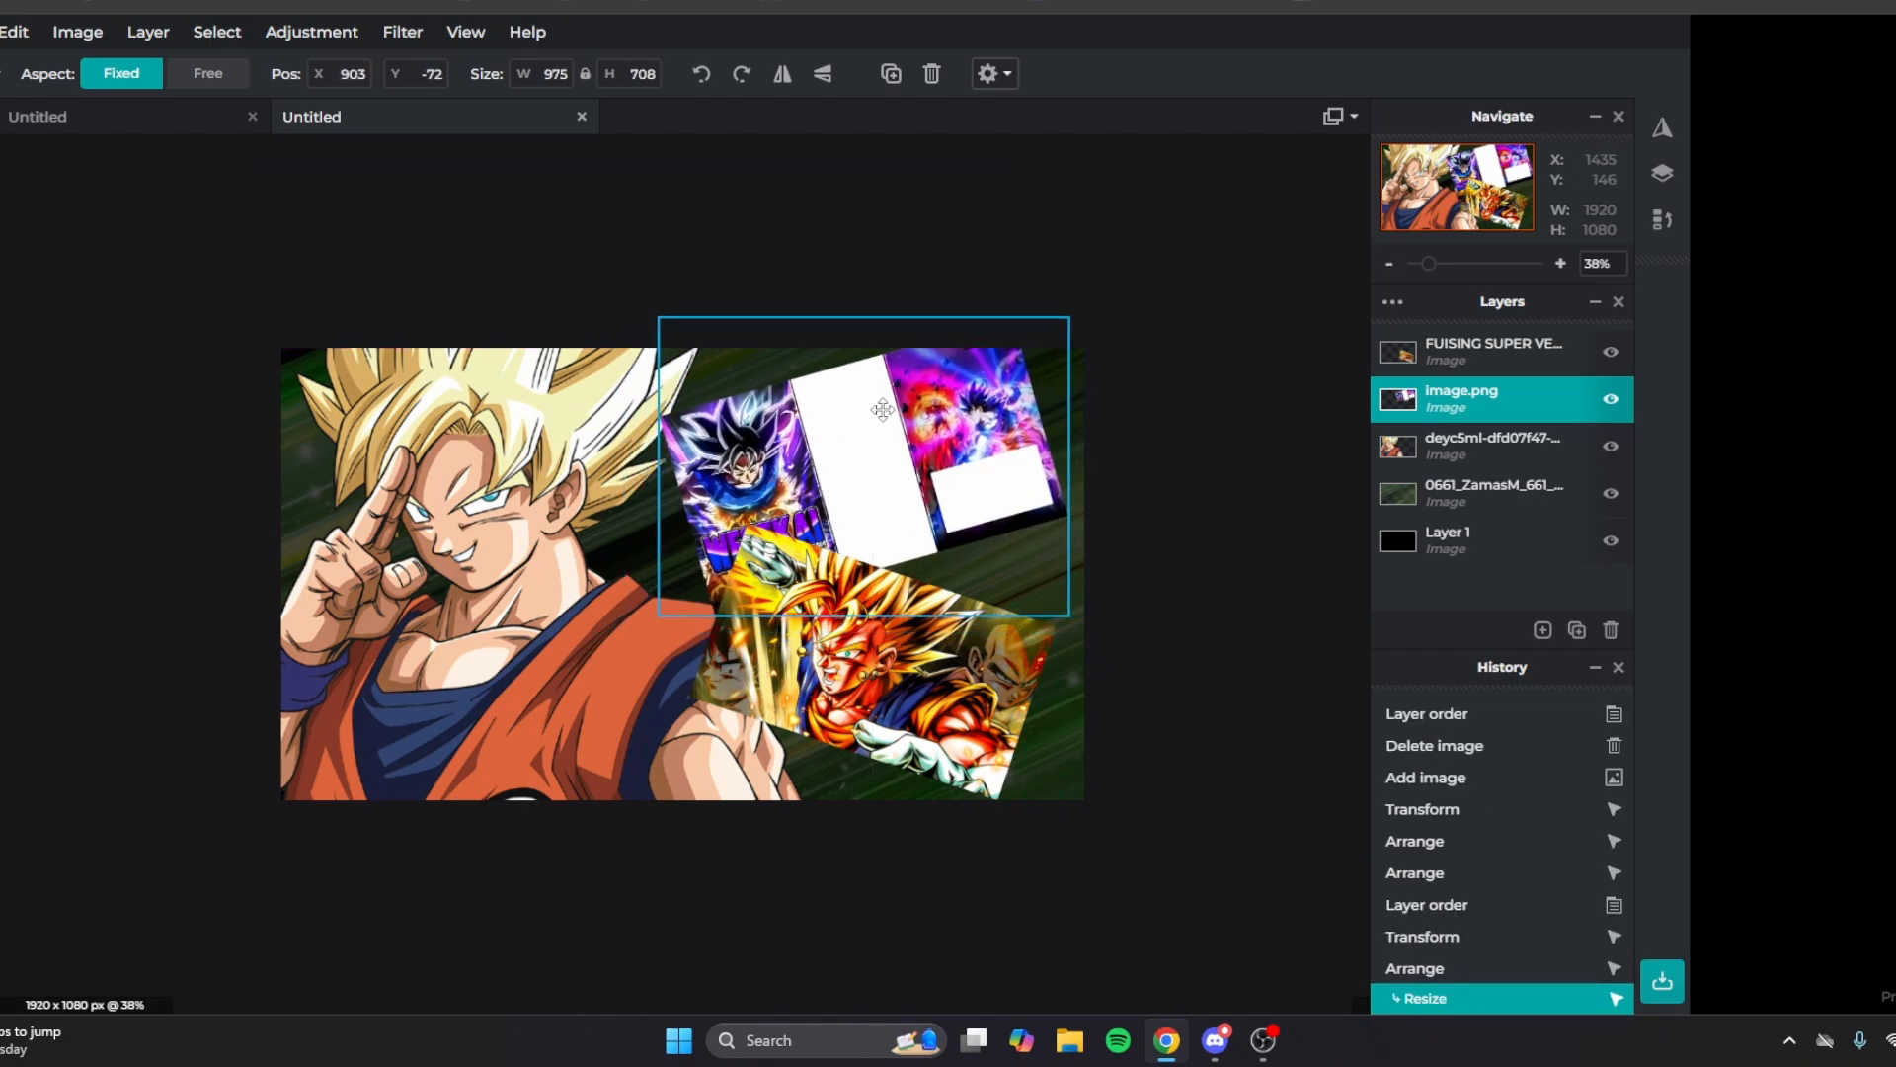
drag(855, 630, 855, 659)
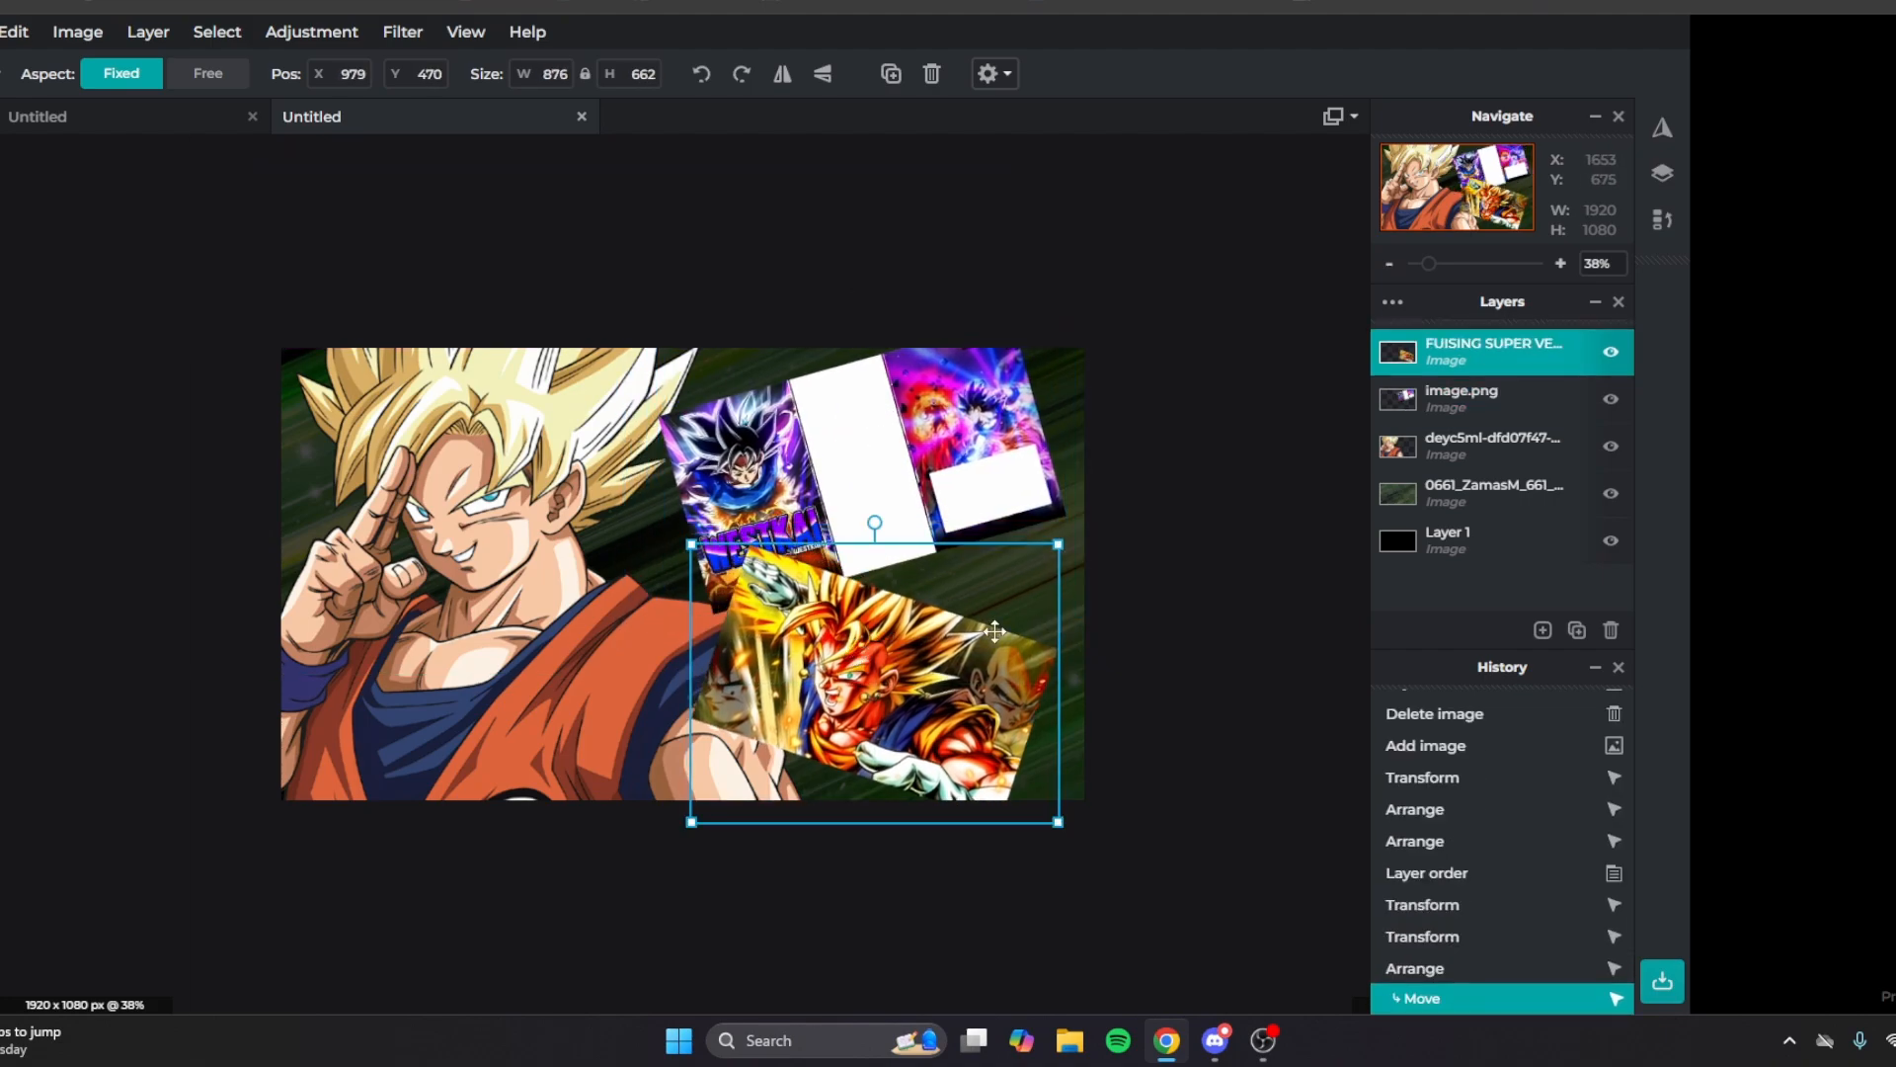
Reorder the layers so the Goku render is on top, followed by image.png and the Vegito image.
drag(1472, 405, 1472, 351)
drag(1472, 446, 1465, 348)
click(1321, 428)
scroll(125, 504, down, 2)
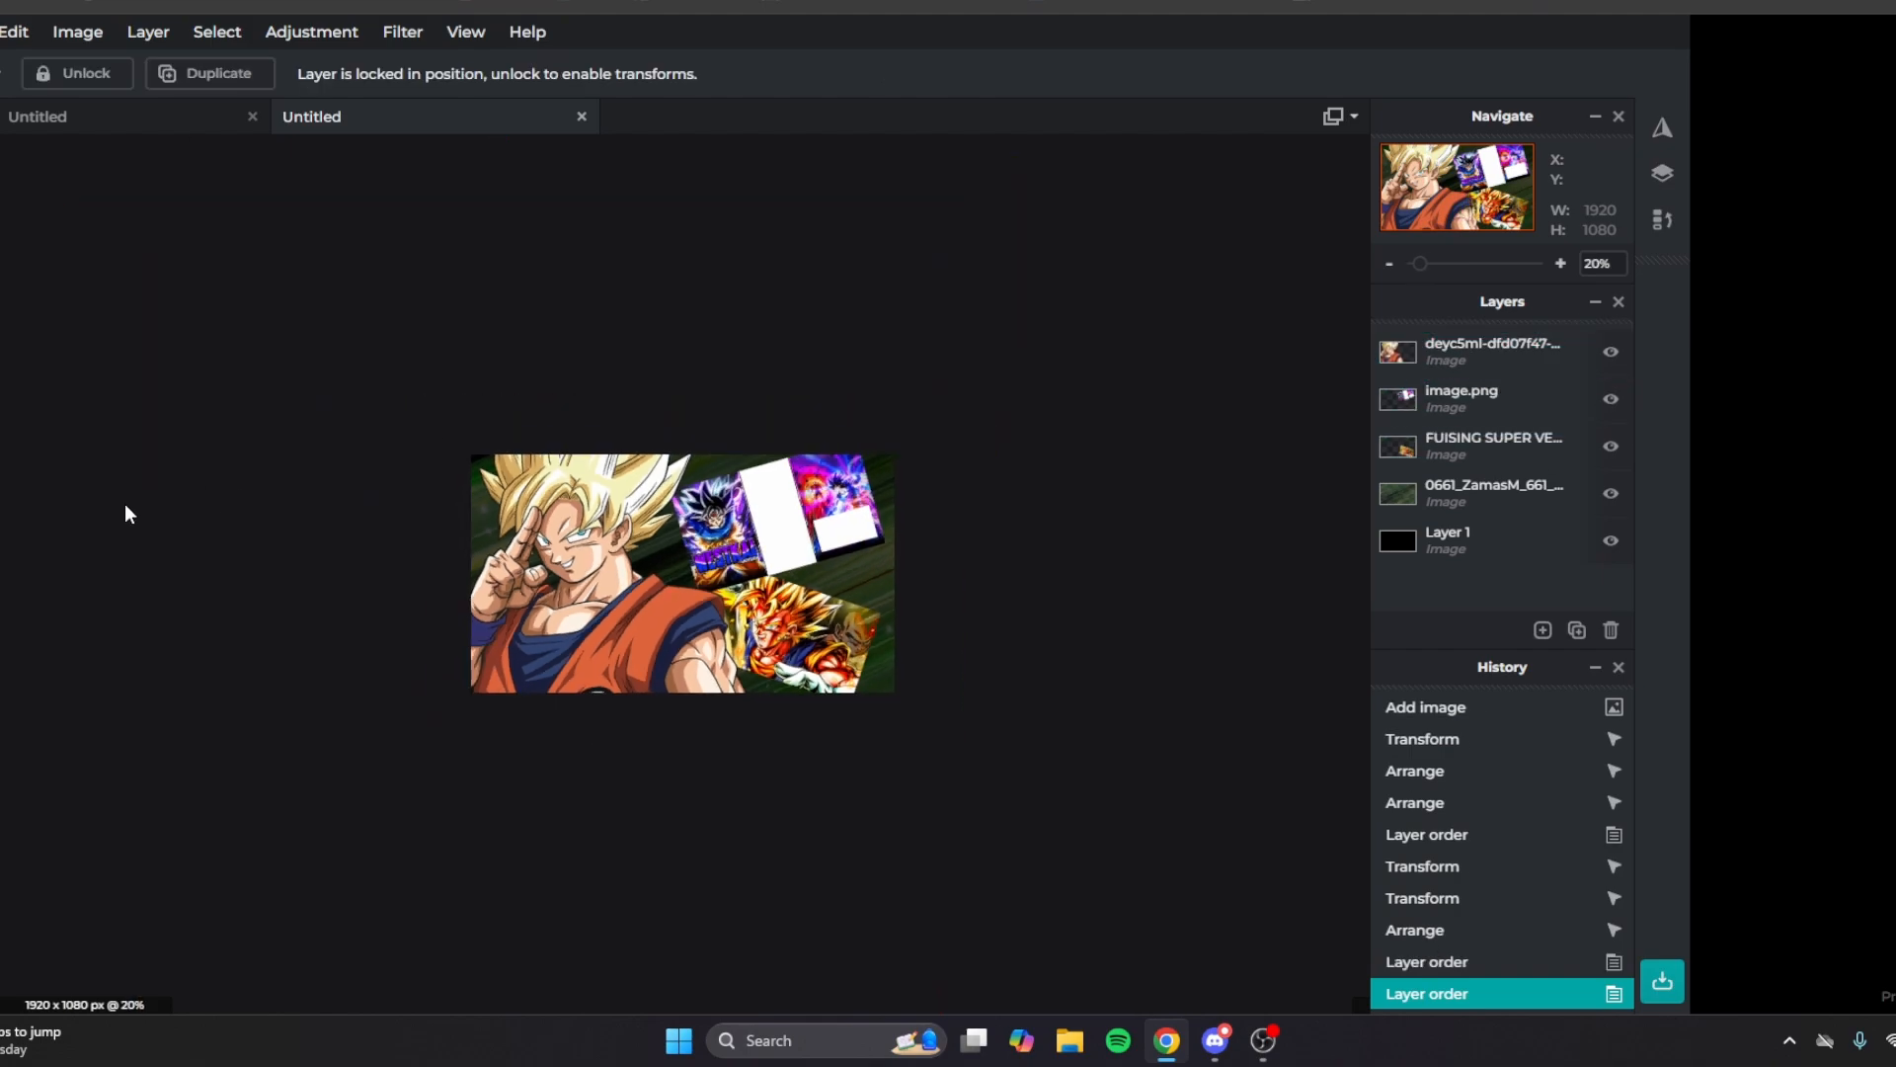
Rotate the Vegito image slightly counterclockwise and enlarge it to 985 x 744 px, then deselect it.
scroll(107, 524, up, 1)
scroll(105, 519, up, 1)
scroll(59, 583, down, 1)
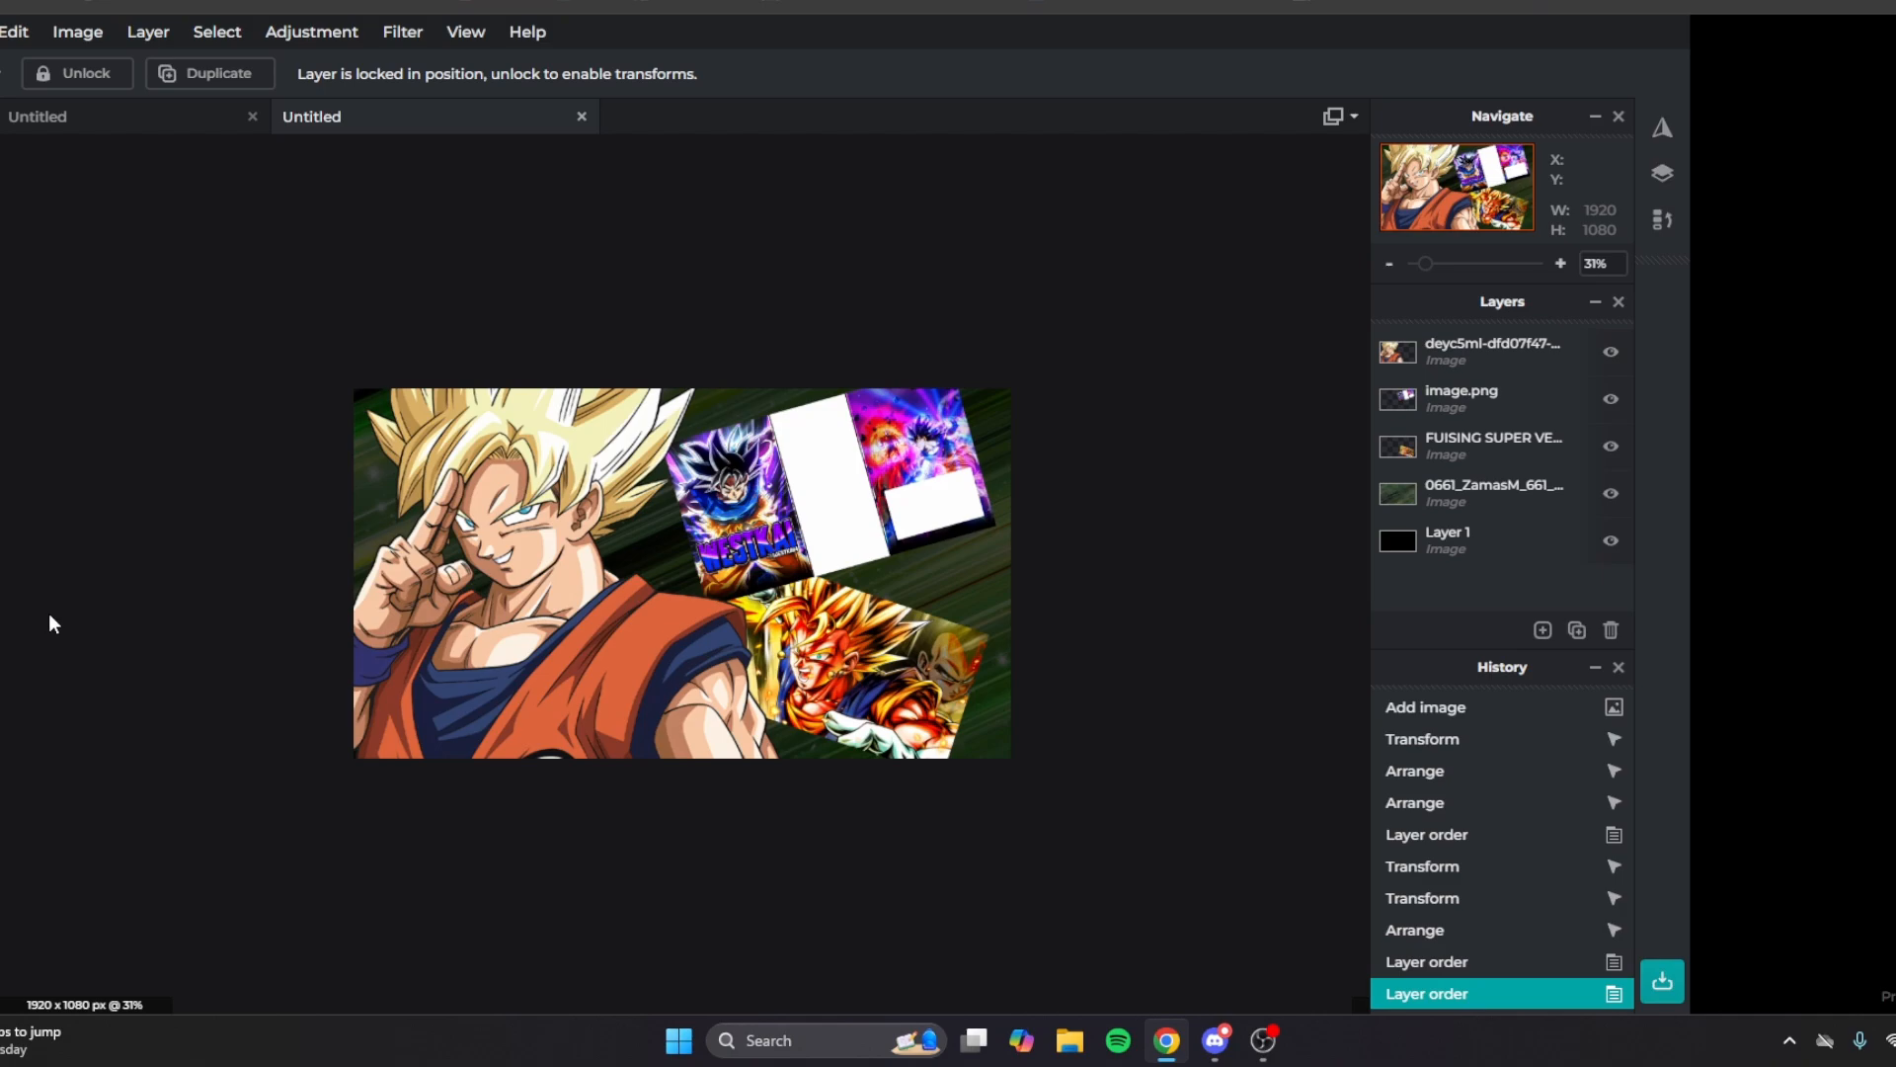
scroll(45, 611, up, 1)
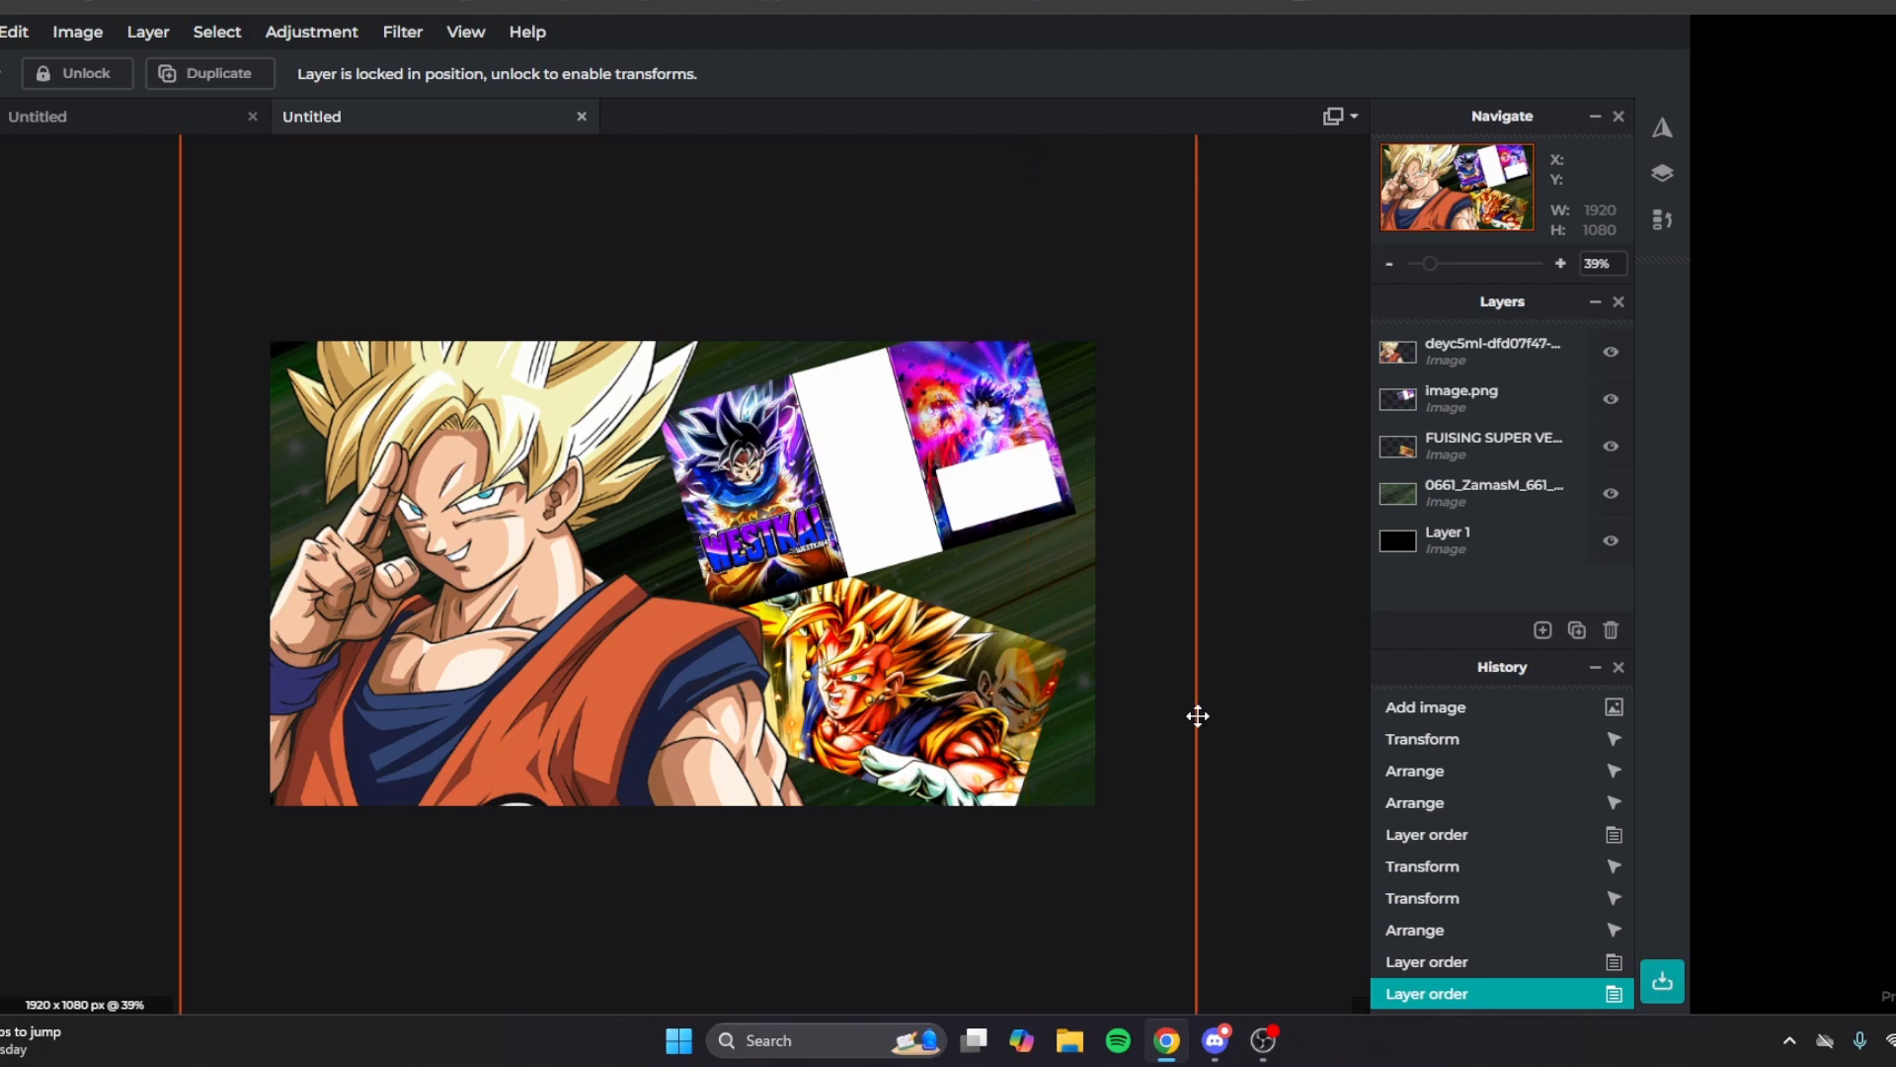
click(1489, 356)
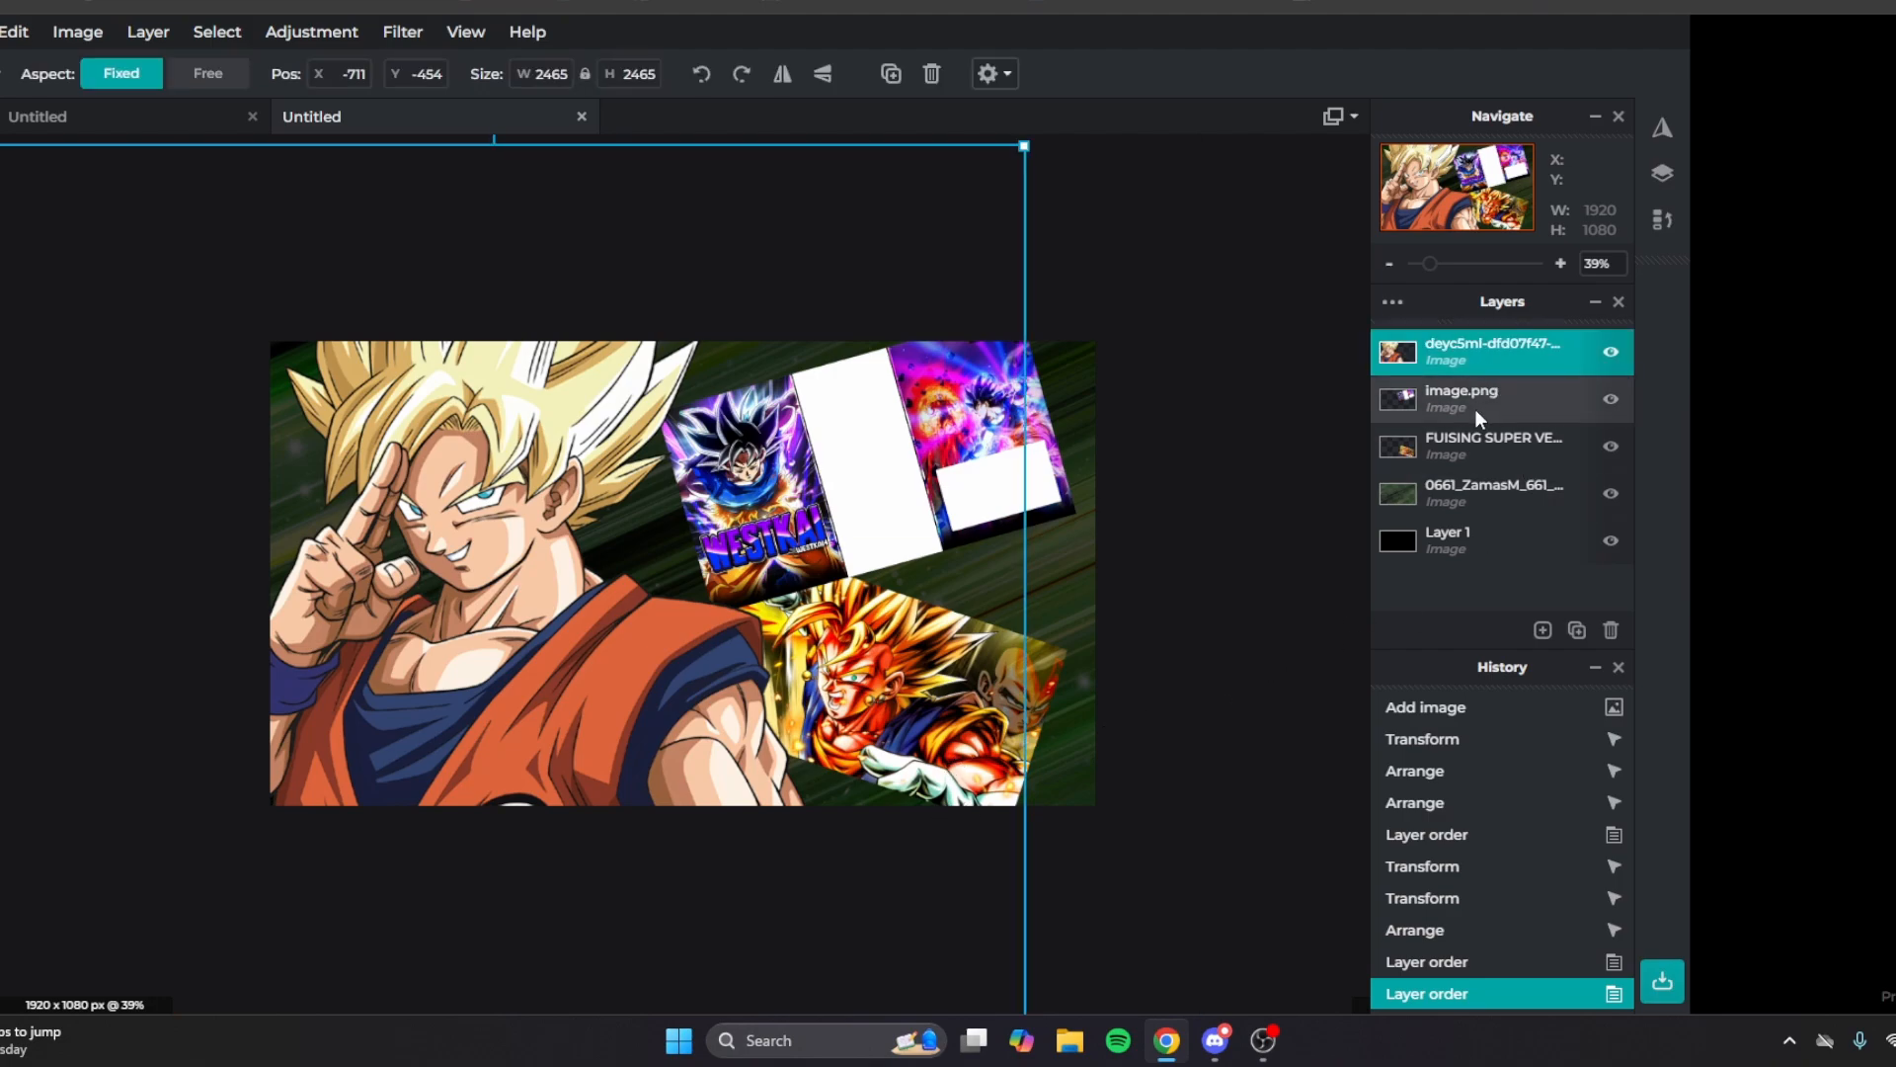
click(1482, 446)
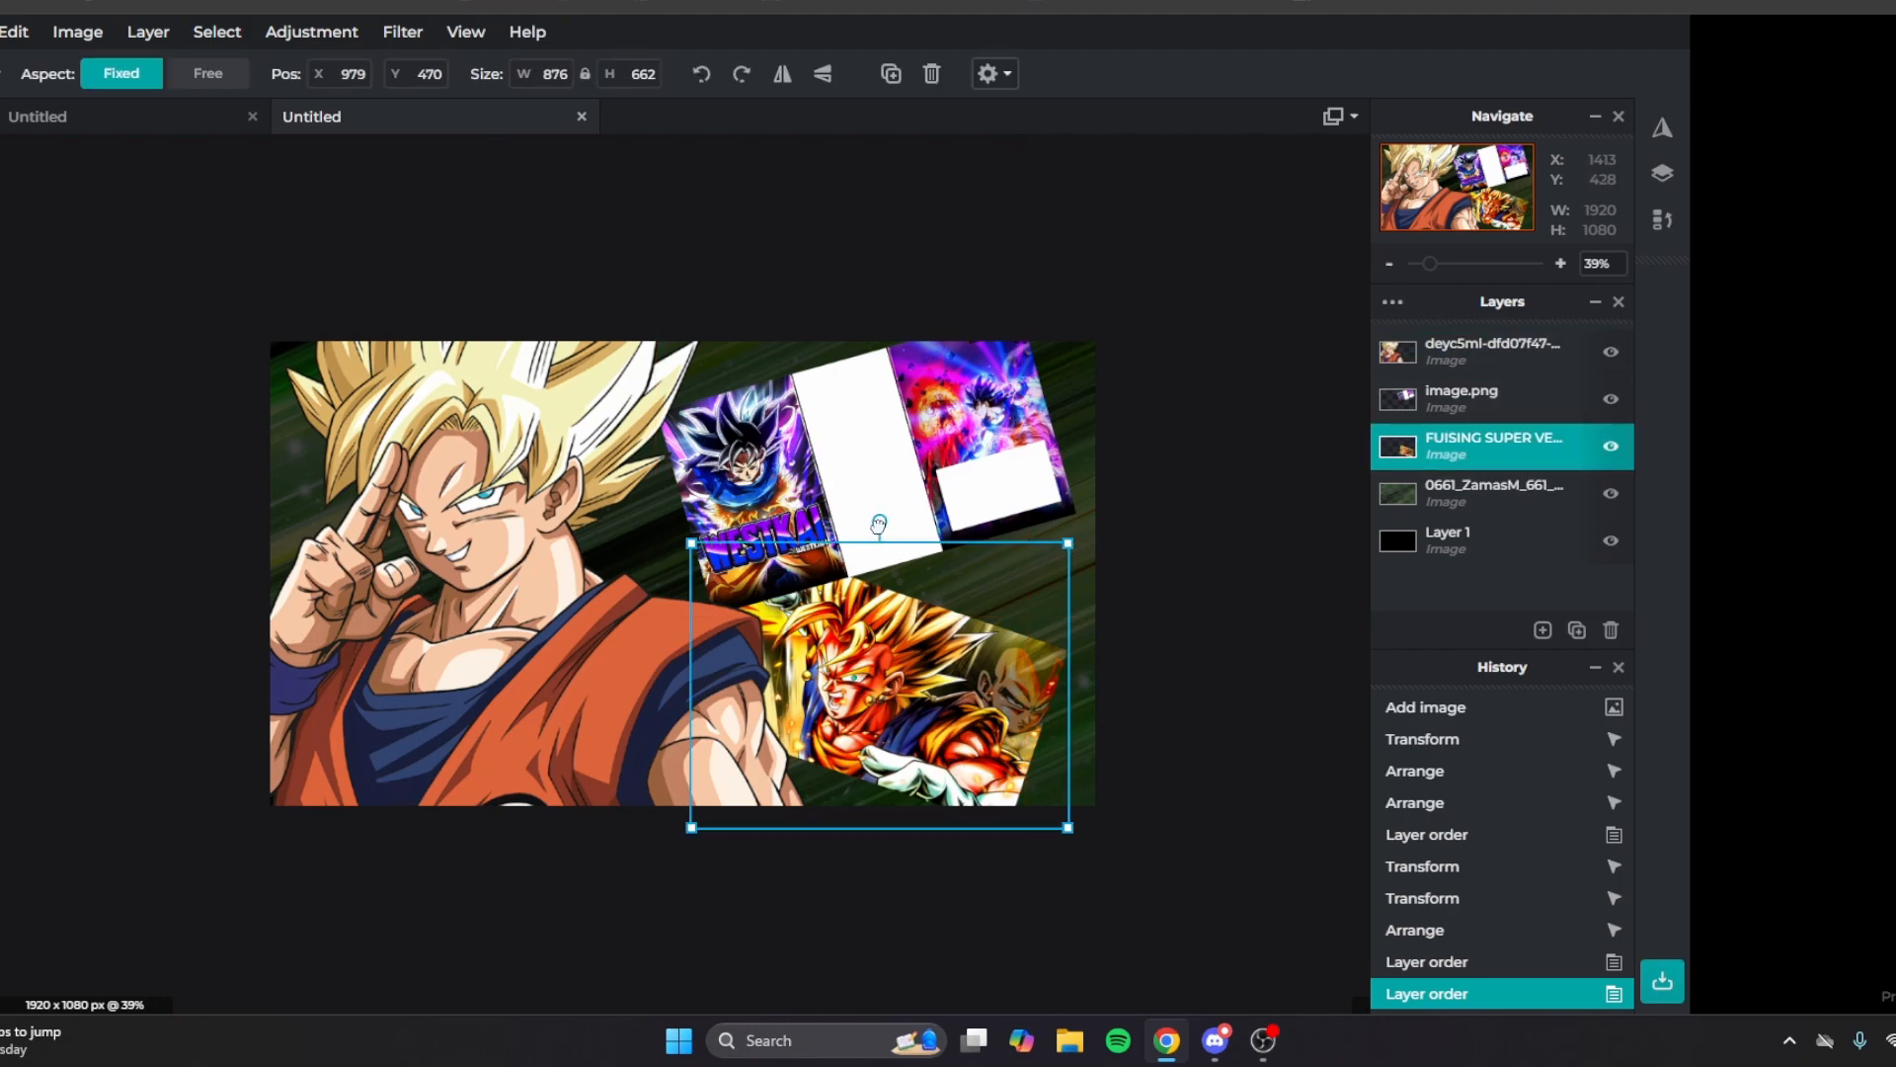
drag(1073, 581, 1093, 482)
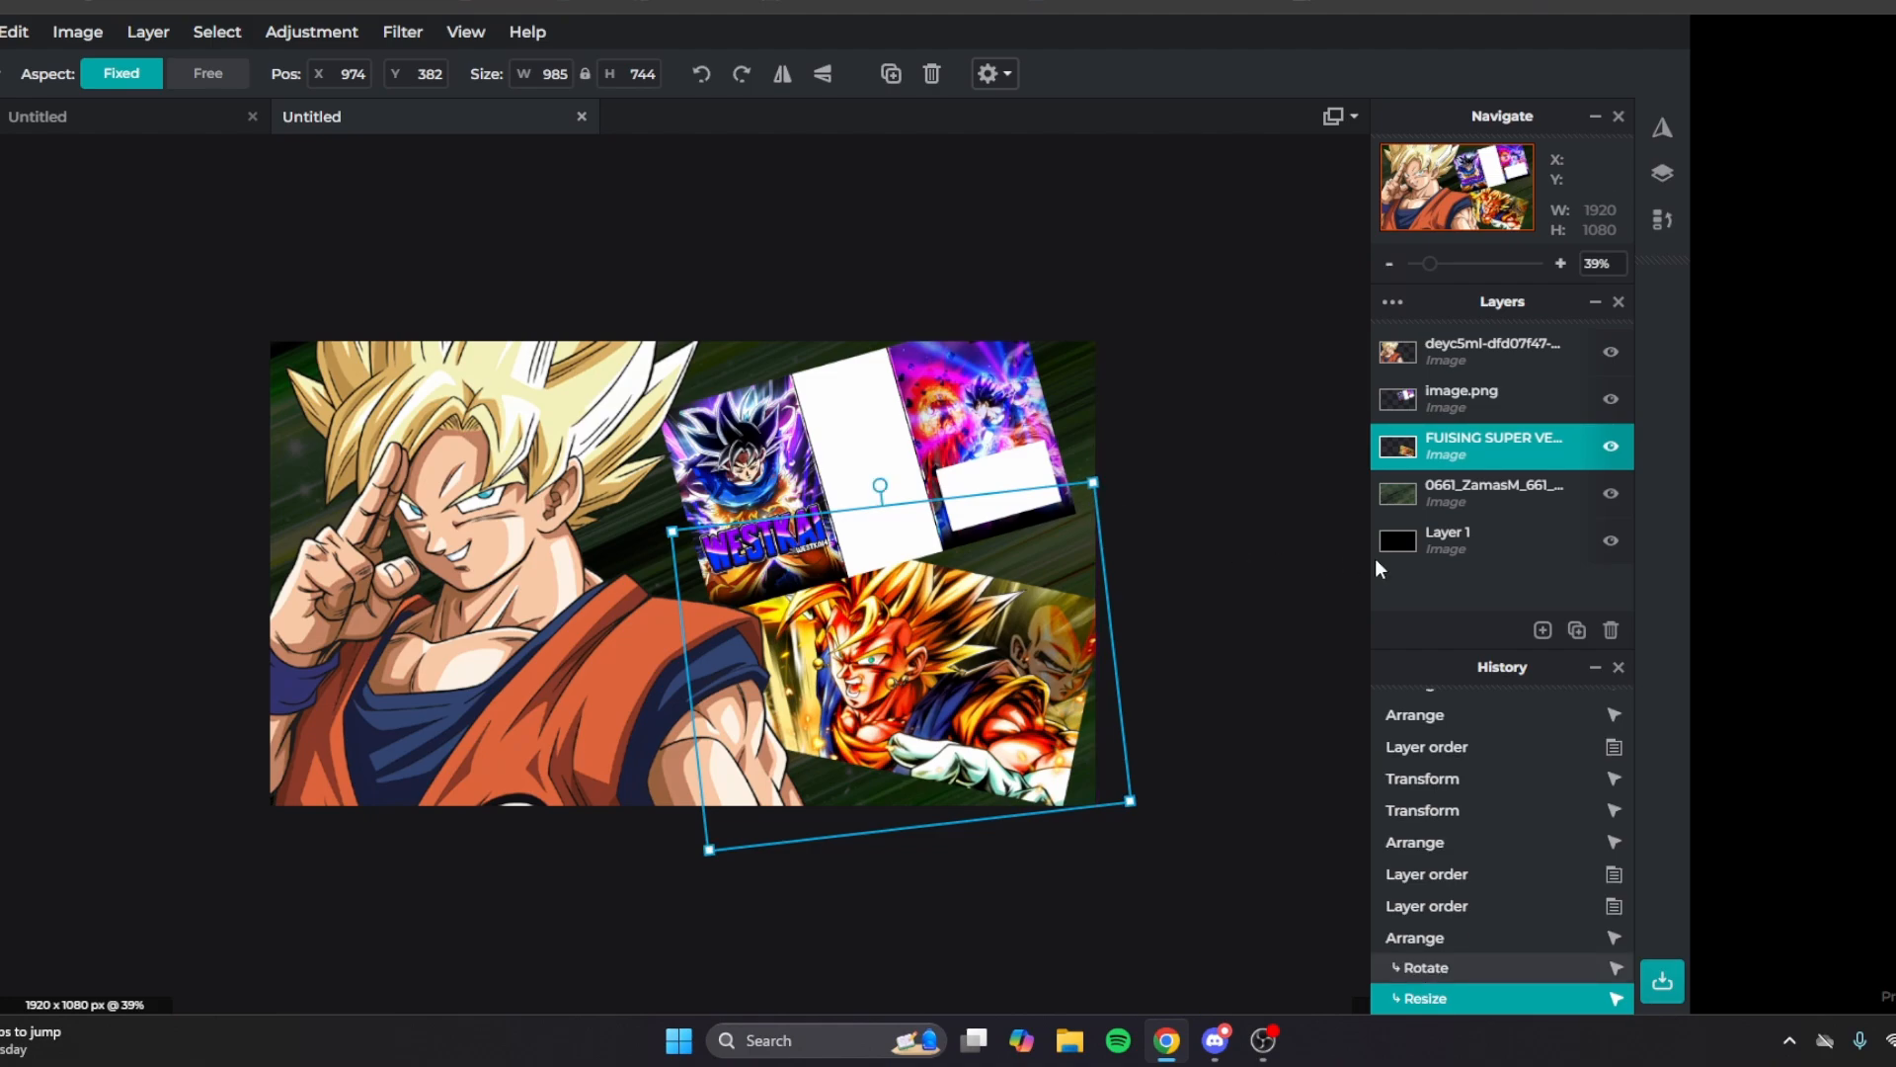
click(1376, 553)
scroll(85, 826, down, 3)
click(83, 832)
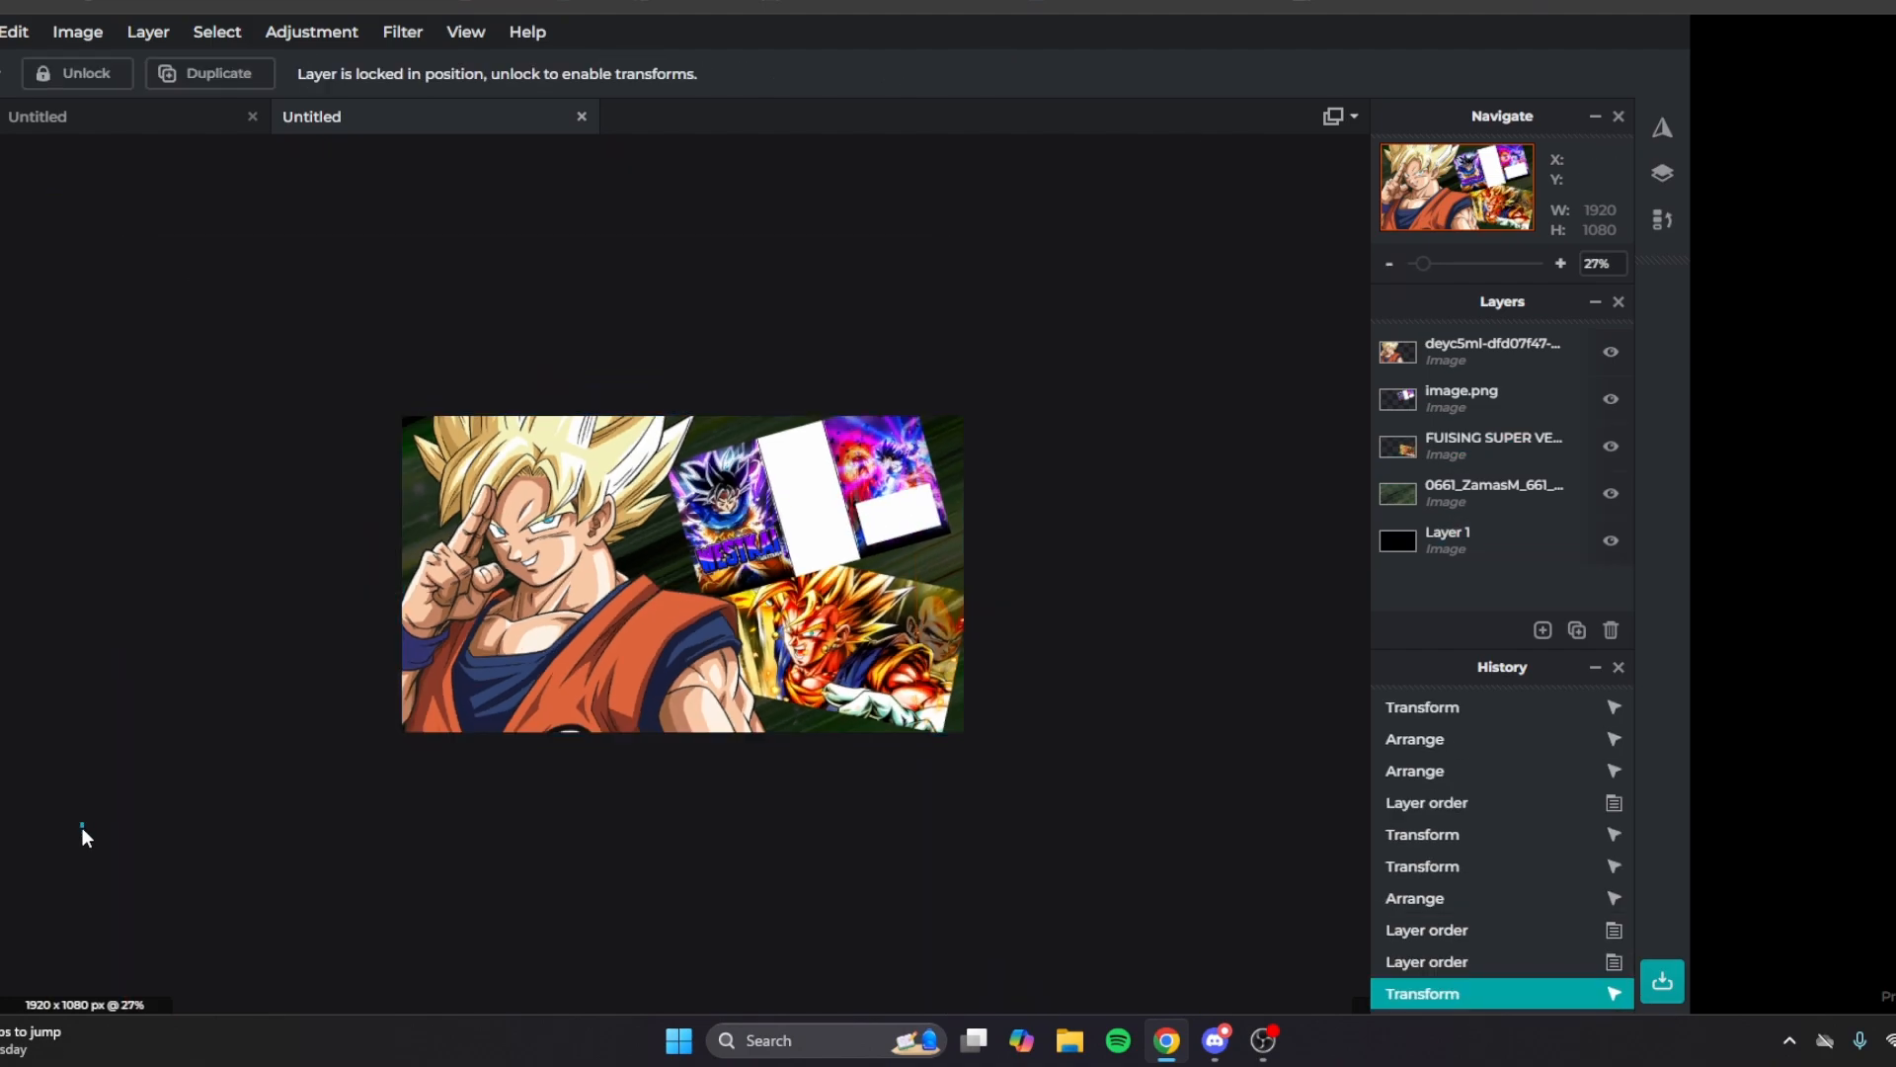
scroll(67, 845, up, 3)
scroll(65, 849, up, 1)
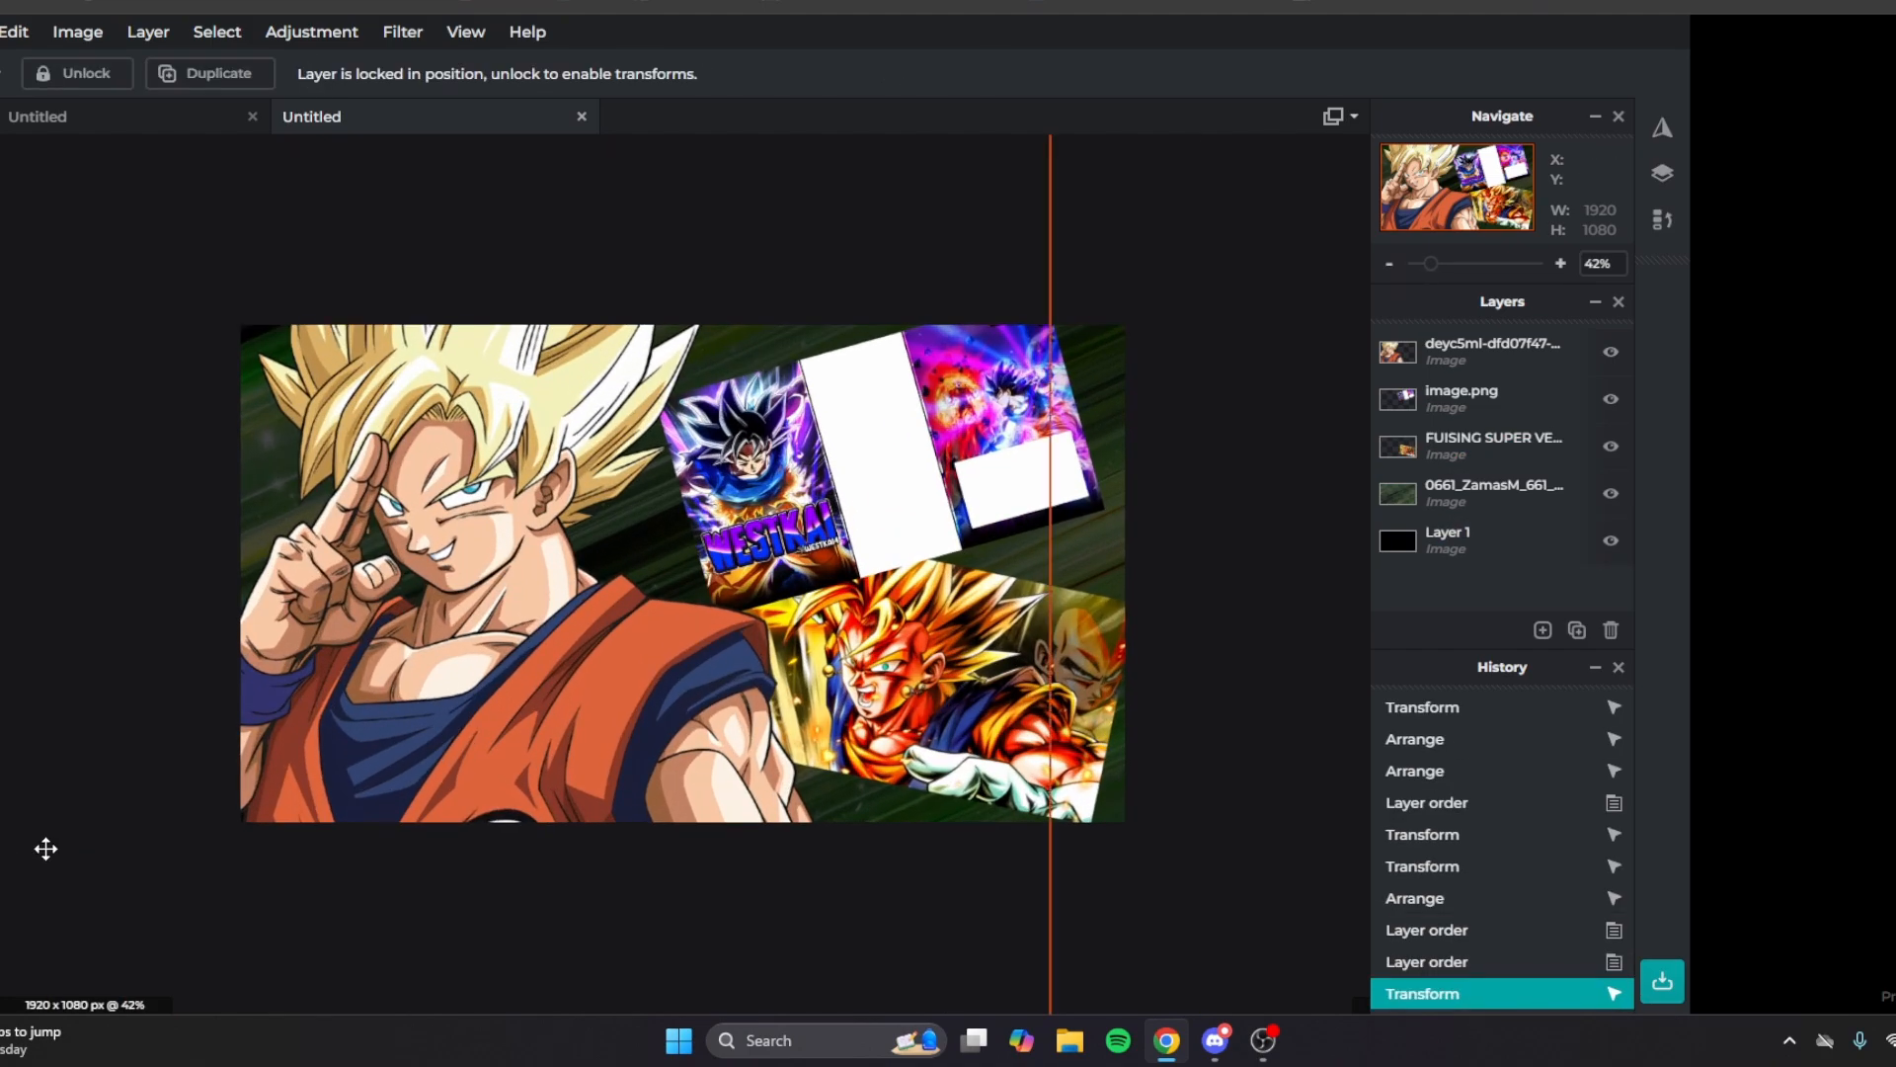
scroll(153, 732, down, 3)
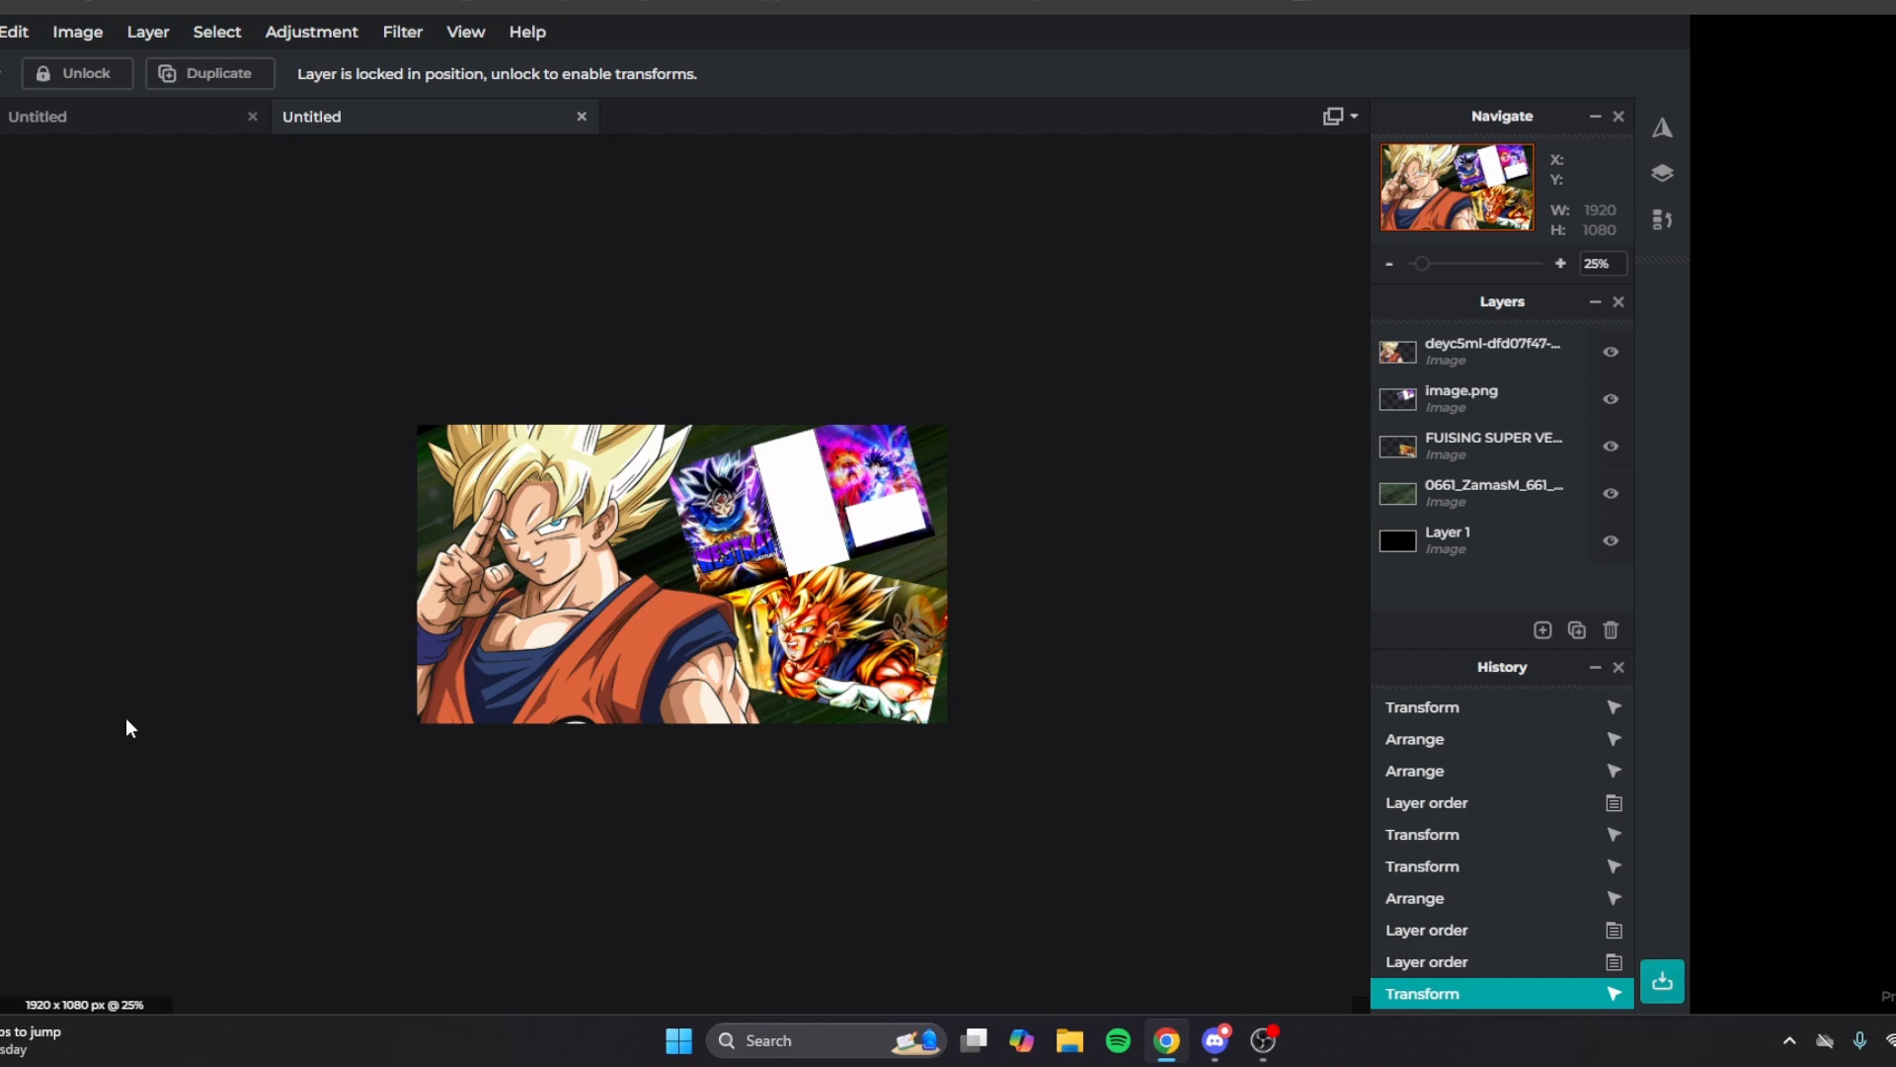
scroll(109, 726, up, 2)
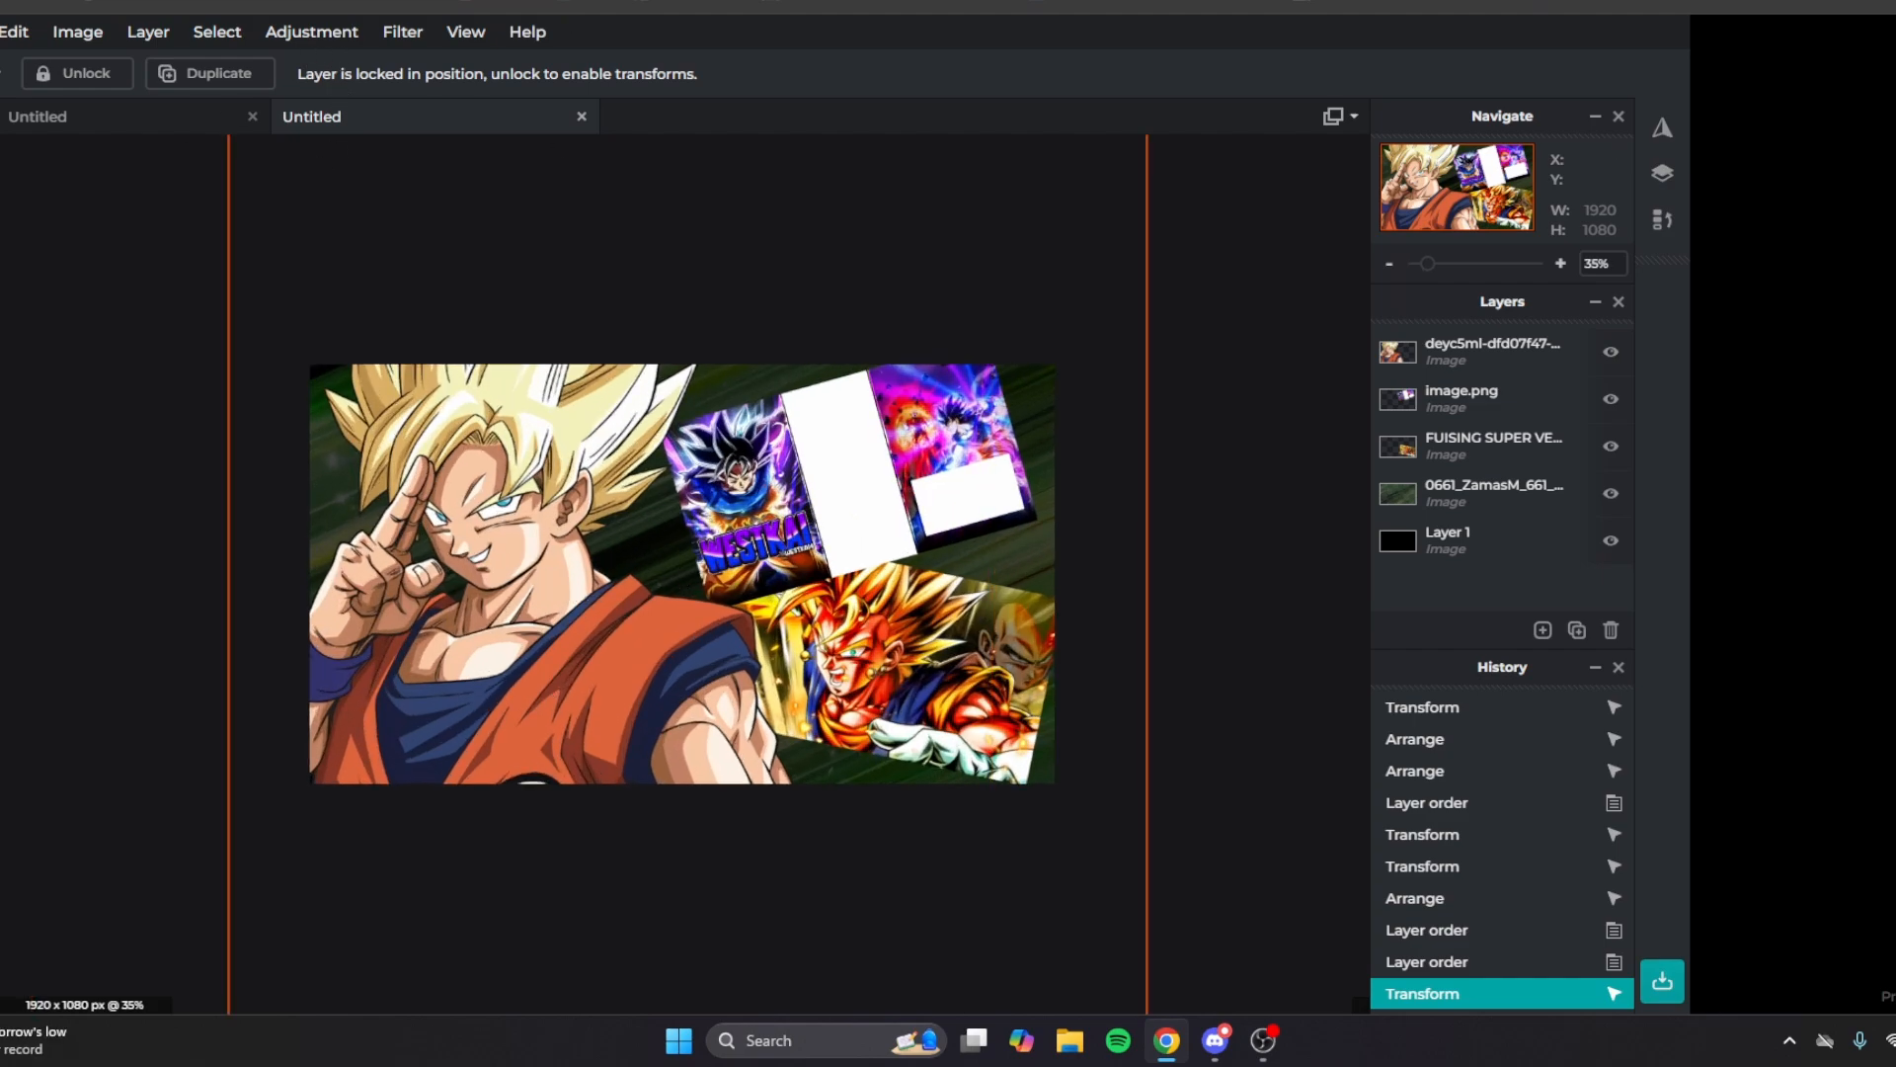
Switch to the Dragon Ball Legends Database and search its characters for "goku".
click(499, 6)
click(508, 174)
scroll(101, 440, down, 1)
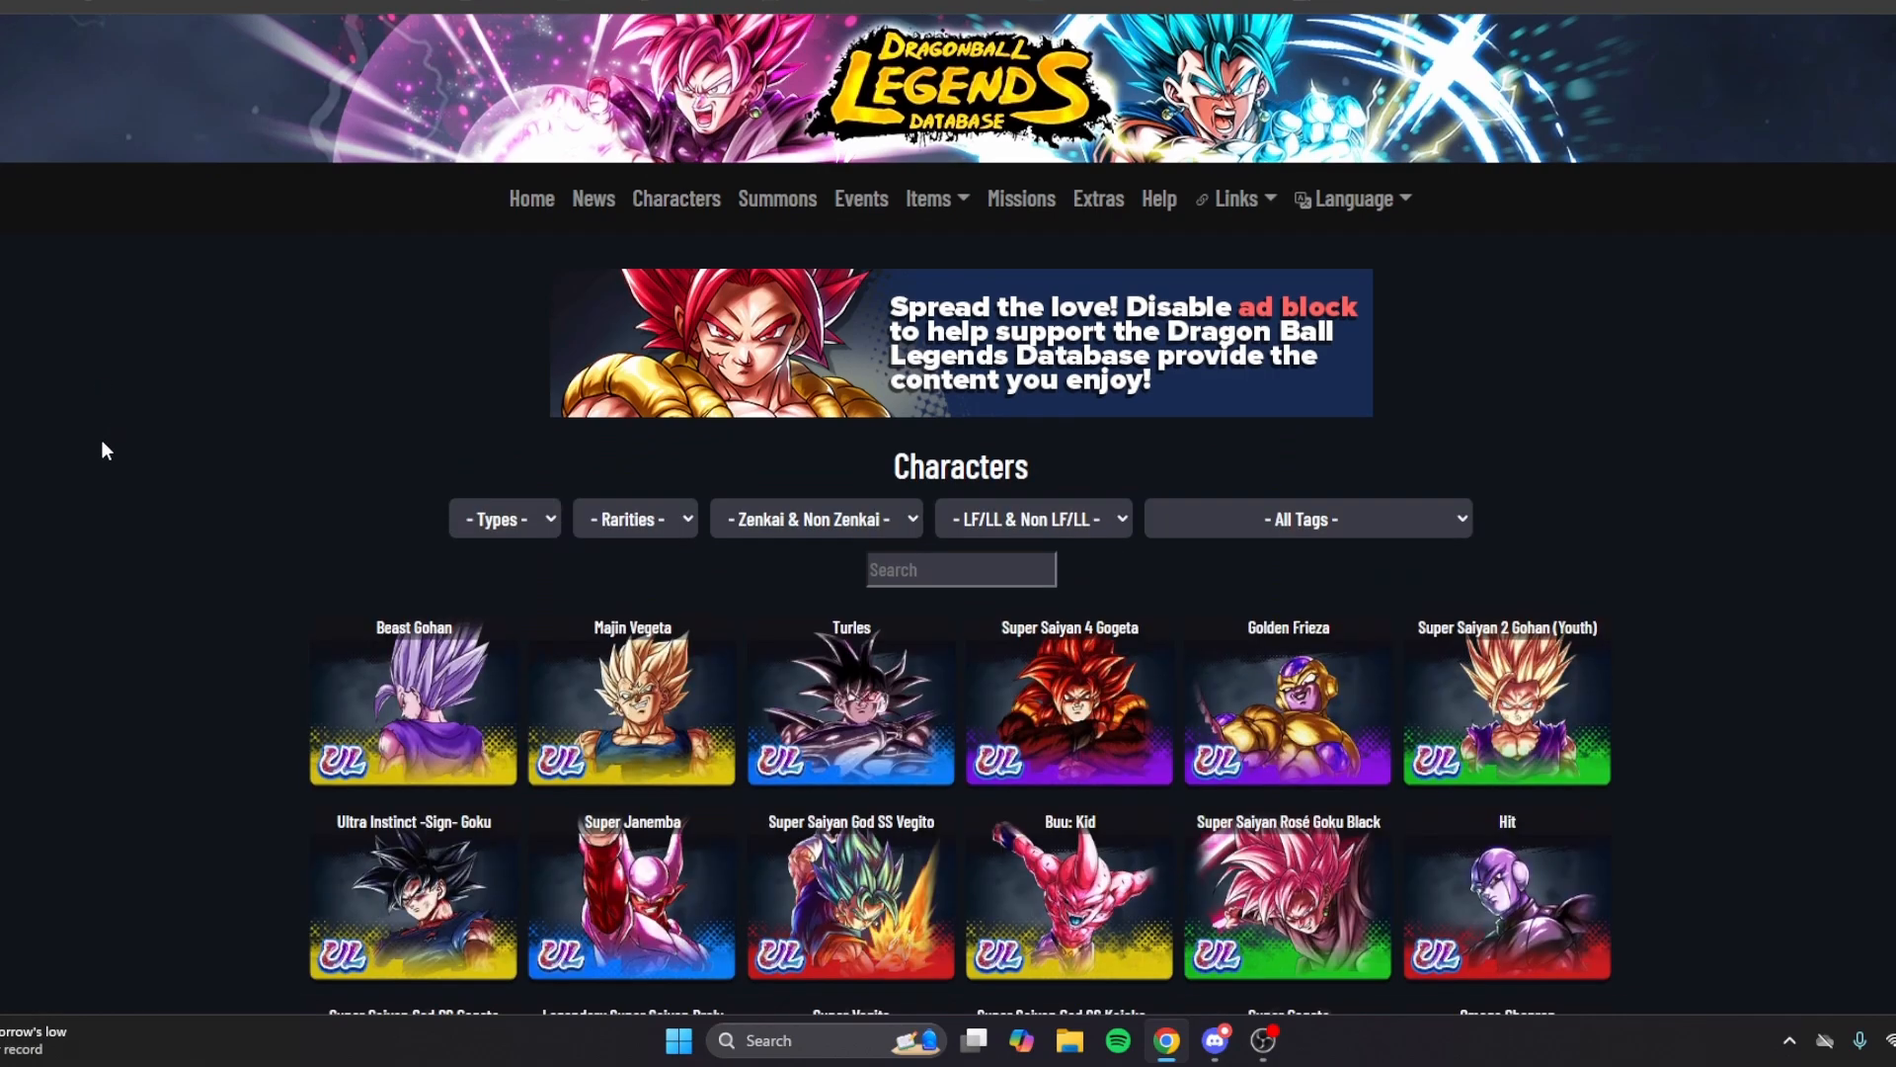
click(895, 479)
text(goku)
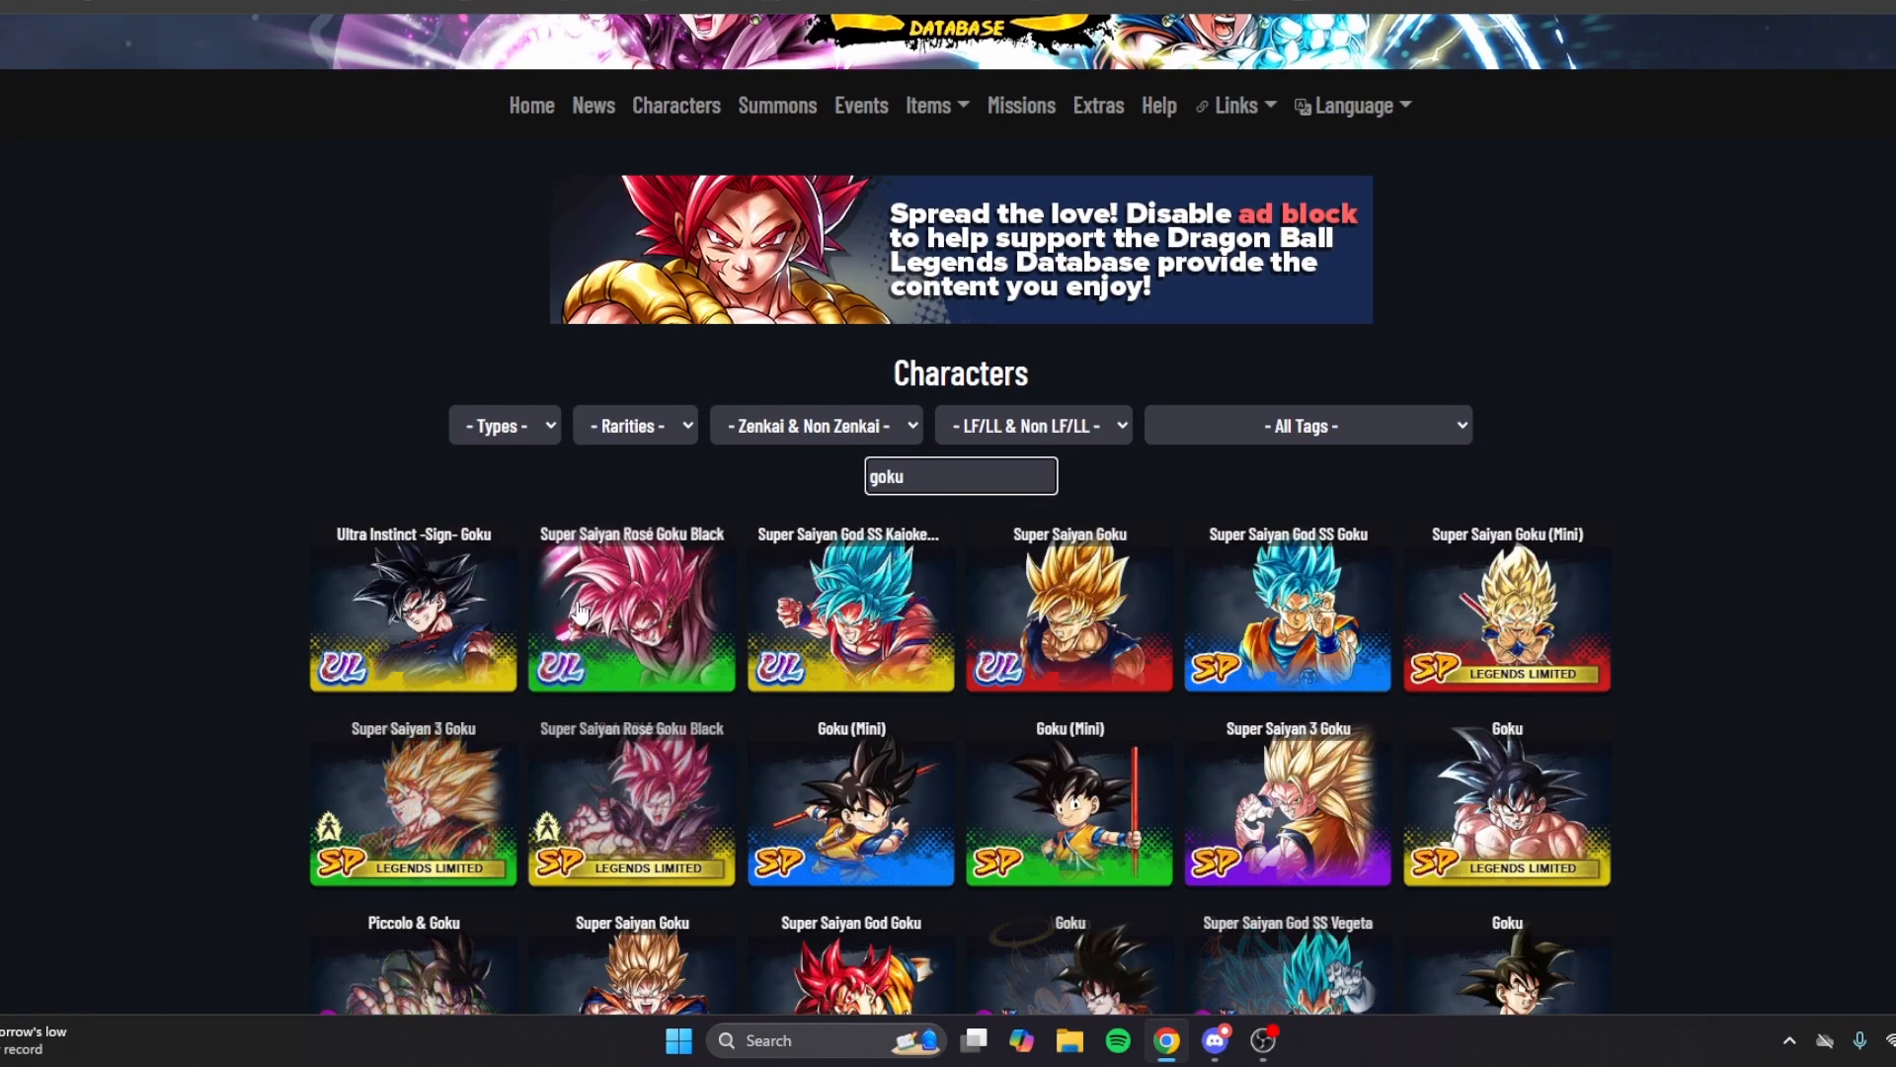
Look through the Goku characters and open the yellow SP Super Saiyan Goku, DBL-EVT-86S.
click(261, 479)
scroll(198, 543, down, 2)
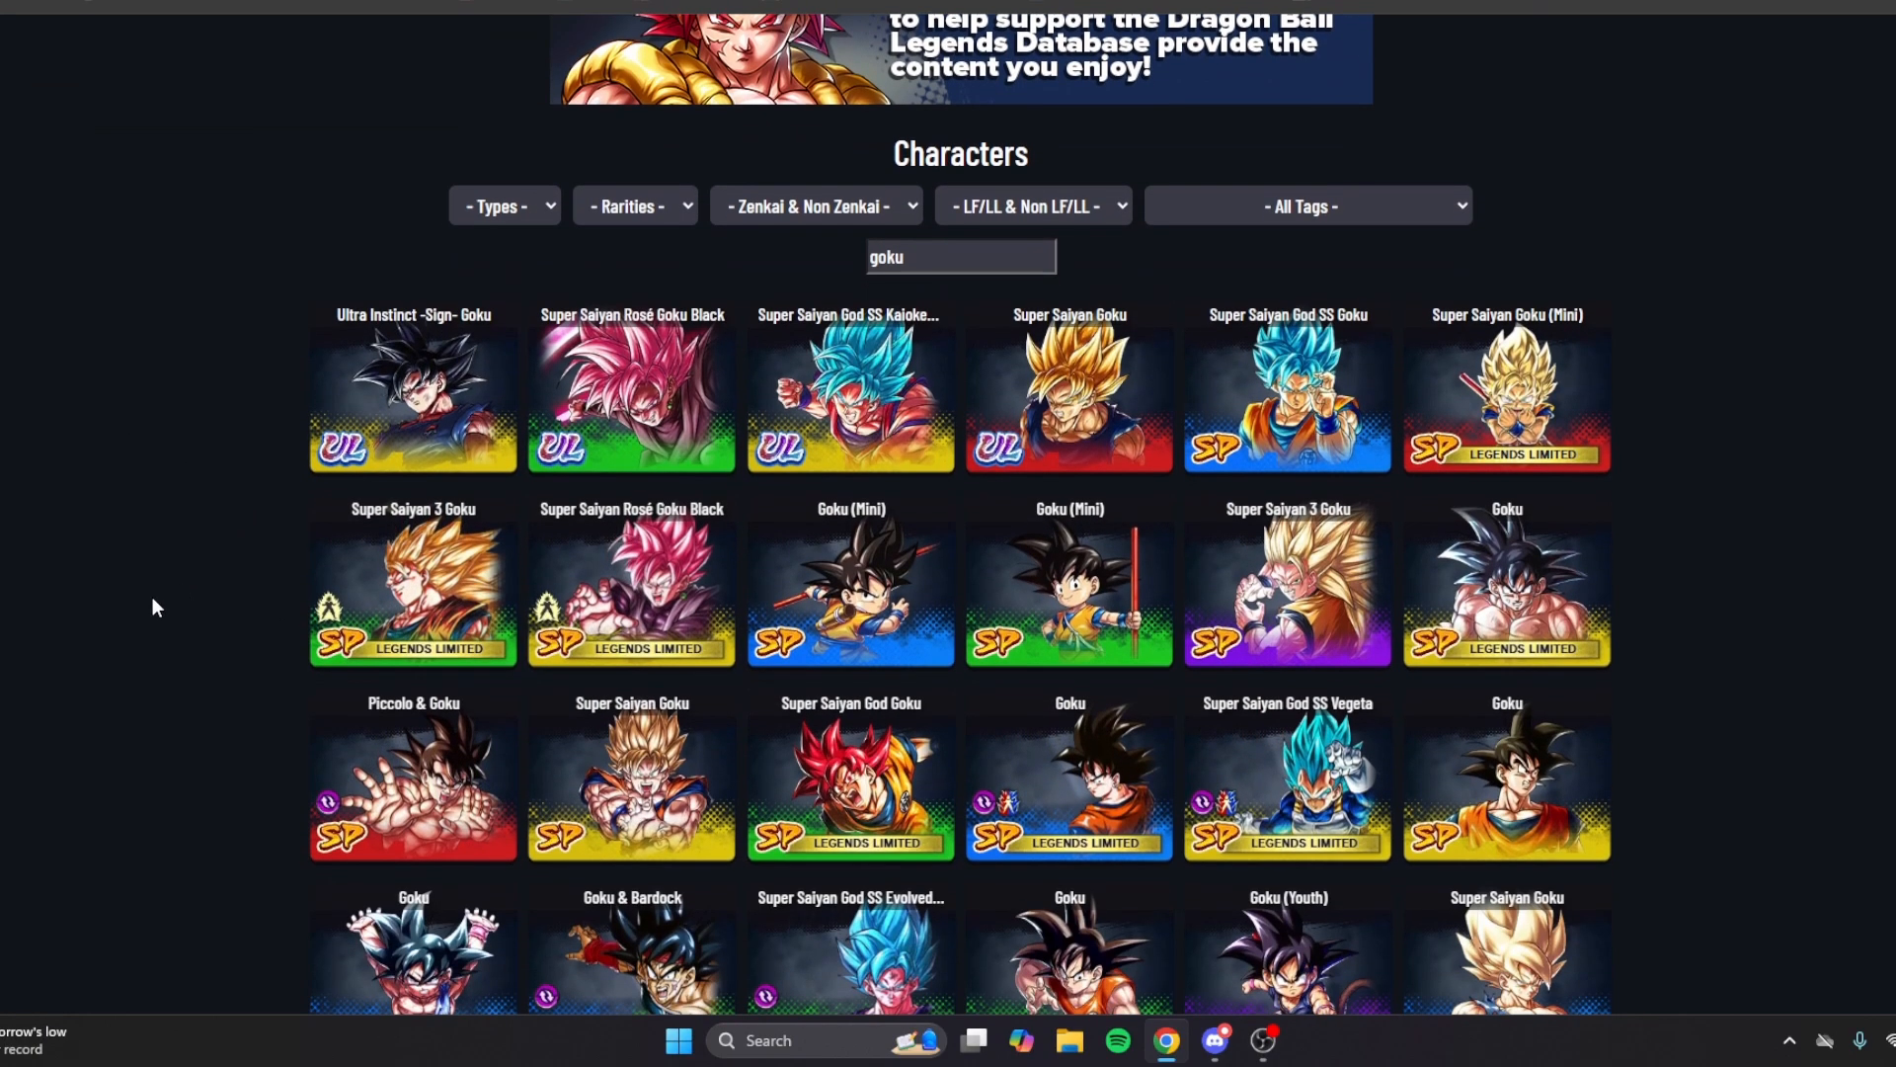
scroll(551, 506, down, 3)
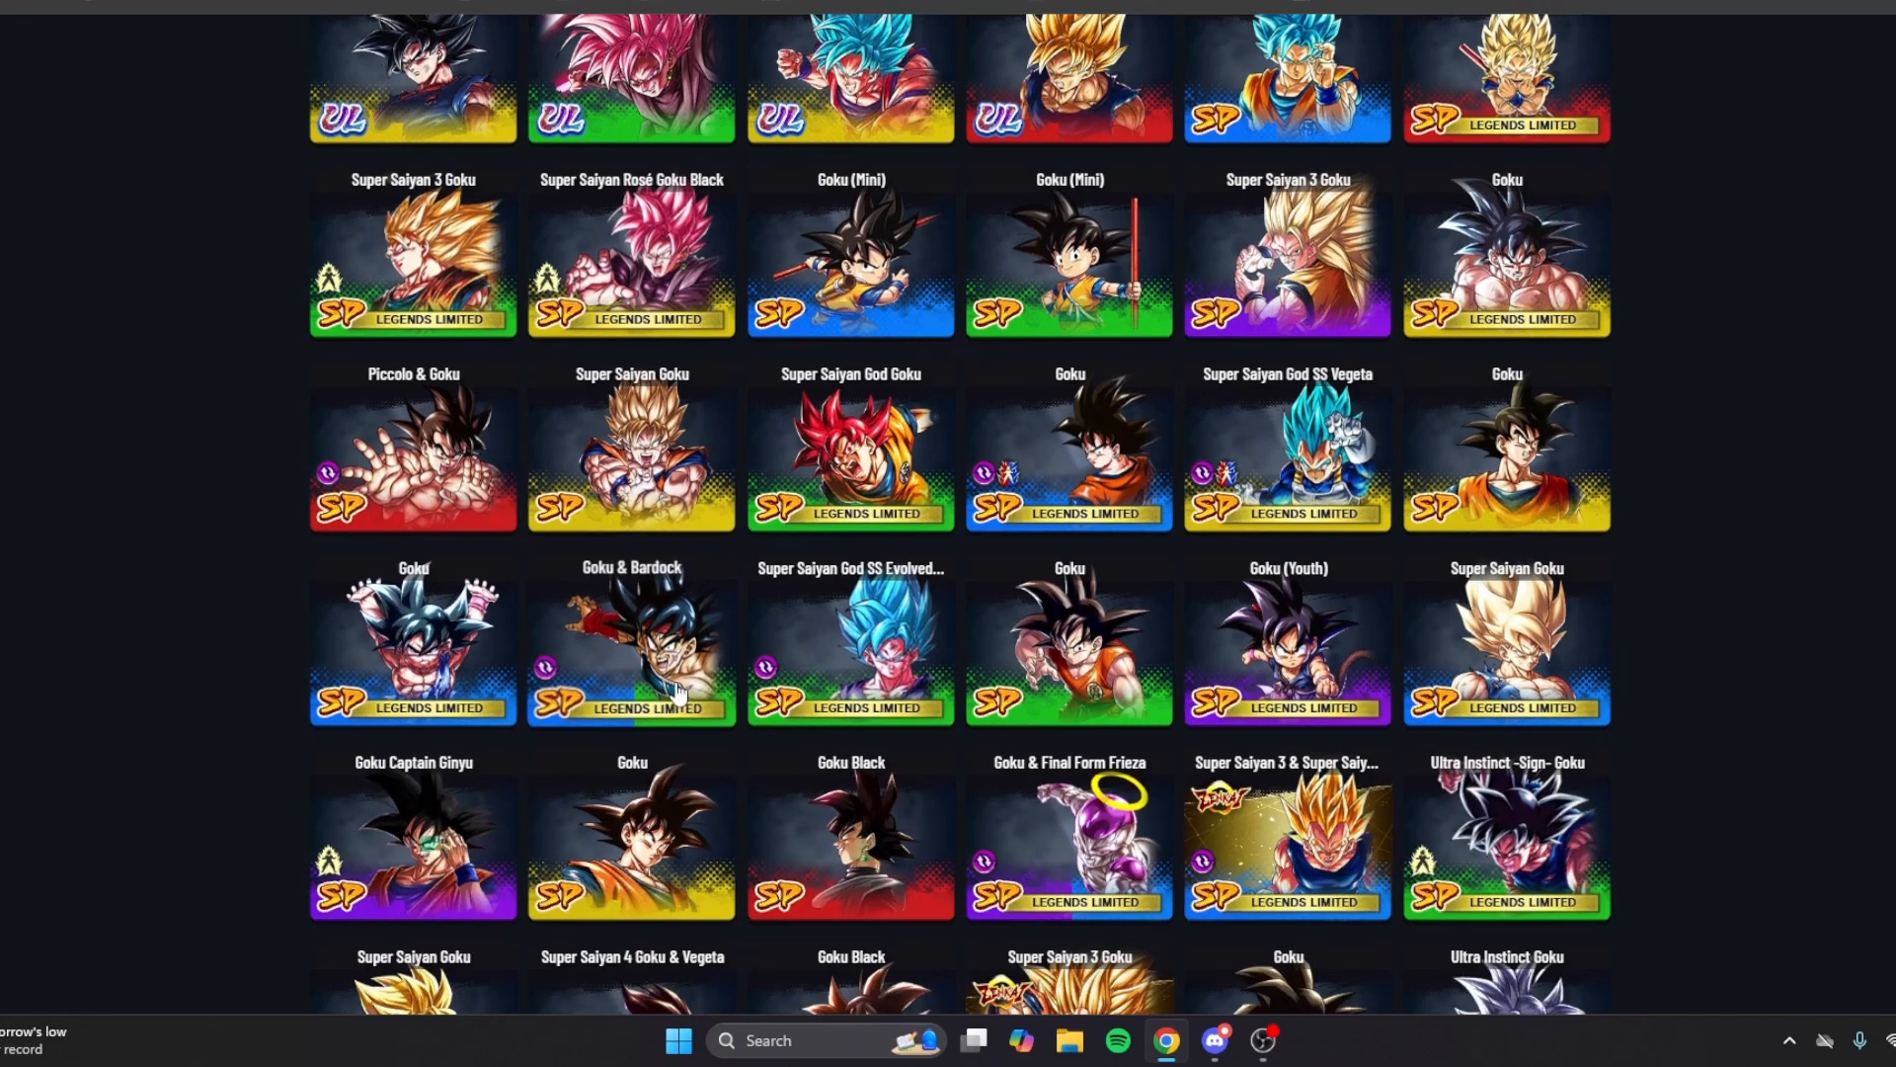
click(551, 506)
Open Super Saiyan Goku's card art assets and save the blue swirl effect as the PNG 0625_GokuSS1_625_Effect_02.
click(371, 671)
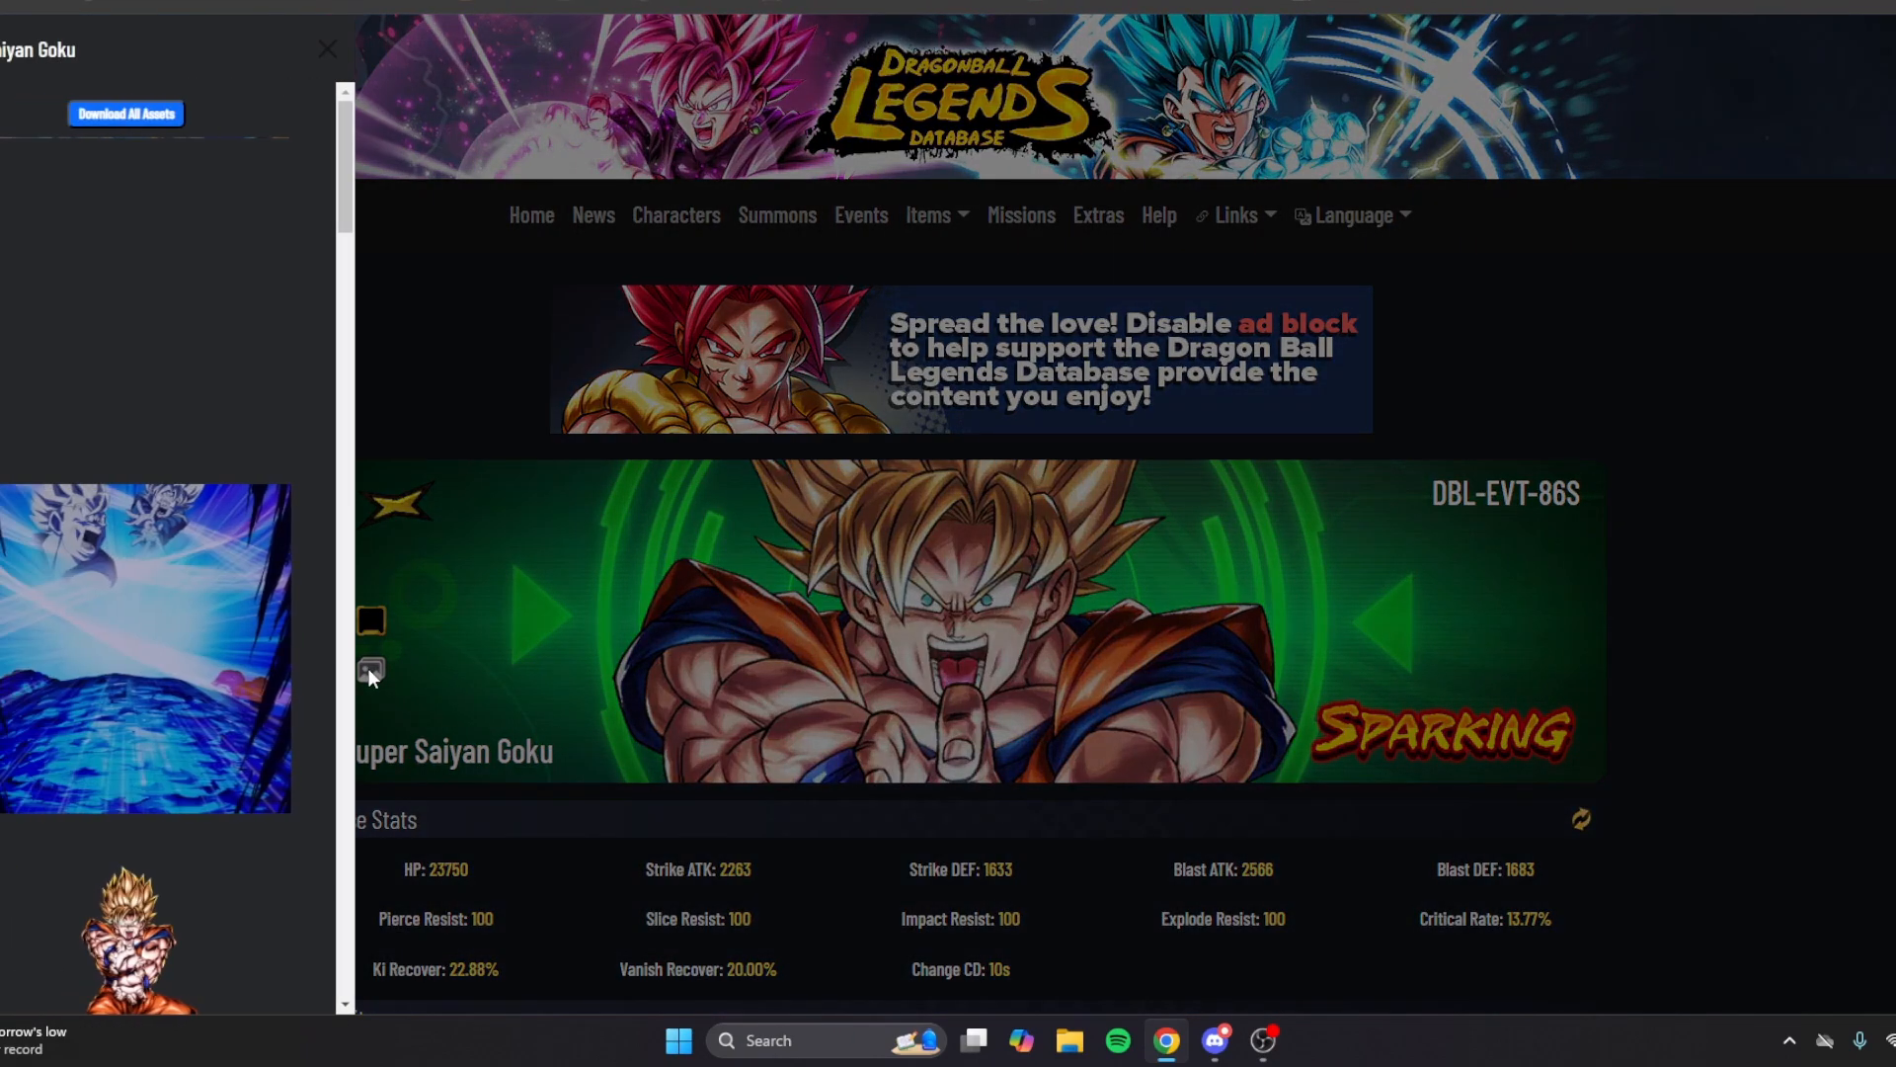
scroll(139, 464, down, 10)
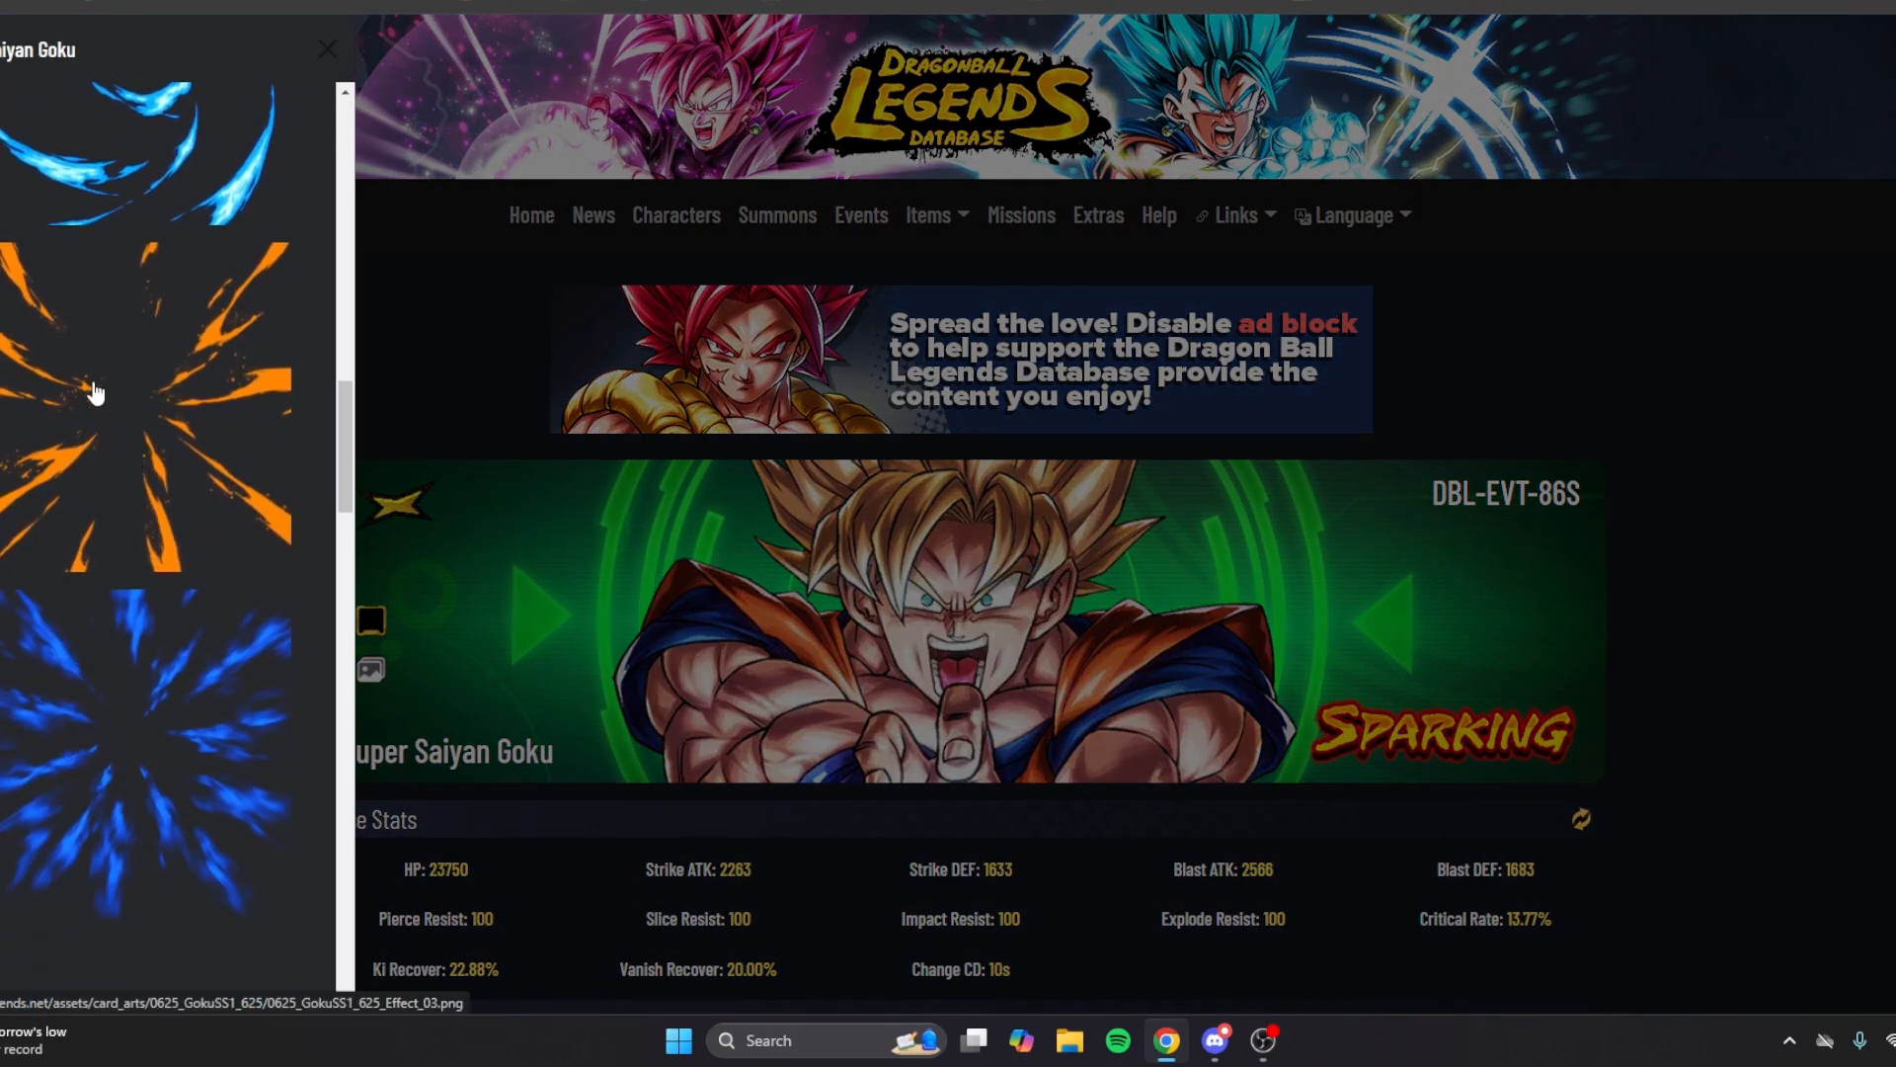
scroll(148, 415, up, 3)
right_click(255, 318)
click(301, 607)
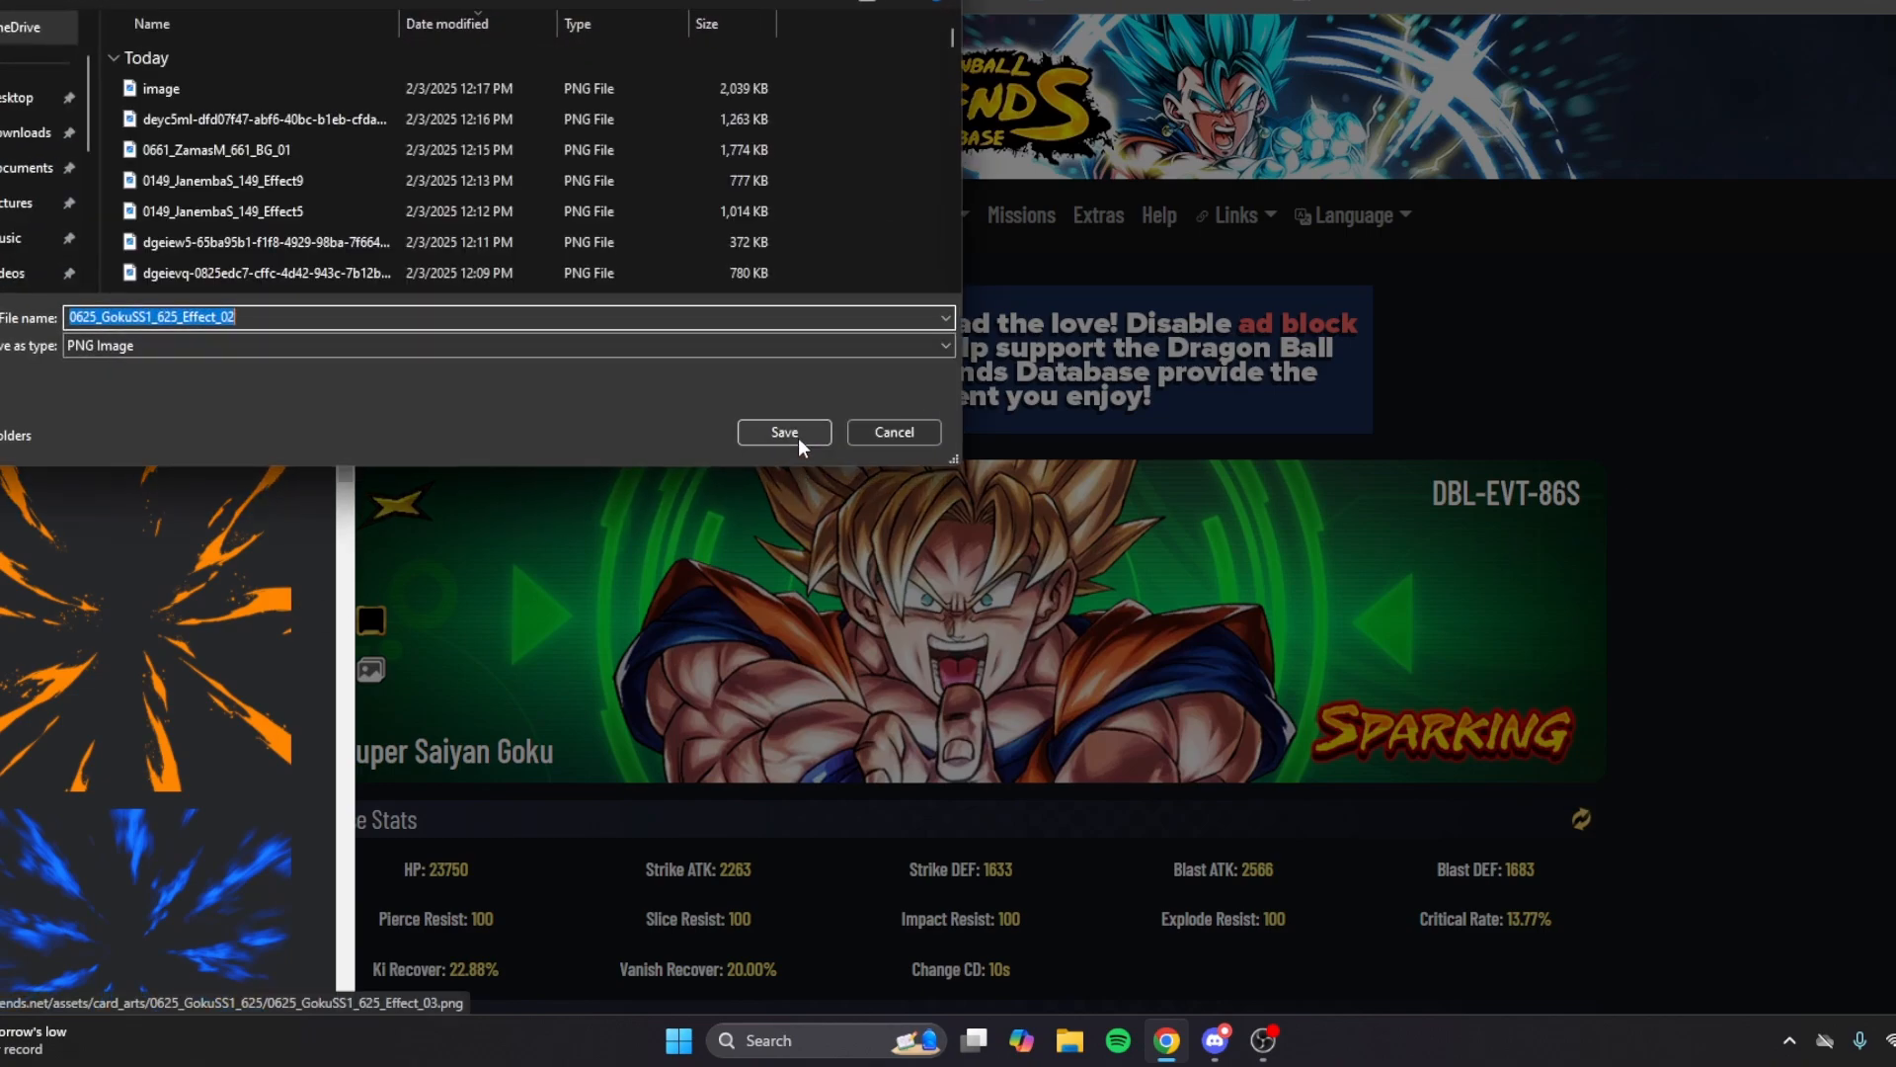
click(798, 436)
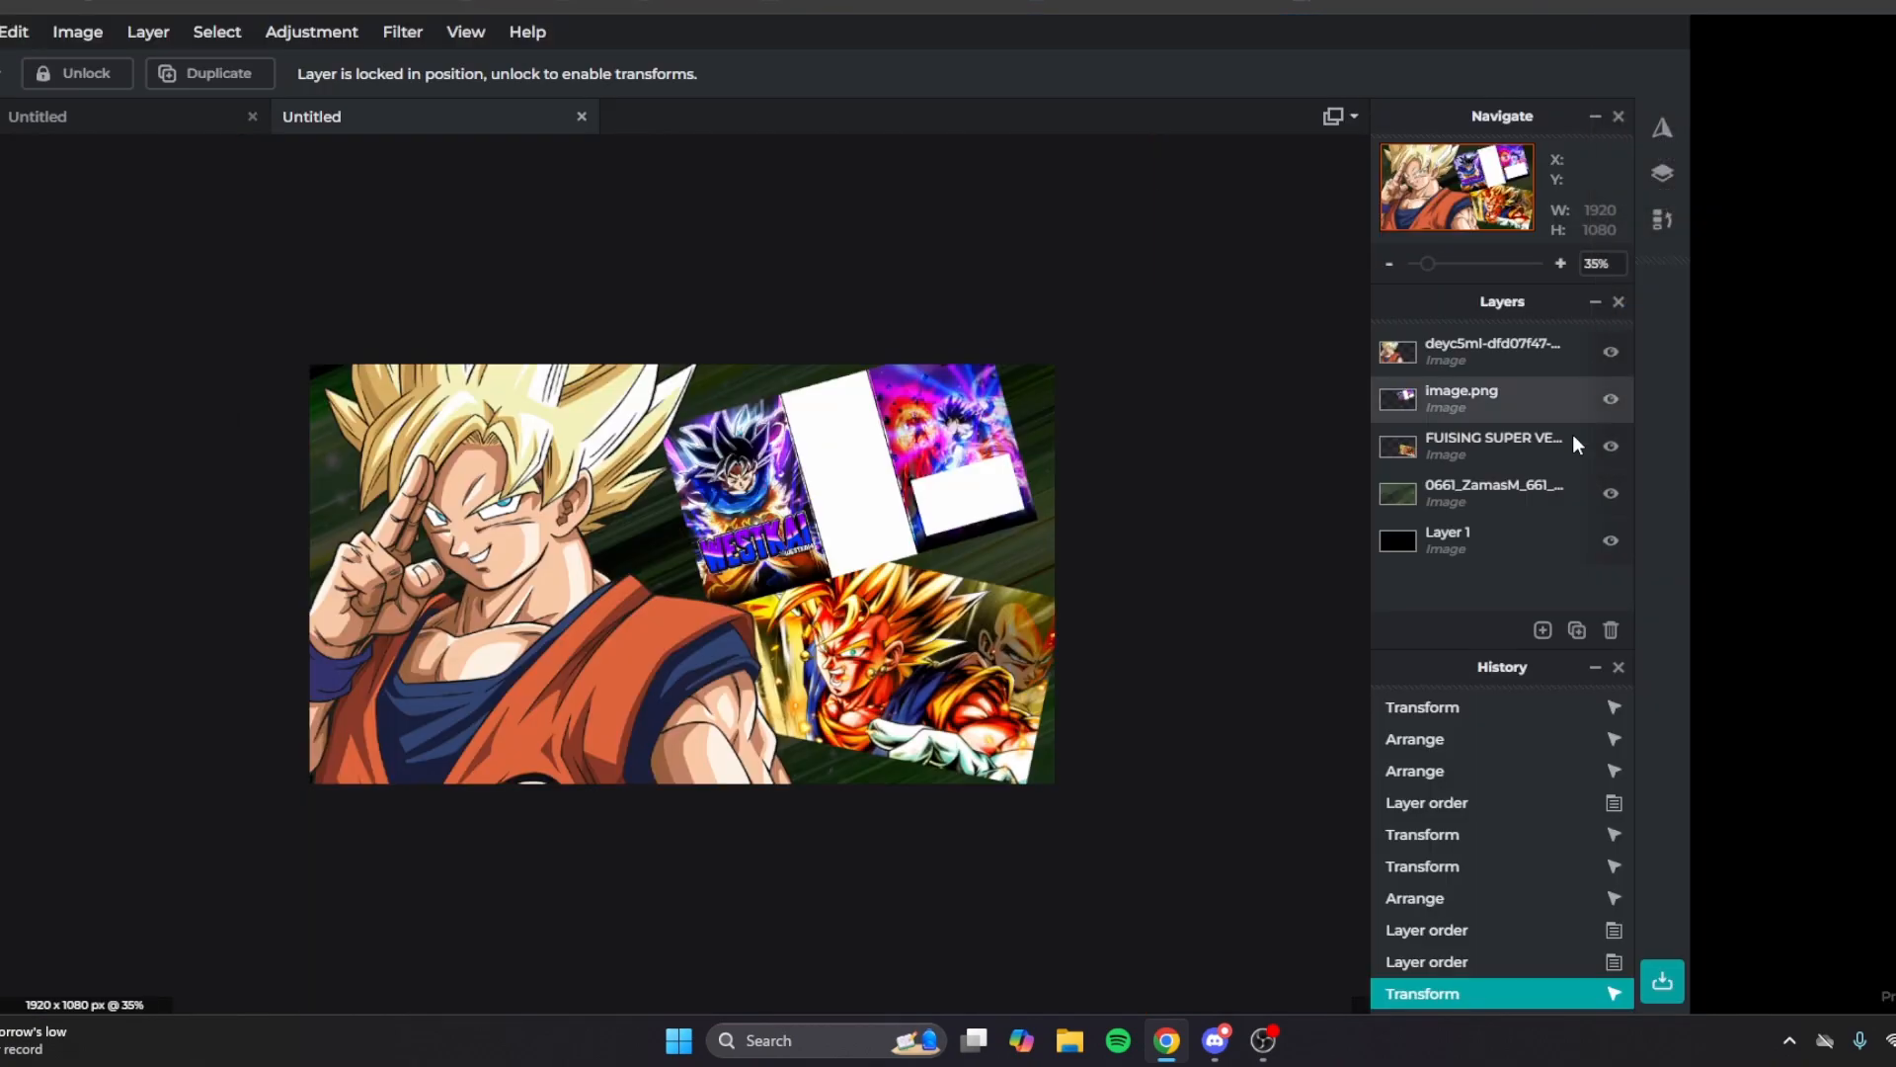
Return to the Pixlr composition and reduce the green background layer's opacity further.
click(1543, 630)
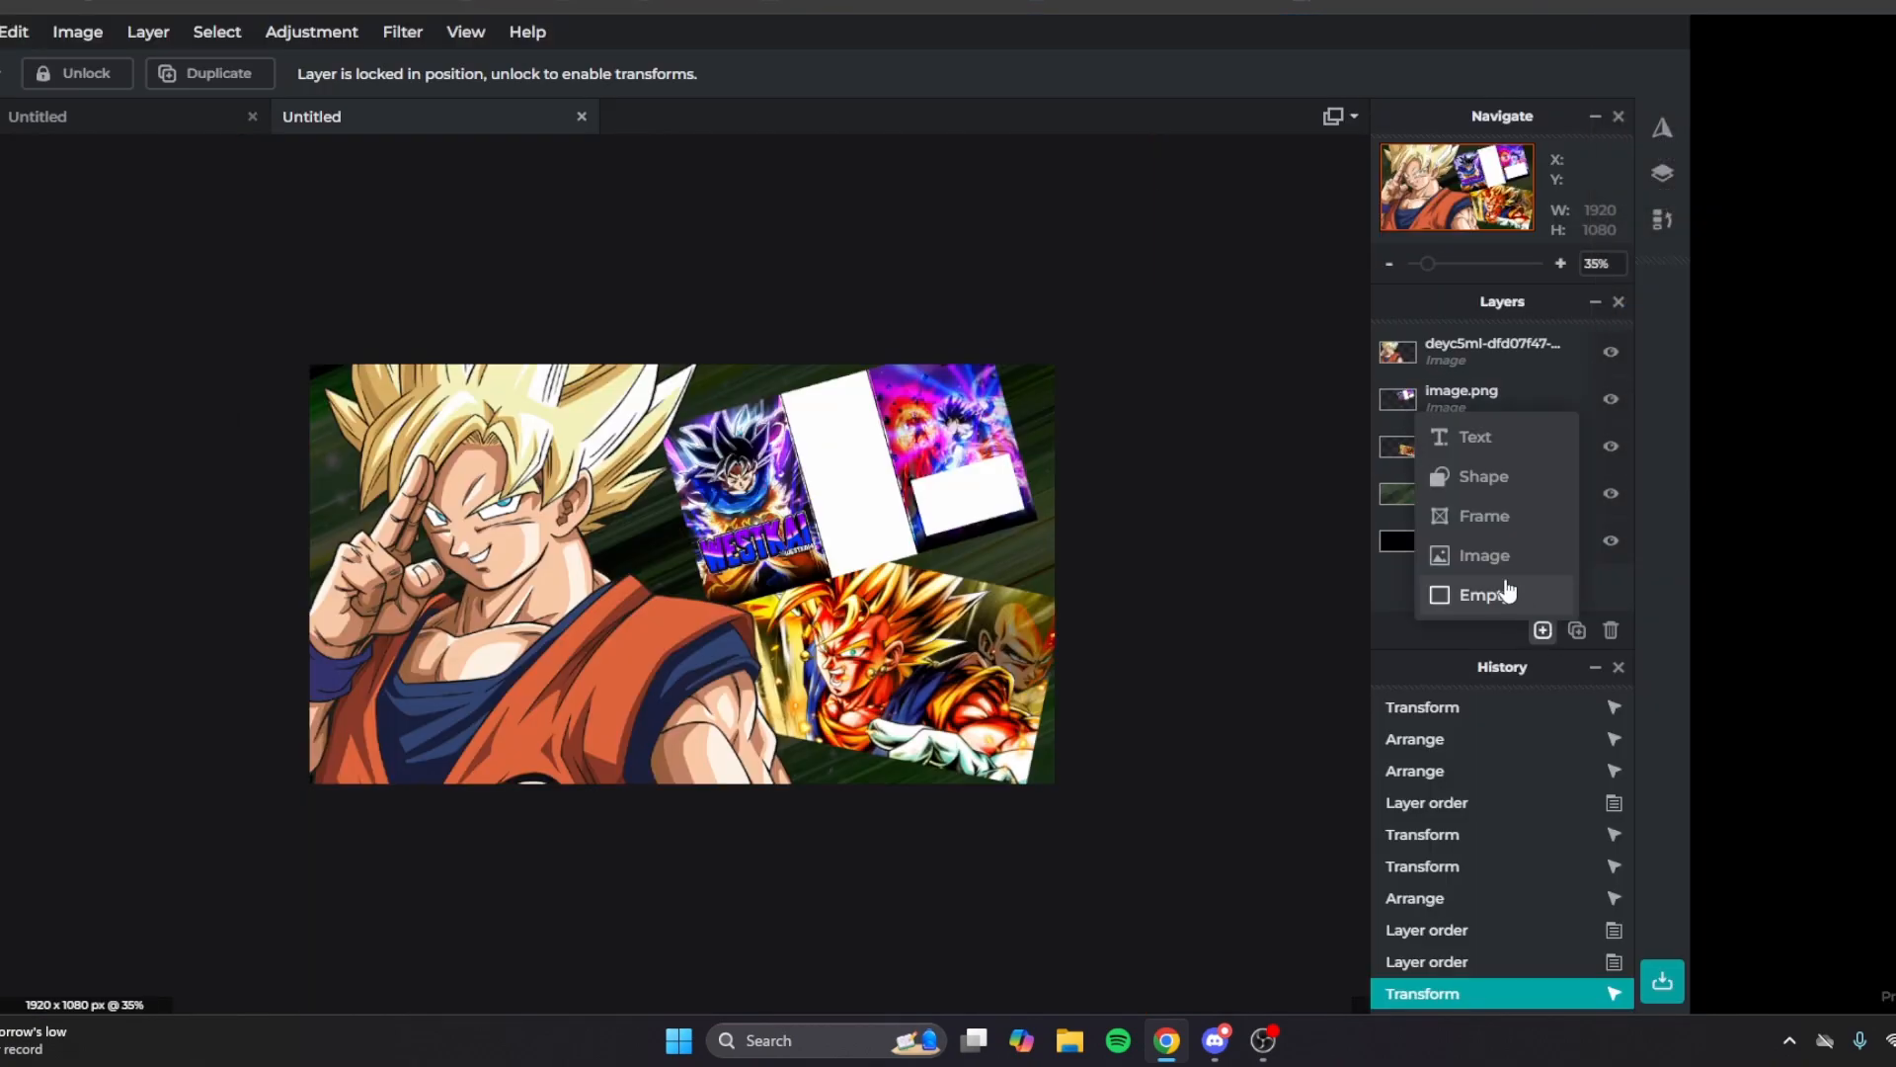
right_click(1385, 500)
drag(1228, 669, 1173, 689)
Add 0625_GokuSS1_625_Effect_02 as an image layer, enlarged across the canvas and stacked between the Vegito image and the green background.
click(1543, 630)
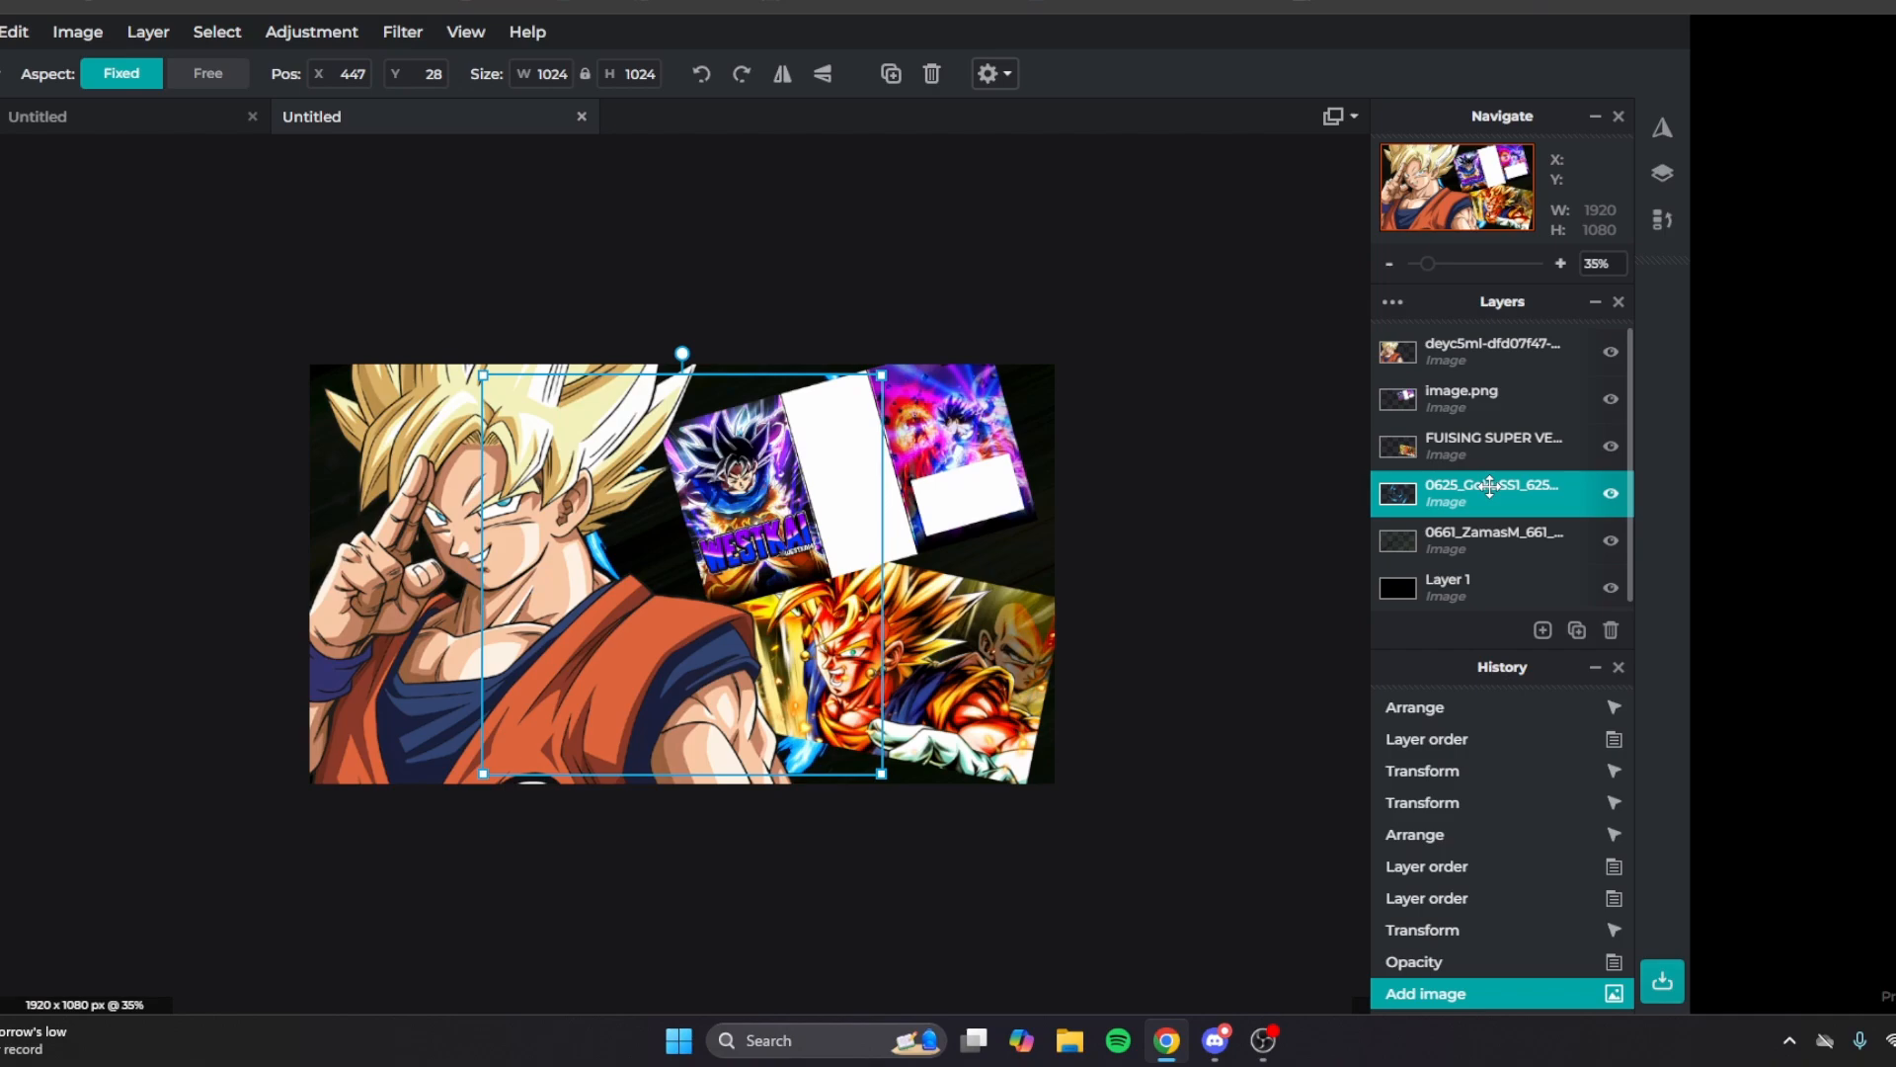
drag(1489, 489, 1478, 356)
drag(885, 378, 1329, 279)
drag(1178, 512, 890, 595)
drag(1429, 358, 1432, 482)
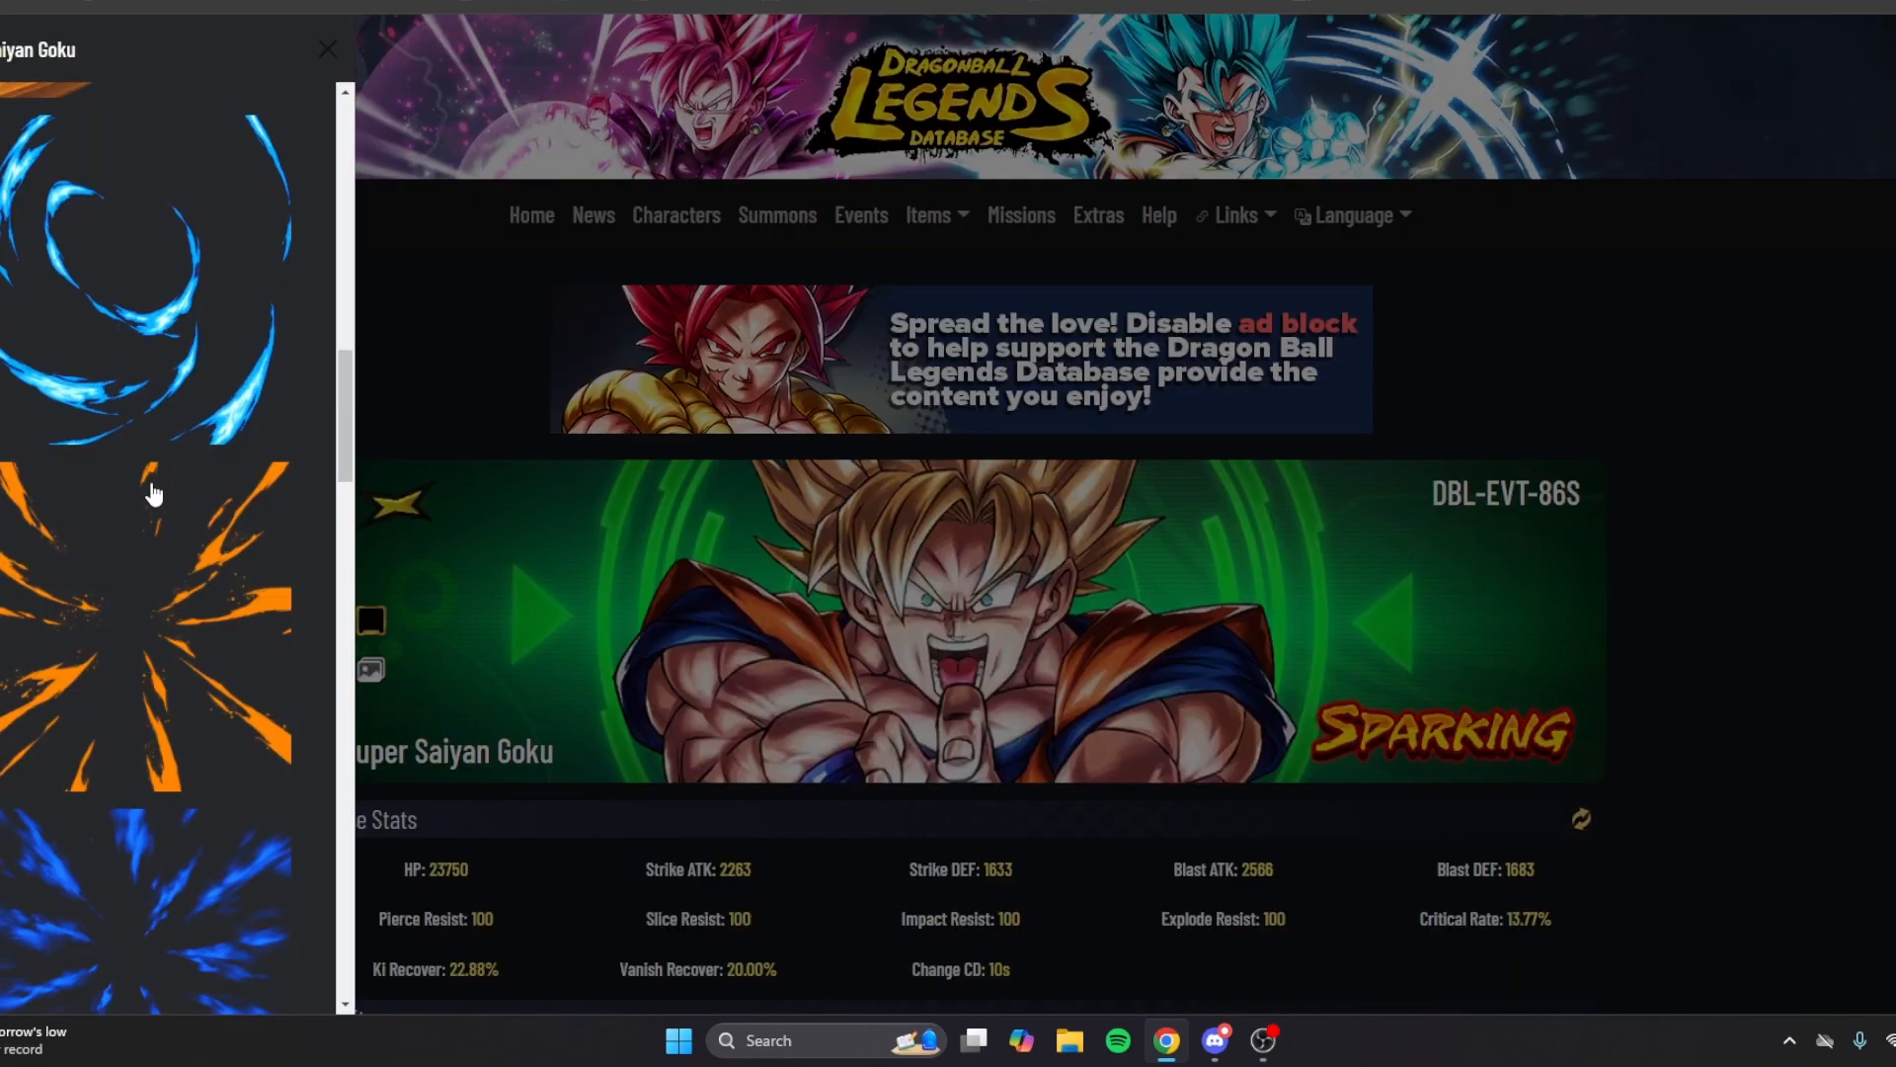
Find the blue energy ball effect among Super Saiyan Goku's card art assets and save it as the PNG 0625_GokuSS1_625_Effect_07.
scroll(153, 493, down, 10)
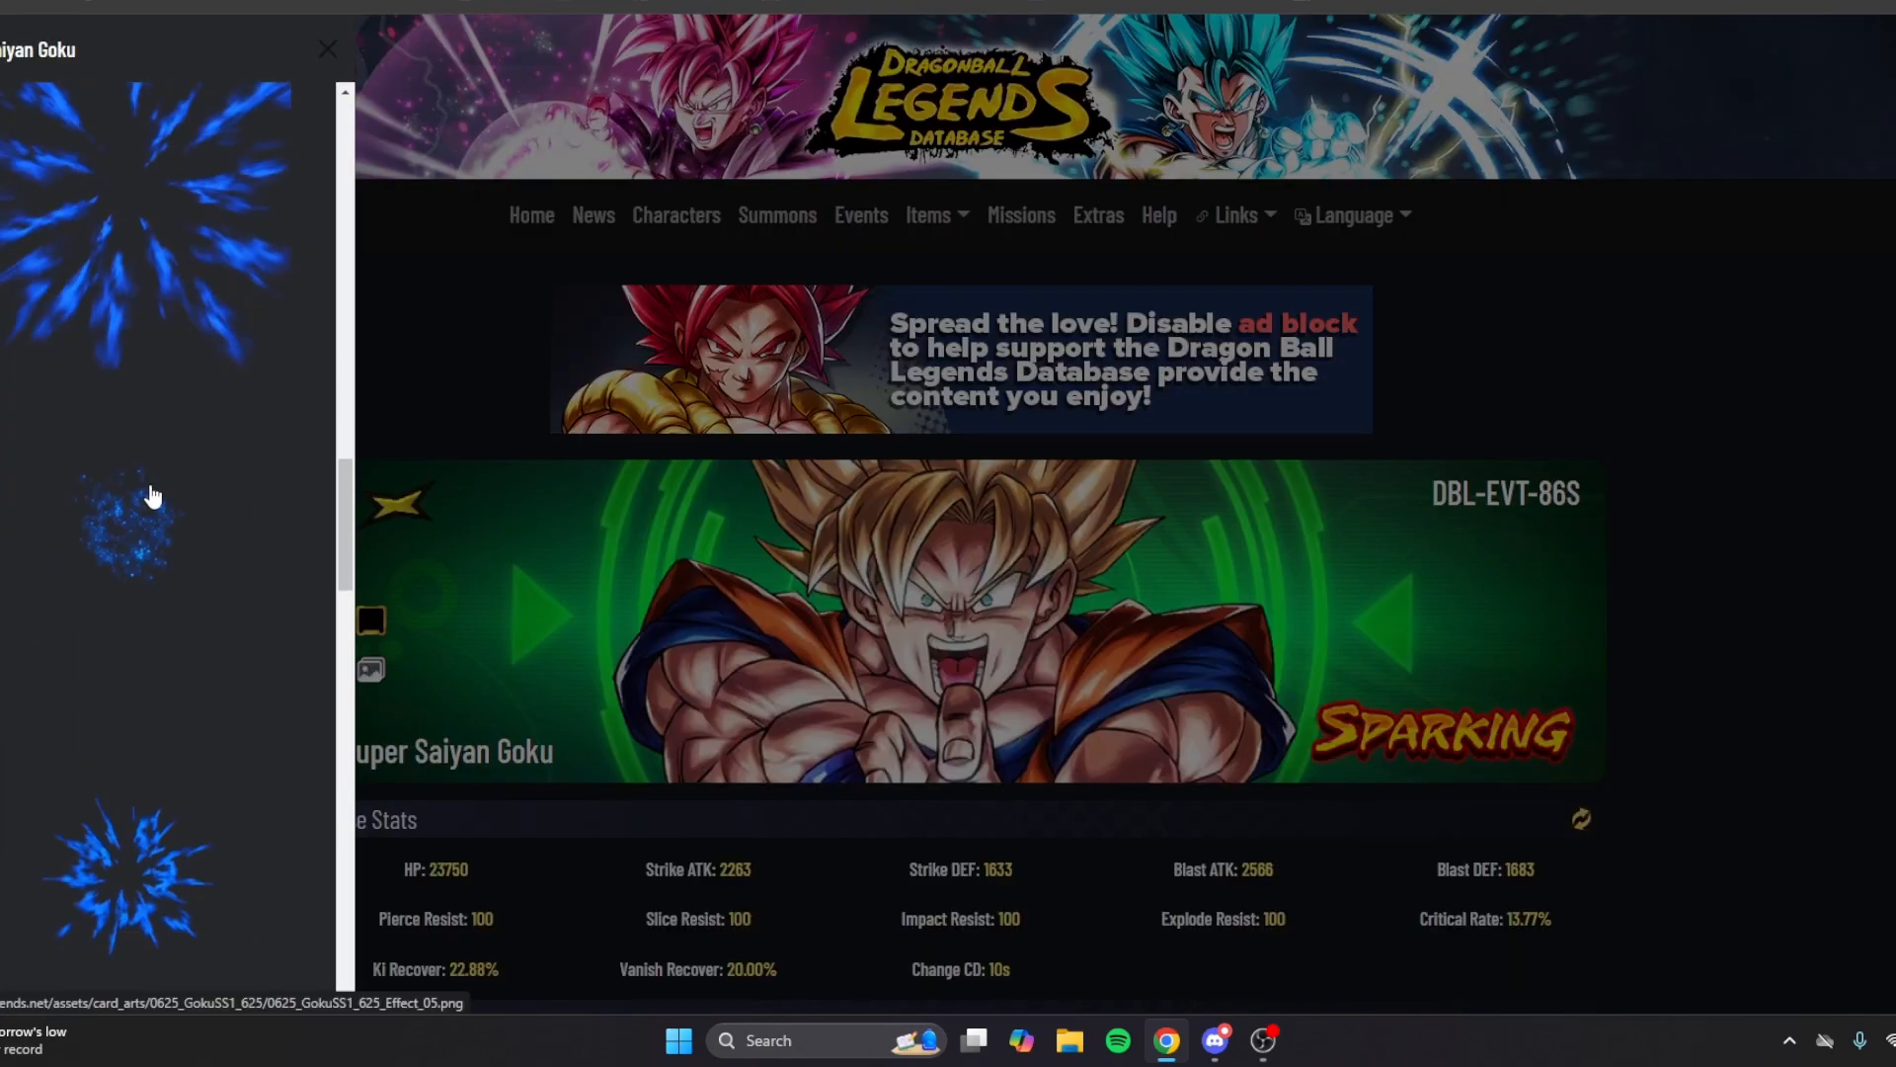
right_click(126, 565)
click(245, 355)
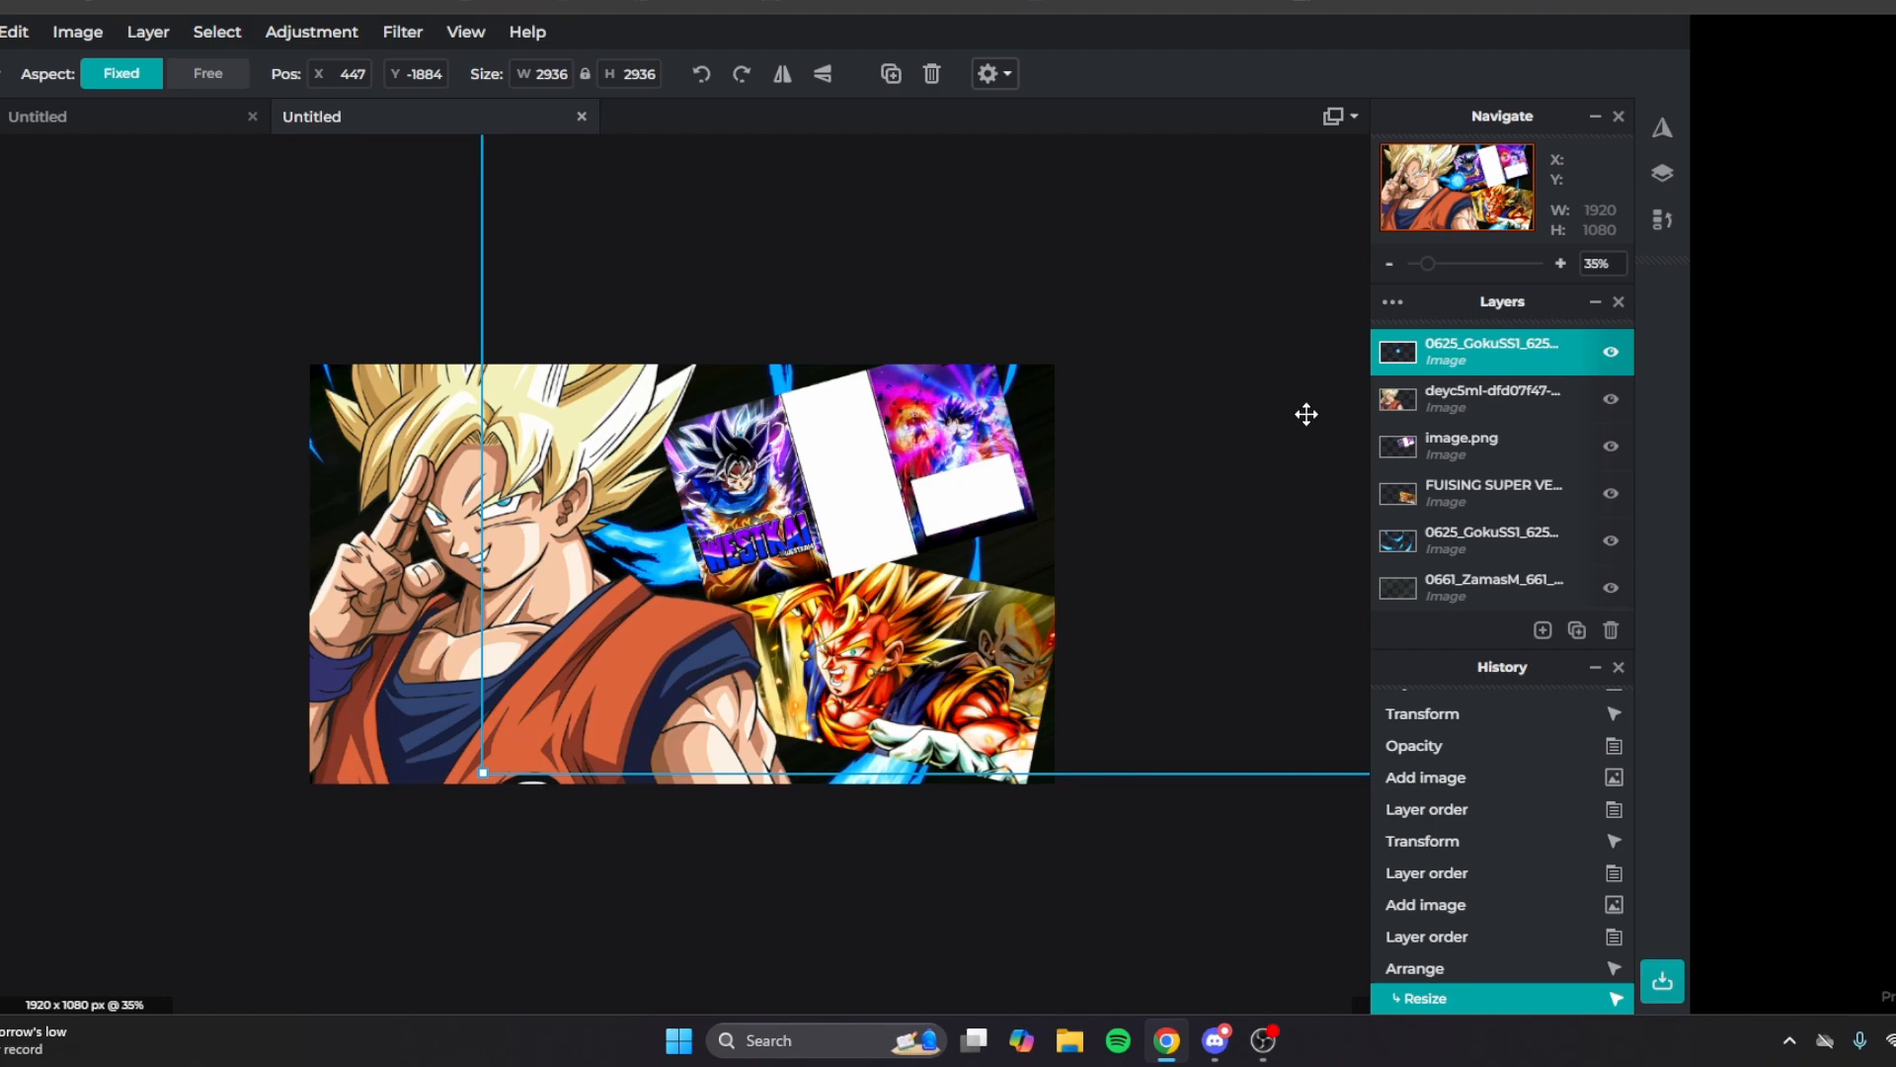
Enlarge the blue energy ball layer to about 8536 x 8536 px, centred behind the canvas, and stack it directly below the Vegito image.
scroll(1307, 414, down, 3)
drag(971, 355, 793, 660)
drag(1006, 377, 1301, 83)
drag(1251, 344, 963, 624)
scroll(1114, 318, down, 2)
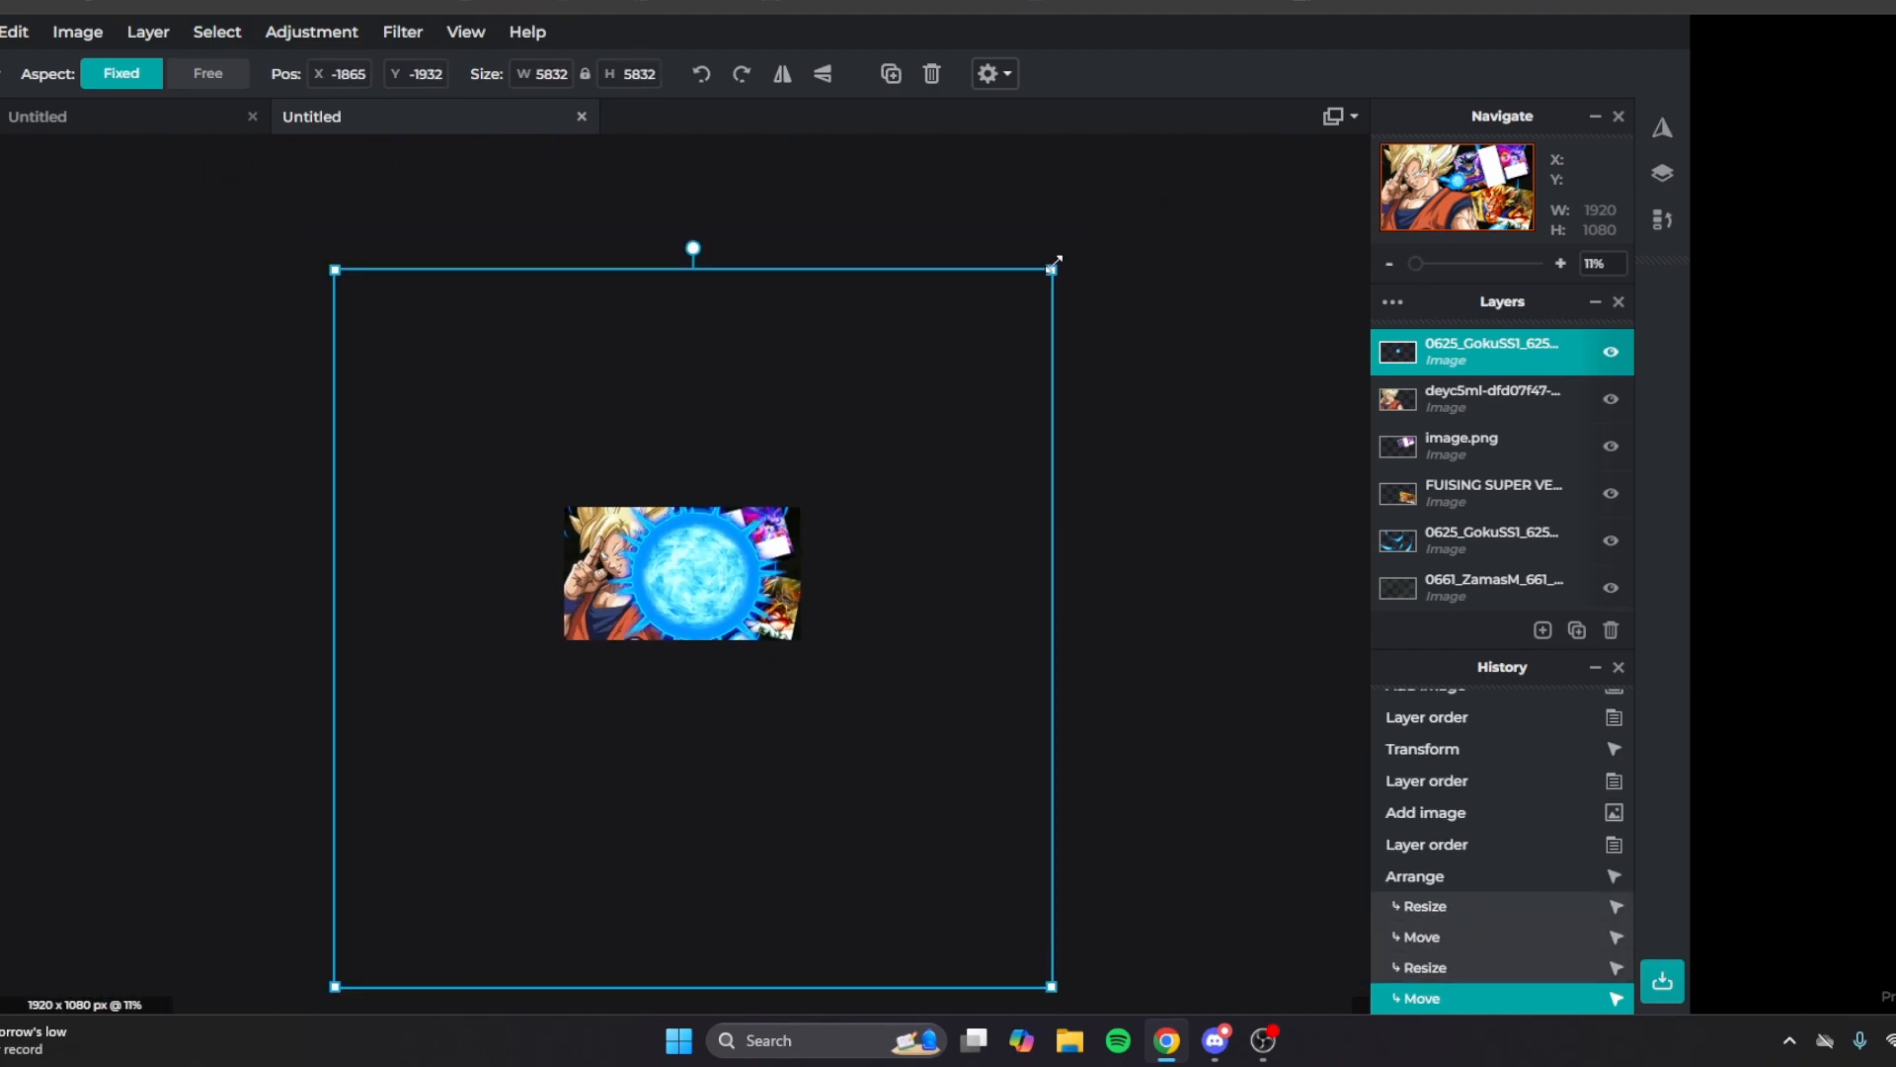
drag(1056, 261, 1295, 211)
drag(1185, 350, 1008, 543)
scroll(982, 639, up, 4)
drag(1398, 351, 1425, 508)
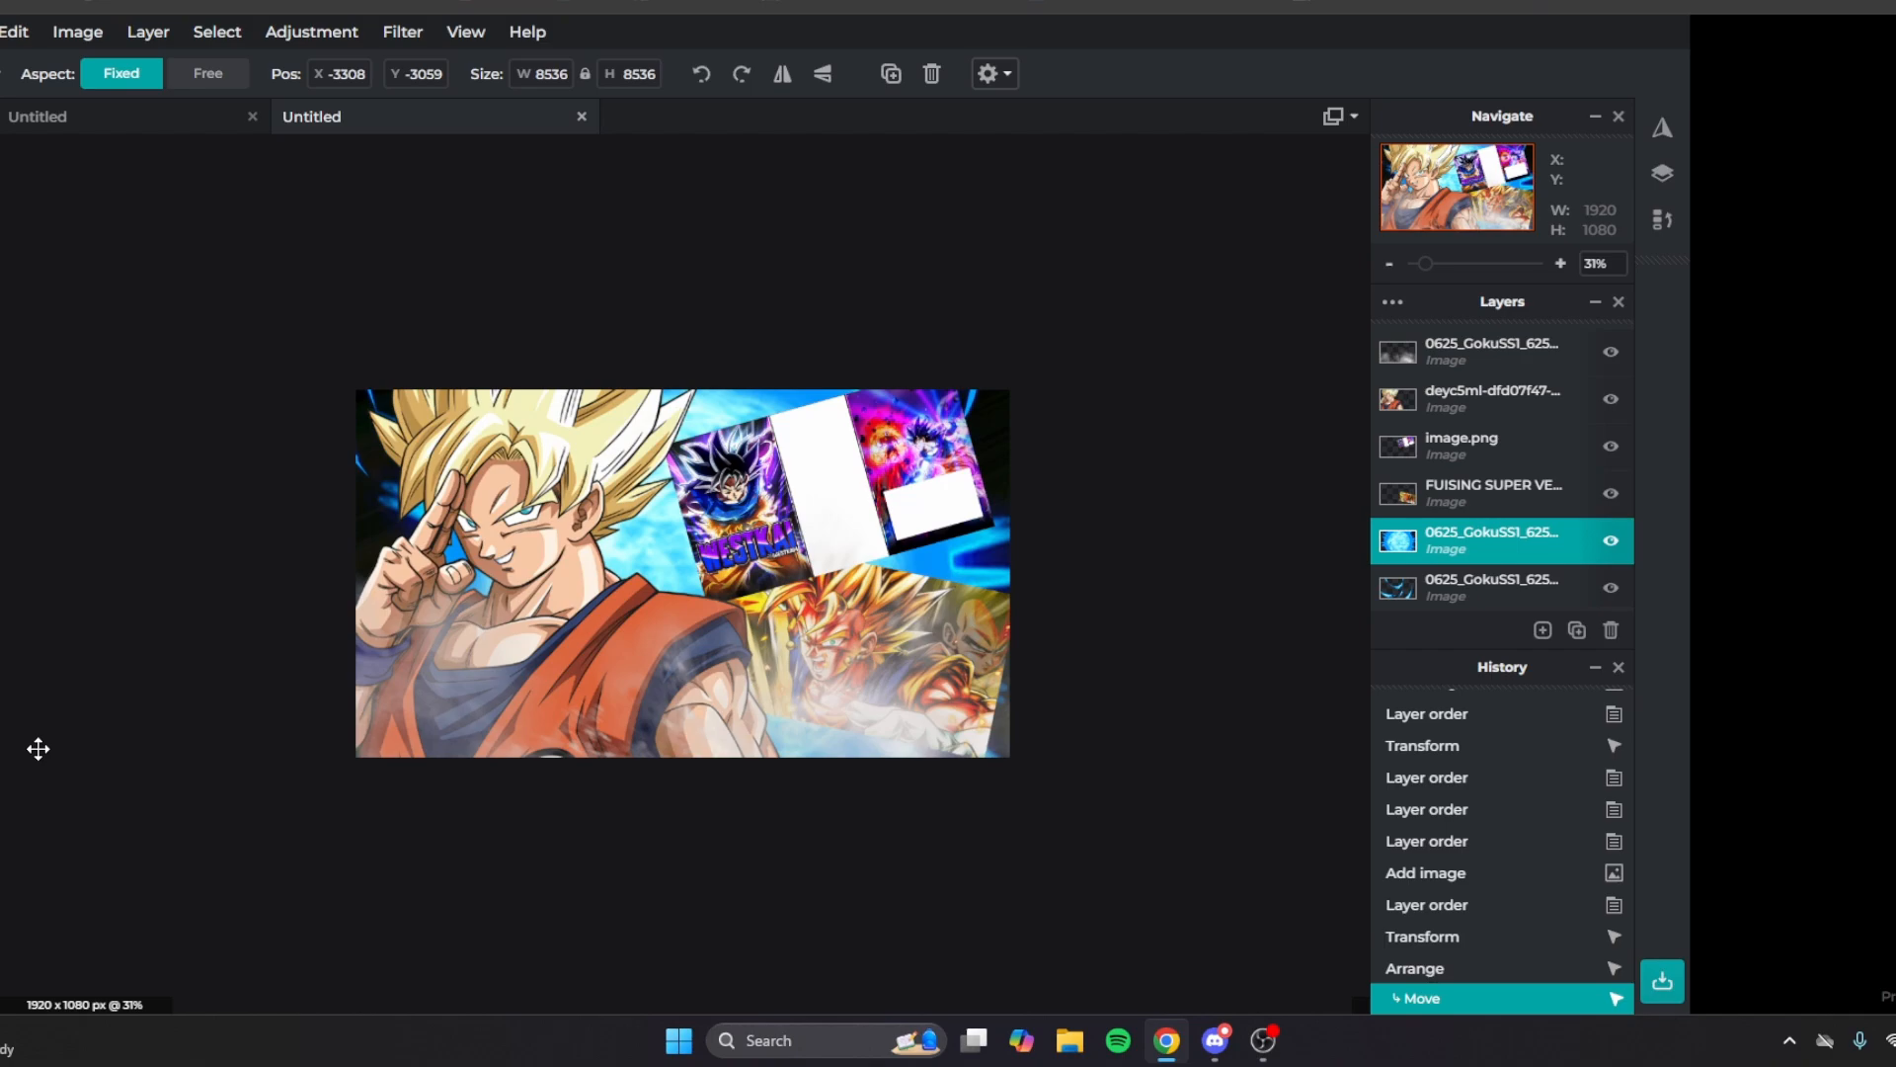
scroll(31, 770, up, 2)
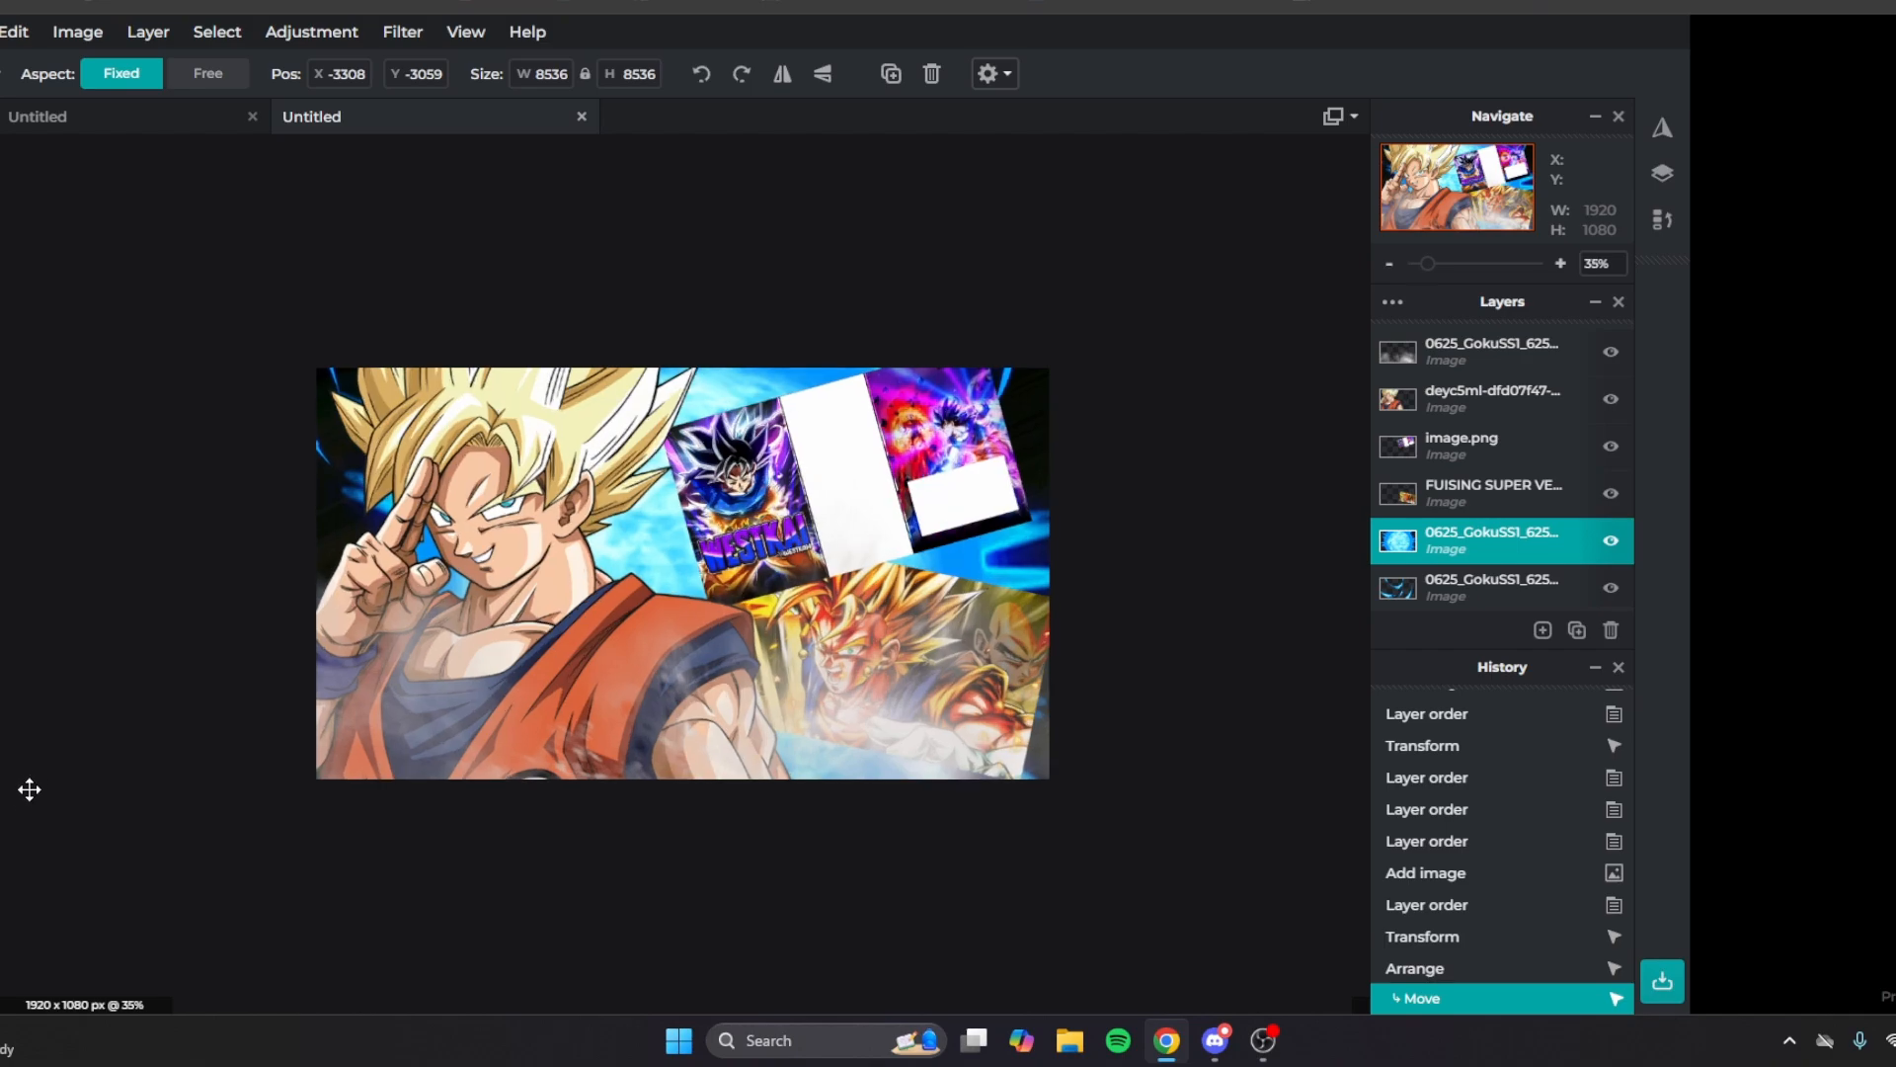
click(1421, 445)
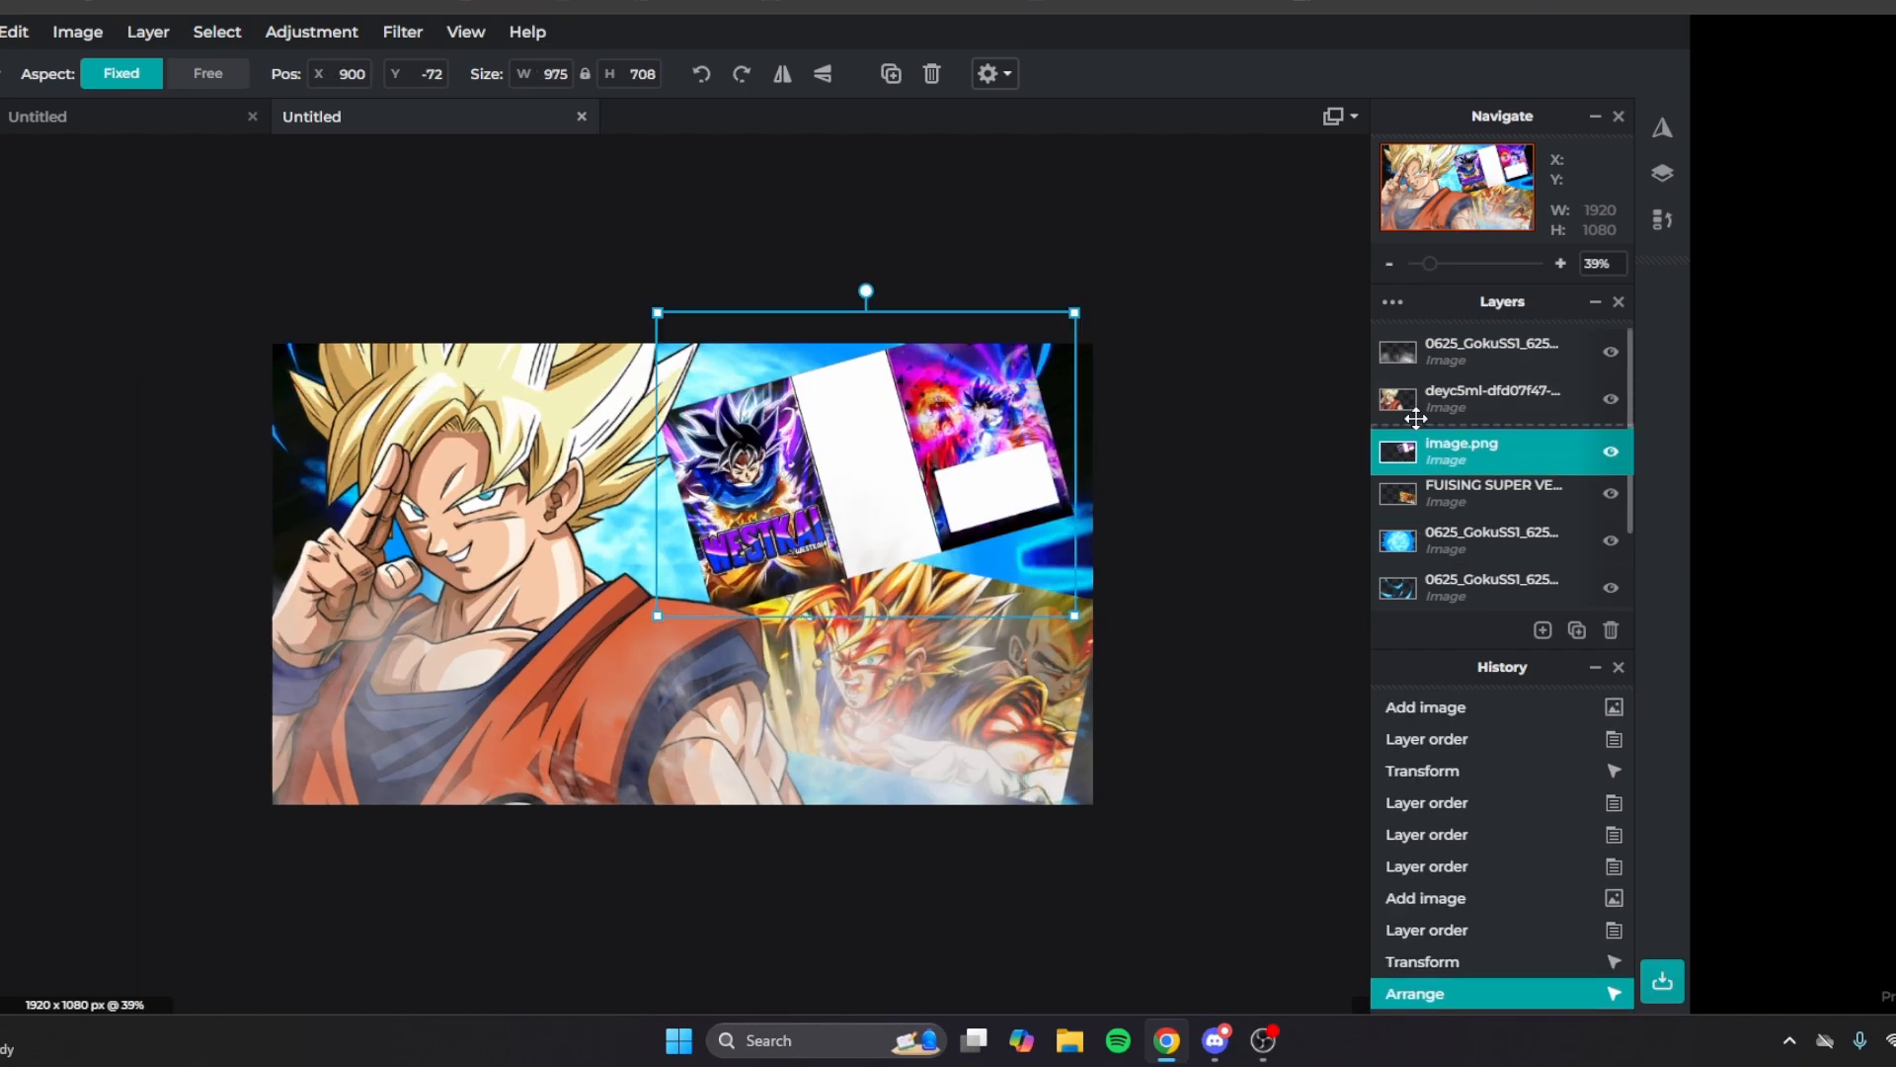
click(1420, 413)
scroll(1048, 253, down, 2)
drag(915, 285, 889, 318)
click(1206, 331)
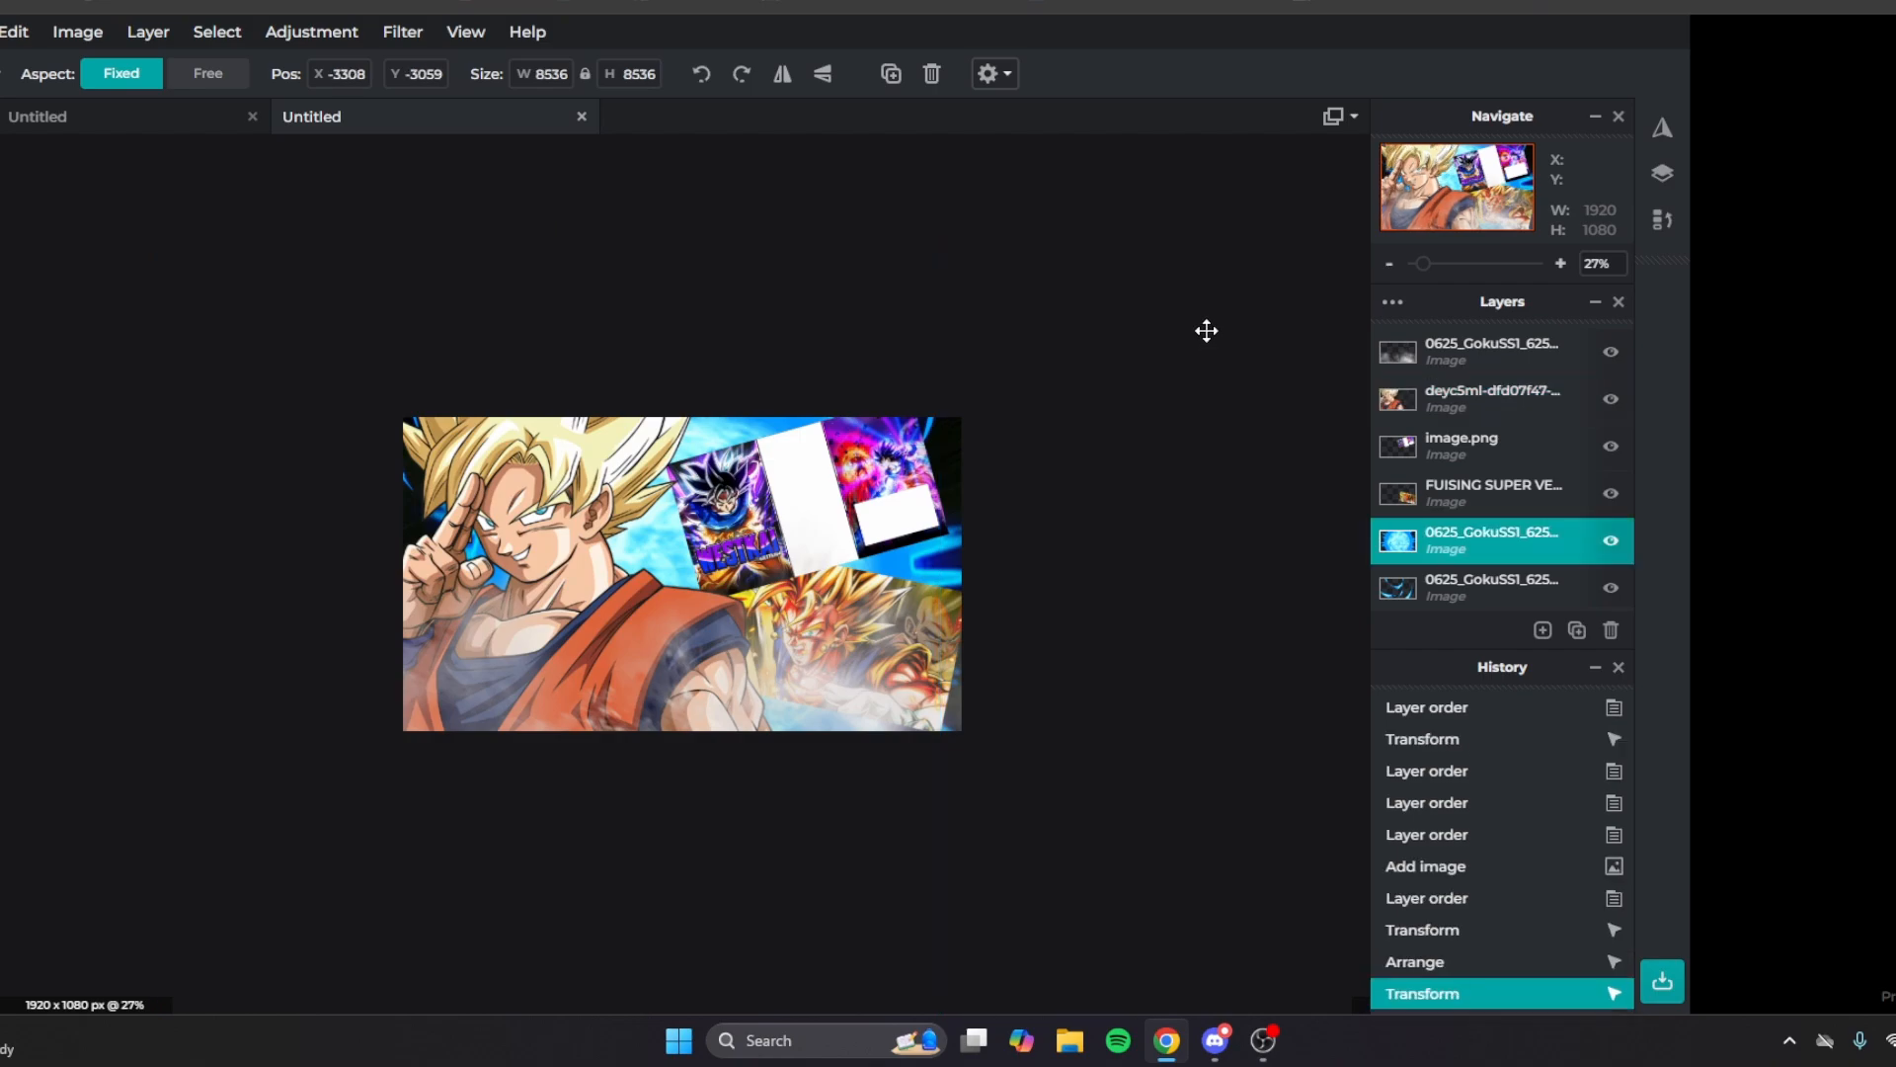
Merge image.png down into the Vegito image layer and bring the merged layer to the front of the stack.
double_click(1486, 446)
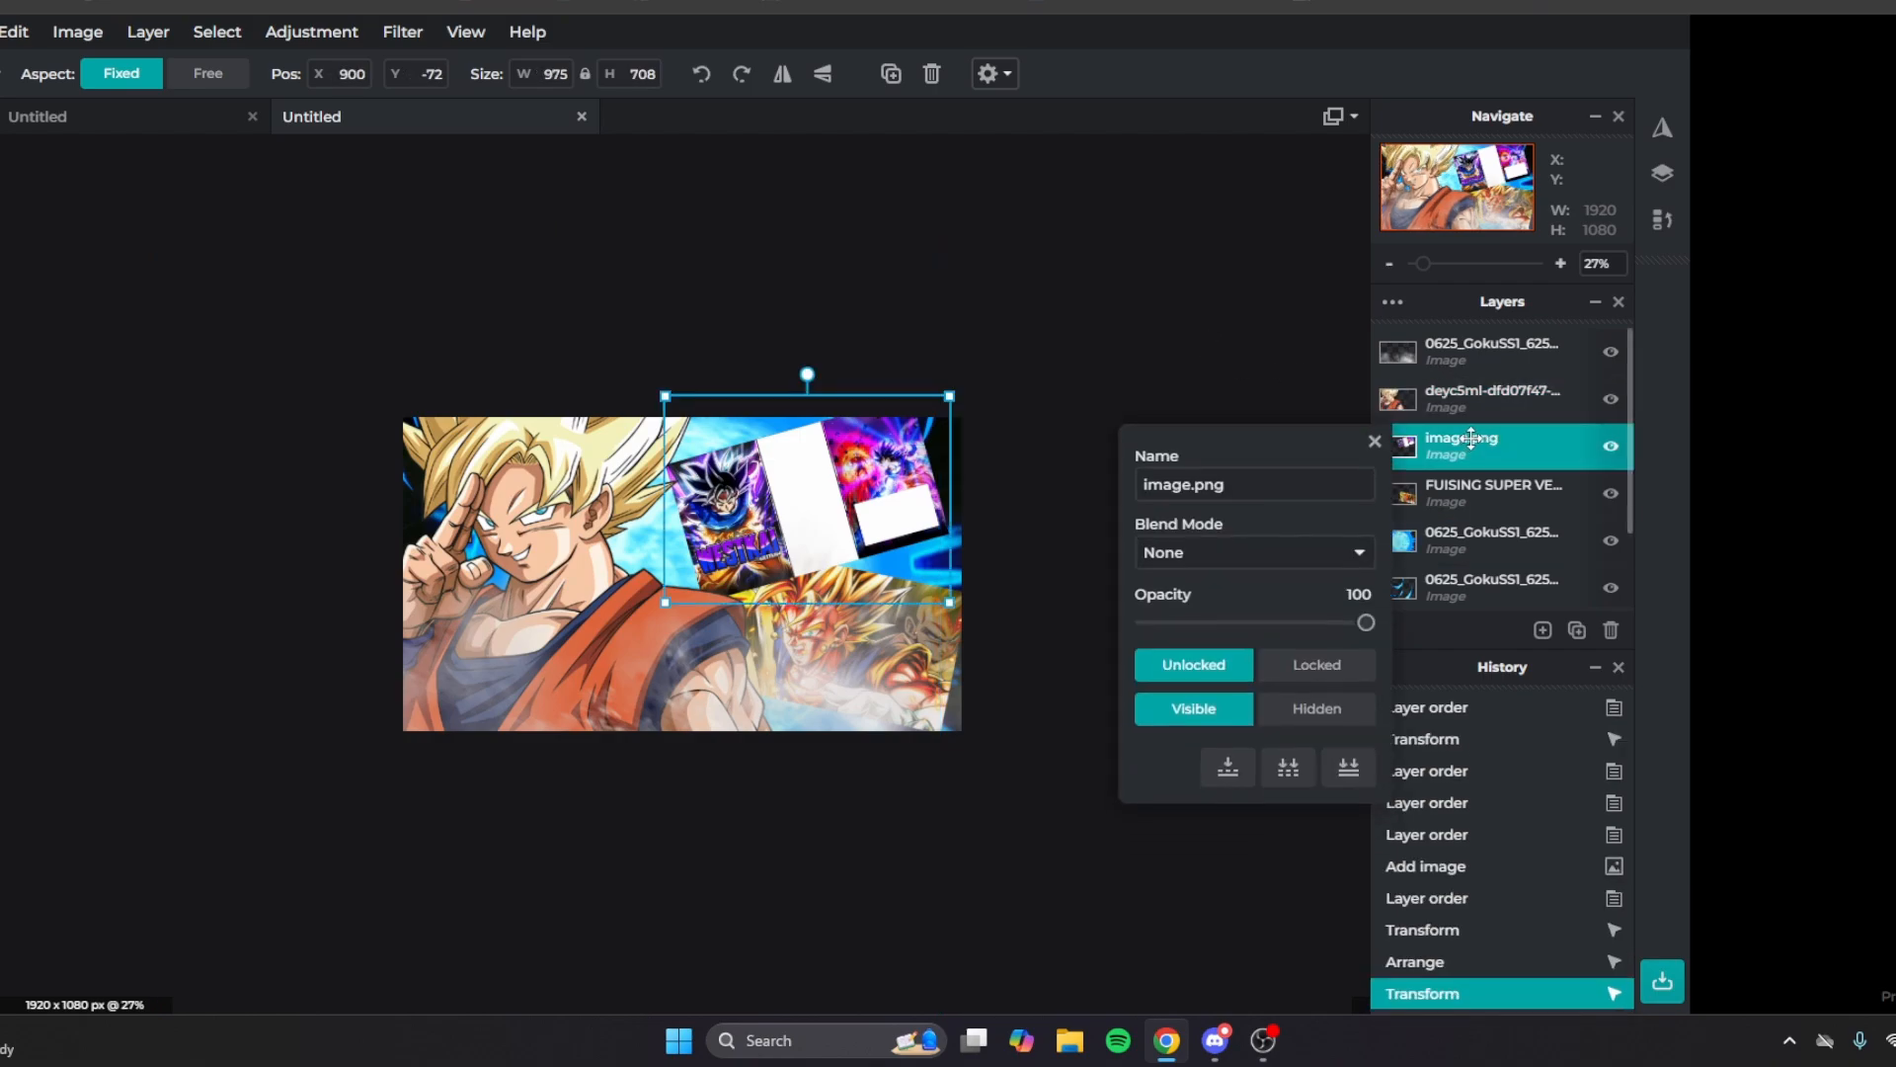
click(1222, 764)
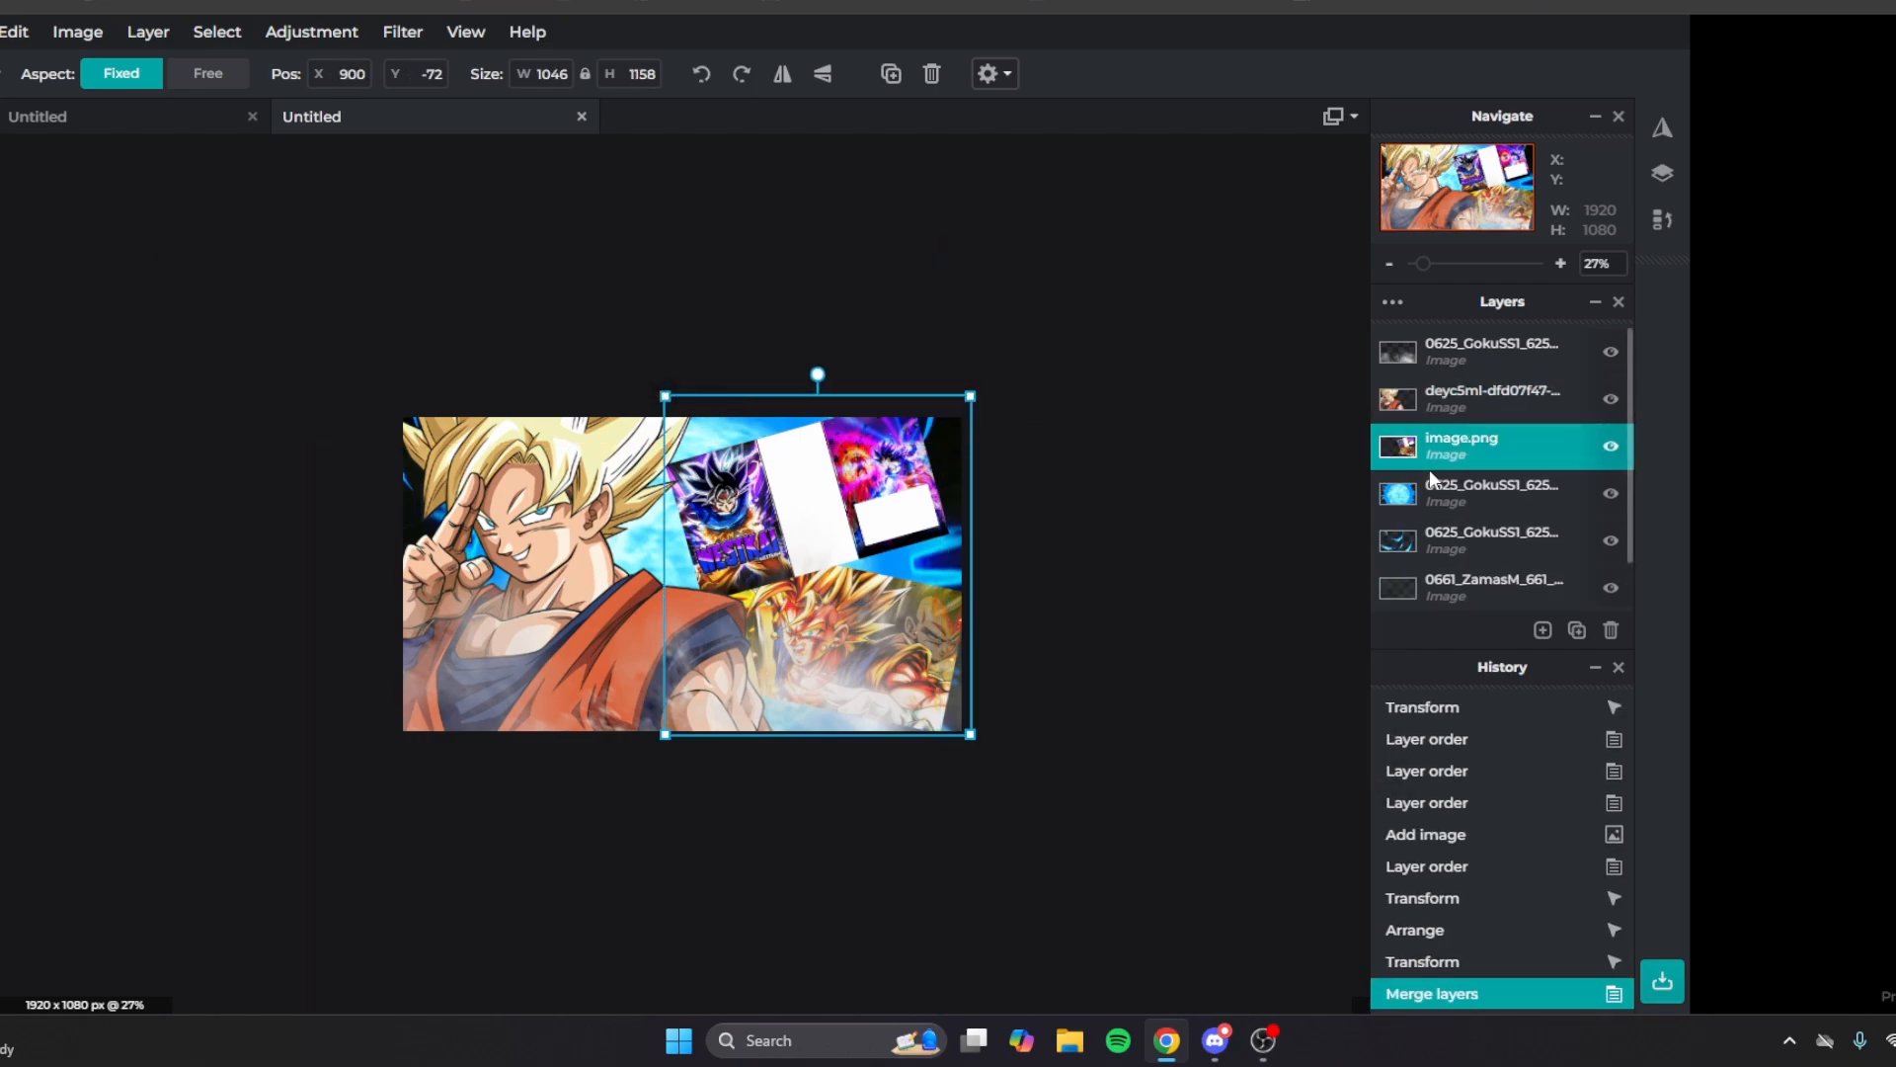
drag(1434, 452, 1439, 352)
Tilt the merged card images counter-clockwise, enlarge them to about 1141 x 1263 px, and restack them directly beneath the large Goku image.
drag(921, 504, 889, 495)
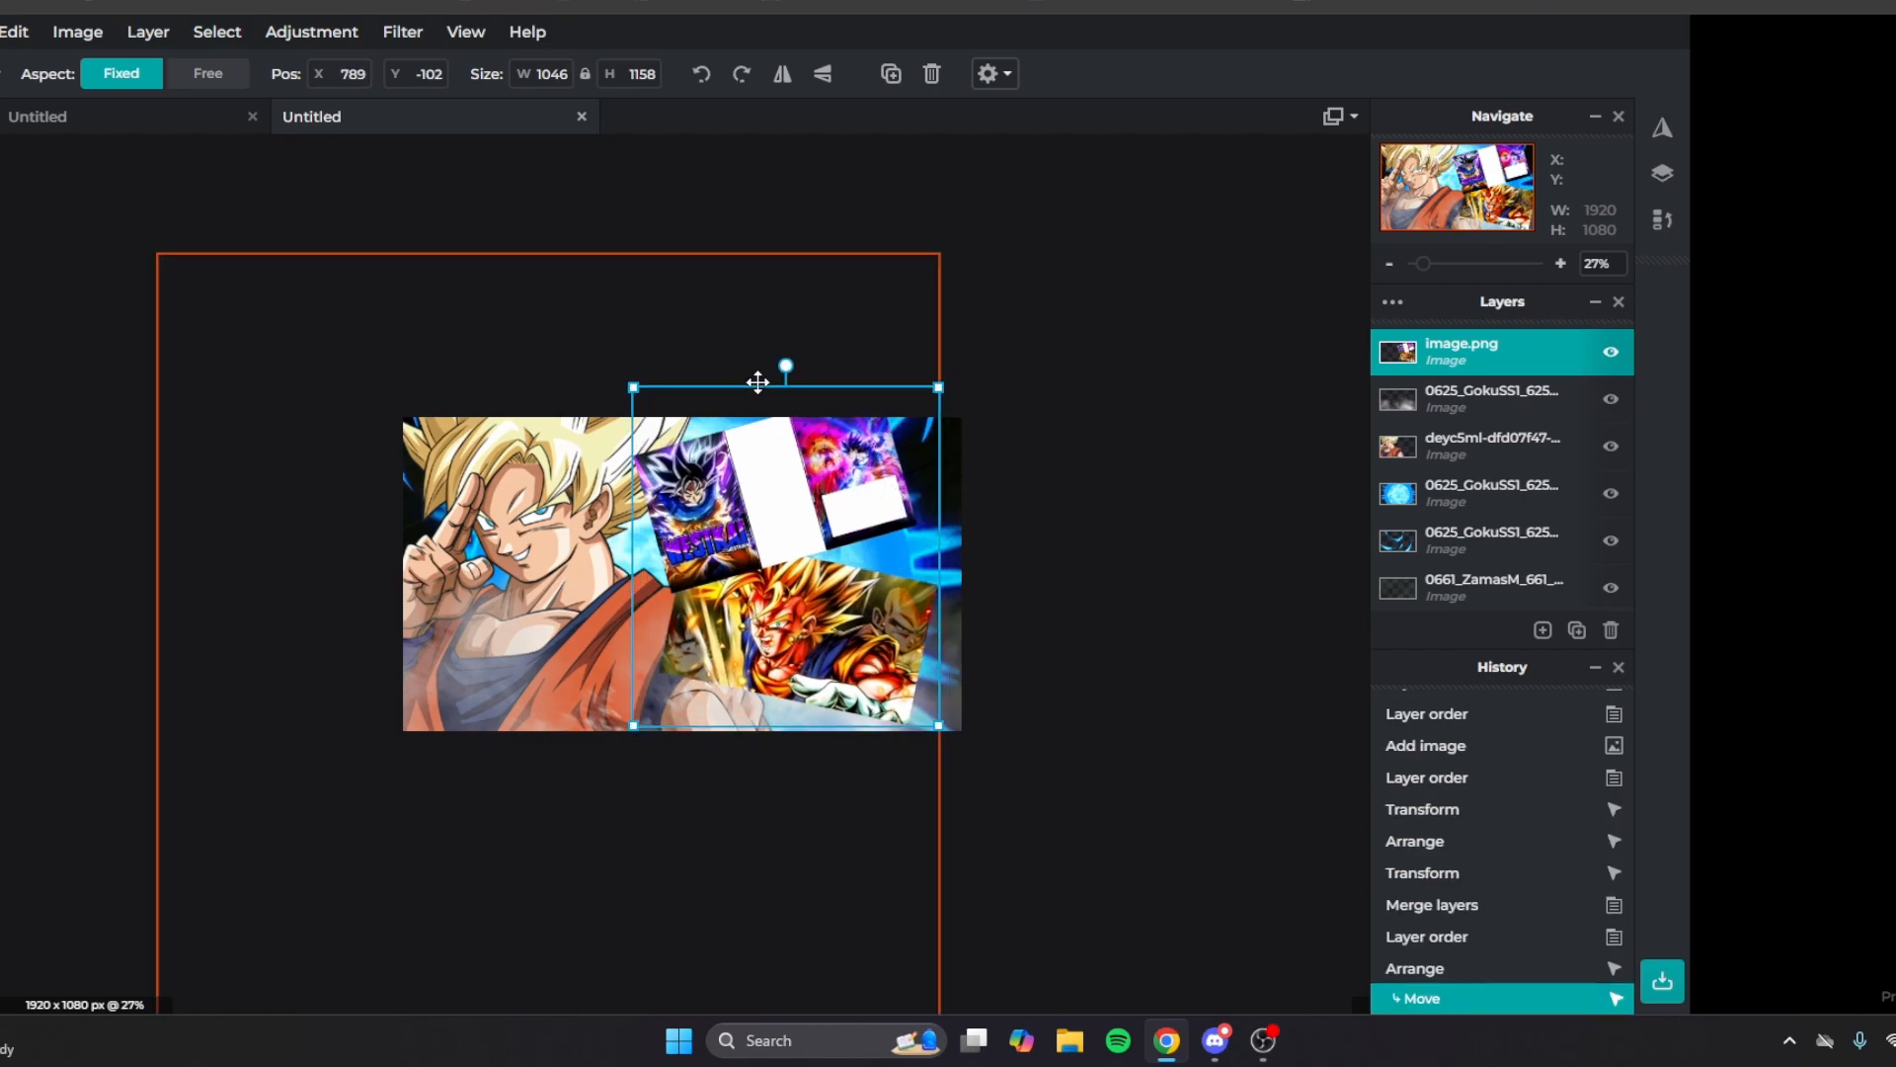
drag(786, 364, 750, 368)
drag(904, 362, 924, 326)
drag(845, 492, 834, 506)
drag(1461, 351, 1461, 446)
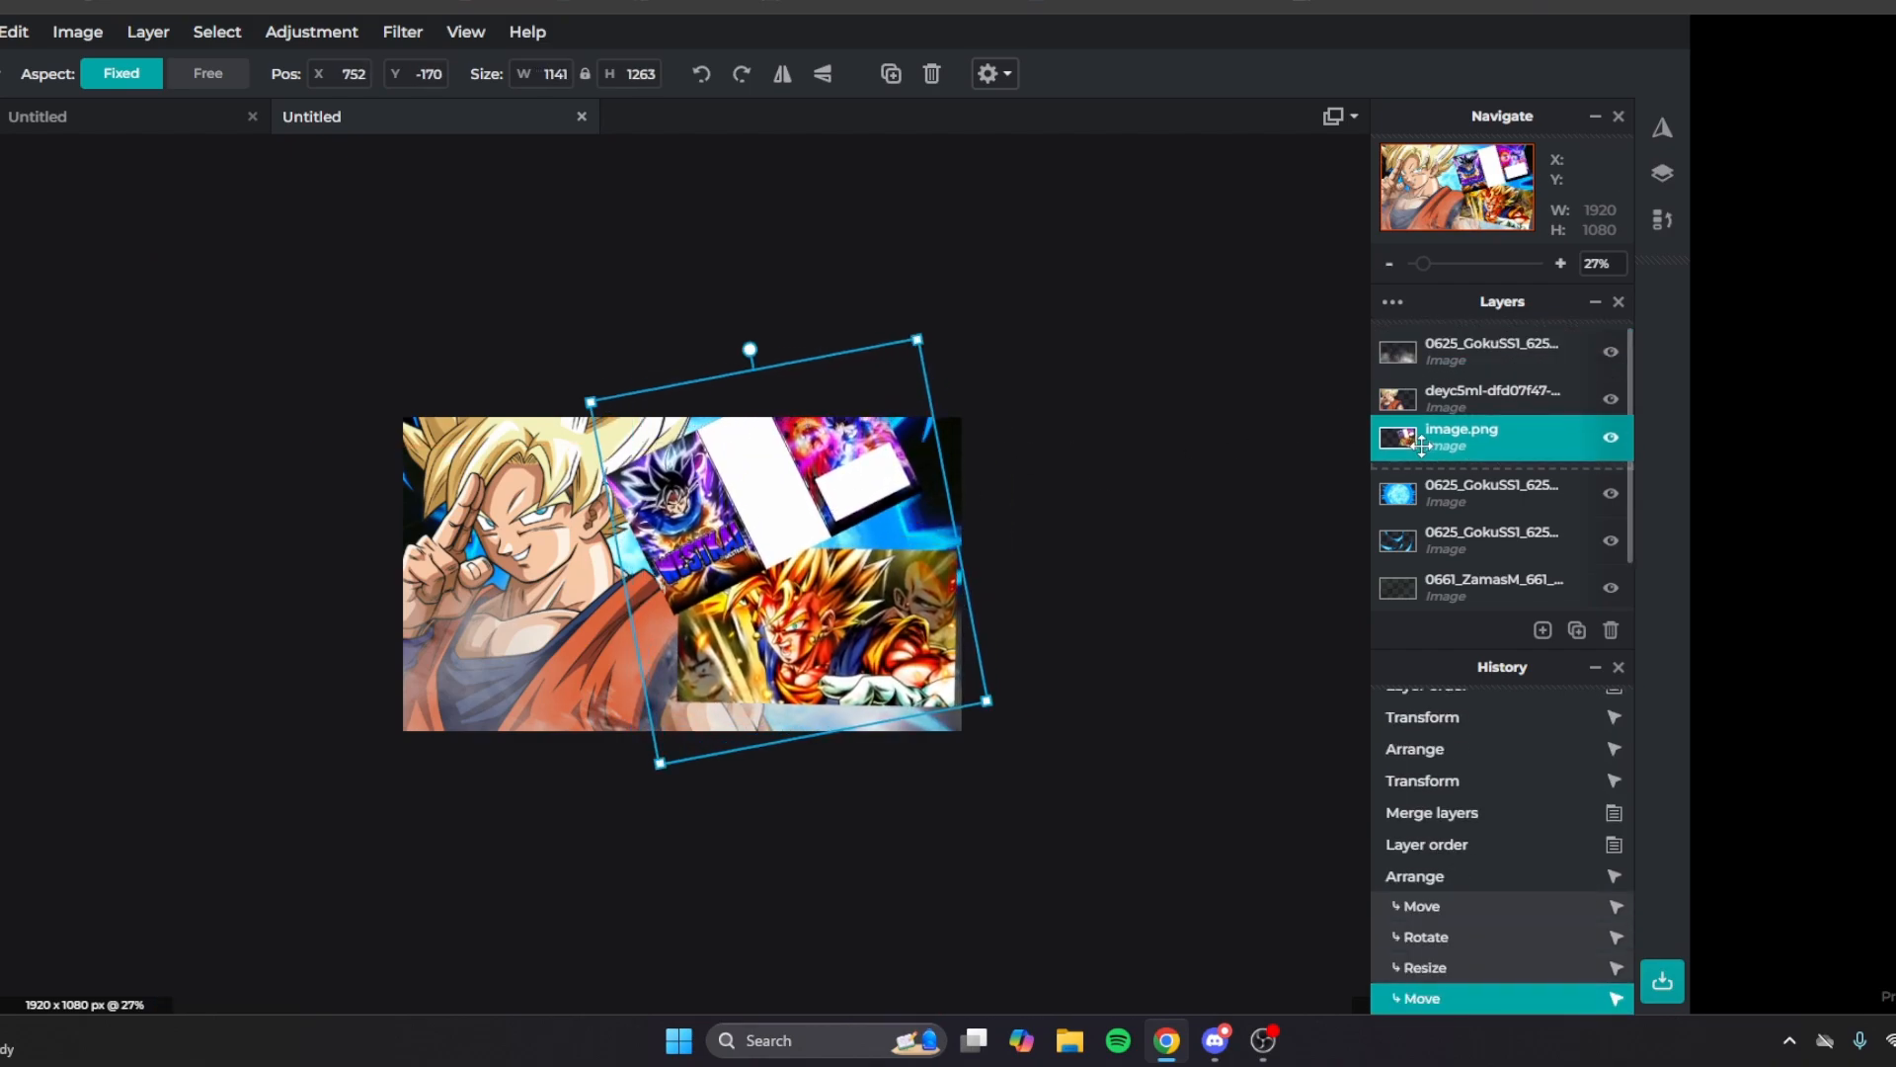
click(1231, 395)
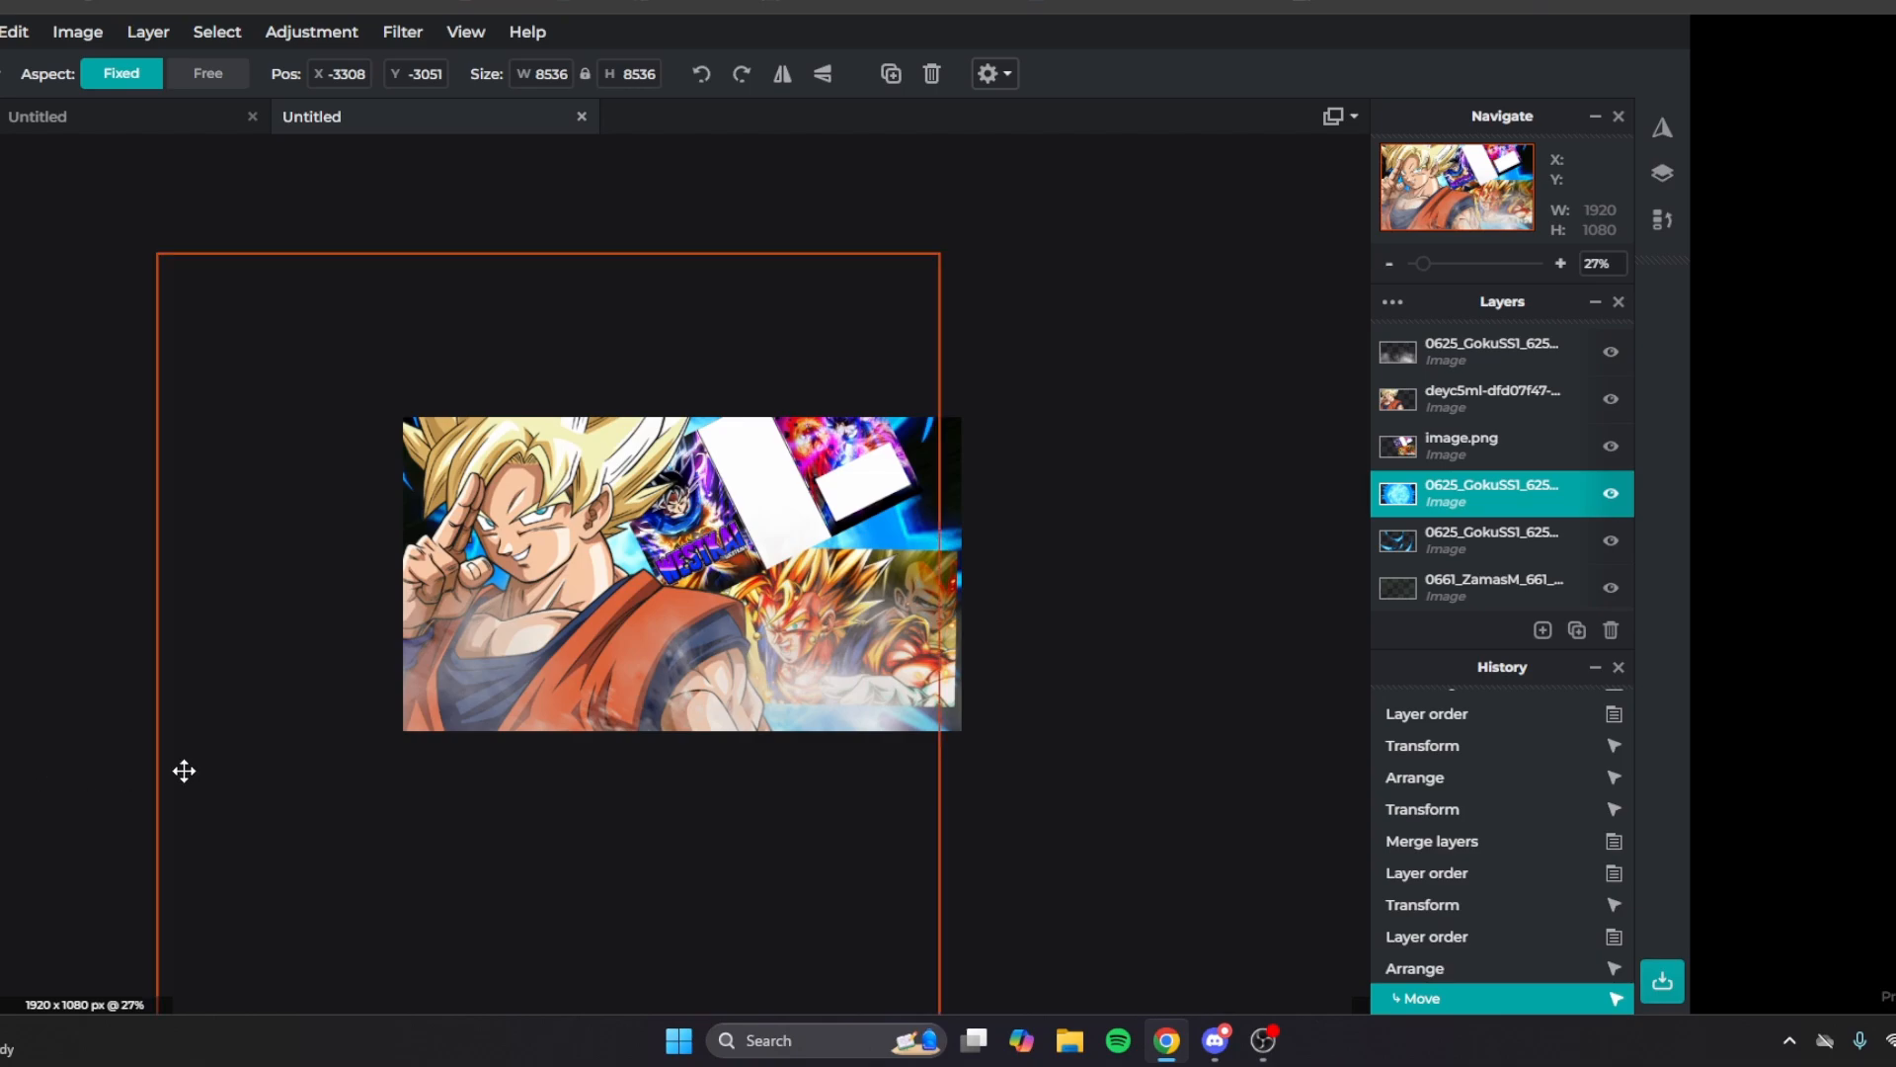
key(ctrl+z)
key(ctrl+z)
key(ctrl+plus)
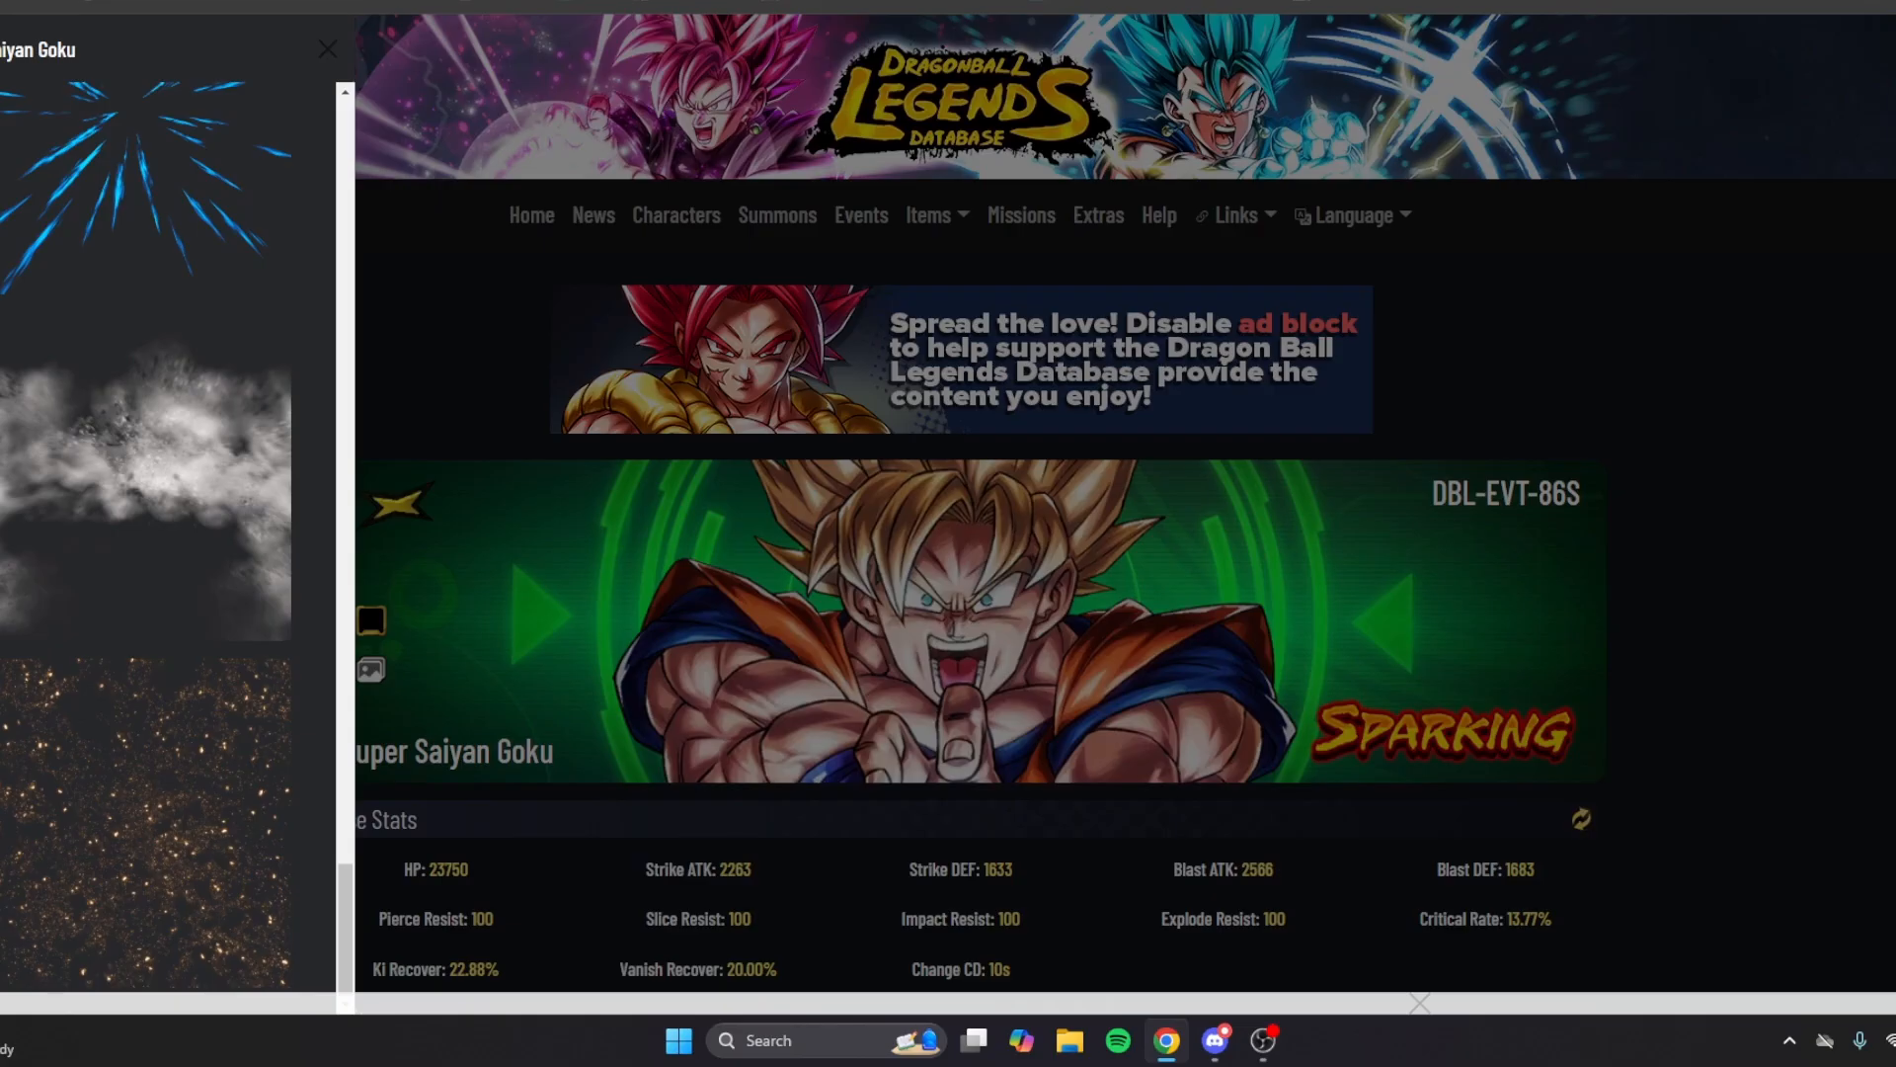
Return to Super Saiyan Goku's card art assets and save the blue particle effect as the PNG 0625_GokuSS1_625_Effect_05.
scroll(138, 672, up, 10)
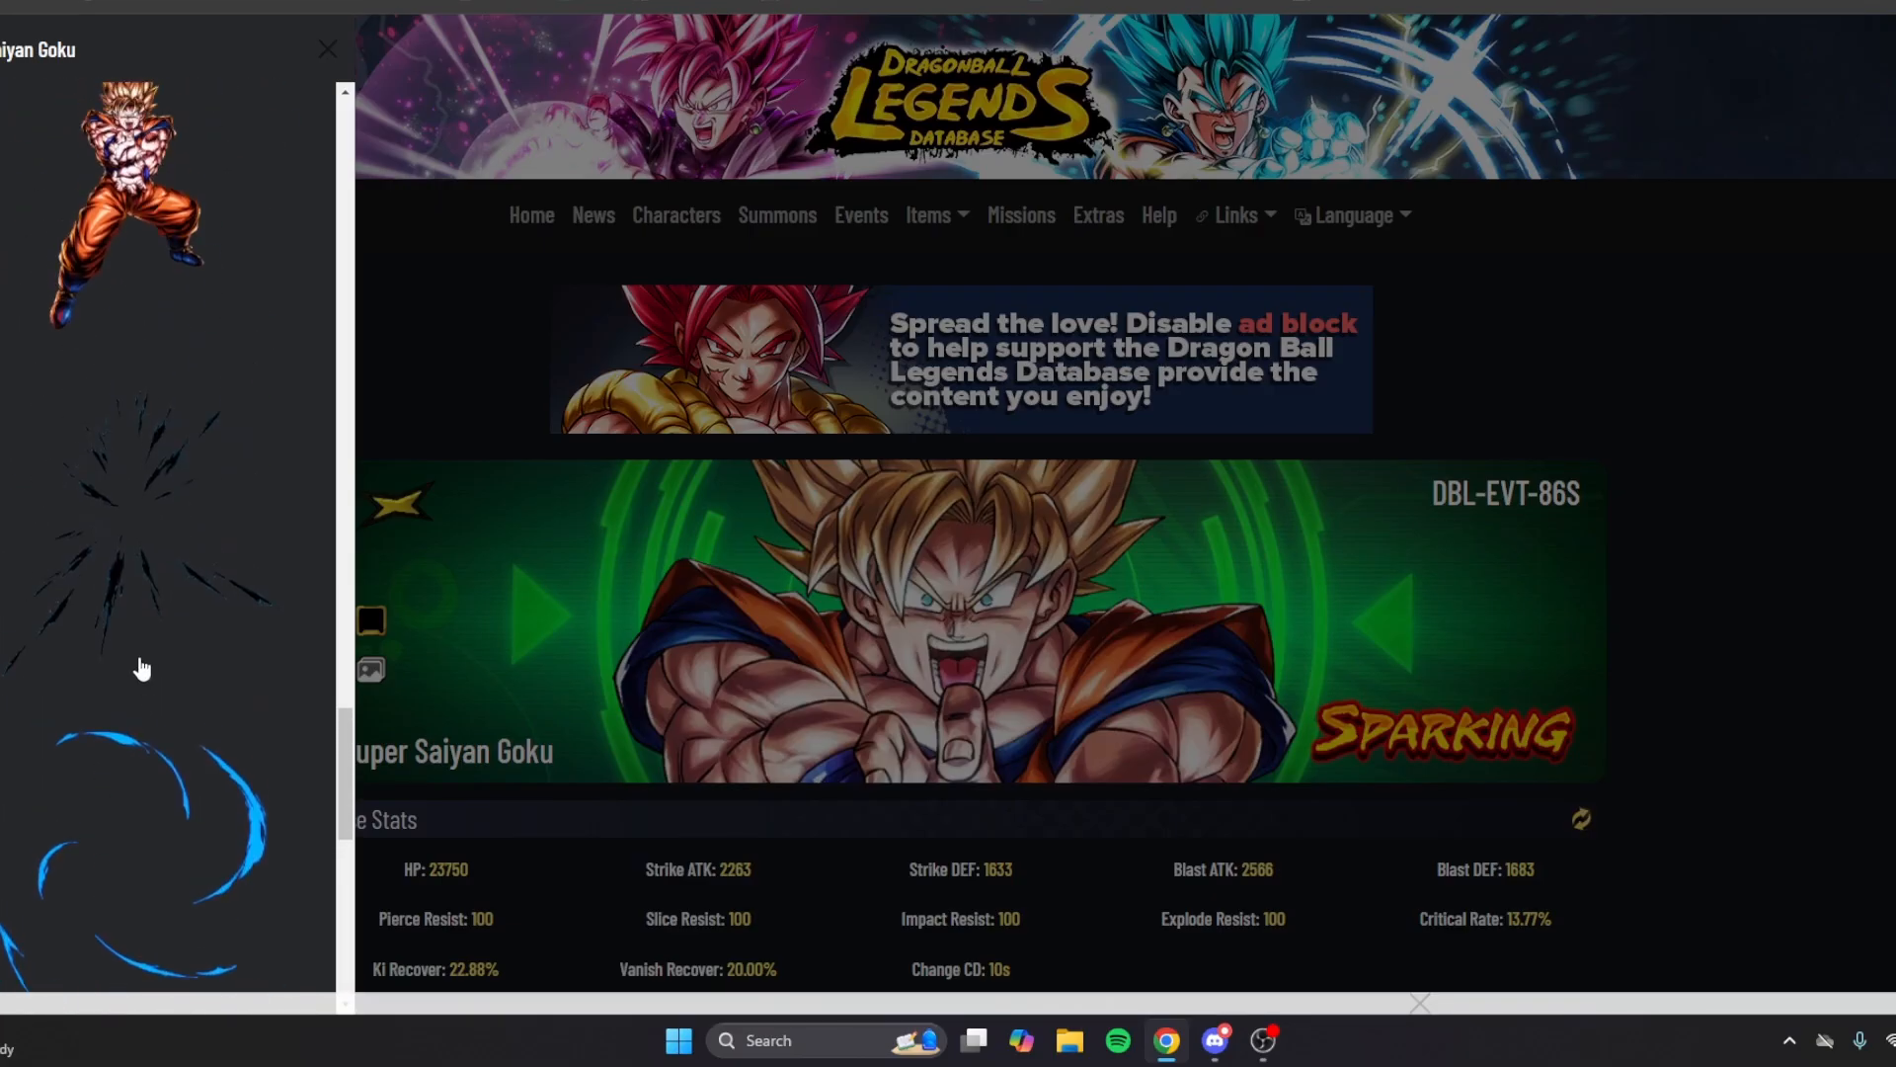
scroll(148, 716, up, 5)
right_click(99, 643)
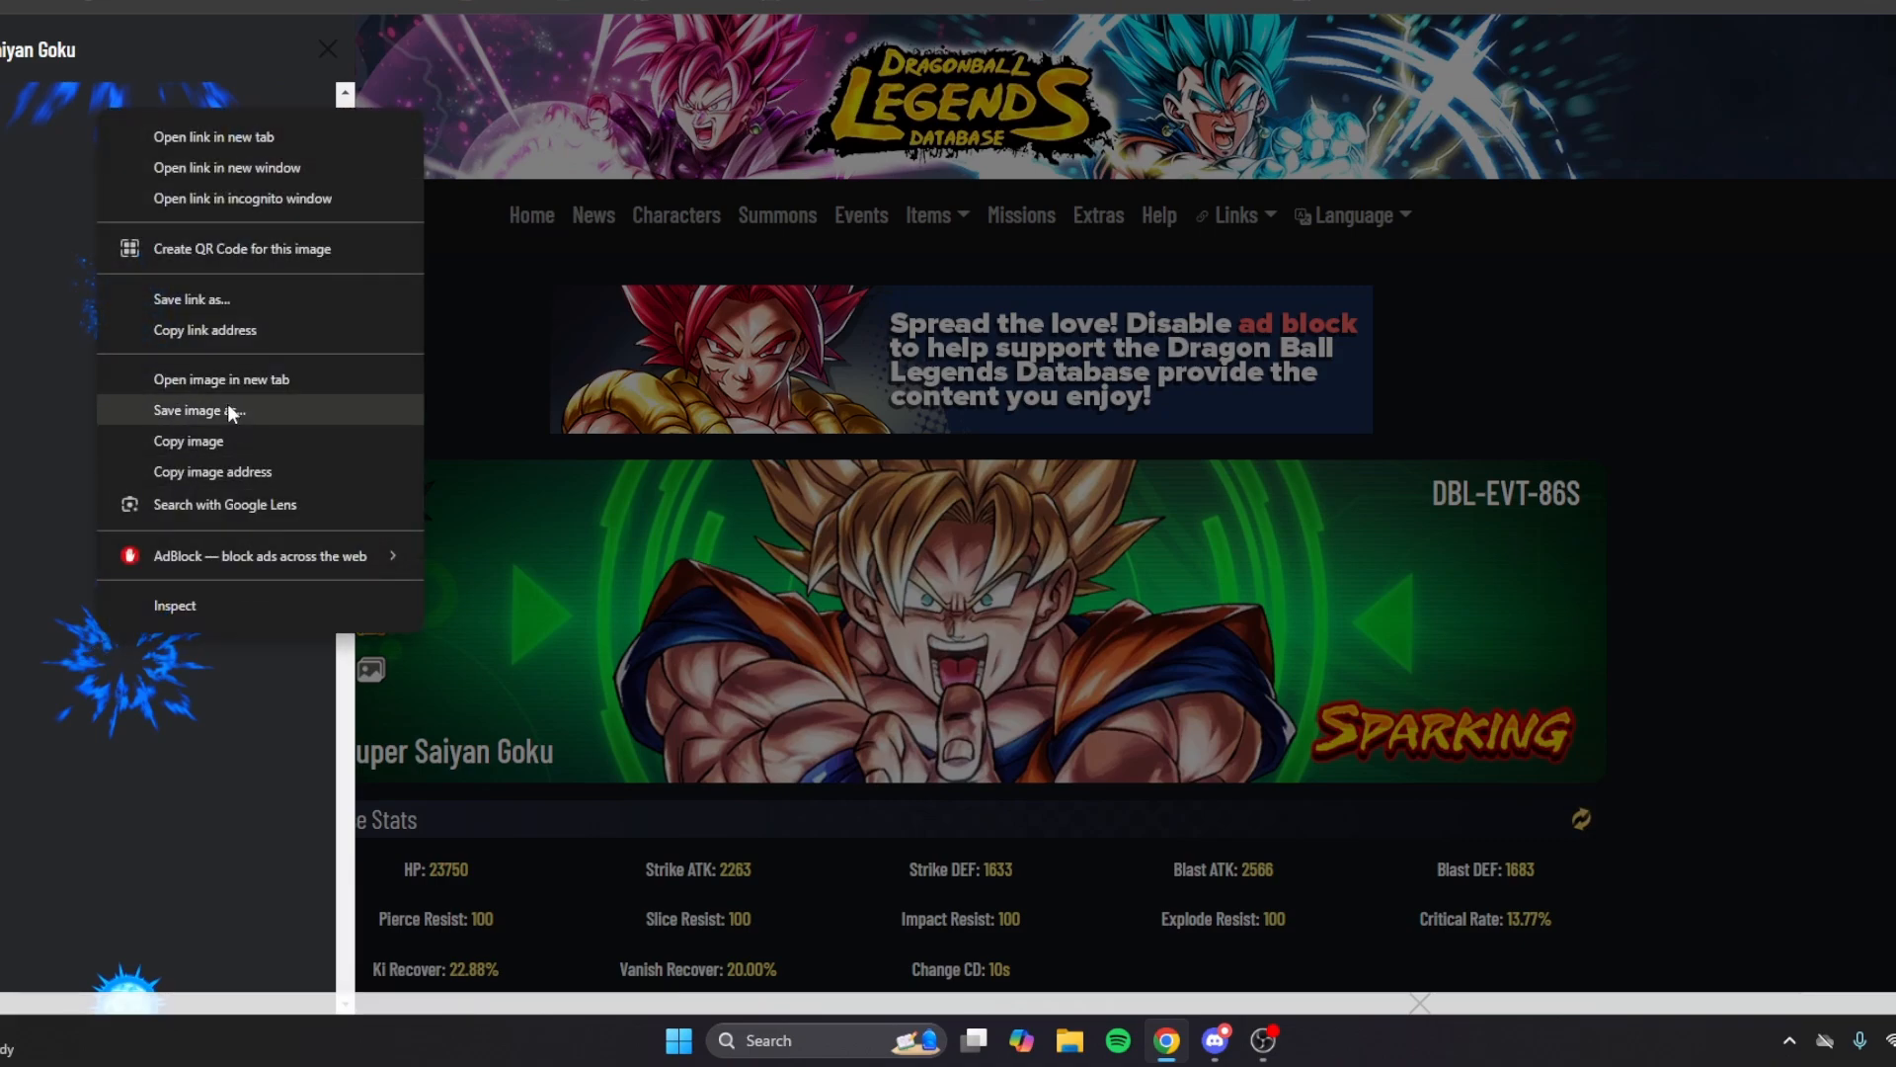
right_click(85, 312)
click(240, 617)
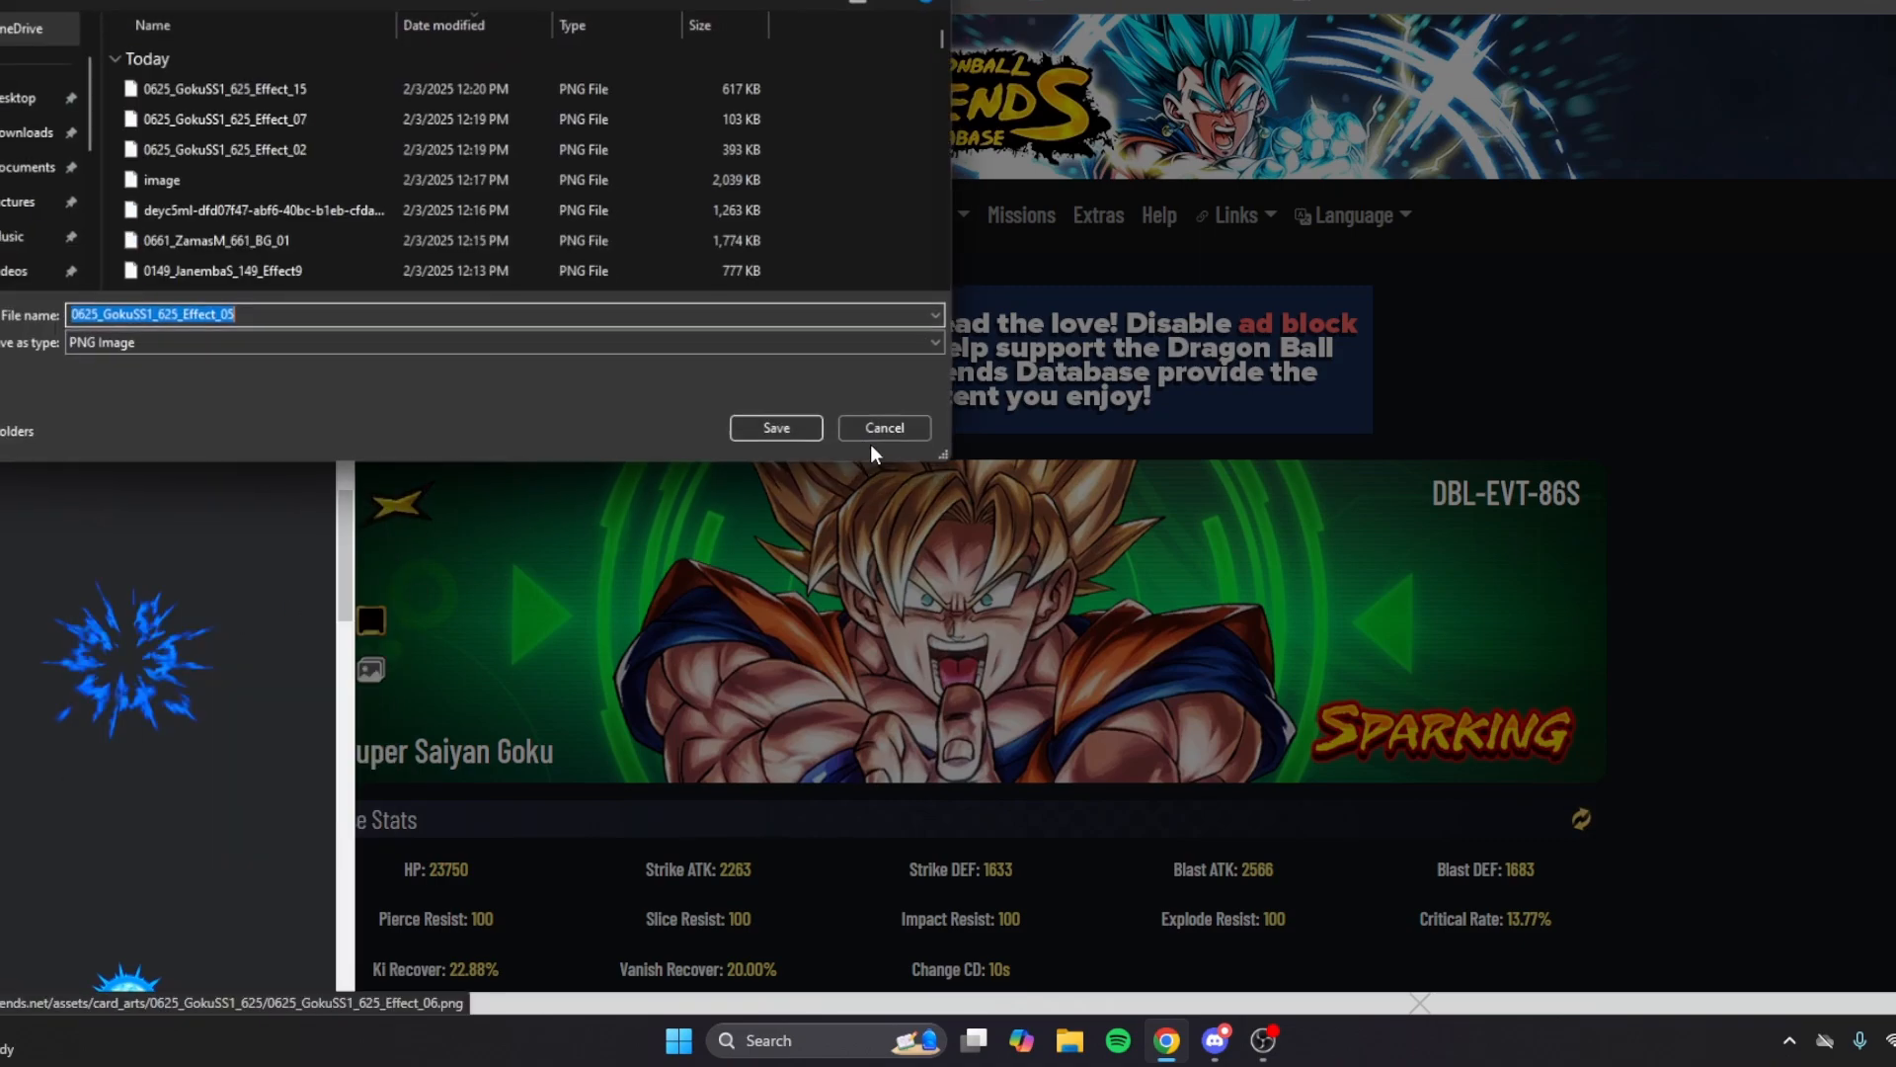
click(786, 441)
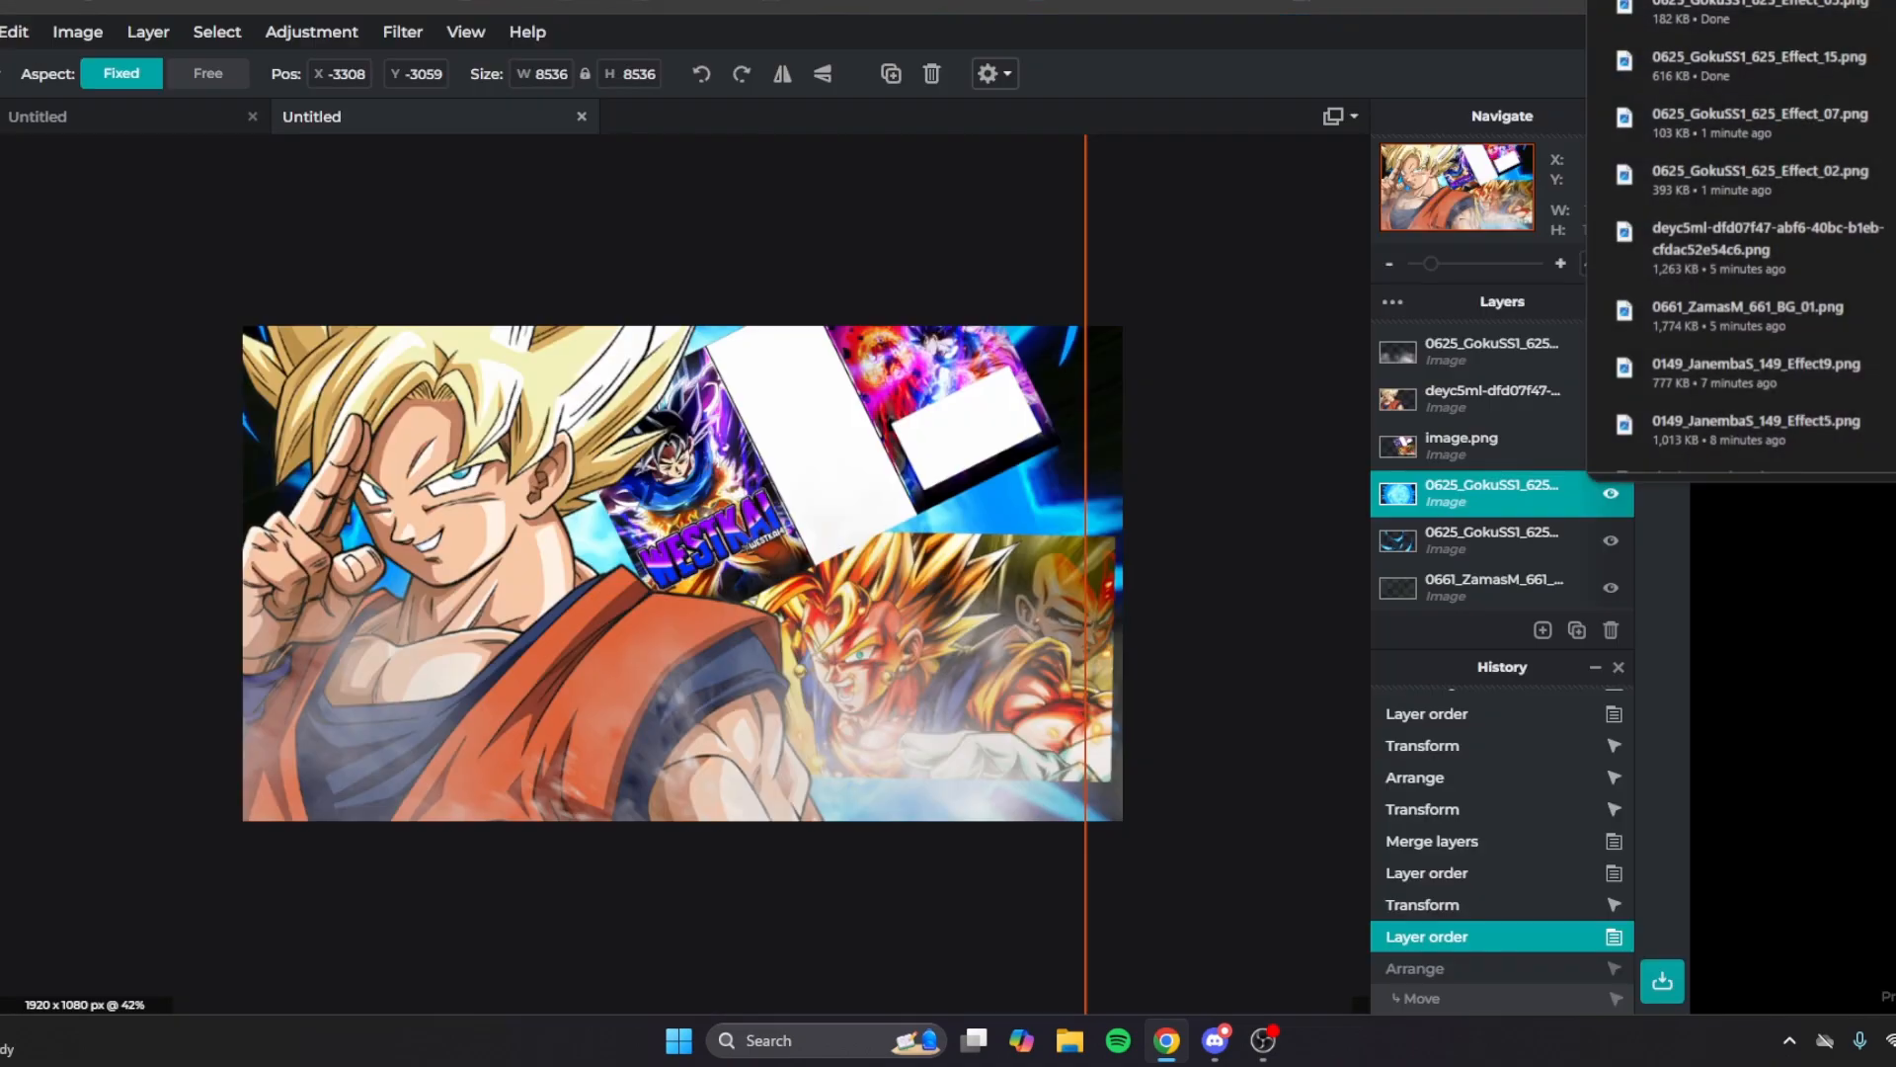
Add 0625_GokuSS1_625_Effect_05 as an image layer in the Pixlr composition, enlarged to about 1615 x 1615 px over the canvas's upper-right area.
click(1448, 355)
click(1542, 630)
click(1448, 545)
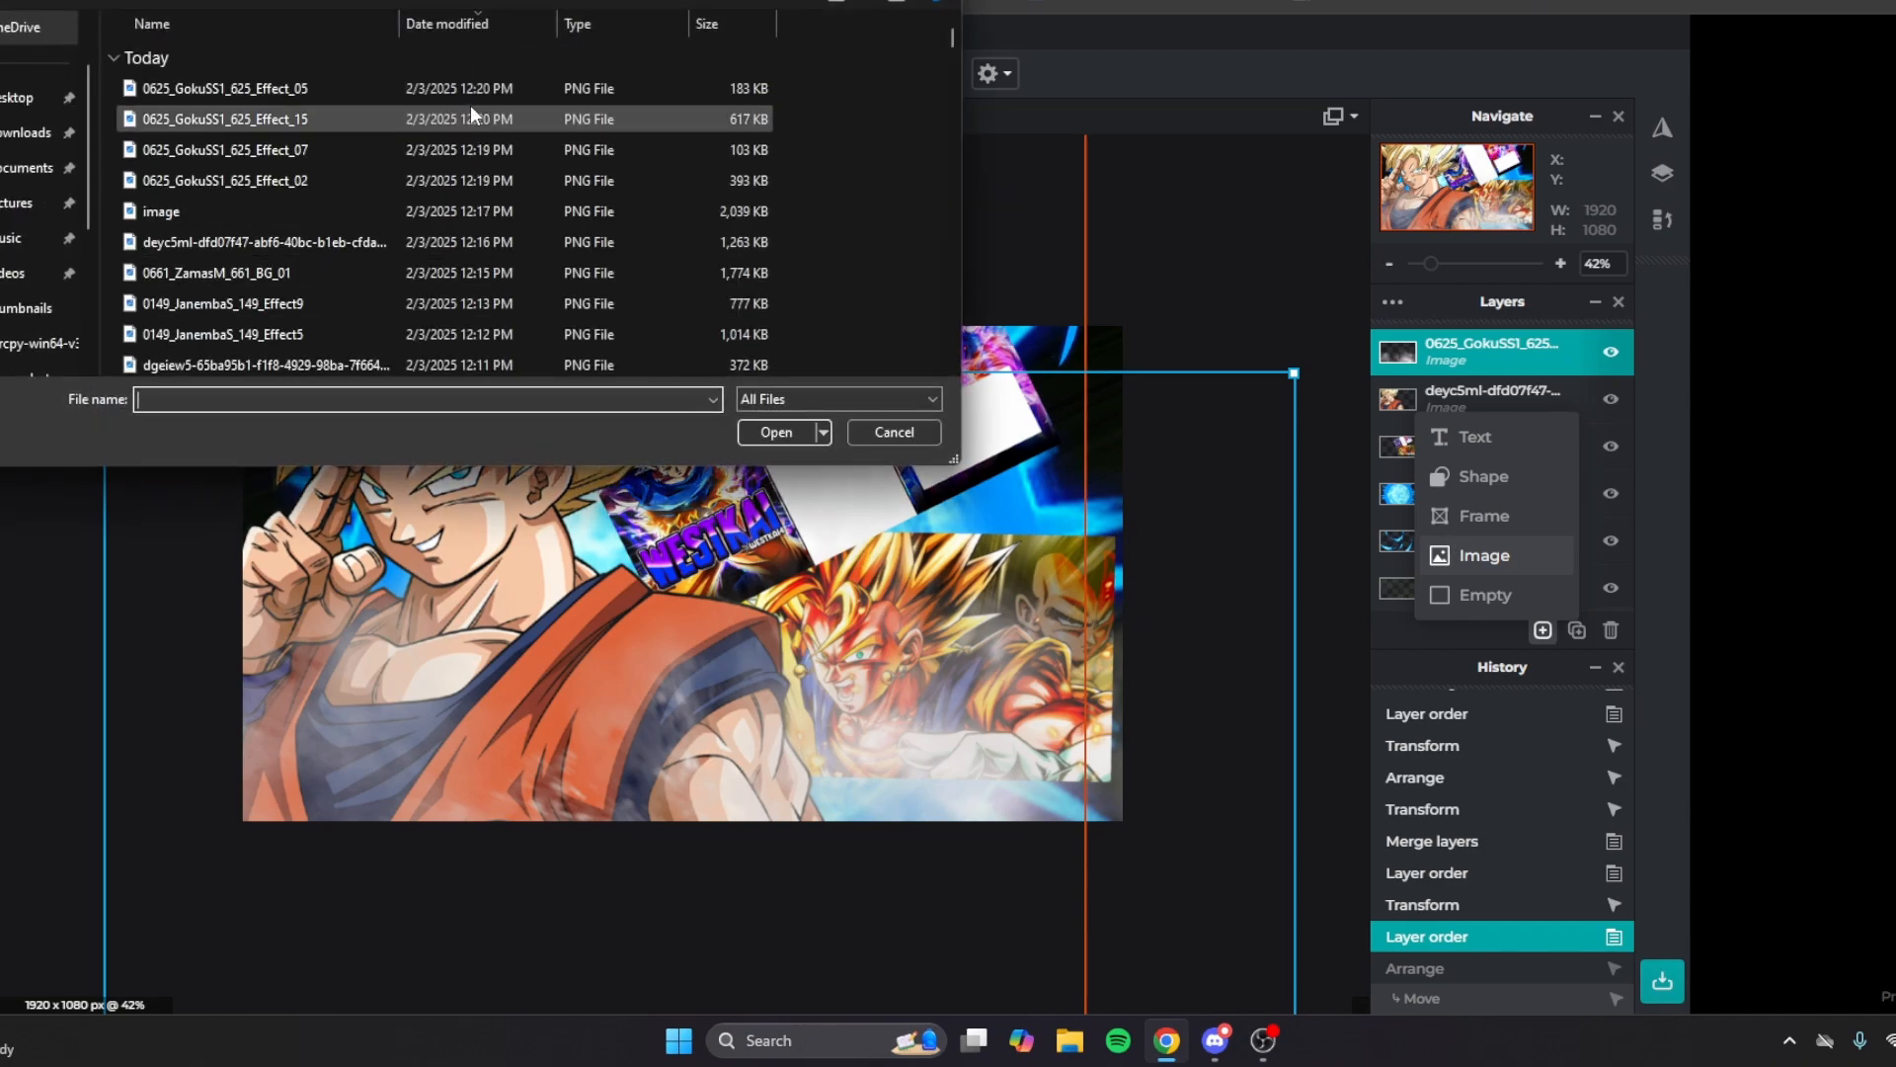
click(478, 116)
click(776, 429)
drag(658, 573, 1240, 339)
drag(1314, 220, 1607, 26)
drag(1235, 370, 1109, 525)
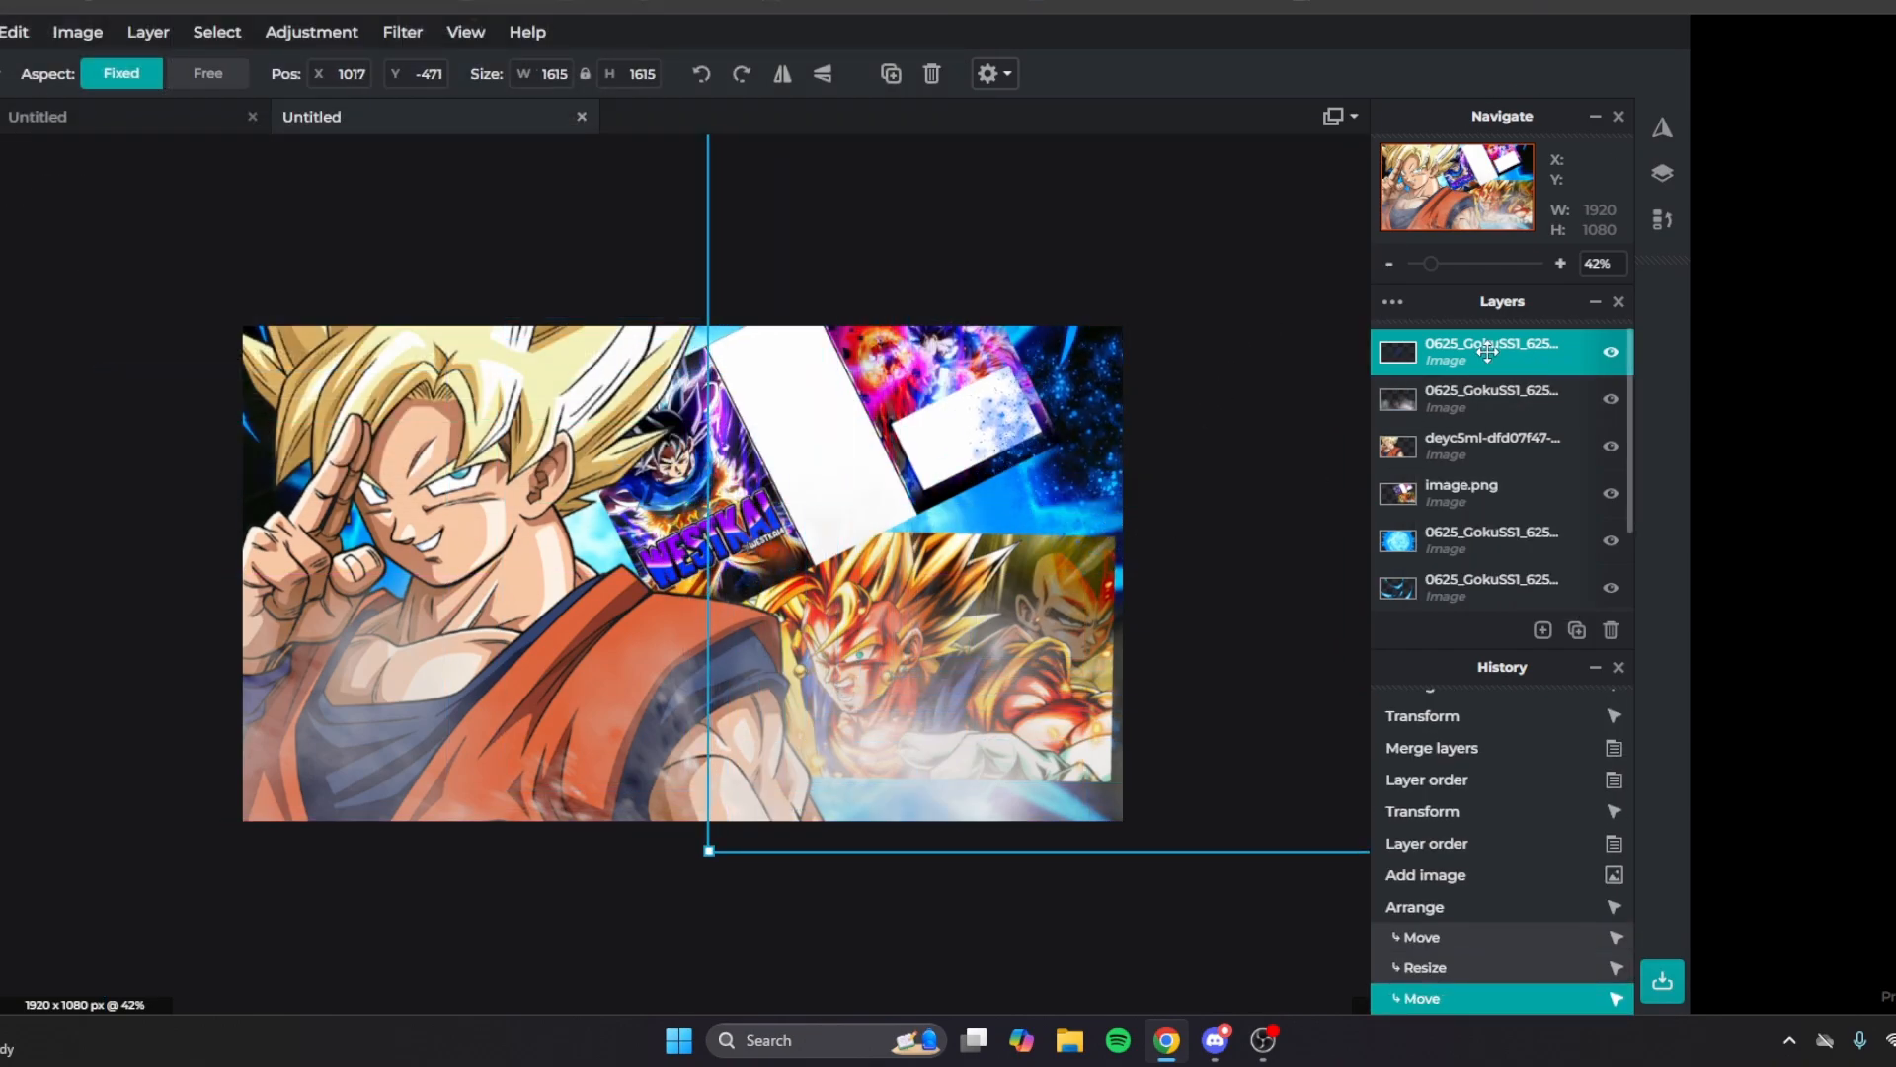
Duplicate the blue particle layer, place the copy over the canvas's upper-left area, and merge it down into the original.
click(1576, 632)
drag(1091, 407, 242, 468)
click(1452, 352)
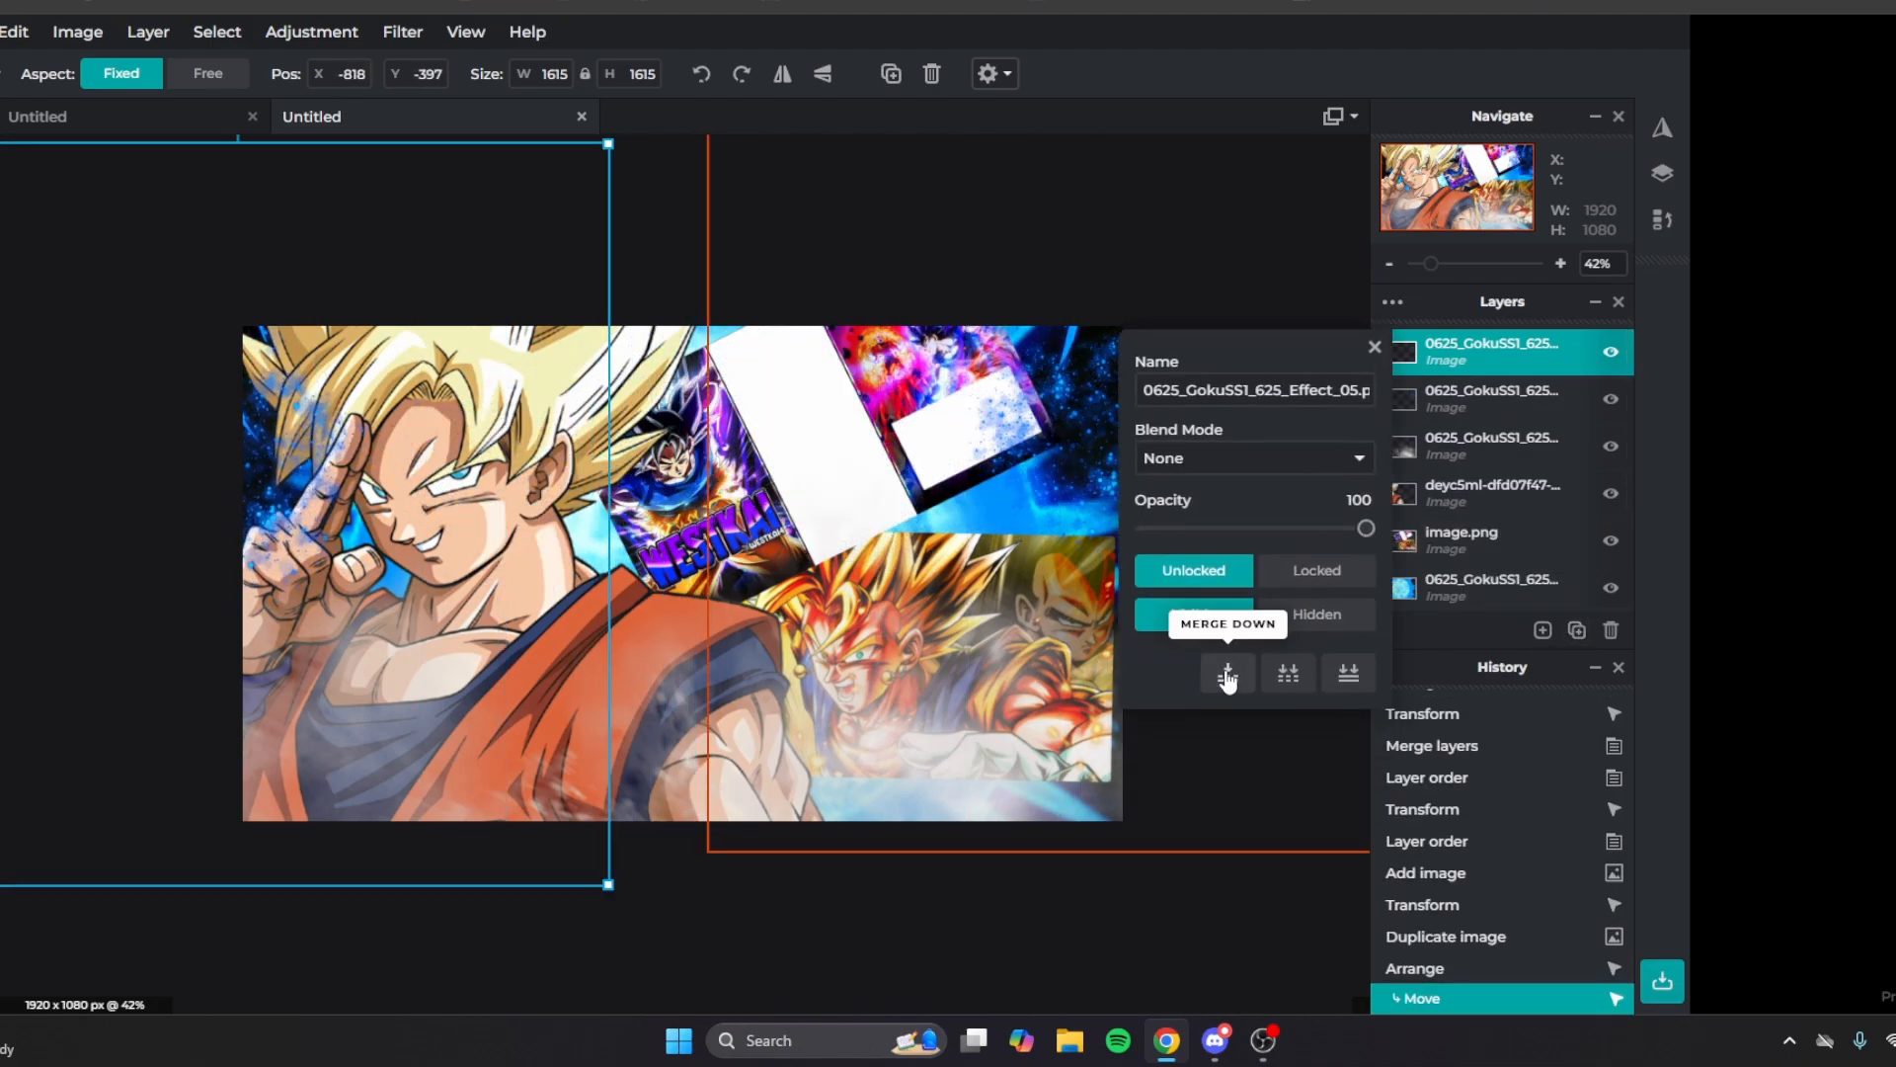
click(1228, 676)
Stack the merged particle layer between the card images and the energy ball, and nudge the energy ball layer to Y -3063.
drag(1420, 342, 1422, 494)
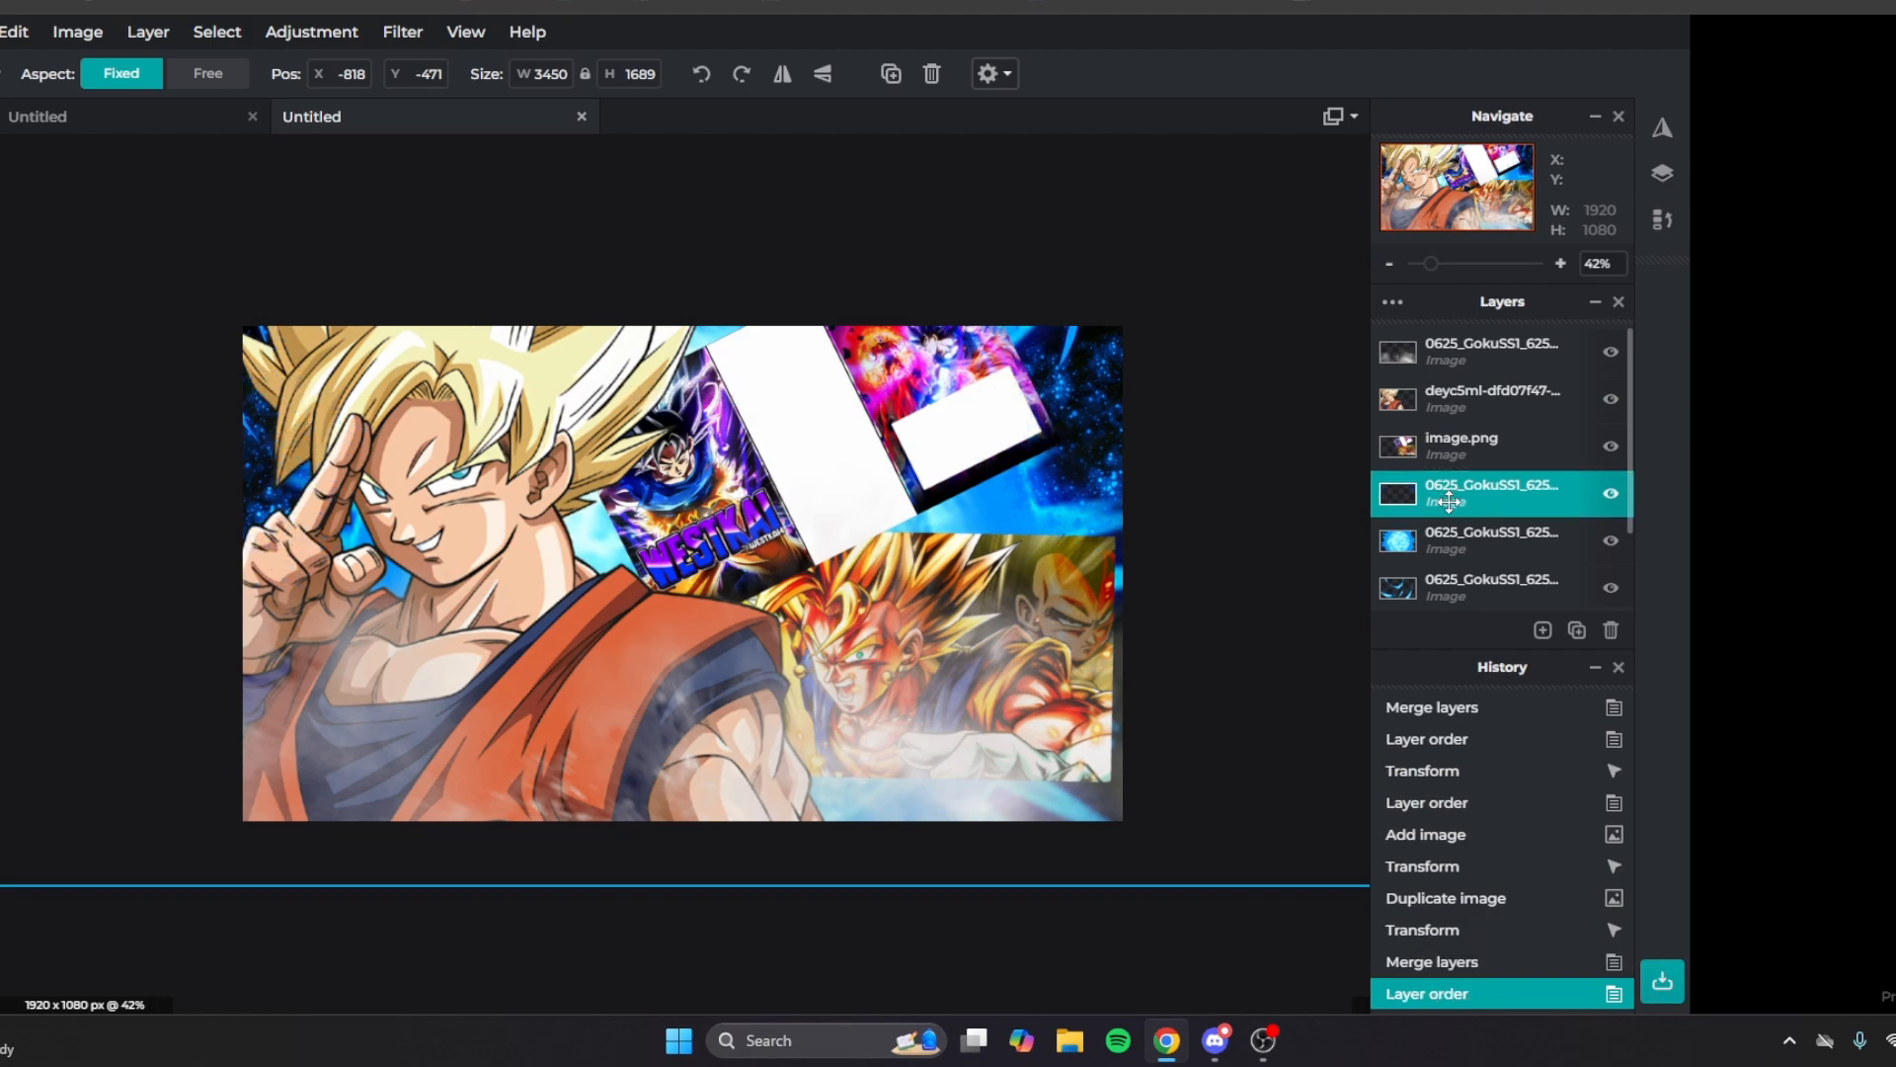
scroll(402, 767, down, 4)
drag(127, 809, 115, 804)
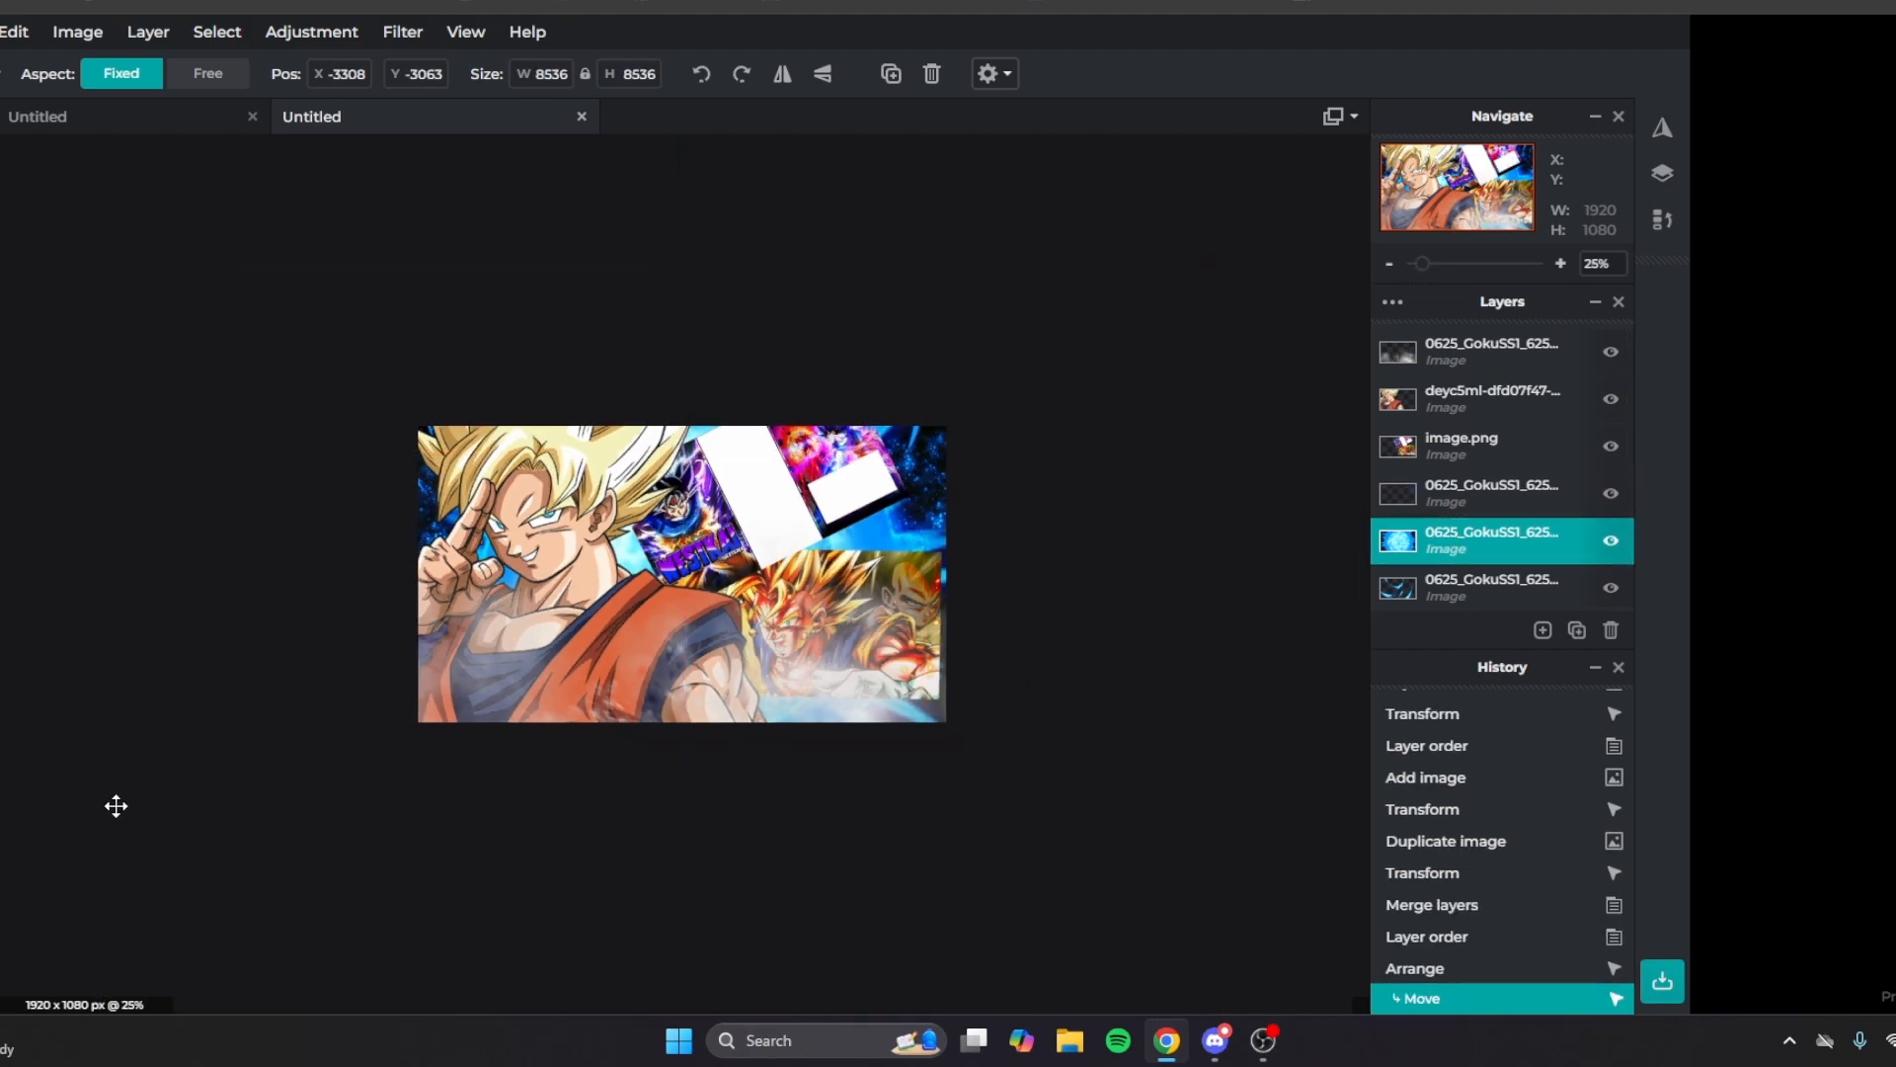
scroll(102, 820, up, 3)
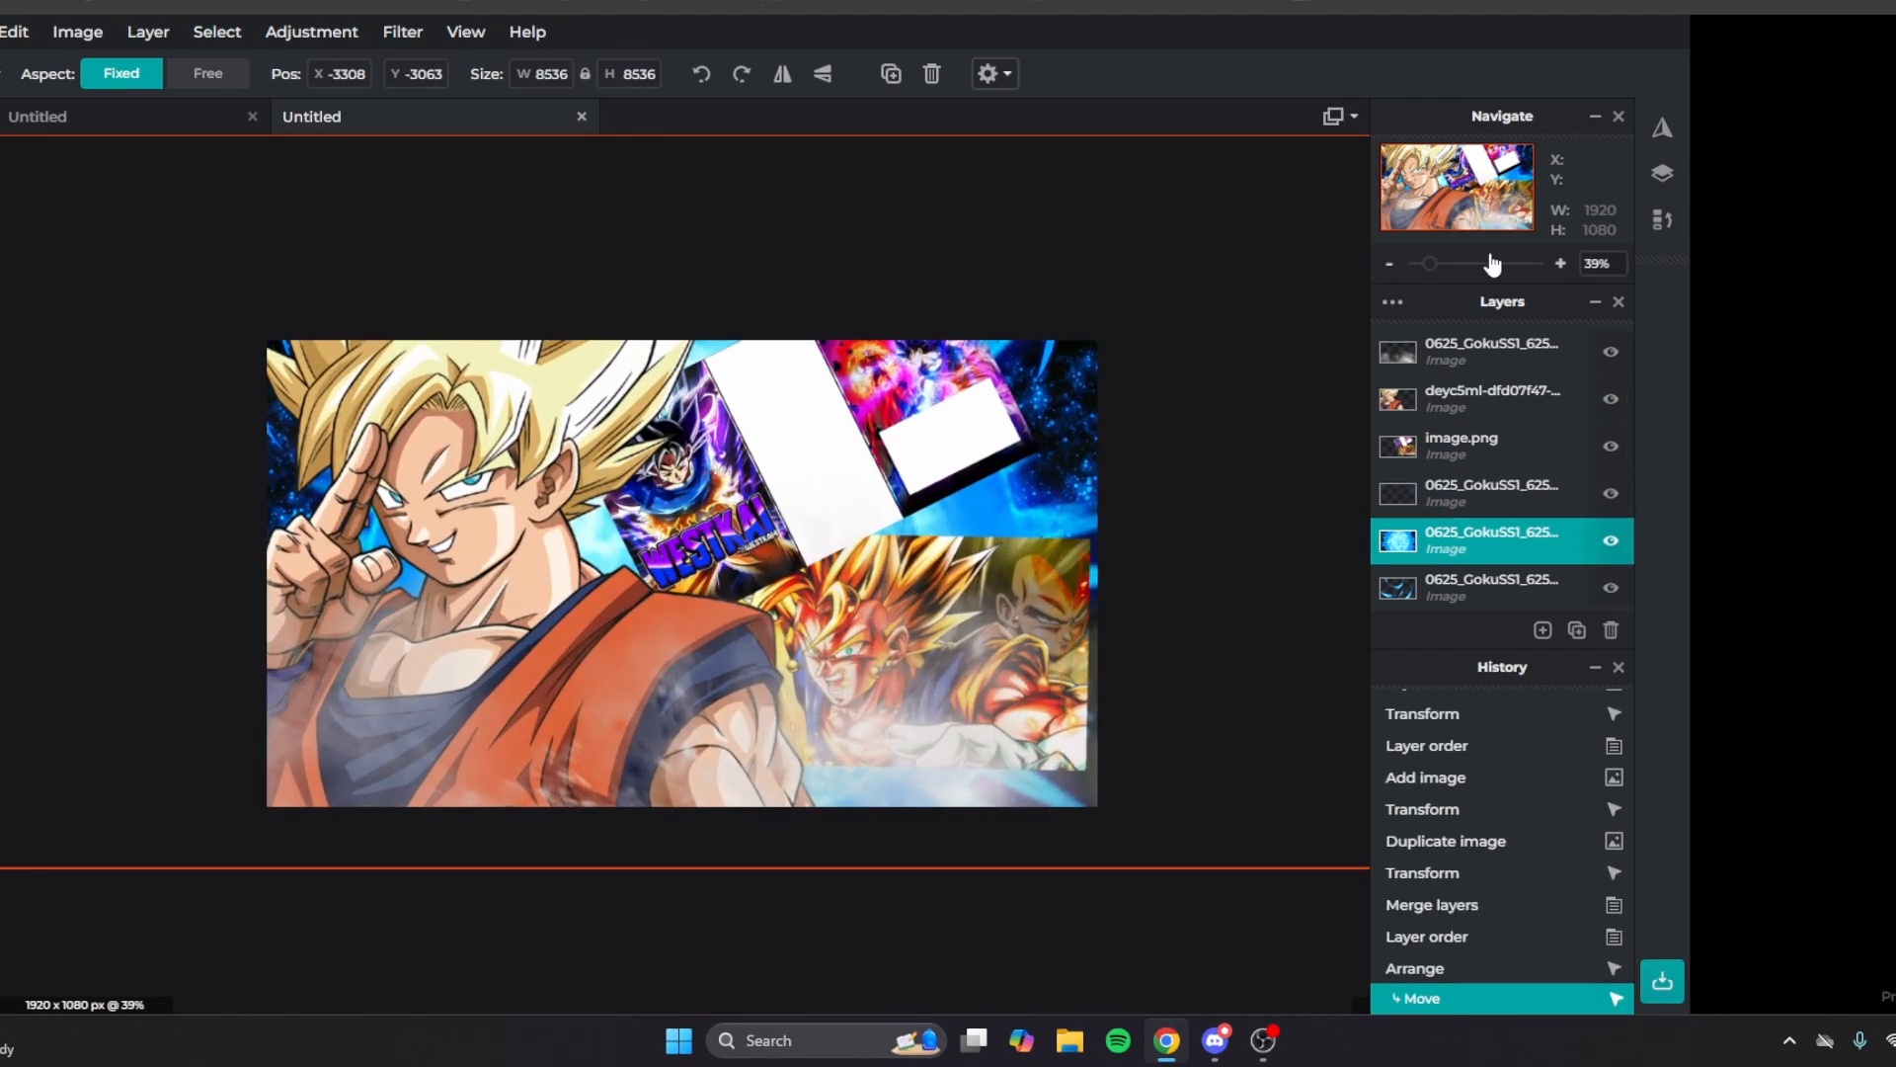
scroll(1216, 643, up, 2)
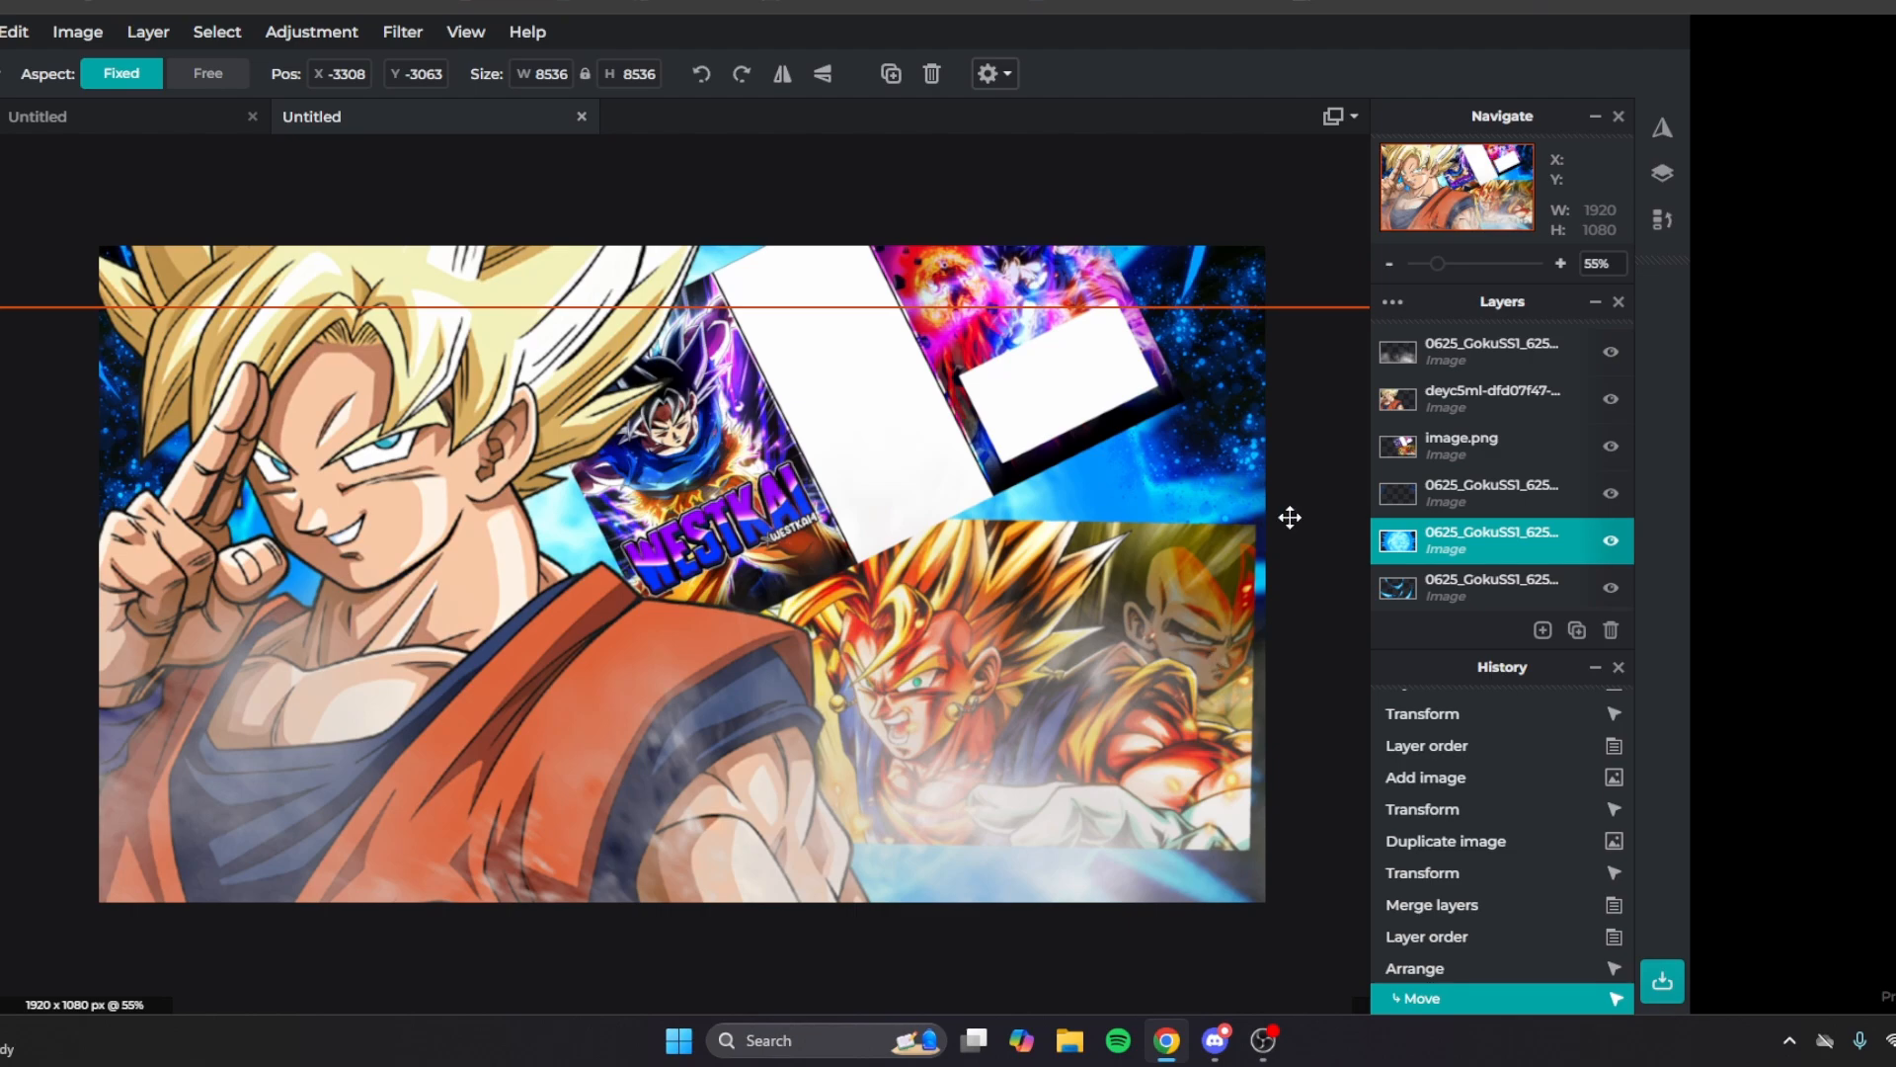